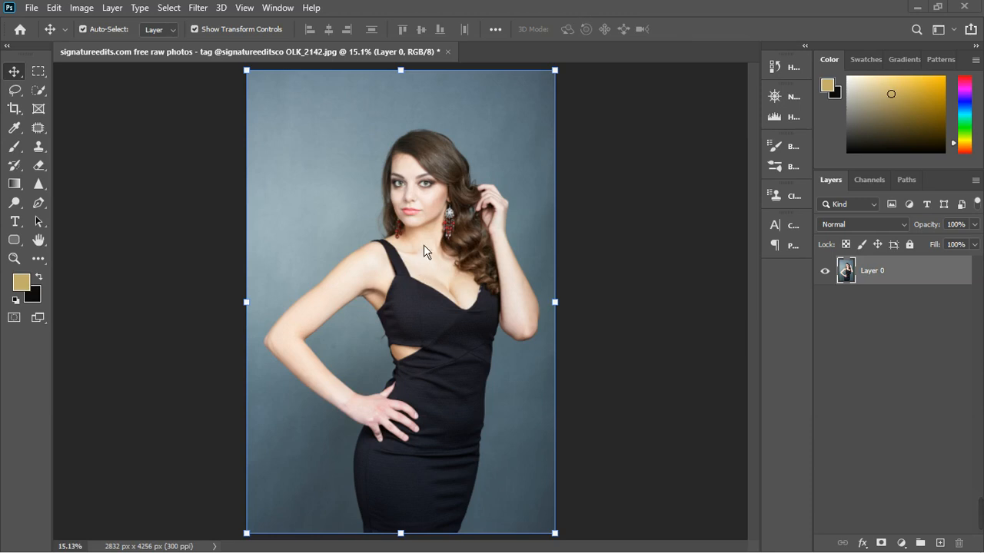
- Examine the portrait's overall exposure and the skin detail on the face, neck and chest
{"action": "scroll", "coordinate": [424, 244], "scroll_direction": "up", "scroll_amount": 2}
{"action": "scroll", "coordinate": [423, 244], "scroll_direction": "down", "scroll_amount": 2}
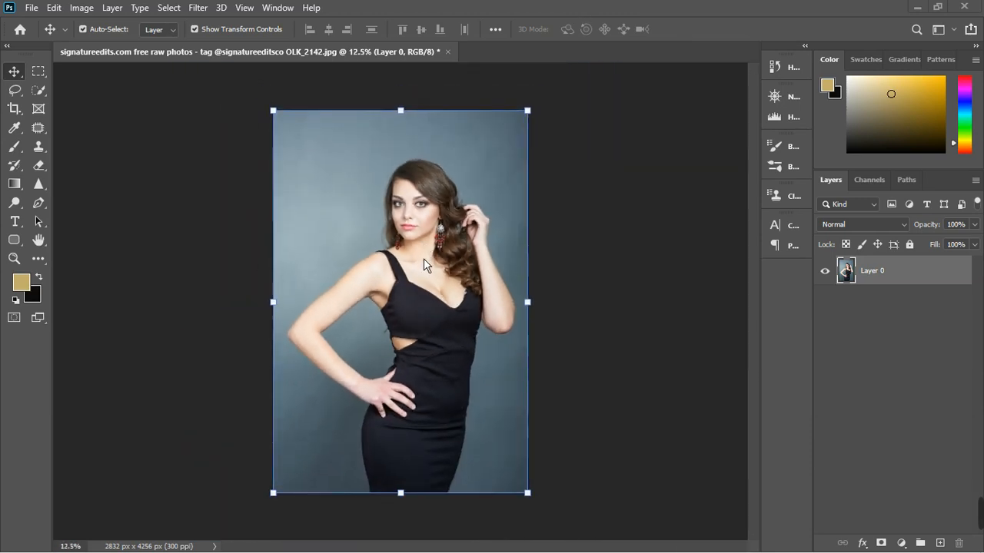
{"action": "scroll", "coordinate": [443, 358], "scroll_direction": "up", "scroll_amount": 1}
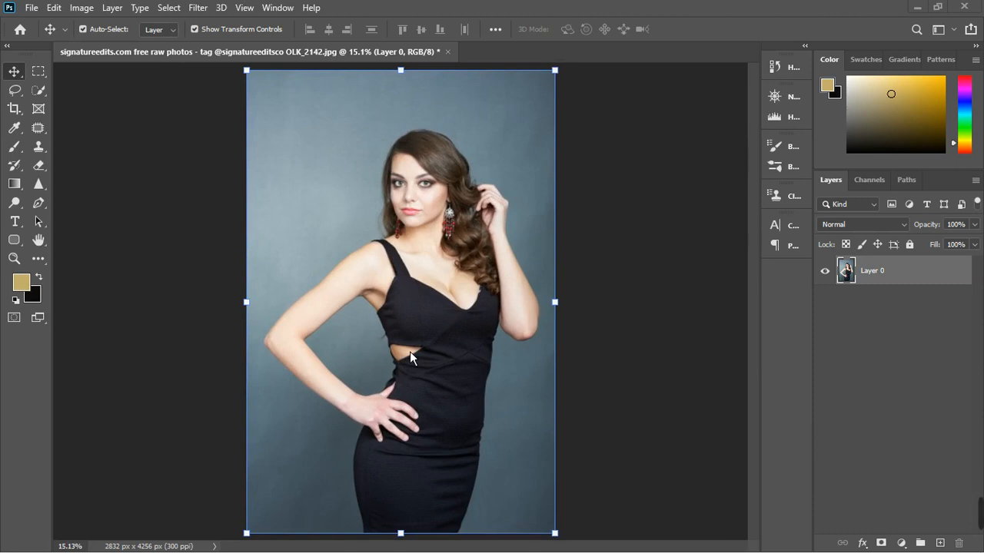
{"action": "scroll", "coordinate": [454, 258], "scroll_direction": "down", "scroll_amount": 3}
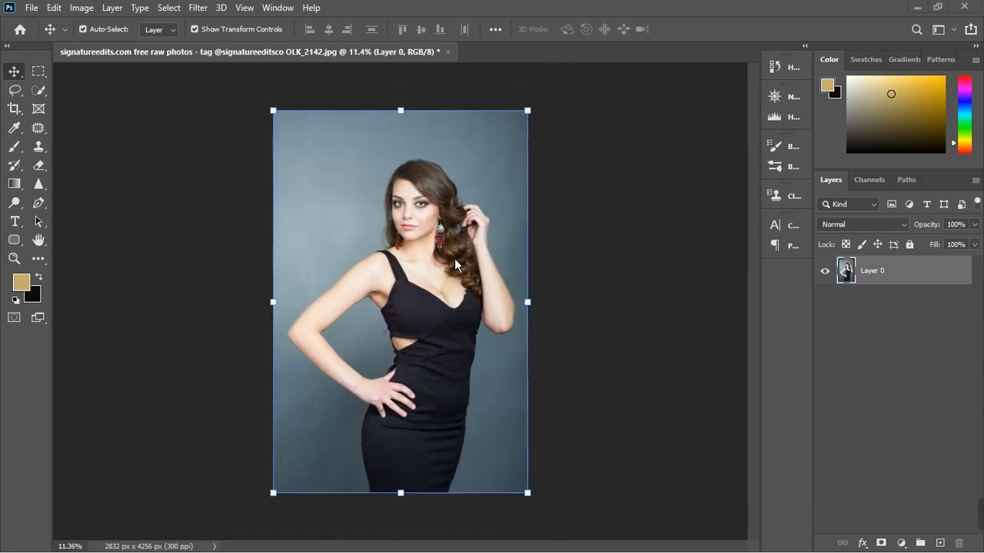
{"action": "scroll", "coordinate": [401, 193], "scroll_direction": "up", "scroll_amount": 4}
{"action": "scroll", "coordinate": [401, 193], "scroll_direction": "up", "scroll_amount": 4}
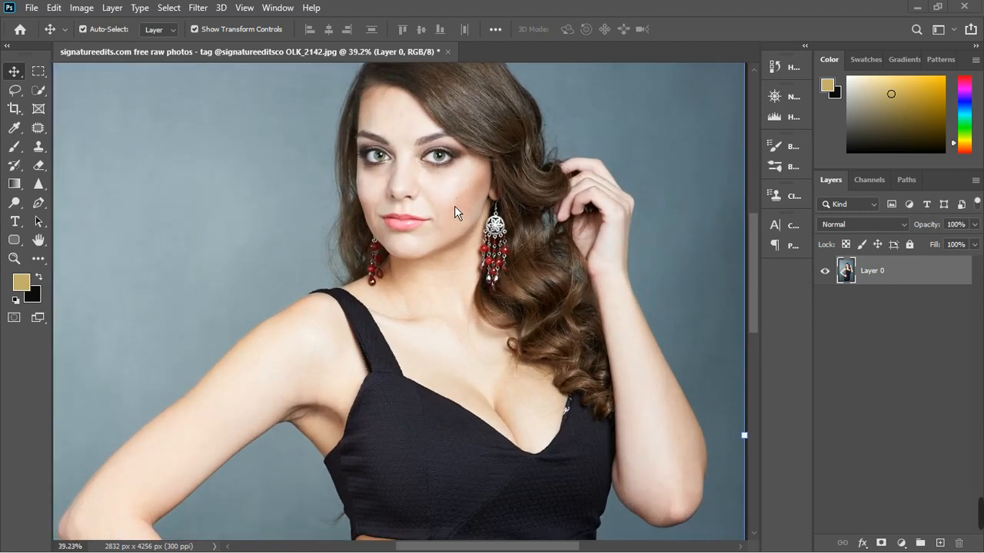
{"action": "scroll", "coordinate": [456, 237], "scroll_direction": "up", "scroll_amount": 3}
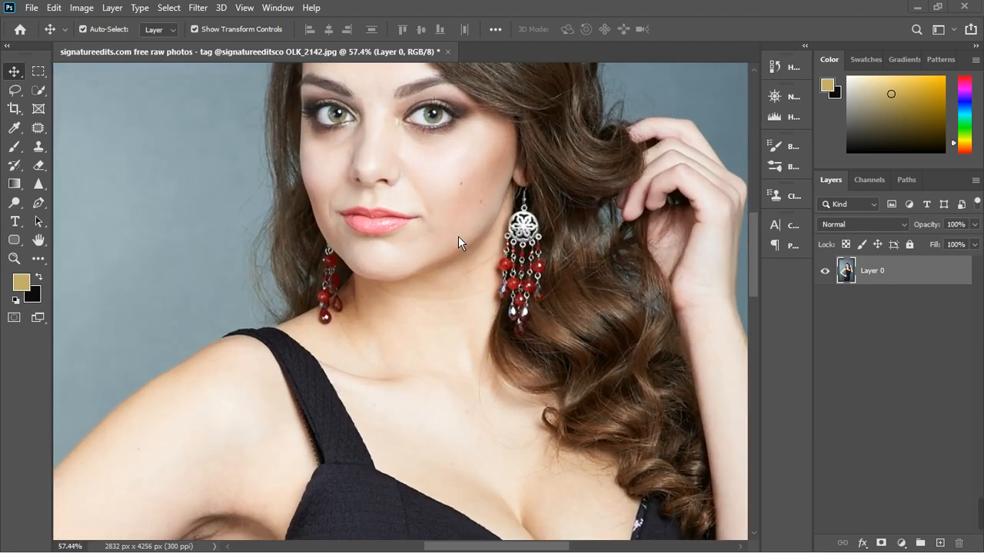
{"action": "scroll", "coordinate": [457, 232], "scroll_direction": "down", "scroll_amount": 5}
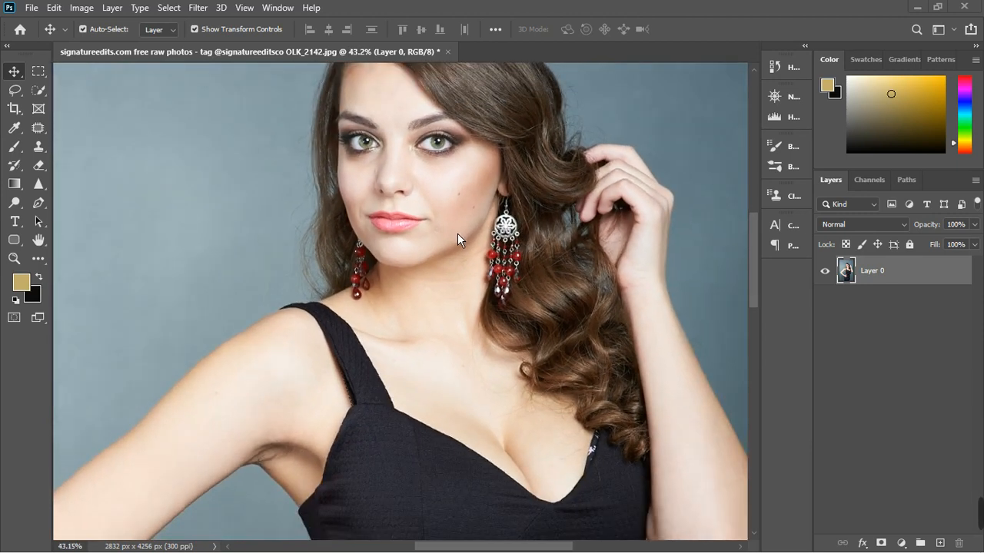
{"action": "scroll", "coordinate": [457, 233], "scroll_direction": "down", "scroll_amount": 3}
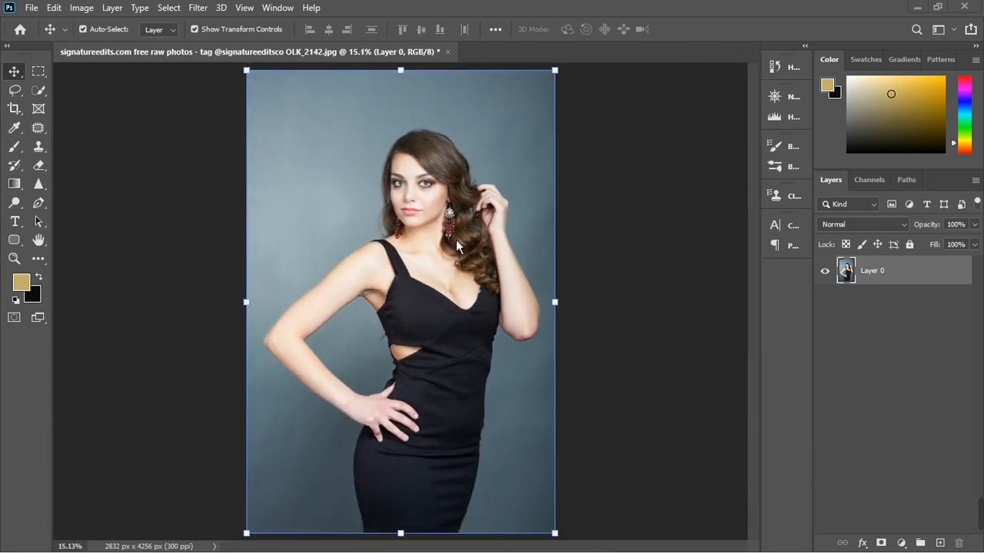
- Add an Exposure adjustment layer above the portrait, leaving its settings at default
{"action": "left_click", "coordinate": [902, 543]}
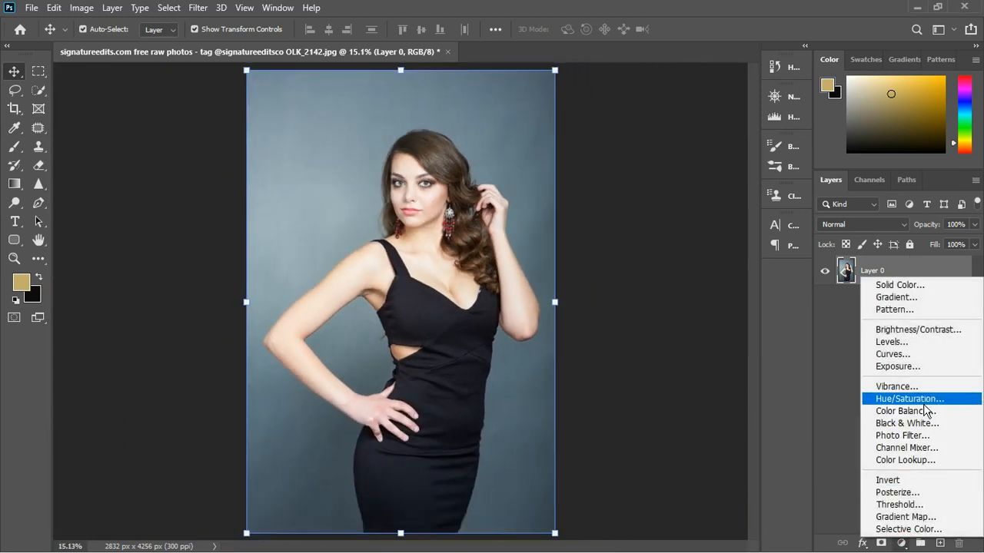
{"action": "left_click", "coordinate": [920, 368]}
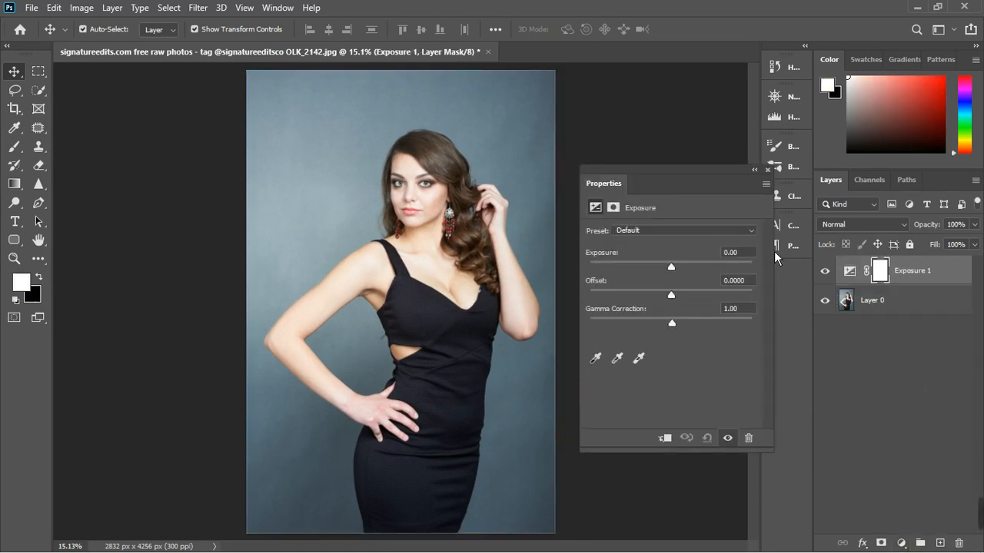
{"action": "left_click", "coordinate": [769, 172]}
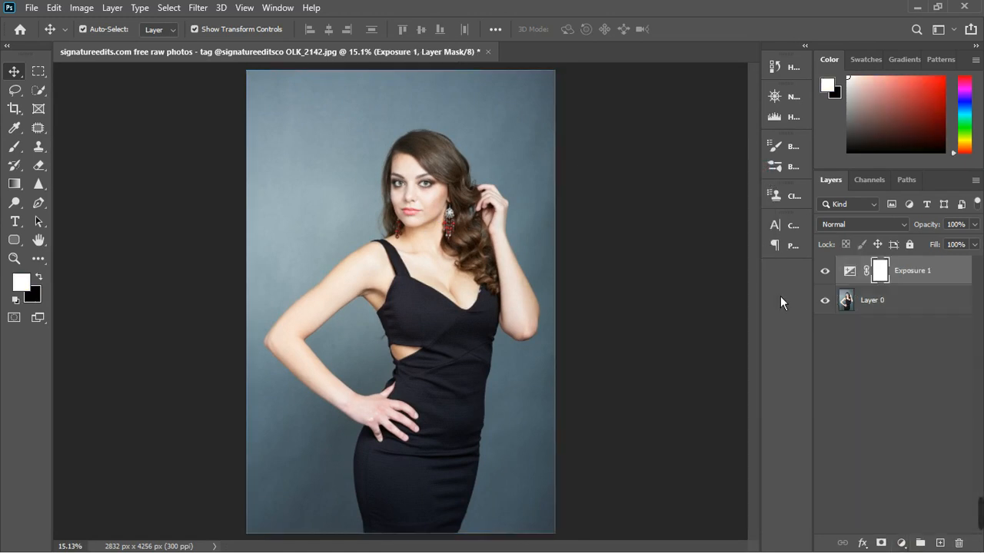
- Add a Curves adjustment layer, move its white point to input 248, and compare the image with and without it
{"action": "left_click", "coordinate": [903, 544]}
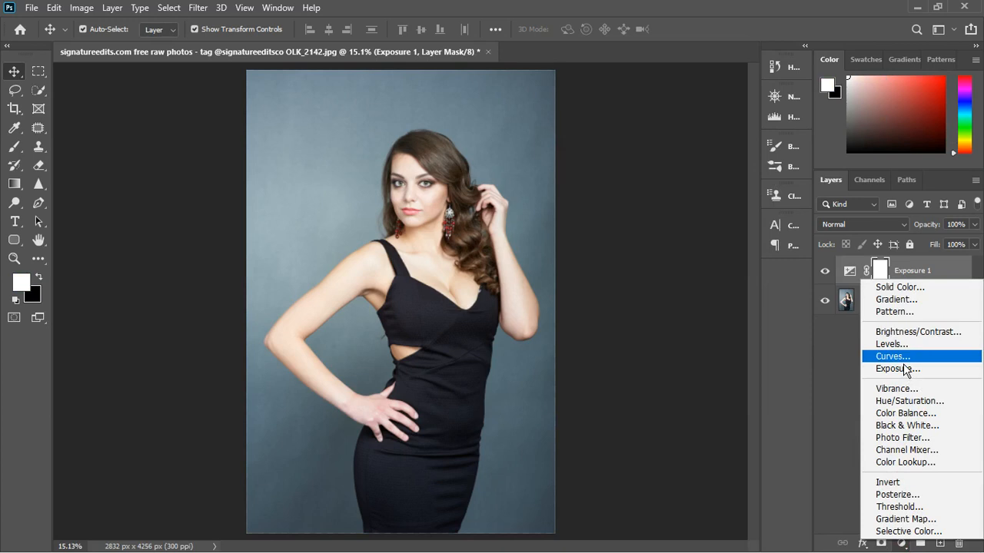
{"action": "left_click", "coordinate": [902, 362]}
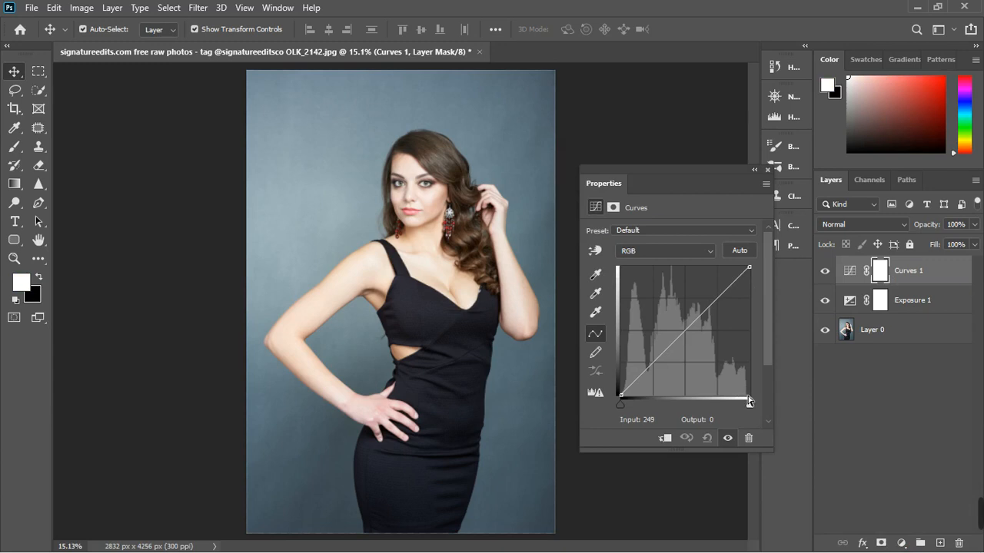
{"action": "left_click_drag", "start_coordinate": [758, 414], "coordinate": [753, 413]}
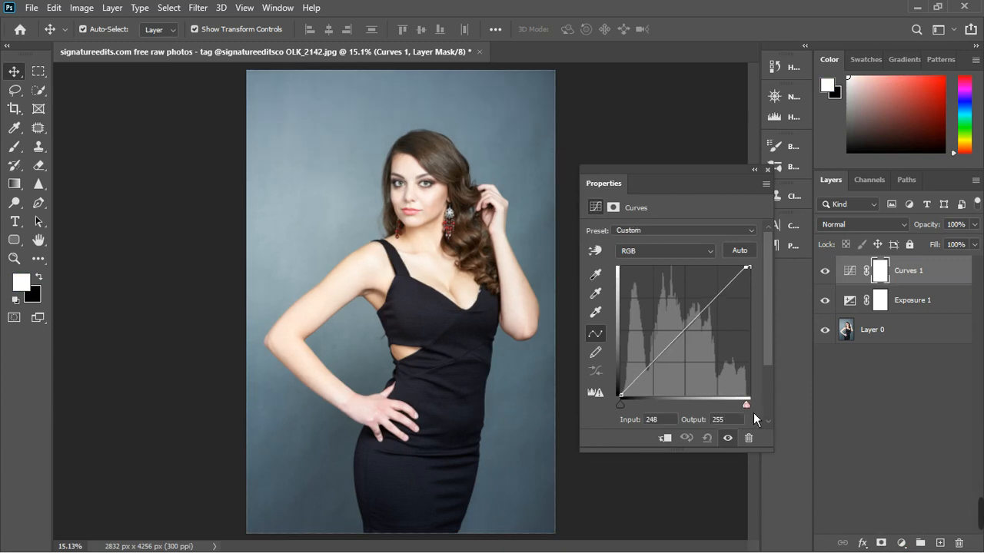
{"action": "left_click", "coordinate": [730, 438]}
{"action": "left_click", "coordinate": [735, 439]}
{"action": "left_click", "coordinate": [735, 439]}
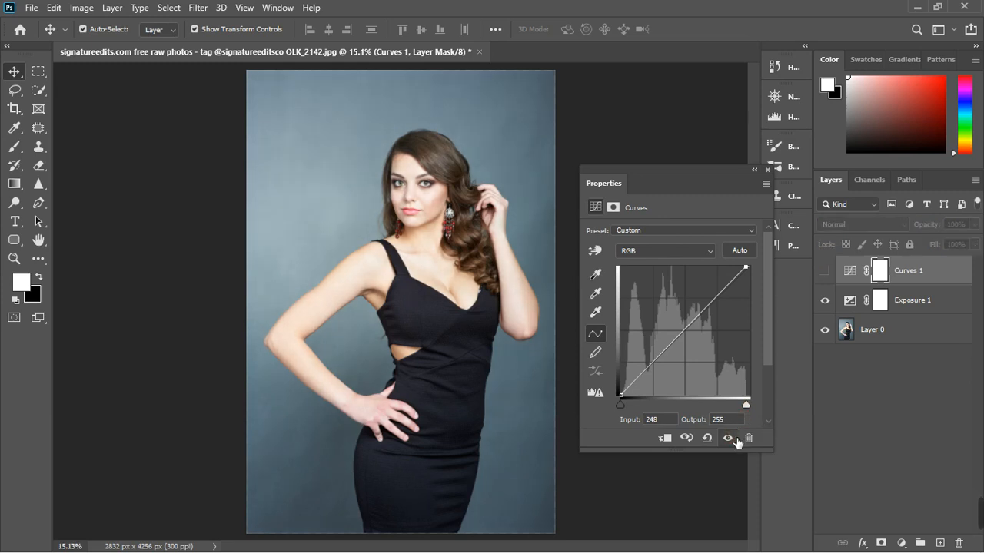
{"action": "left_click", "coordinate": [735, 439]}
- Return the Curves white point to 255 and darken the midtones with an RGB curve point at input 145, output 110
{"action": "left_click_drag", "start_coordinate": [747, 405], "coordinate": [764, 414]}
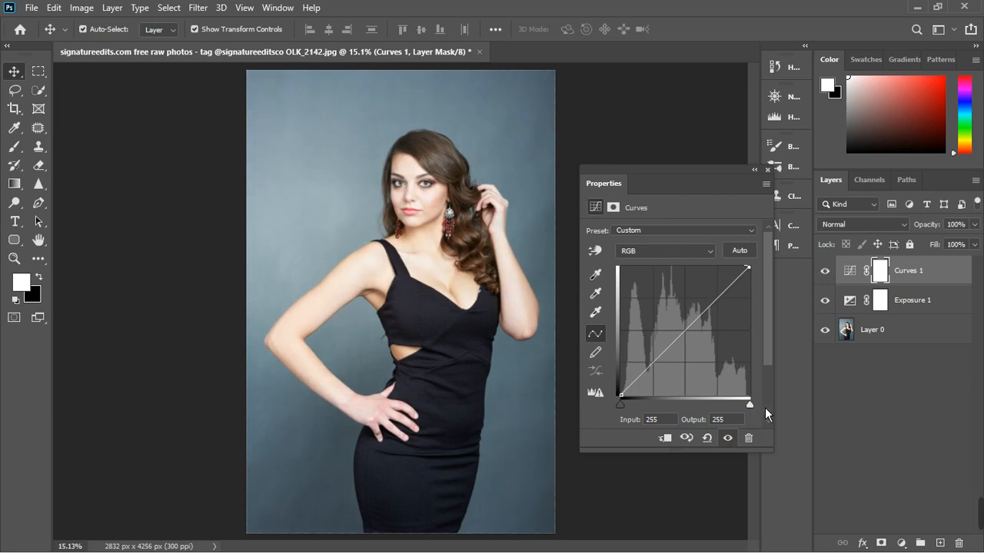
{"action": "left_click_drag", "start_coordinate": [627, 408], "coordinate": [624, 410]}
{"action": "left_click_drag", "start_coordinate": [692, 338], "coordinate": [699, 346]}
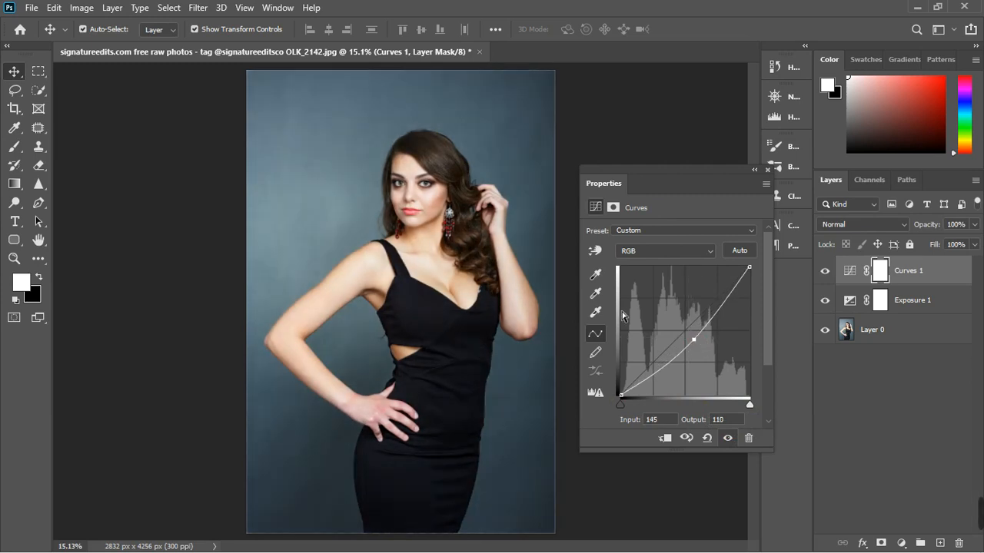
{"action": "scroll", "coordinate": [429, 187], "scroll_direction": "up", "scroll_amount": 5}
{"action": "scroll", "coordinate": [428, 187], "scroll_direction": "down", "scroll_amount": 1}
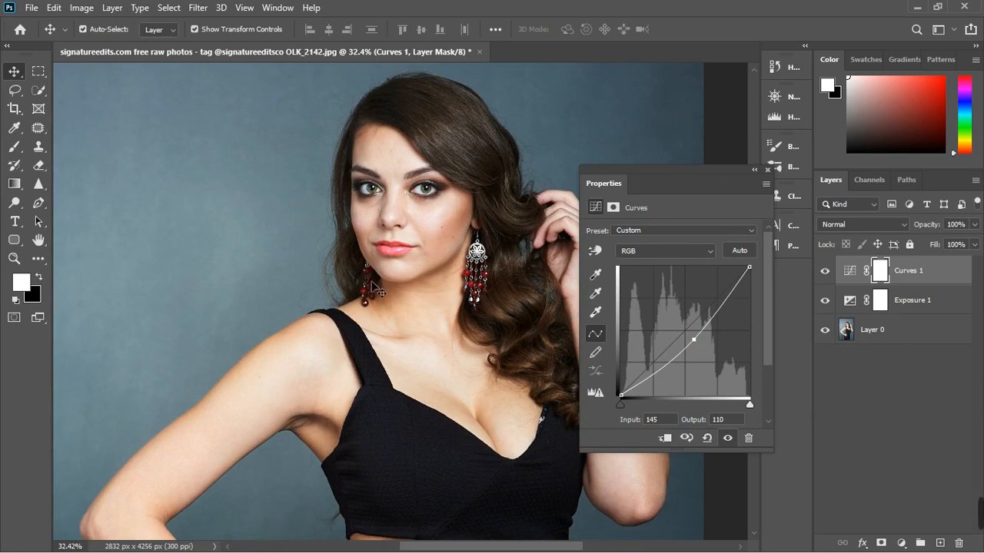
{"action": "left_click", "coordinate": [767, 169]}
{"action": "scroll", "coordinate": [368, 254], "scroll_direction": "down", "scroll_amount": 3}
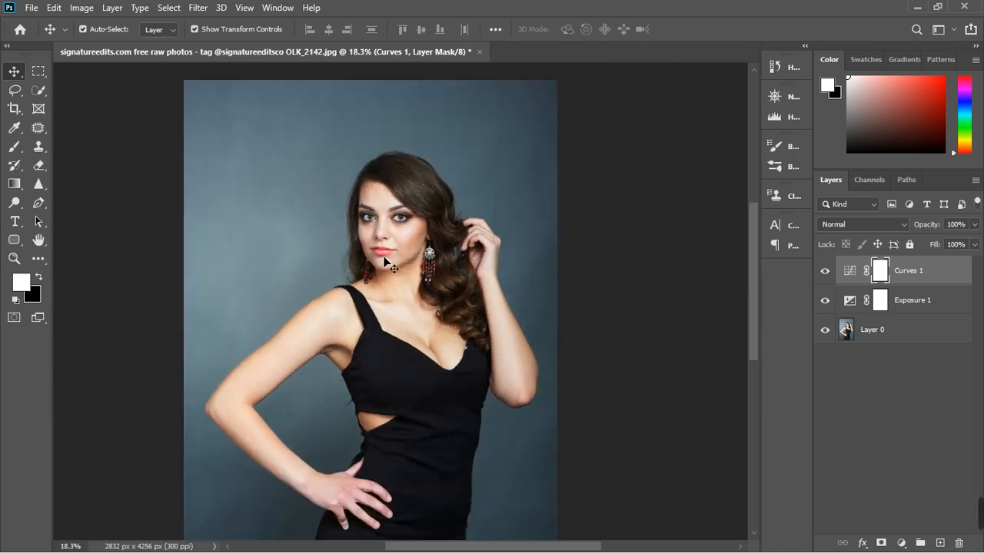
- Compare the whole portrait without the Curves adjustment, and delete the Curves 1 layer
{"action": "scroll", "coordinate": [385, 259], "scroll_direction": "down", "scroll_amount": 1}
{"action": "left_click", "coordinate": [827, 273]}
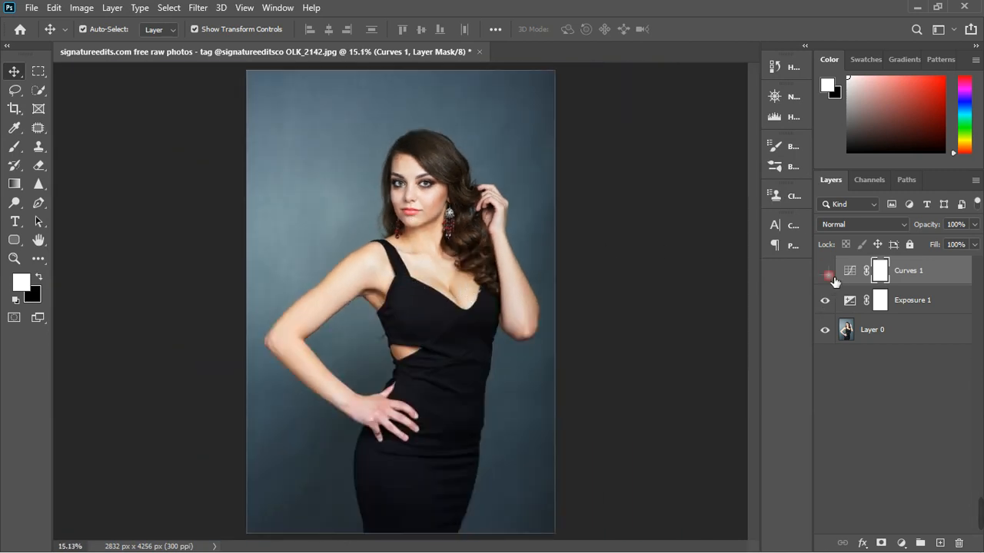
{"action": "left_click", "coordinate": [927, 279]}
{"action": "key", "text": "Delete"}
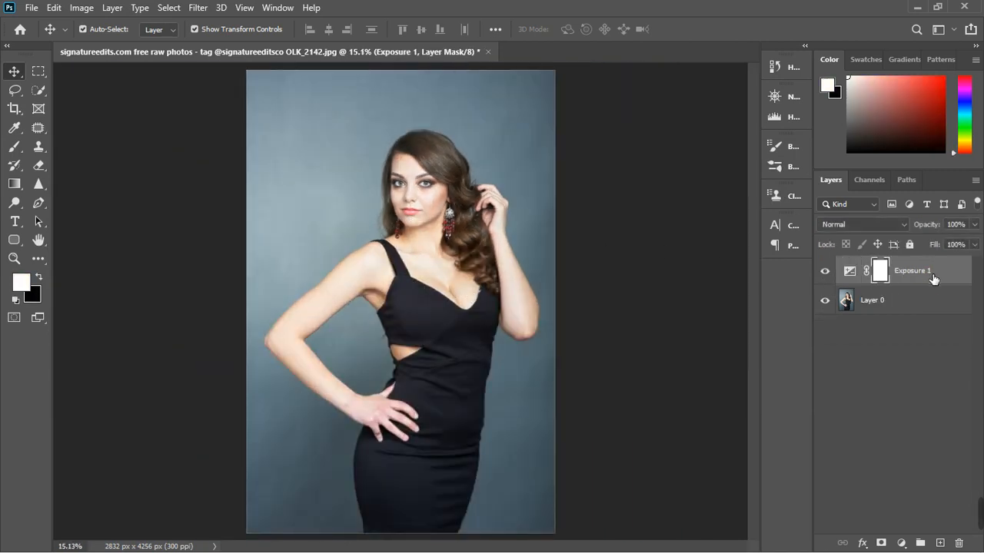
- Try an Exposure value of -0.62 on the Exposure 1 layer, and reset the adjustment to the Default preset
{"action": "double_click", "coordinate": [851, 272]}
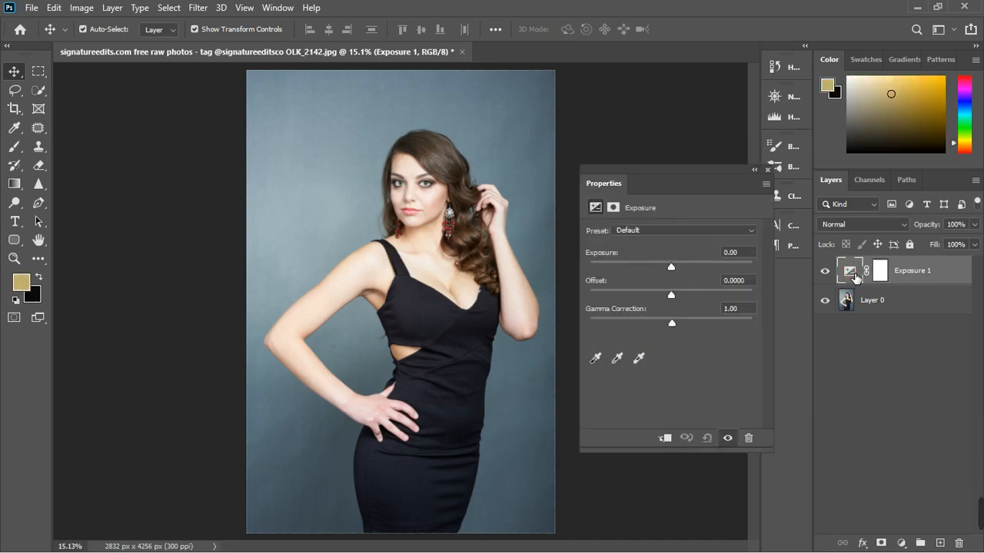
{"action": "left_click_drag", "start_coordinate": [680, 275], "coordinate": [671, 276]}
{"action": "left_click", "coordinate": [664, 268]}
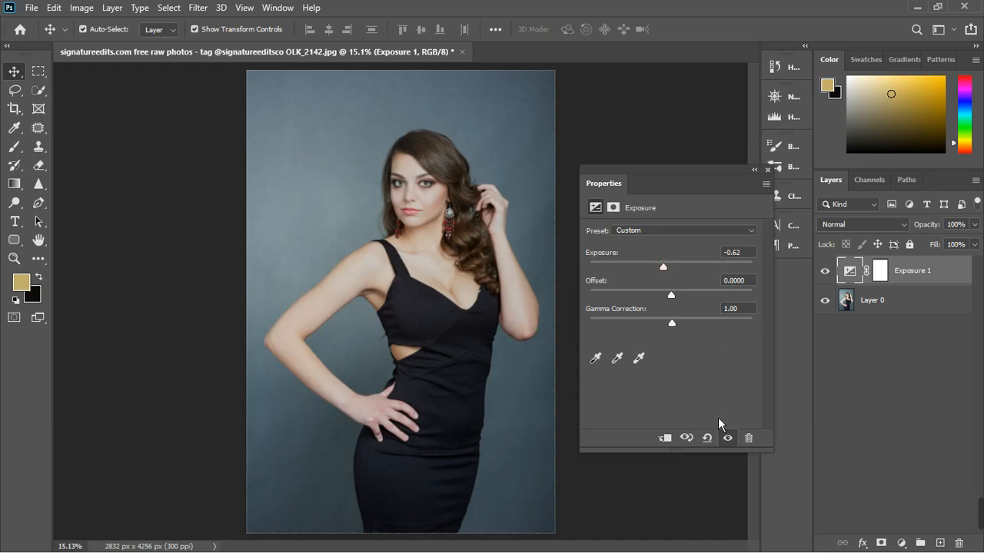
{"action": "left_click", "coordinate": [707, 439]}
{"action": "left_click", "coordinate": [686, 232]}
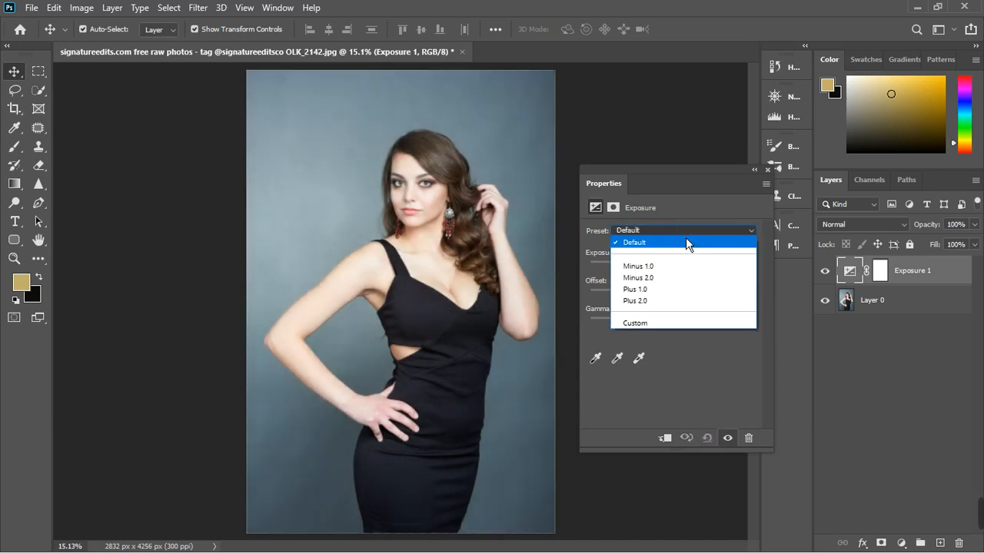
{"action": "left_click", "coordinate": [686, 242]}
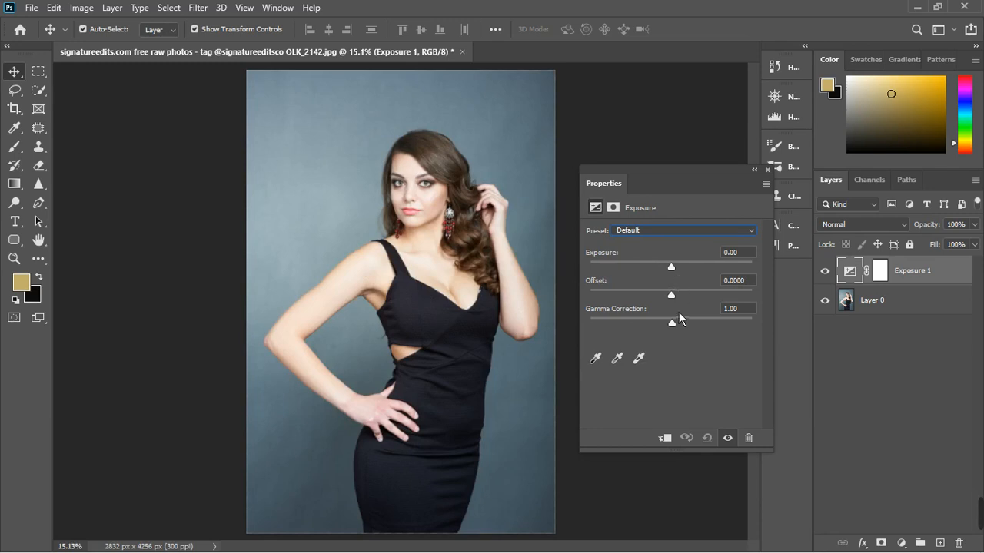
- Darken the portrait by setting the Exposure 1 layer's Gamma Correction to 0.76
{"action": "left_click_drag", "start_coordinate": [677, 329], "coordinate": [695, 326]}
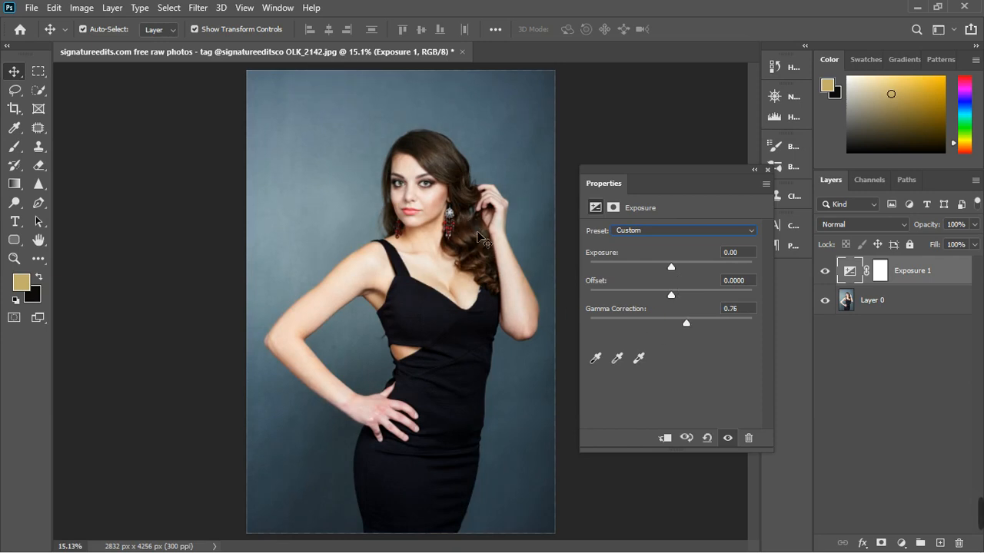
{"action": "left_click", "coordinate": [500, 267]}
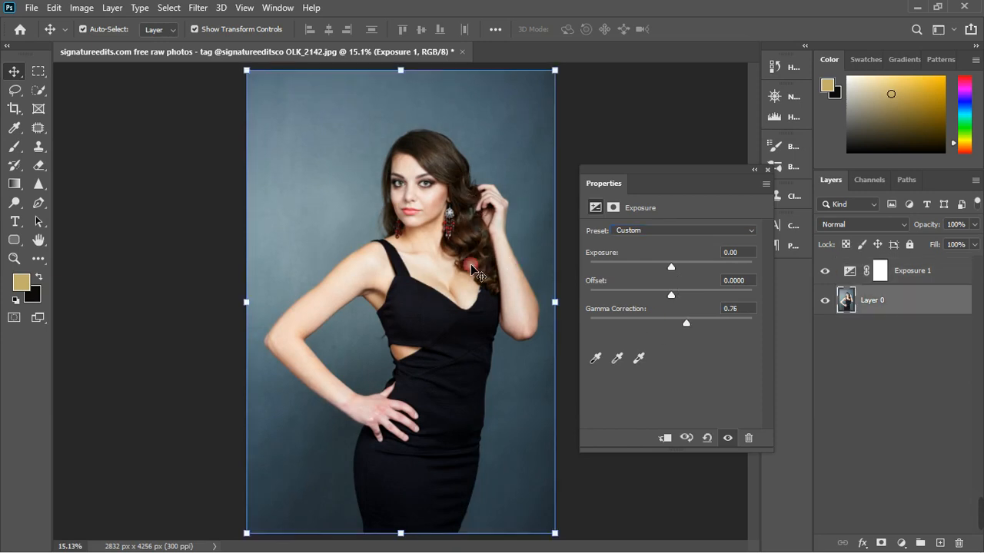
{"action": "scroll", "coordinate": [455, 265], "scroll_direction": "up", "scroll_amount": 3}
{"action": "scroll", "coordinate": [455, 265], "scroll_direction": "down", "scroll_amount": 1}
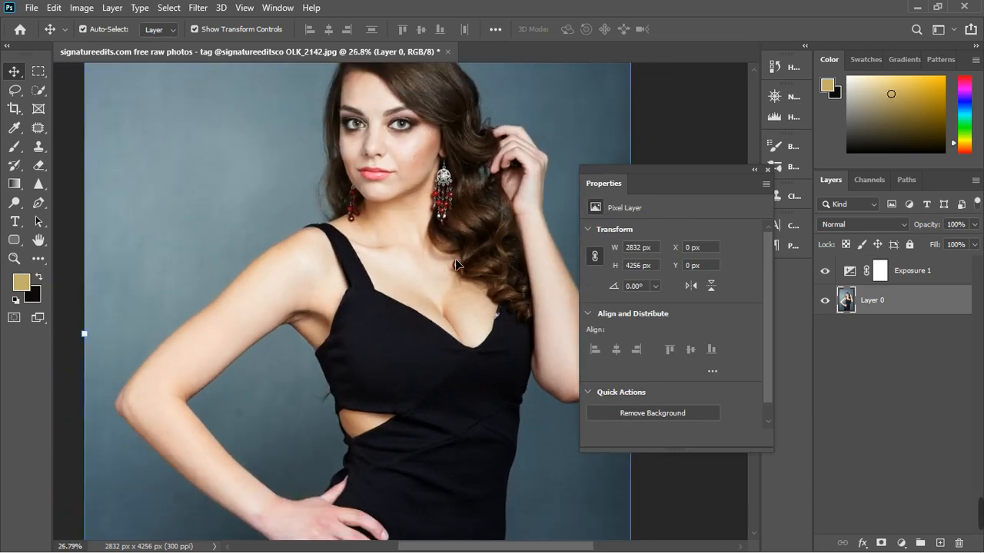
- Select the Exposure 1 layer and toggle its visibility to compare the portrait before and after the adjustment
{"action": "left_click", "coordinate": [850, 273]}
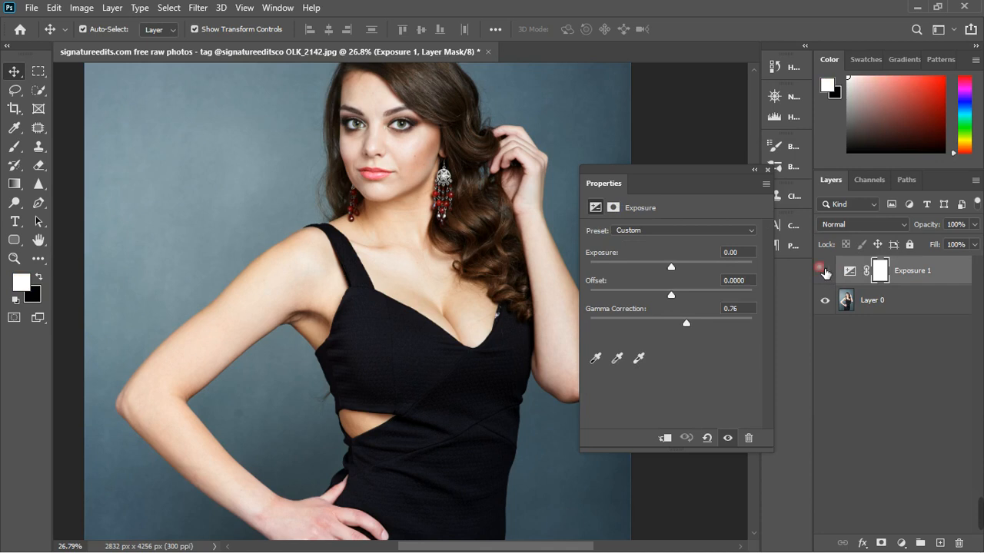
{"action": "left_click", "coordinate": [825, 271]}
{"action": "left_click", "coordinate": [825, 271]}
{"action": "left_click", "coordinate": [825, 271]}
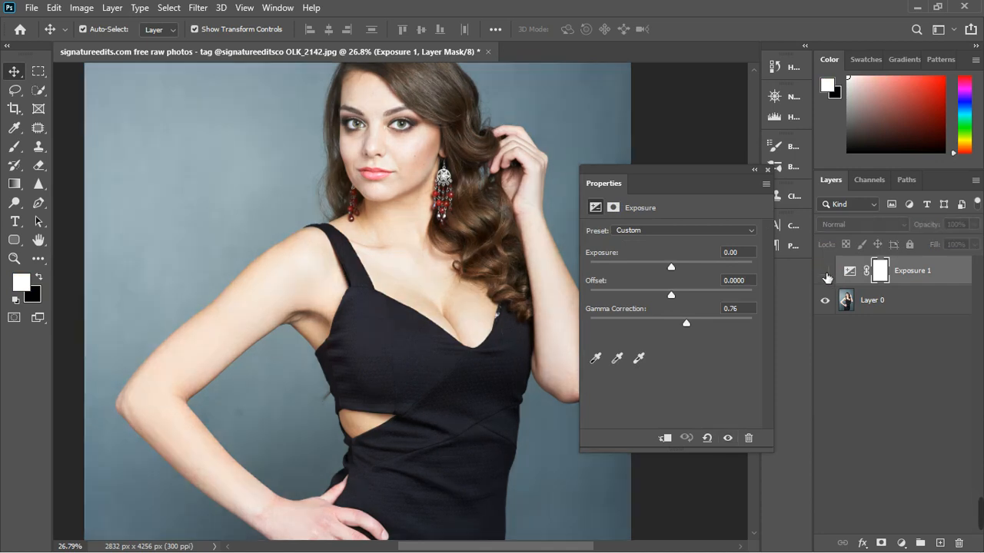
{"action": "left_click", "coordinate": [826, 274]}
{"action": "left_click", "coordinate": [826, 273]}
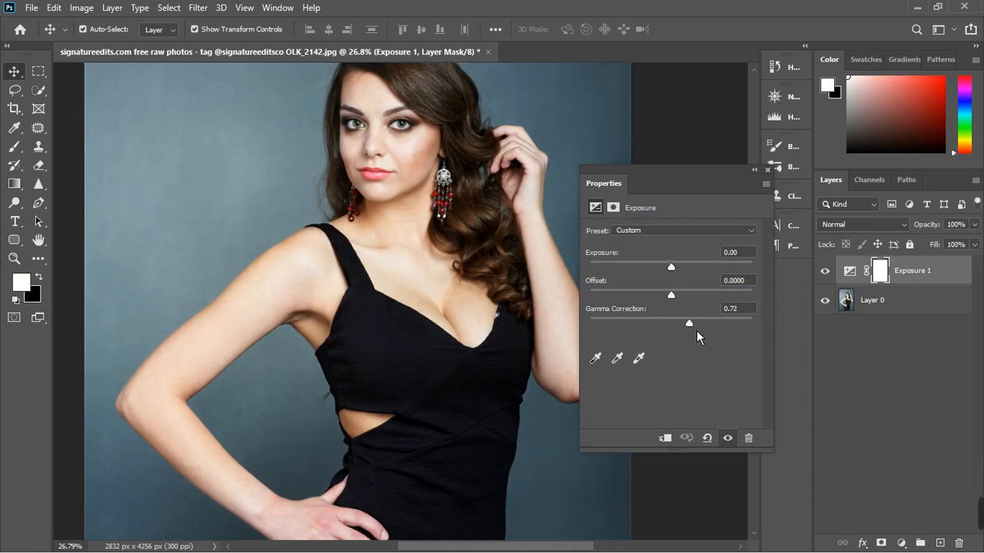
- Set the Exposure 1 layer's Gamma Correction to 0.66 and close its properties
{"action": "left_click_drag", "start_coordinate": [697, 331], "coordinate": [700, 328]}
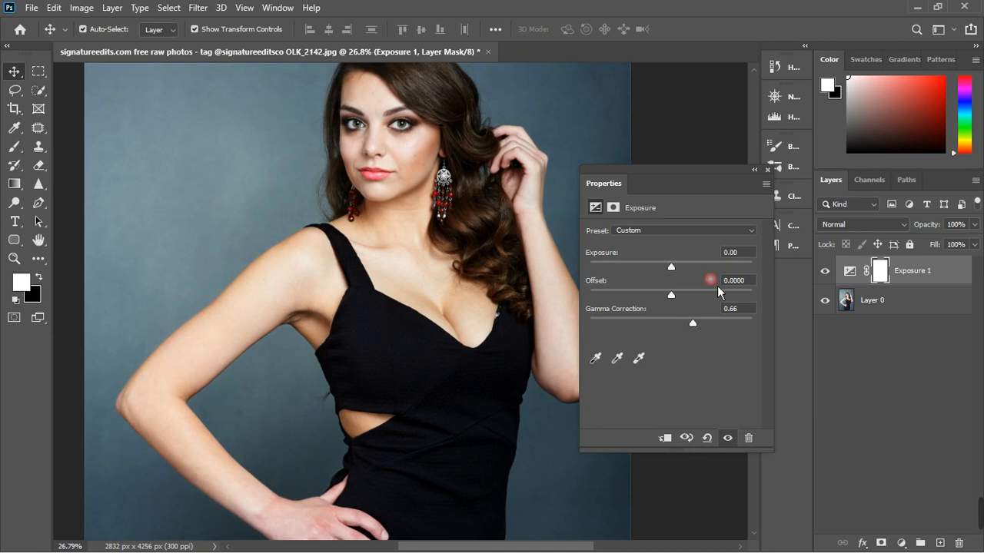
{"action": "left_click", "coordinate": [767, 169]}
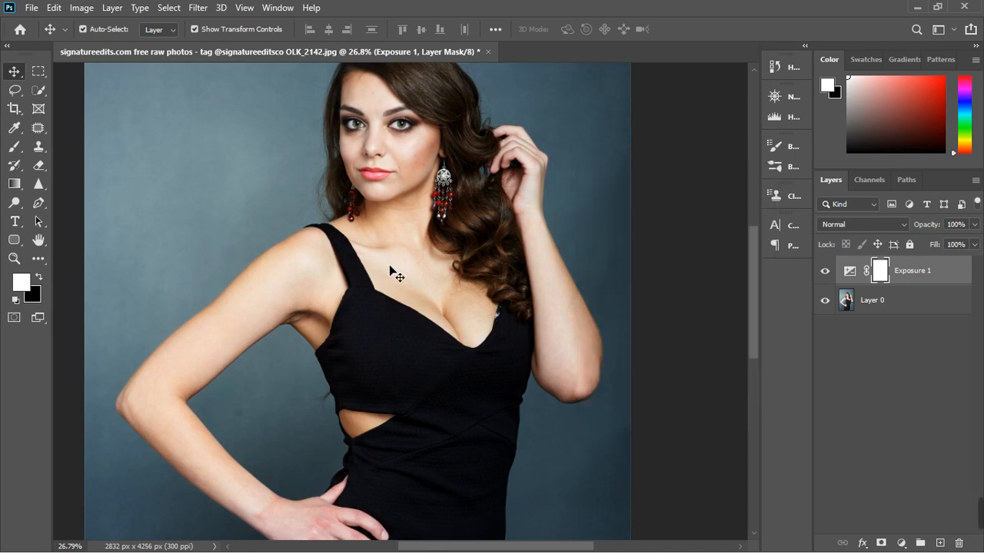
- Check the full portrait with and without the Exposure 1 adjustment
{"action": "scroll", "coordinate": [389, 264], "scroll_direction": "down", "scroll_amount": 5}
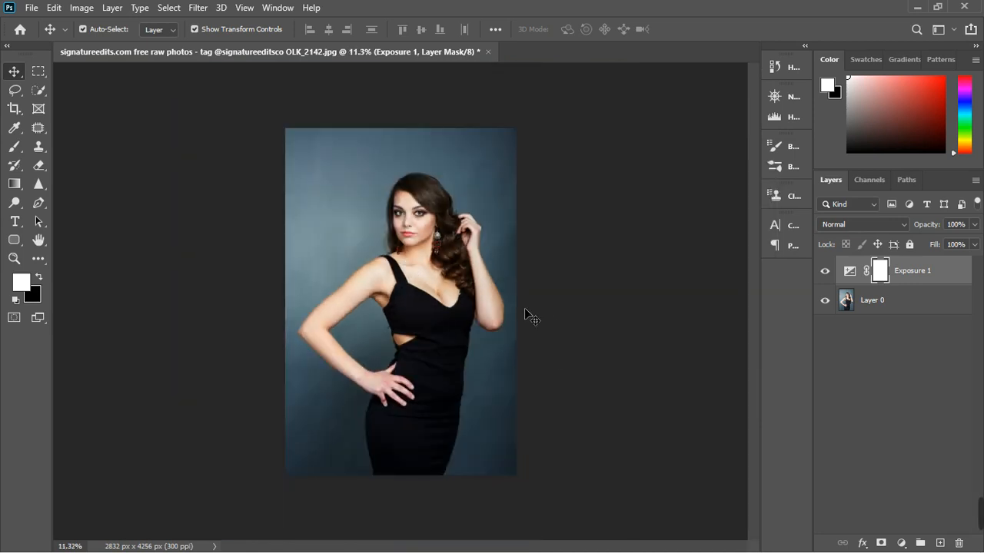
{"action": "scroll", "coordinate": [471, 285], "scroll_direction": "up", "scroll_amount": 3}
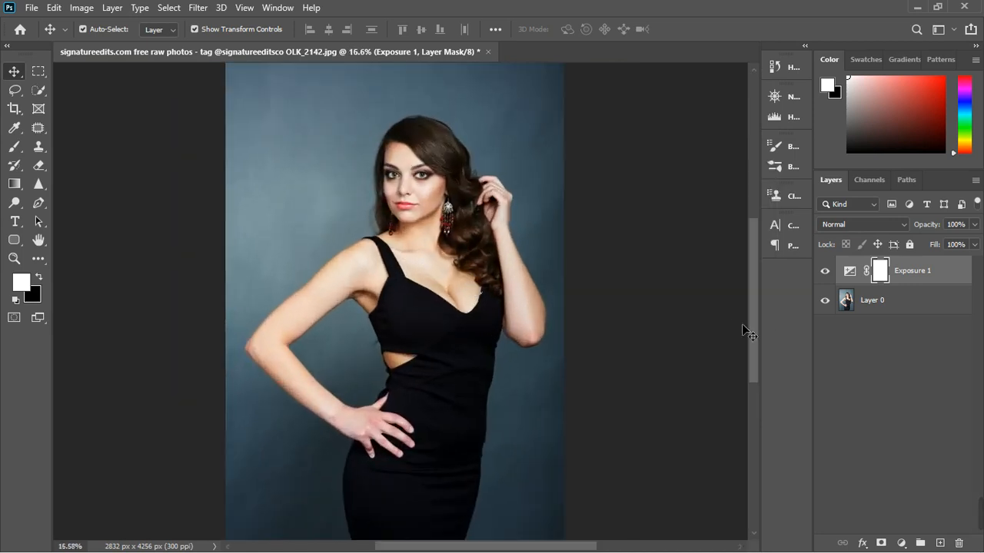
{"action": "left_click", "coordinate": [825, 271]}
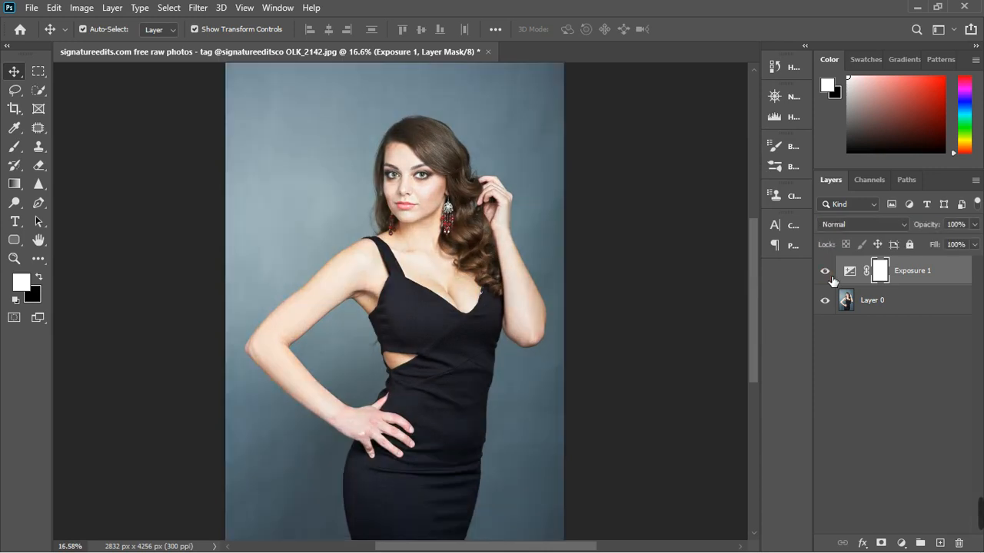
- Try a Gamma Correction of 0.77 and an Offset of +0.1000 on the Exposure 1 layer
{"action": "left_click", "coordinate": [826, 273]}
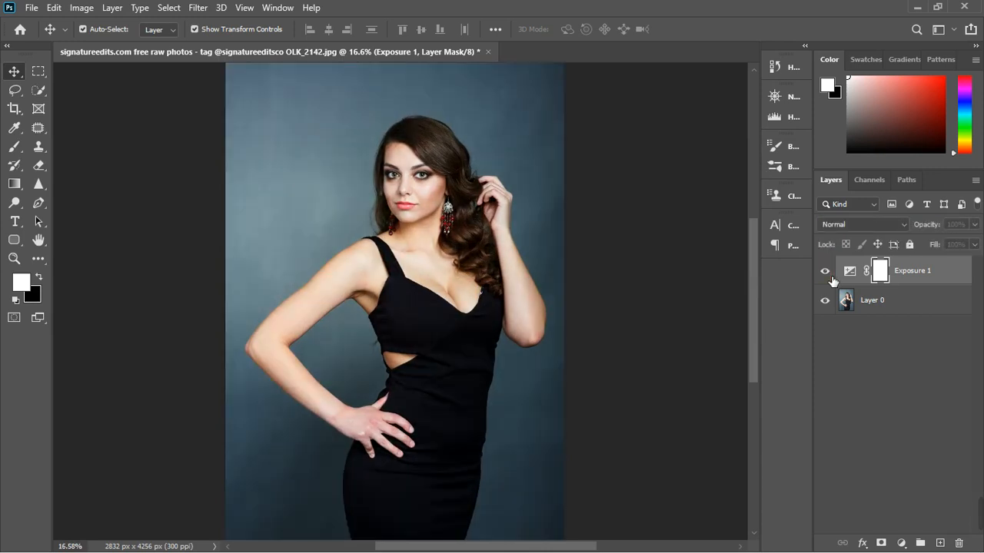
{"action": "left_click", "coordinate": [826, 273]}
{"action": "double_click", "coordinate": [849, 272]}
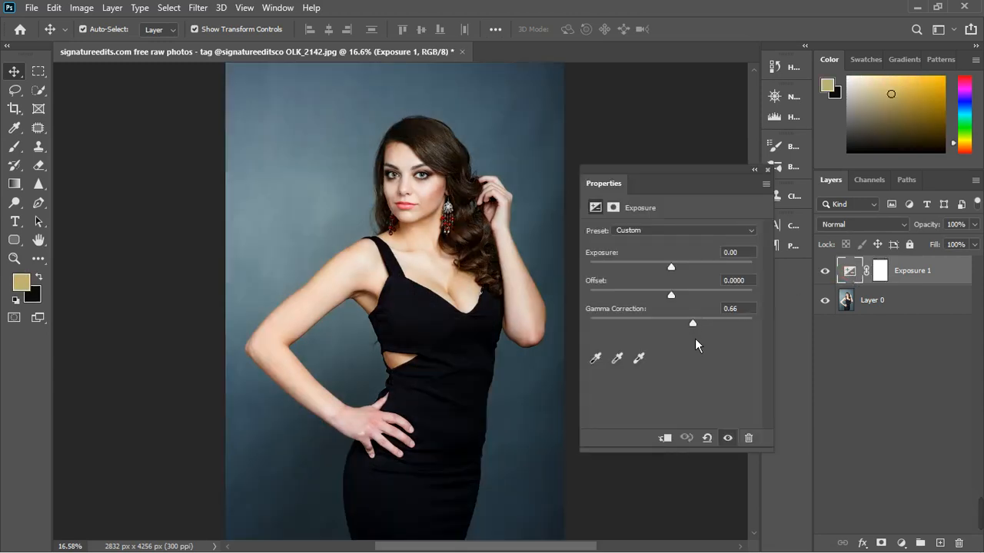
{"action": "left_click_drag", "start_coordinate": [699, 332], "coordinate": [693, 330]}
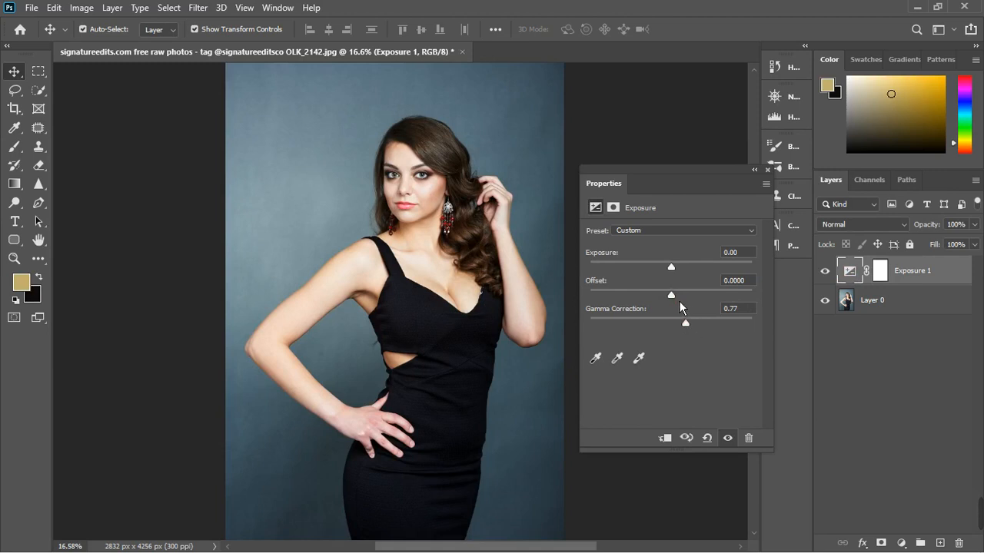
{"action": "mouse_move", "coordinate": [678, 301]}
{"action": "left_mouse_down"}
{"action": "mouse_move", "coordinate": [667, 309]}
{"action": "mouse_move", "coordinate": [694, 309]}
{"action": "left_mouse_up"}
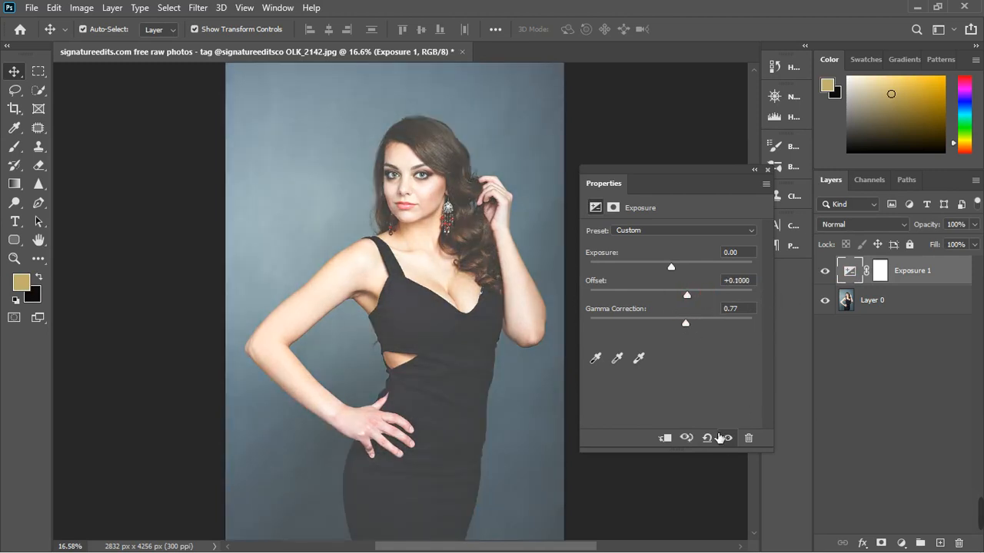
- Reset the Exposure 1 adjustment to its defaults and set its Gamma Correction to 0.84
{"action": "left_click", "coordinate": [707, 438]}
{"action": "left_click", "coordinate": [714, 439]}
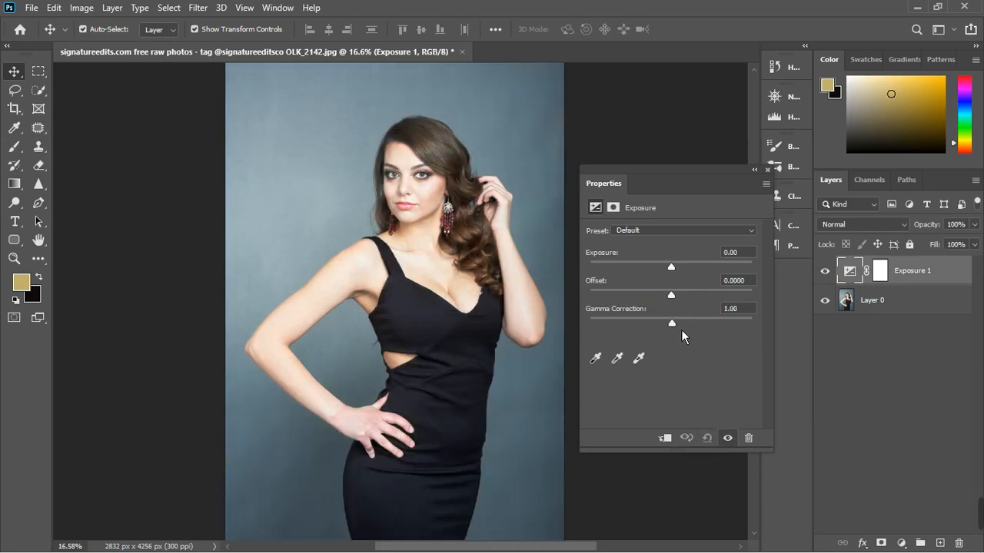
{"action": "left_click_drag", "start_coordinate": [681, 330], "coordinate": [687, 330]}
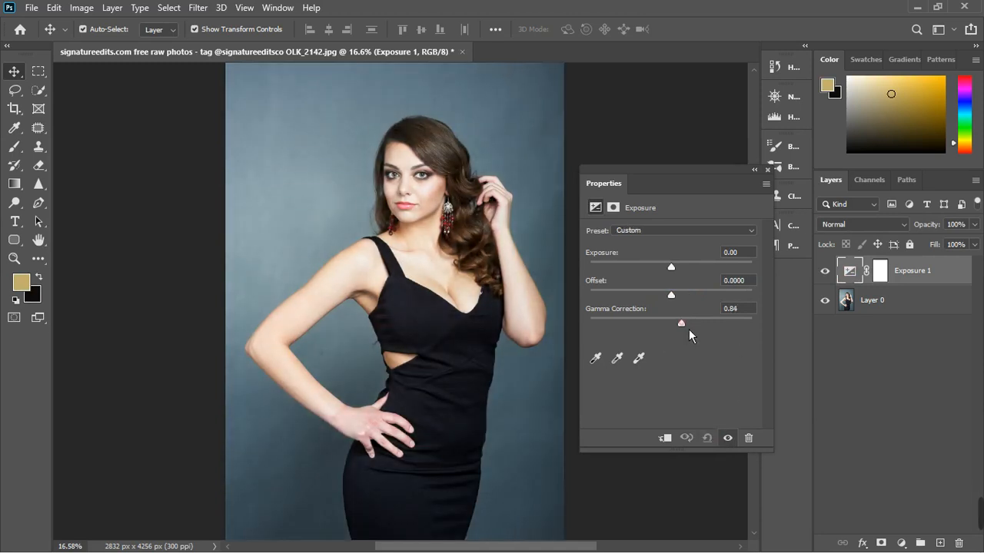
{"action": "left_click", "coordinate": [767, 170]}
- Add a Brightness/Contrast adjustment layer above Exposure 1 and set its Brightness to -11
{"action": "left_click", "coordinate": [901, 544]}
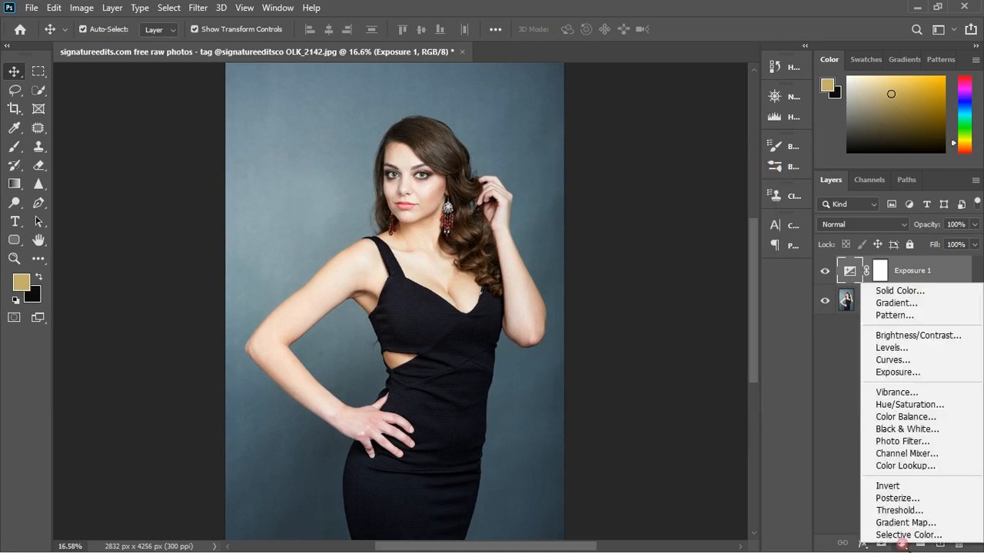
{"action": "left_click", "coordinate": [905, 338]}
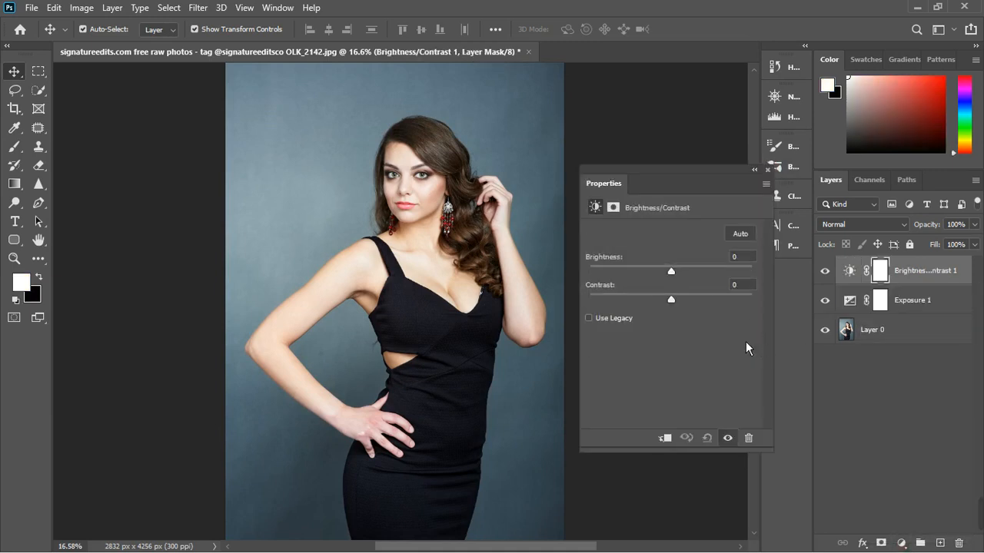
{"action": "left_click_drag", "start_coordinate": [677, 276], "coordinate": [667, 278]}
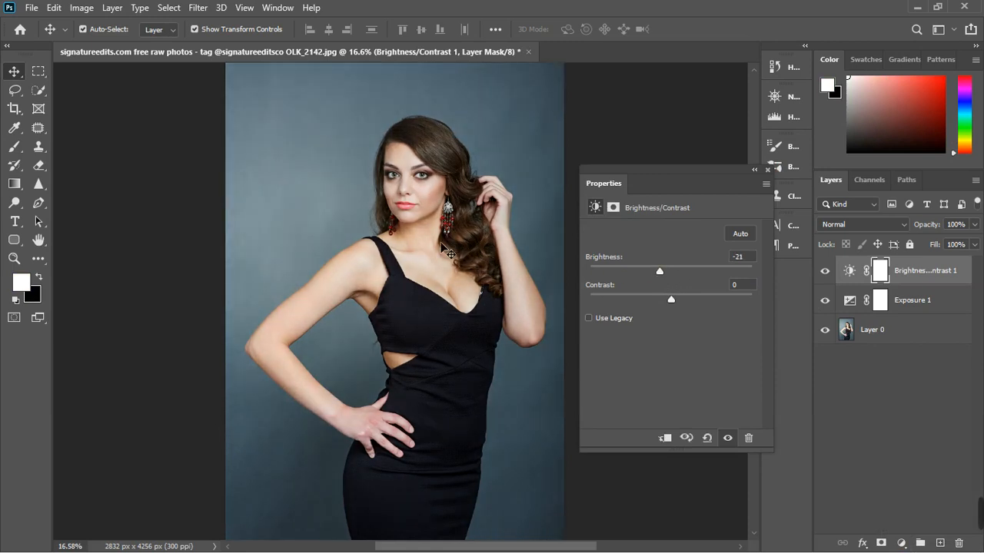
{"action": "scroll", "coordinate": [448, 300], "scroll_direction": "up", "scroll_amount": 3}
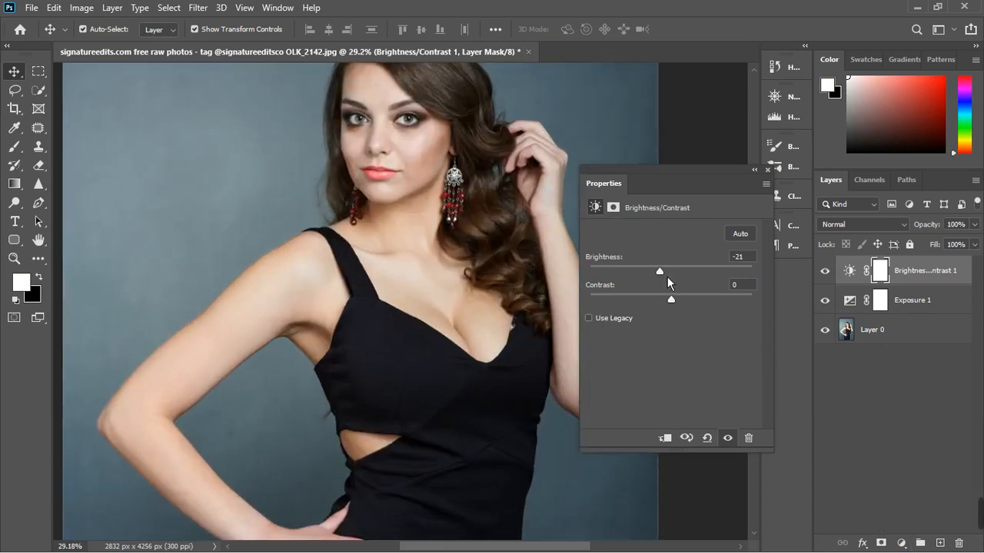
{"action": "left_click_drag", "start_coordinate": [667, 277], "coordinate": [671, 274]}
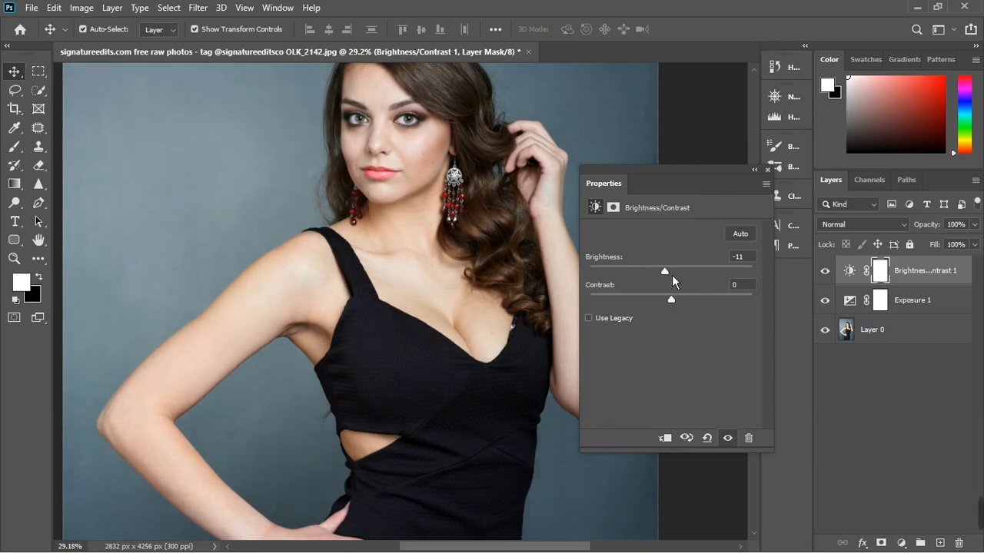
- Hide the Exposure 1 layer and lower the Brightness/Contrast layer's Brightness to -54
{"action": "left_click", "coordinate": [825, 299]}
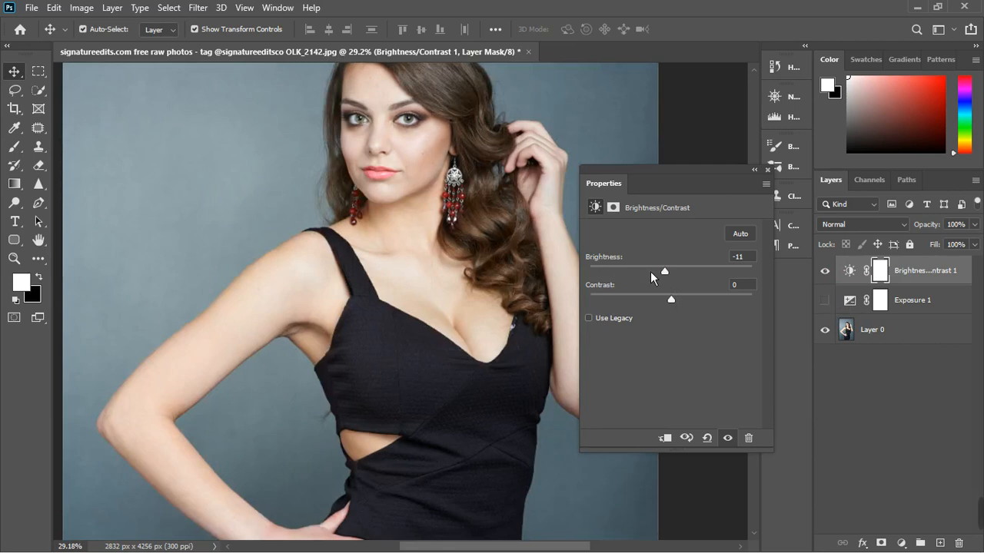
{"action": "left_click_drag", "start_coordinate": [674, 279], "coordinate": [650, 270]}
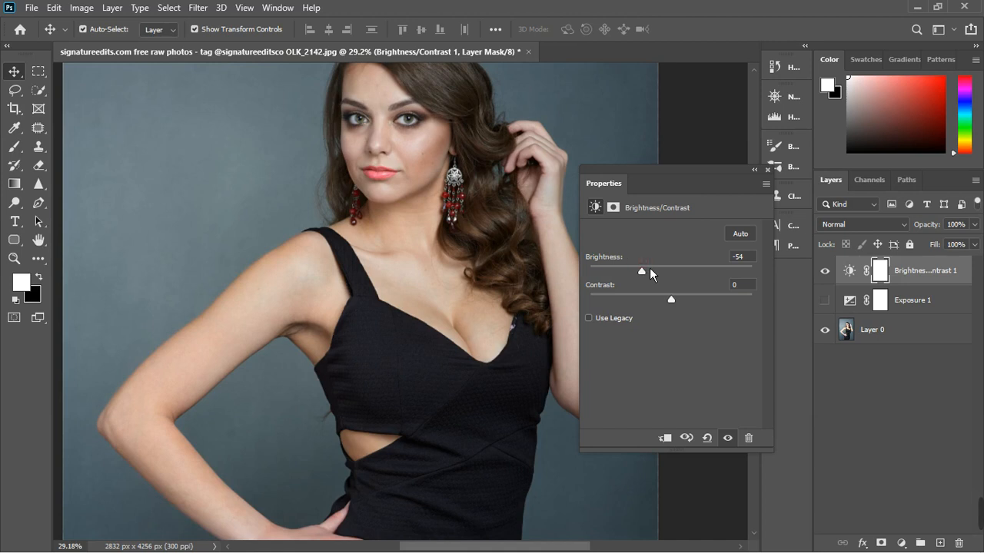
{"action": "scroll", "coordinate": [261, 285], "scroll_direction": "down", "scroll_amount": 1}
{"action": "scroll", "coordinate": [265, 286], "scroll_direction": "down", "scroll_amount": 3}
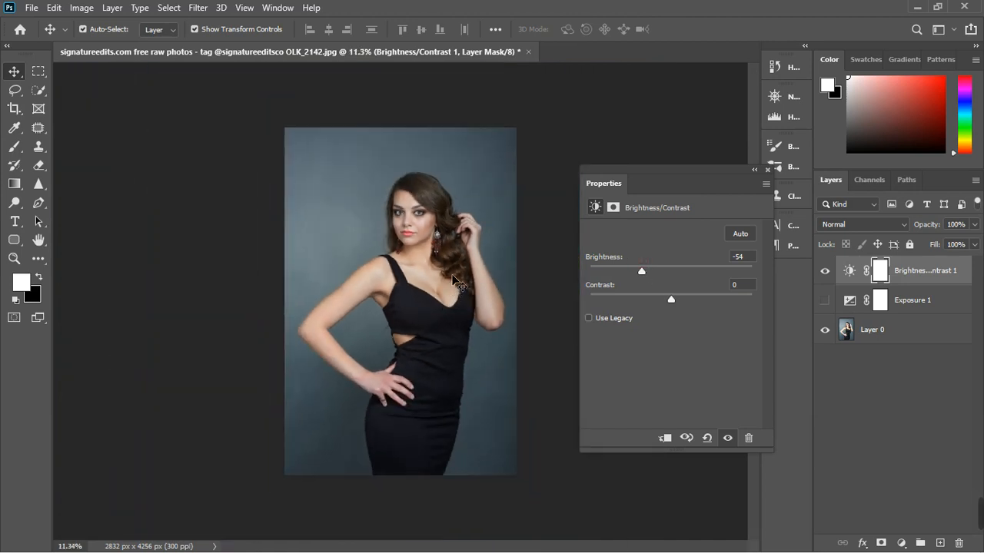
{"action": "scroll", "coordinate": [454, 280], "scroll_direction": "up", "scroll_amount": 1}
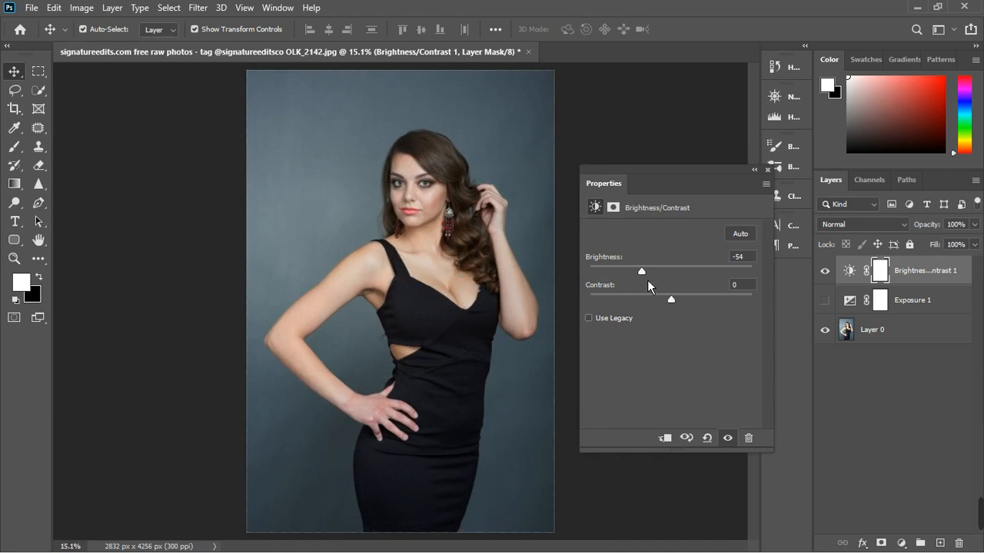
- Compare the portrait with and without the Brightness/Contrast adjustment and inspect the upper body up close
{"action": "left_click", "coordinate": [728, 438]}
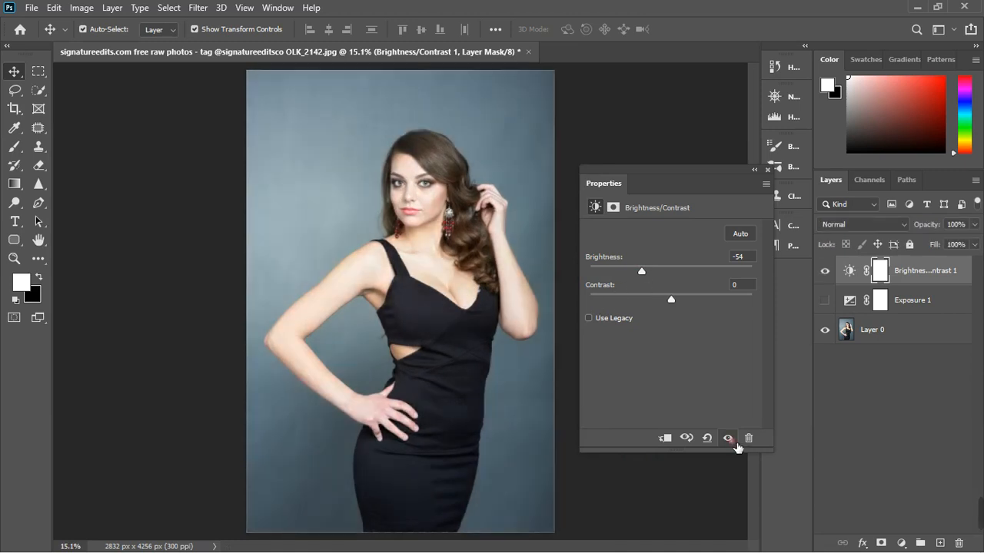
{"action": "left_click", "coordinate": [732, 442]}
{"action": "scroll", "coordinate": [455, 272], "scroll_direction": "up", "scroll_amount": 3}
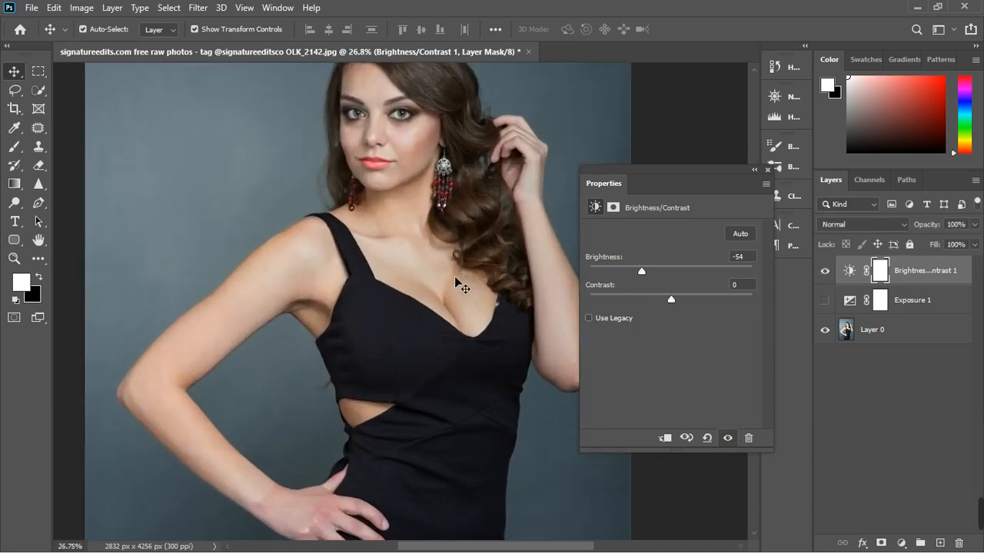
{"action": "scroll", "coordinate": [455, 278], "scroll_direction": "up", "scroll_amount": 1}
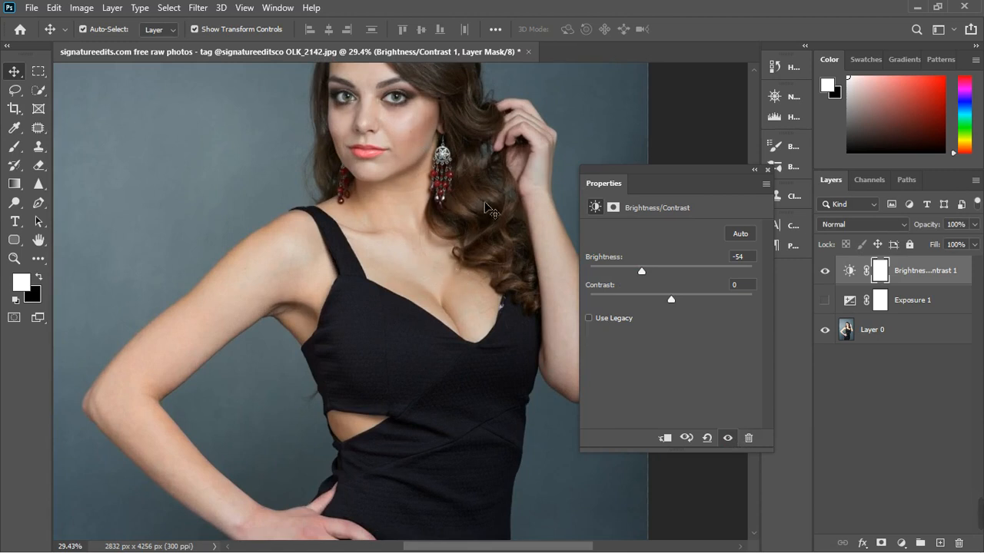
- Set the Brightness/Contrast layer's Brightness to -33 and close its properties
{"action": "left_click_drag", "start_coordinate": [650, 280], "coordinate": [665, 276]}
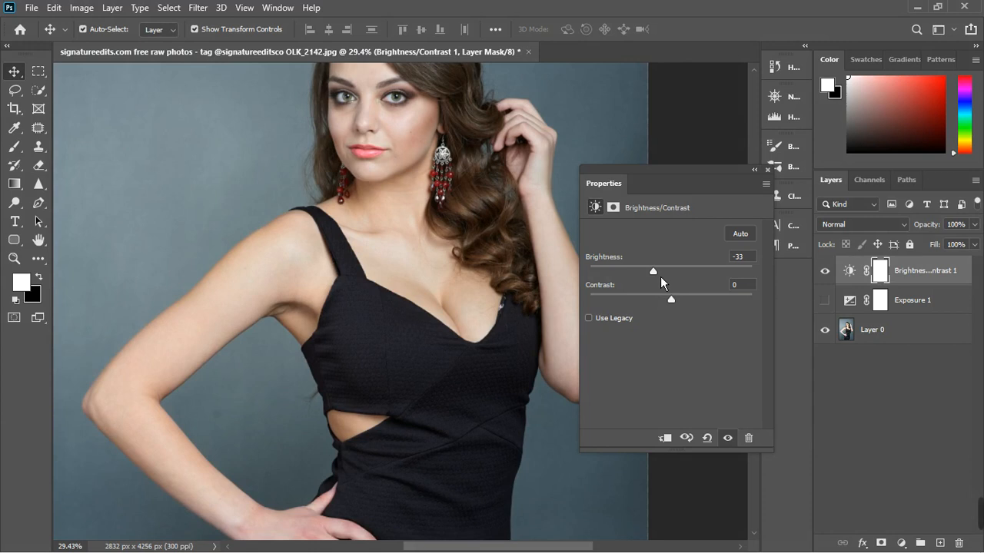
{"action": "left_click", "coordinate": [767, 170]}
{"action": "scroll", "coordinate": [349, 239], "scroll_direction": "down", "scroll_amount": 5}
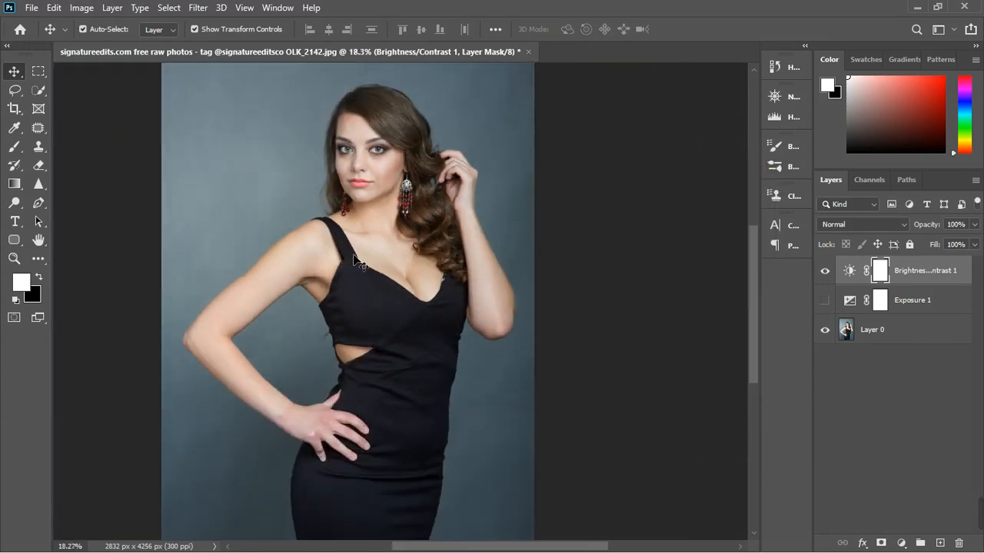
- Delete the hidden Exposure 1 layer, keeping the Brightness/Contrast layer above the photo
{"action": "left_click", "coordinate": [911, 268]}
{"action": "left_click_drag", "start_coordinate": [913, 269], "coordinate": [913, 269]}
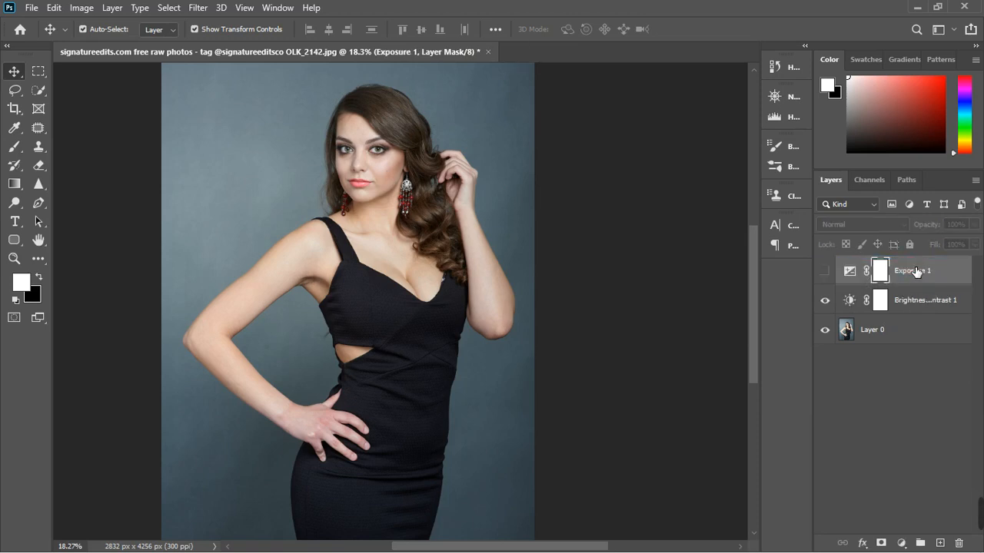
{"action": "key", "text": "Delete"}
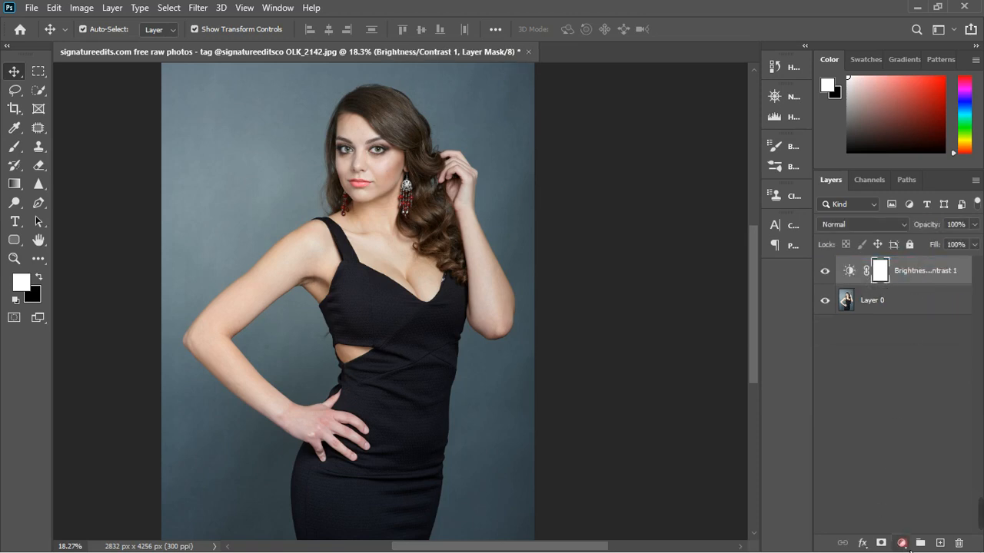
- Add a new Exposure adjustment layer above Brightness/Contrast with a Gamma Correction of 0.91 and close its properties
{"action": "left_click", "coordinate": [902, 543]}
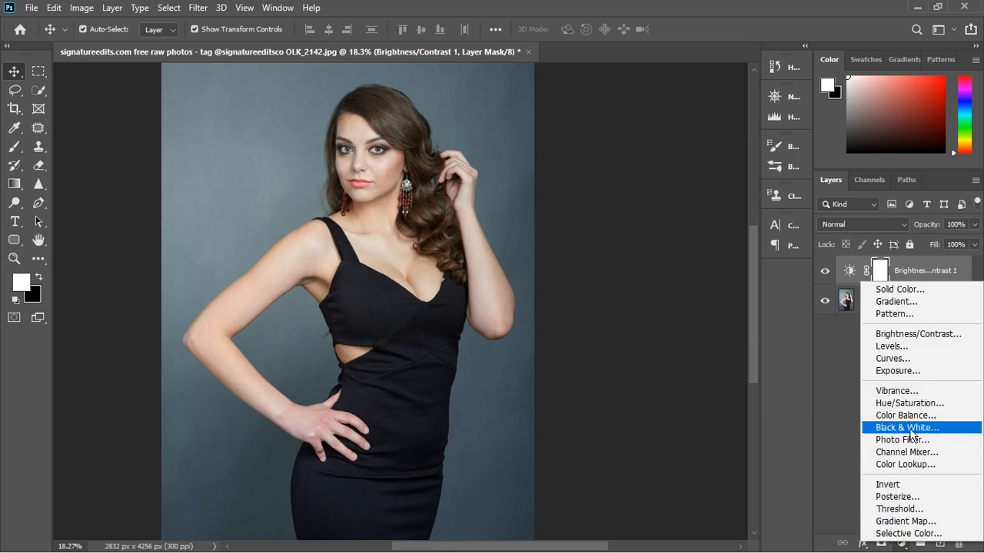
{"action": "left_click", "coordinate": [910, 372]}
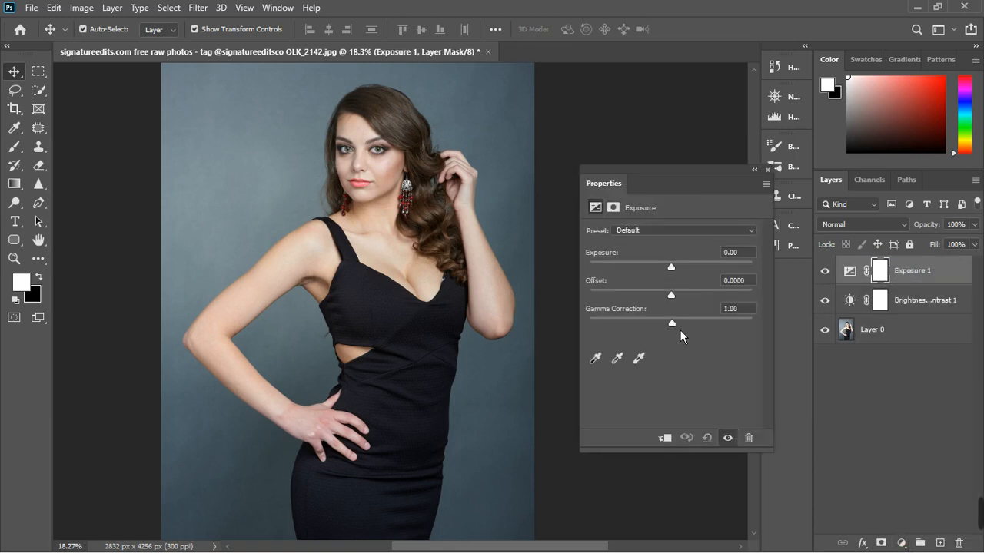
{"action": "left_click_drag", "start_coordinate": [679, 330], "coordinate": [682, 331]}
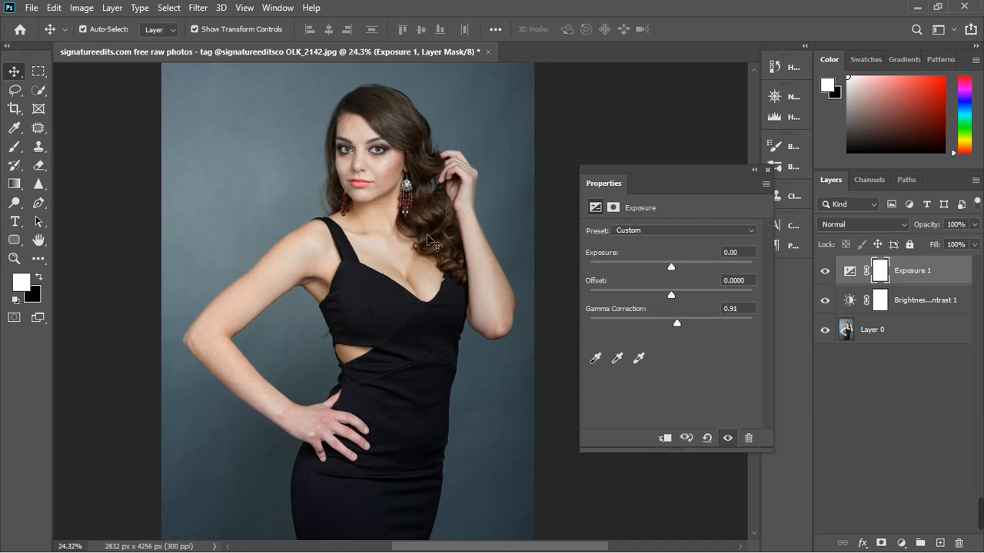
{"action": "scroll", "coordinate": [426, 233], "scroll_direction": "up", "scroll_amount": 5}
{"action": "scroll", "coordinate": [430, 241], "scroll_direction": "down", "scroll_amount": 4}
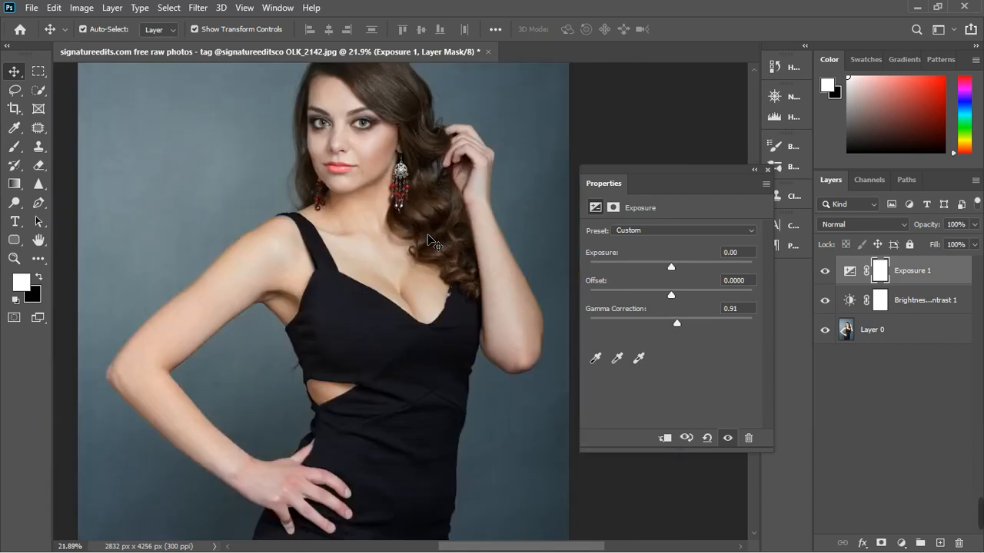
{"action": "left_click", "coordinate": [768, 169]}
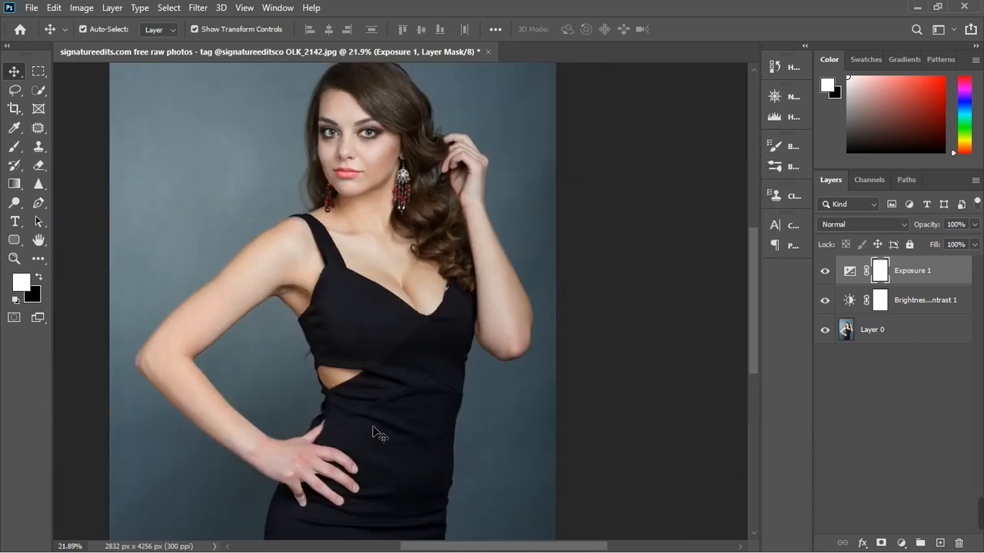
- Examine the corrected tones on the face, skin and background, both up close and across the wider portrait
{"action": "scroll", "coordinate": [368, 250], "scroll_direction": "down", "scroll_amount": 2}
{"action": "scroll", "coordinate": [450, 171], "scroll_direction": "up", "scroll_amount": 1}
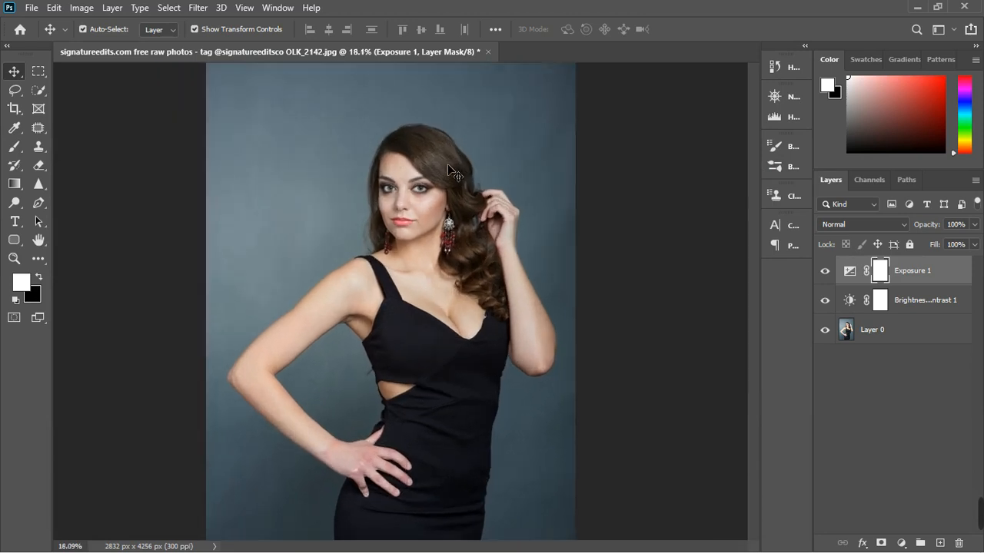
{"action": "scroll", "coordinate": [434, 265], "scroll_direction": "up", "scroll_amount": 4}
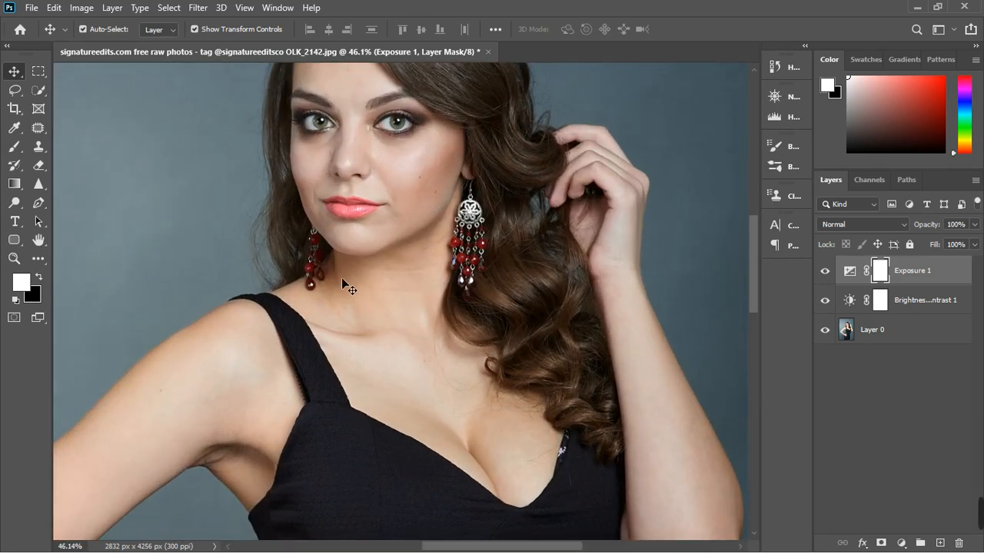
{"action": "scroll", "coordinate": [364, 312], "scroll_direction": "down", "scroll_amount": 1}
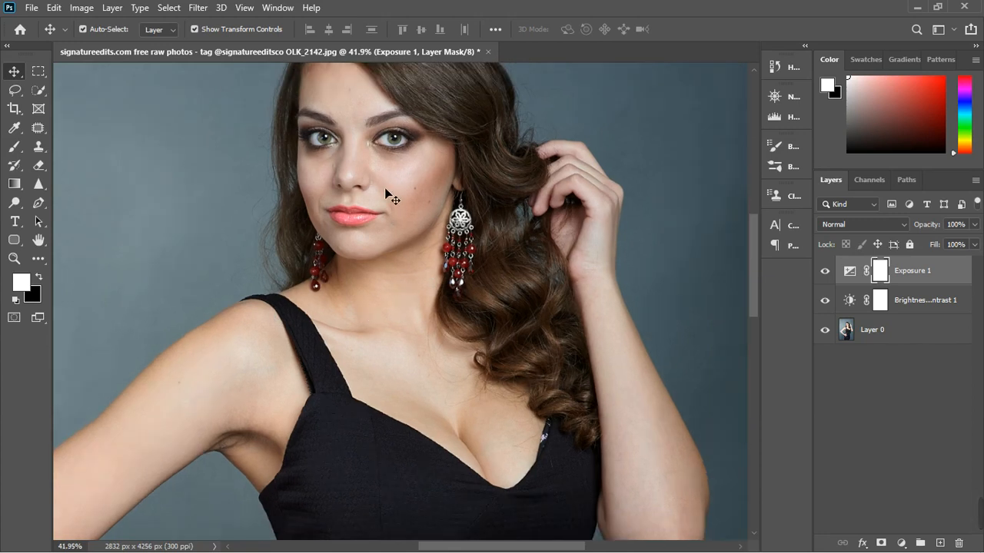
{"action": "scroll", "coordinate": [385, 172], "scroll_direction": "up", "scroll_amount": 1}
{"action": "scroll", "coordinate": [388, 174], "scroll_direction": "up", "scroll_amount": 3}
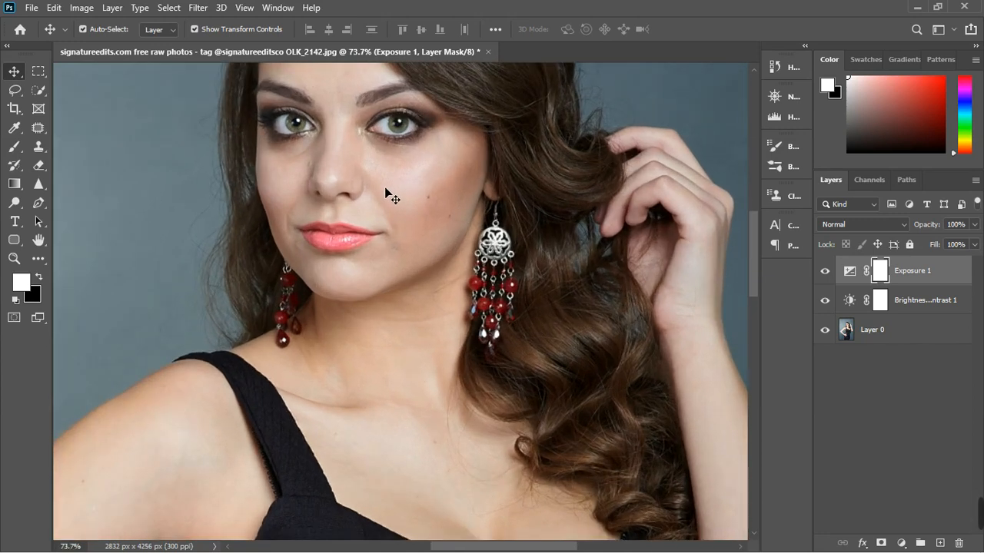
{"action": "scroll", "coordinate": [415, 335], "scroll_direction": "down", "scroll_amount": 5}
{"action": "scroll", "coordinate": [396, 277], "scroll_direction": "down", "scroll_amount": 6}
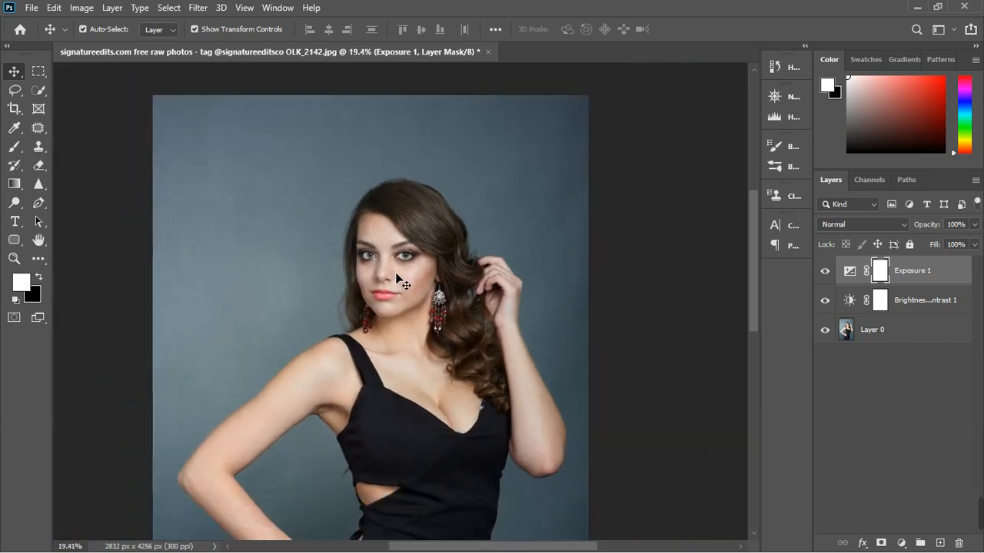
{"action": "scroll", "coordinate": [412, 393], "scroll_direction": "up", "scroll_amount": 3}
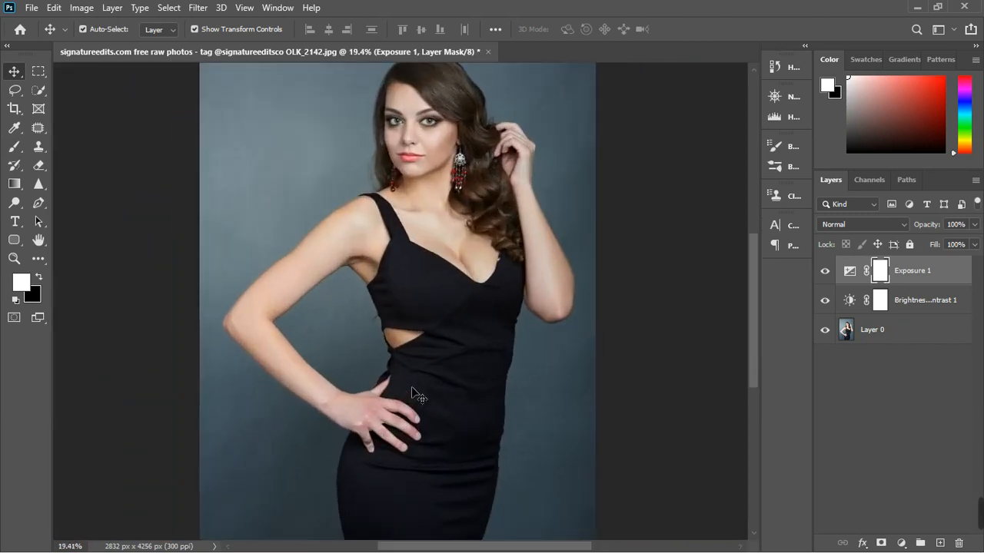
{"action": "scroll", "coordinate": [414, 393], "scroll_direction": "down", "scroll_amount": 1}
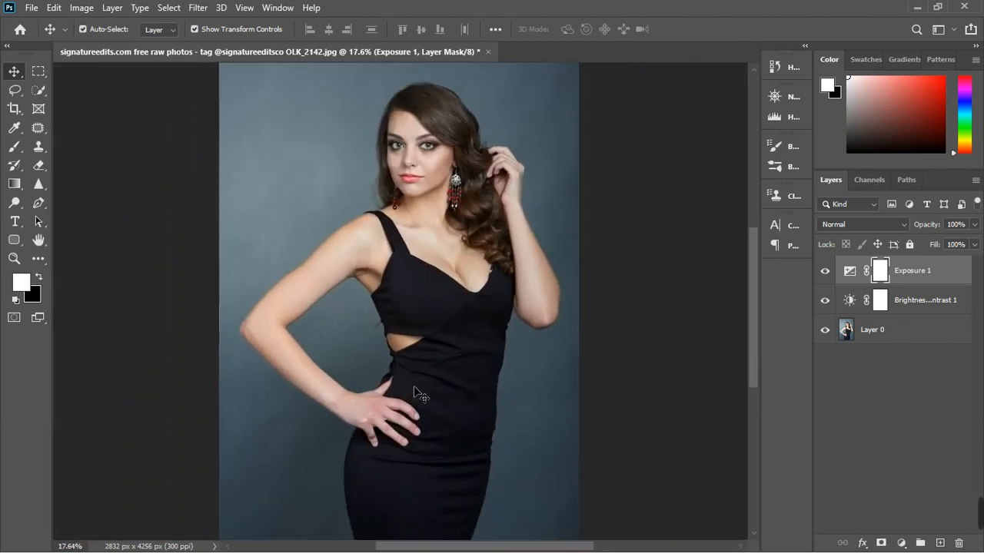
- Start a Color Range selection for the Exposure 1 mask, fit the whole portrait in view and sample the blue-grey backdrop
{"action": "left_click", "coordinate": [902, 543]}
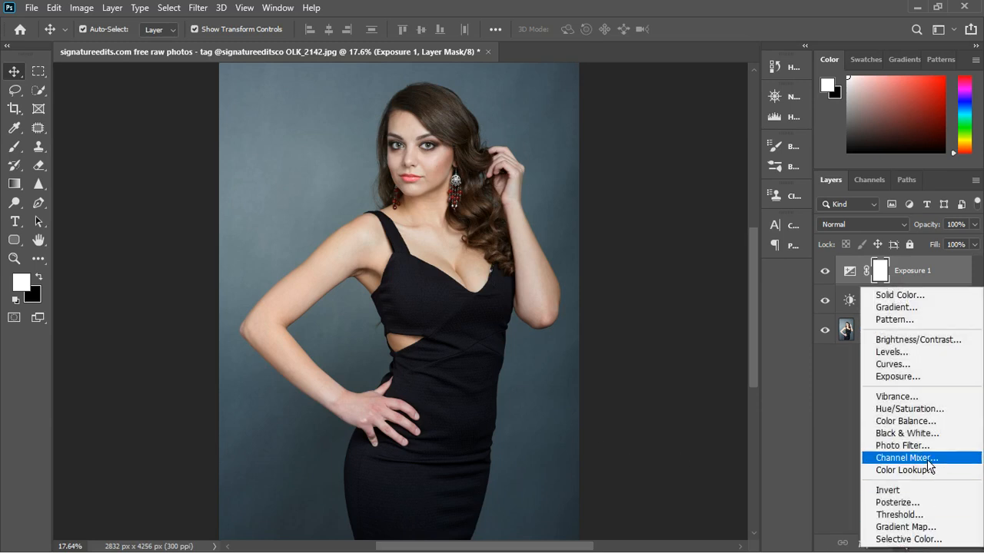
{"action": "left_click", "coordinate": [837, 396]}
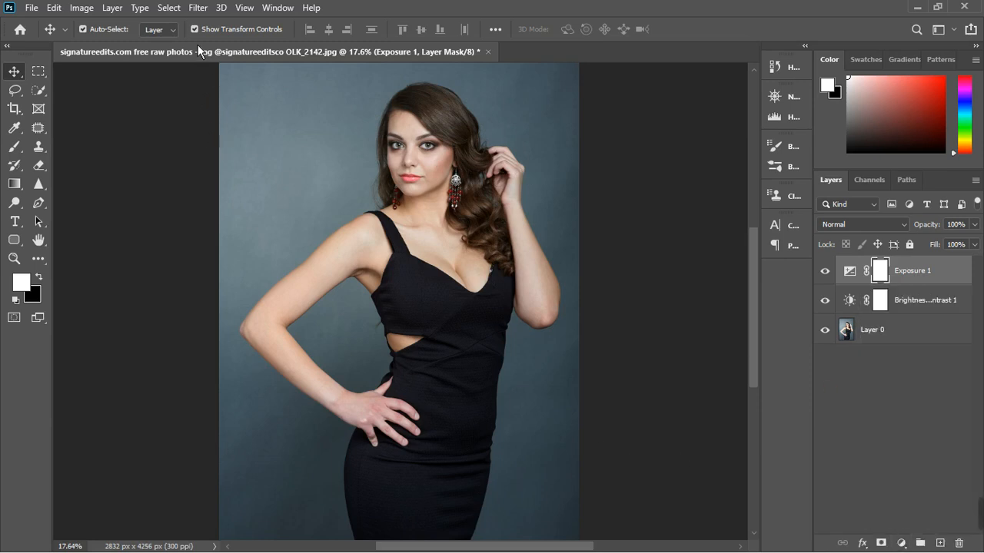
{"action": "left_click", "coordinate": [177, 9]}
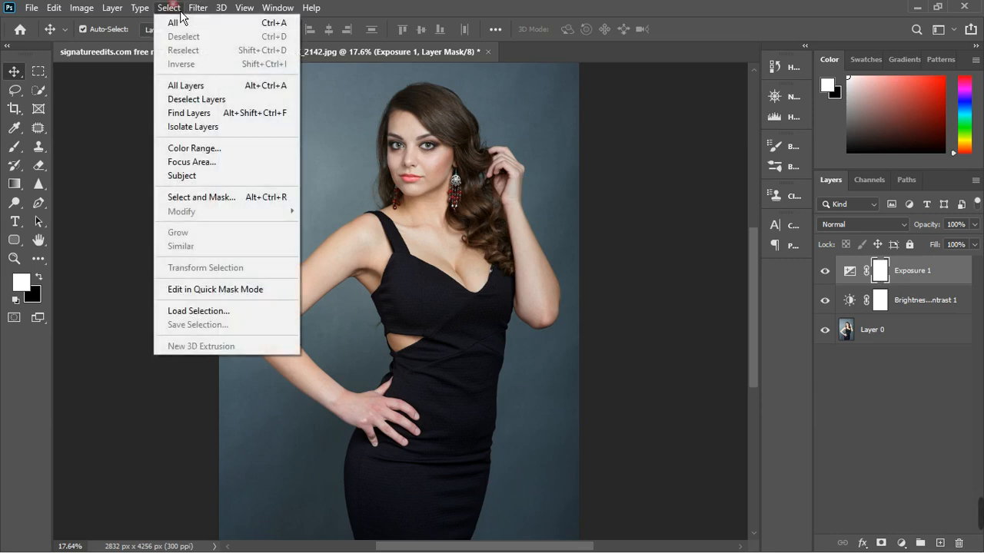
{"action": "left_click", "coordinate": [207, 148]}
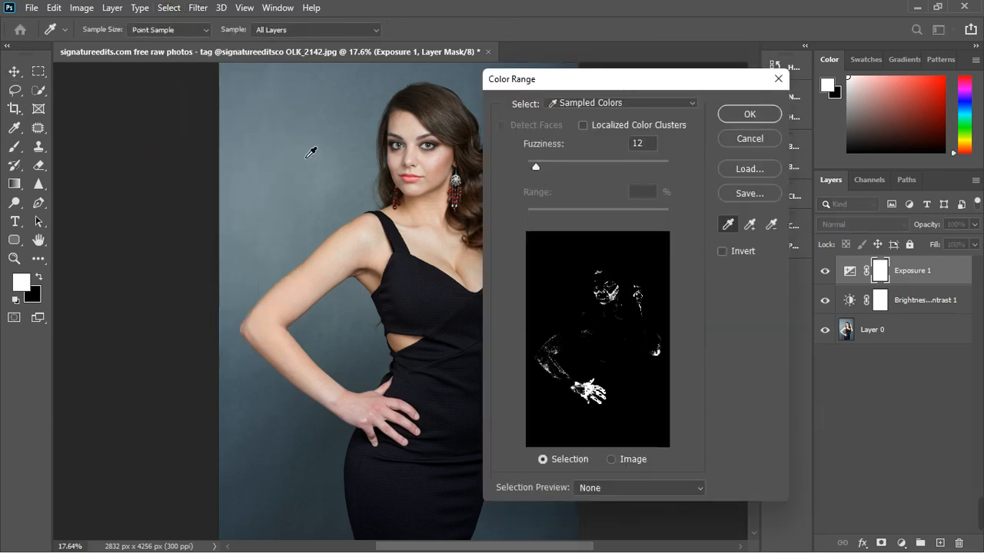
{"action": "left_click", "coordinate": [307, 155]}
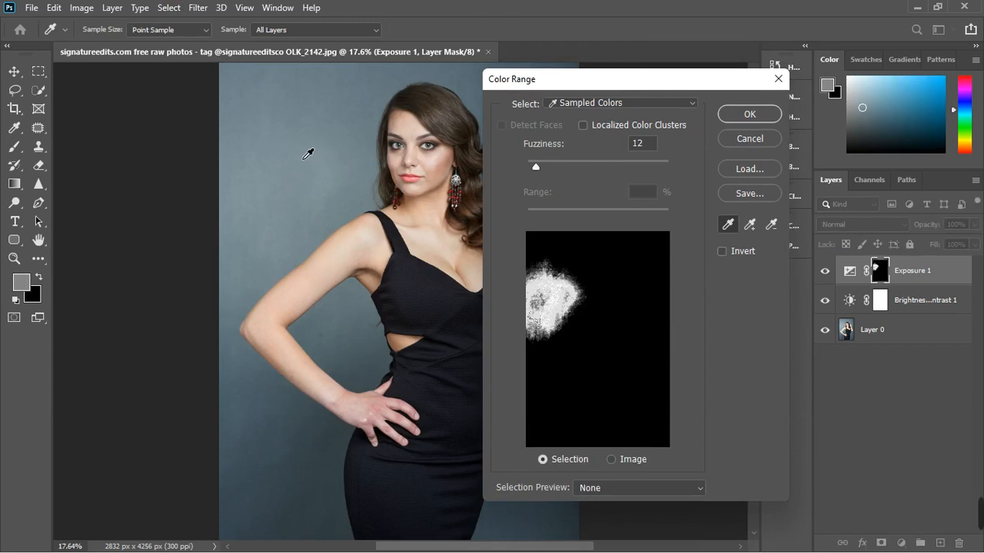
{"action": "key", "text": "ctrl+0"}
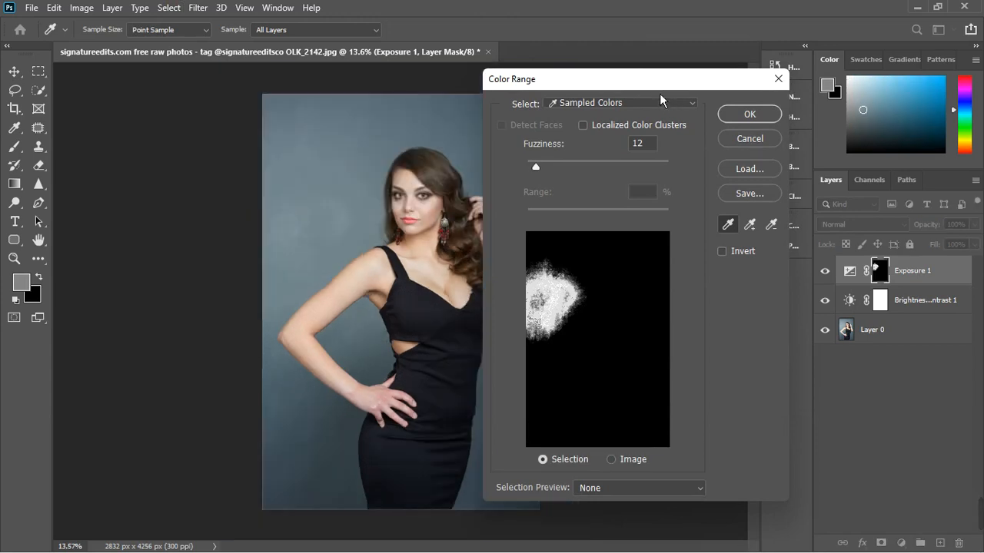
{"action": "left_click_drag", "start_coordinate": [693, 86], "coordinate": [784, 86]}
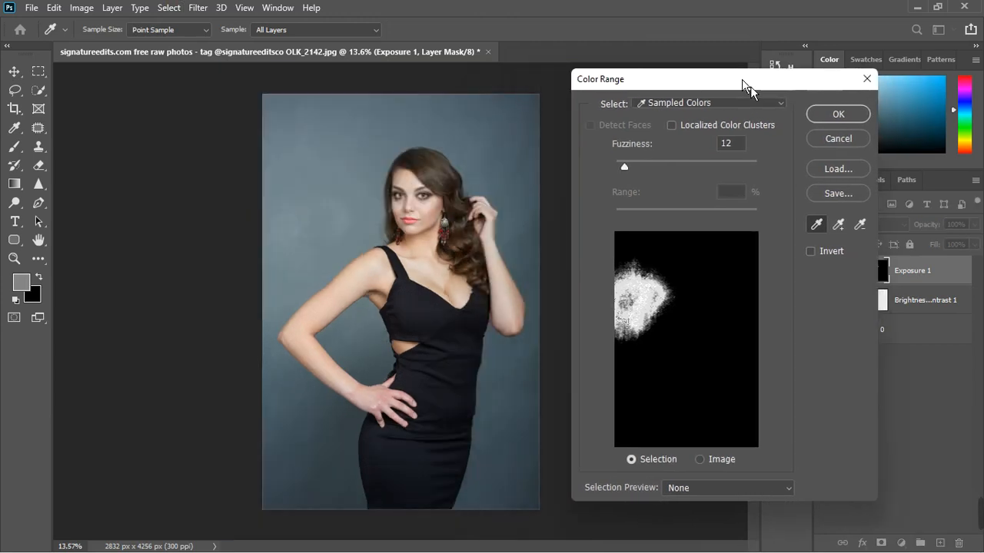
{"action": "left_click", "coordinate": [500, 155]}
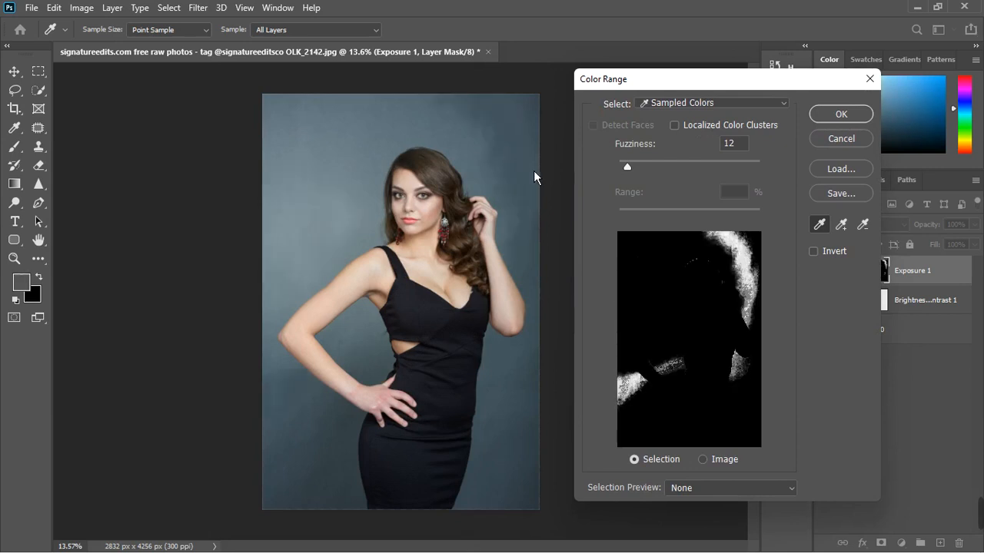
- Add the remaining light and dark backdrop tones around the woman to the Color Range sample and apply it to the mask
{"action": "mouse_move", "coordinate": [451, 136]}
{"action": "left_mouse_down"}
{"action": "mouse_move", "coordinate": [378, 137]}
{"action": "mouse_move", "coordinate": [335, 183]}
{"action": "mouse_move", "coordinate": [295, 262]}
{"action": "mouse_move", "coordinate": [269, 374]}
{"action": "mouse_move", "coordinate": [281, 423]}
{"action": "mouse_move", "coordinate": [321, 488]}
{"action": "mouse_move", "coordinate": [327, 443]}
{"action": "mouse_move", "coordinate": [362, 351]}
{"action": "left_mouse_up"}
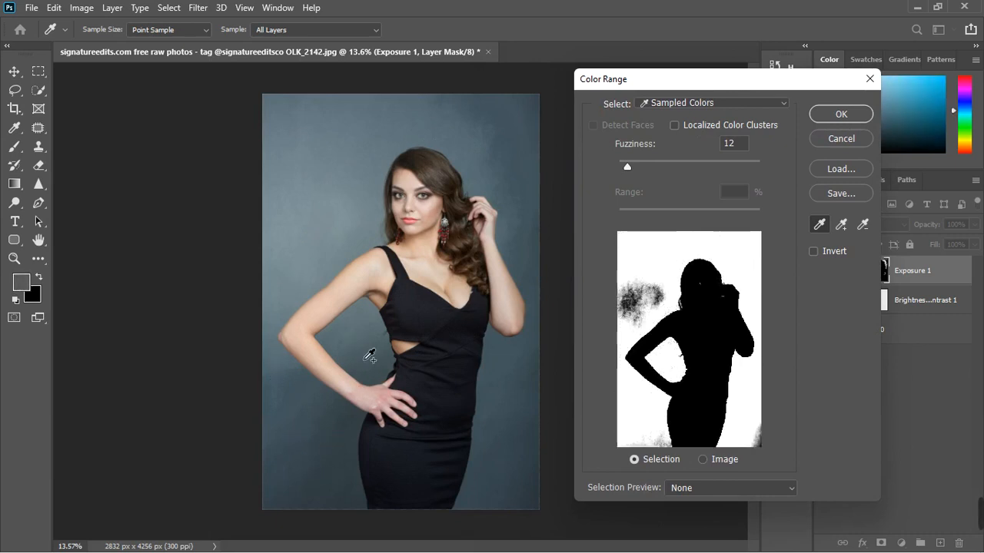
{"action": "left_click", "coordinate": [317, 253], "text": "shift"}
{"action": "left_click", "coordinate": [284, 256], "text": "shift"}
{"action": "left_click", "coordinate": [335, 229], "text": "shift"}
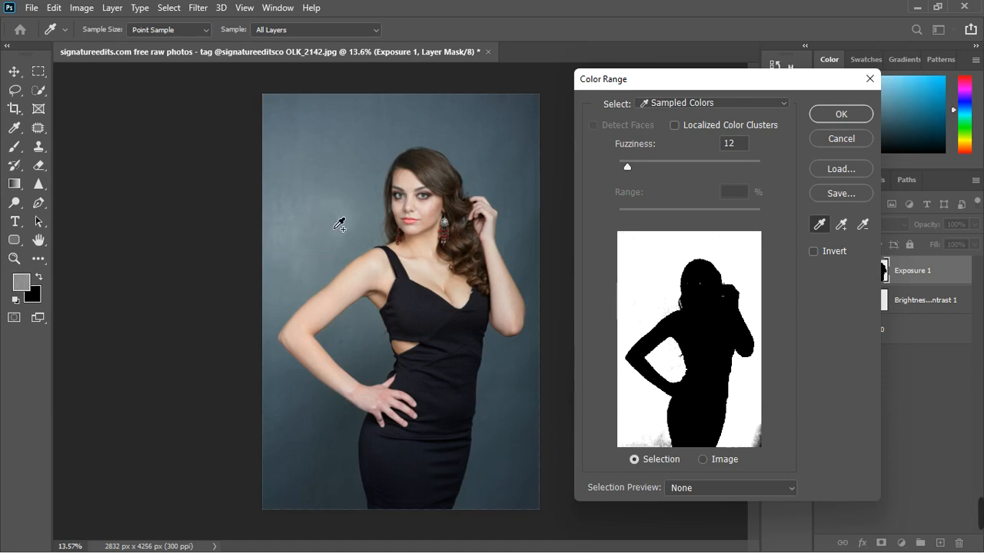
{"action": "left_click", "coordinate": [320, 222], "text": "shift"}
{"action": "left_click", "coordinate": [488, 159], "text": "shift"}
{"action": "mouse_move", "coordinate": [488, 159]}
{"action": "left_mouse_down"}
{"action": "mouse_move", "coordinate": [528, 234]}
{"action": "mouse_move", "coordinate": [534, 275]}
{"action": "mouse_move", "coordinate": [531, 346]}
{"action": "mouse_move", "coordinate": [490, 497]}
{"action": "mouse_move", "coordinate": [541, 508]}
{"action": "mouse_move", "coordinate": [530, 505]}
{"action": "left_mouse_up"}
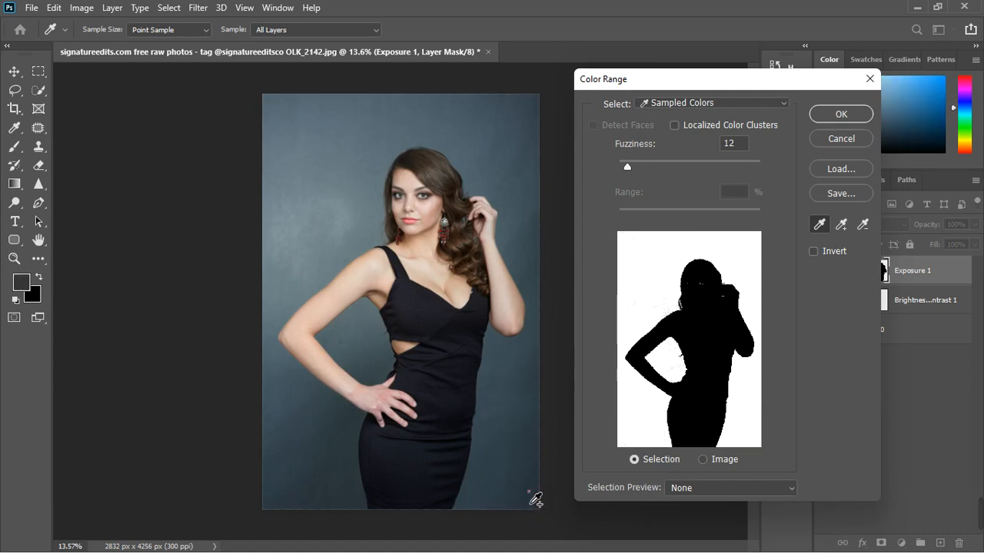
{"action": "left_click", "coordinate": [314, 481]}
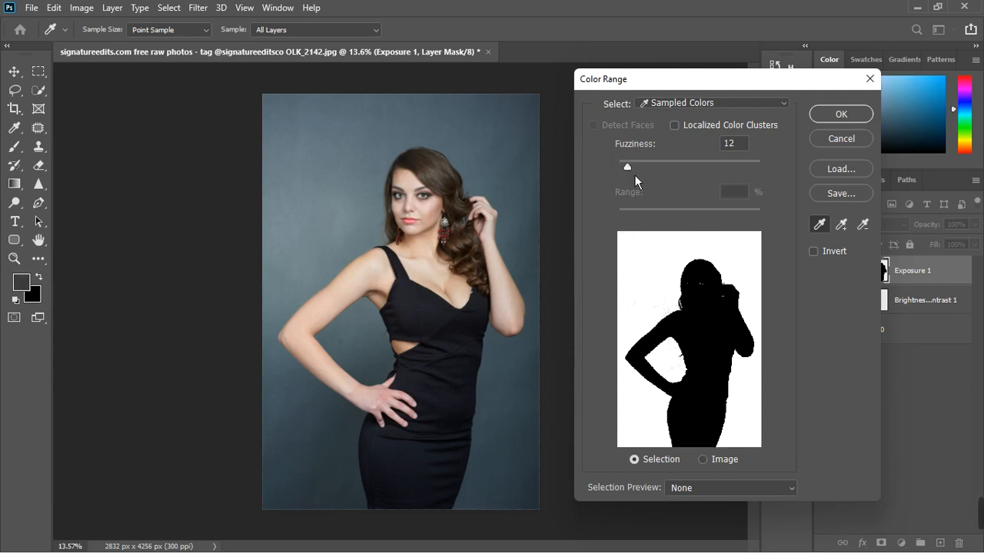
{"action": "left_click_drag", "start_coordinate": [634, 175], "coordinate": [634, 175]}
{"action": "left_click", "coordinate": [843, 114]}
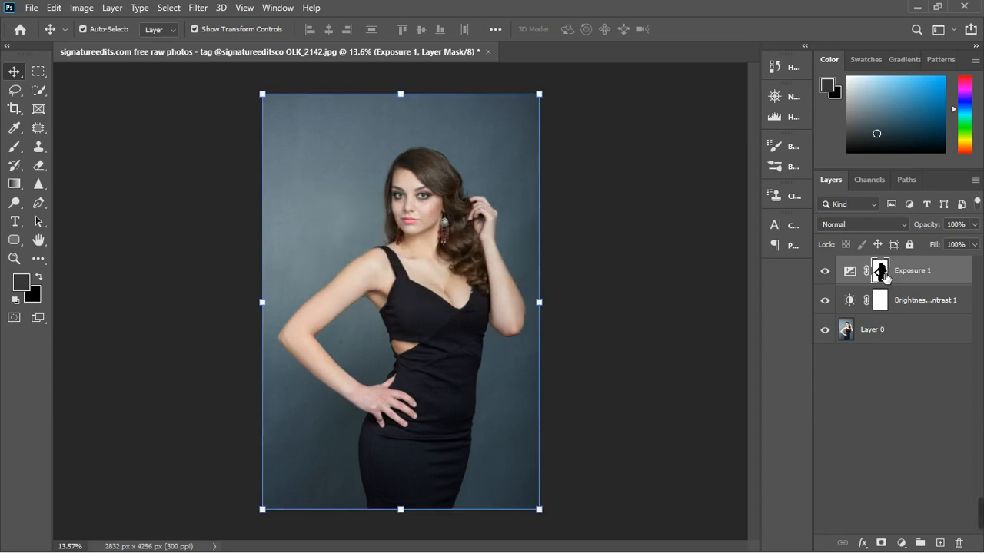
- Check the Exposure 1 mask by loading it as a selection, deselecting, and disabling and re-enabling the mask
{"action": "left_click", "coordinate": [881, 271], "text": "ctrl"}
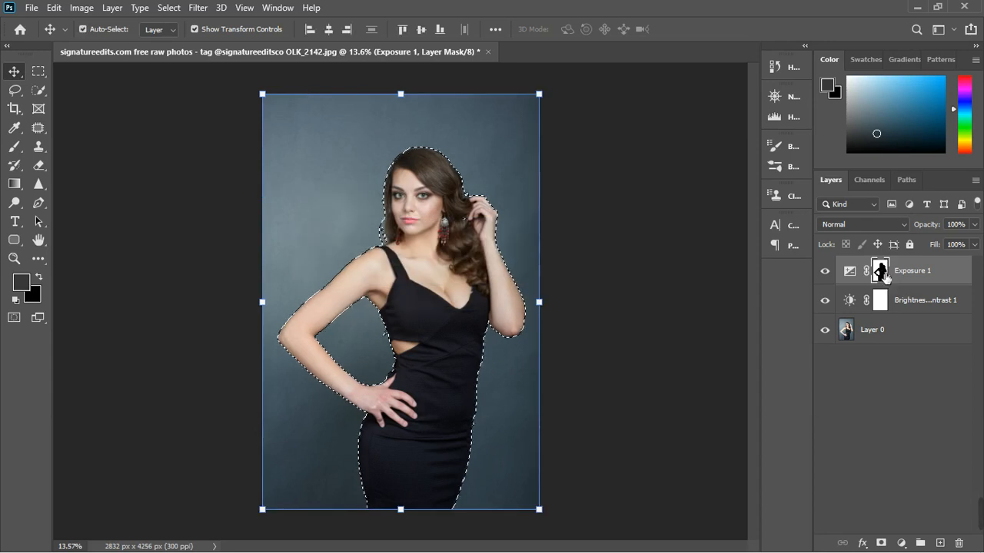
{"action": "key", "text": "ctrl+d"}
{"action": "left_click", "coordinate": [886, 275], "text": "shift"}
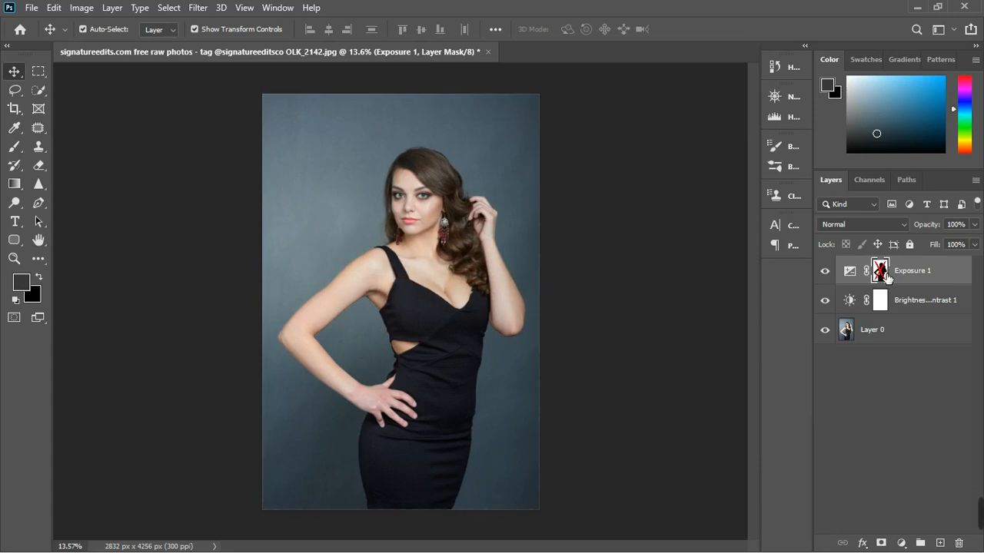
{"action": "left_click", "coordinate": [886, 274], "text": "shift"}
- Show the Exposure 1 mask on its own and paint the grey specks over the face and chest black with a 500 px brush
{"action": "left_click", "coordinate": [887, 274], "text": "alt"}
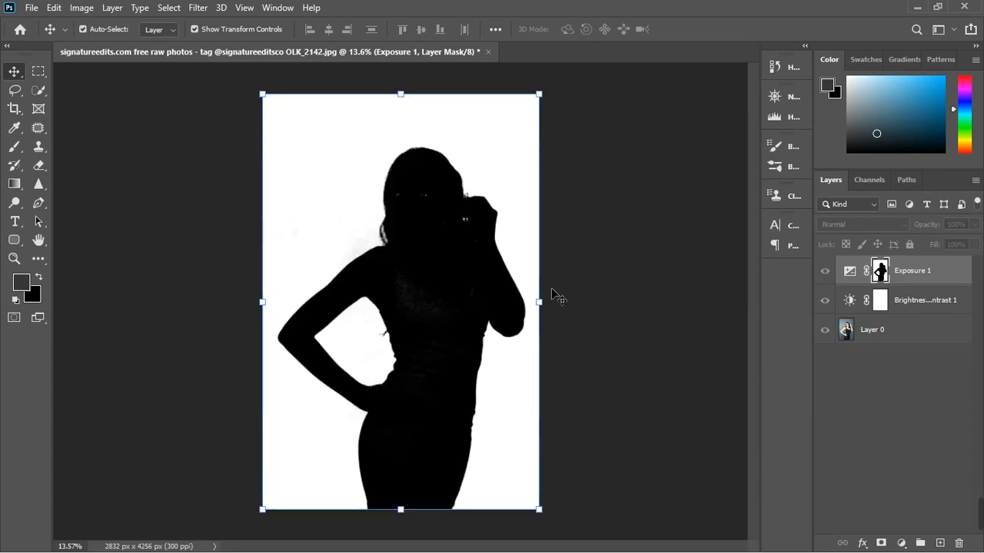
{"action": "left_click", "coordinate": [17, 148]}
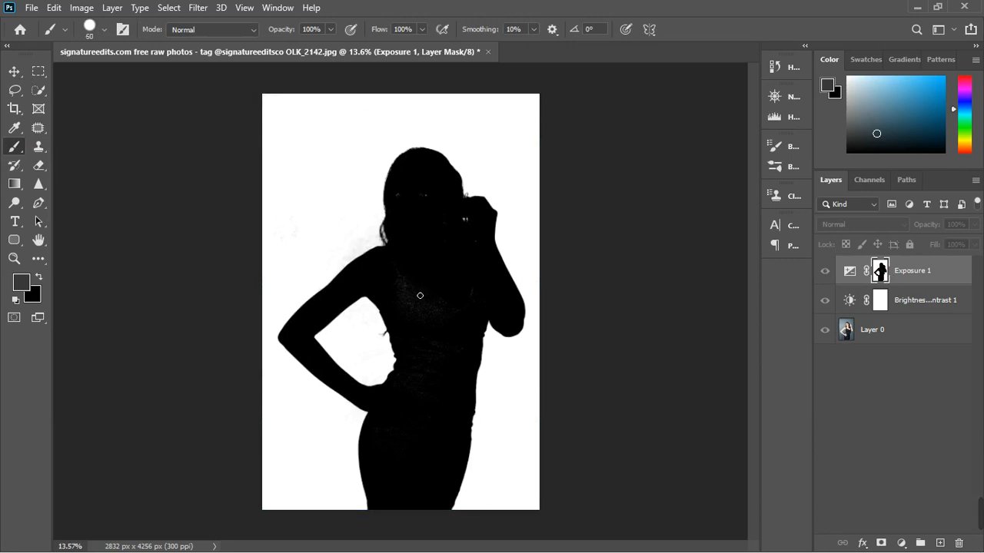
{"action": "key", "text": "bracketright"}
{"action": "key", "text": "bracketright"}
{"action": "key", "text": "bracketright"}
{"action": "key", "text": "bracketright"}
{"action": "key", "text": "bracketright"}
{"action": "key", "text": "bracketright"}
{"action": "key", "text": "bracketright"}
{"action": "key", "text": "bracketright"}
{"action": "key", "text": "bracketright"}
{"action": "key", "text": "x"}
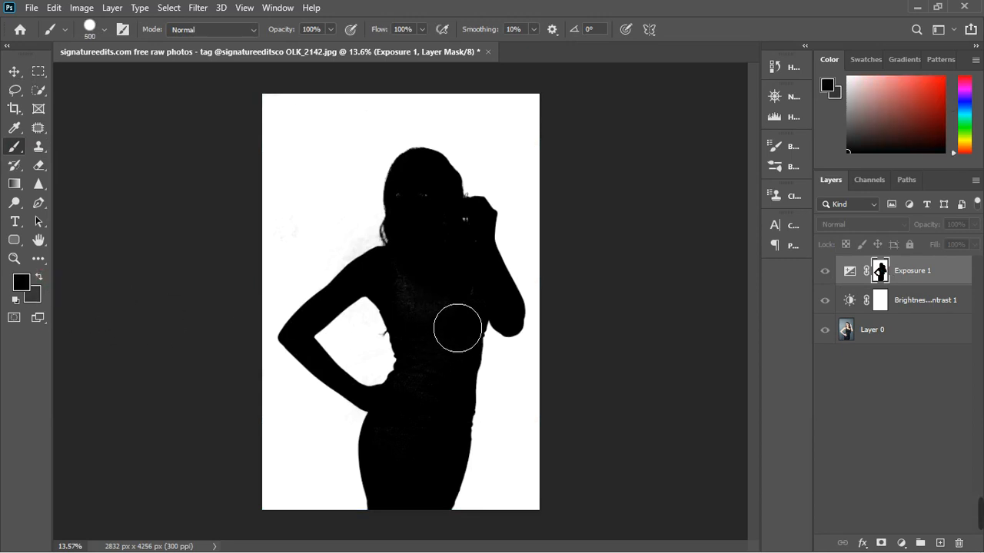
{"action": "mouse_move", "coordinate": [444, 343]}
{"action": "left_mouse_down"}
{"action": "mouse_move", "coordinate": [475, 325]}
{"action": "mouse_move", "coordinate": [442, 226]}
{"action": "mouse_move", "coordinate": [488, 250]}
{"action": "mouse_move", "coordinate": [331, 286]}
{"action": "mouse_move", "coordinate": [413, 428]}
{"action": "mouse_move", "coordinate": [481, 349]}
{"action": "mouse_move", "coordinate": [470, 322]}
{"action": "left_mouse_up"}
{"action": "scroll", "coordinate": [442, 226], "scroll_direction": "up", "scroll_amount": 5}
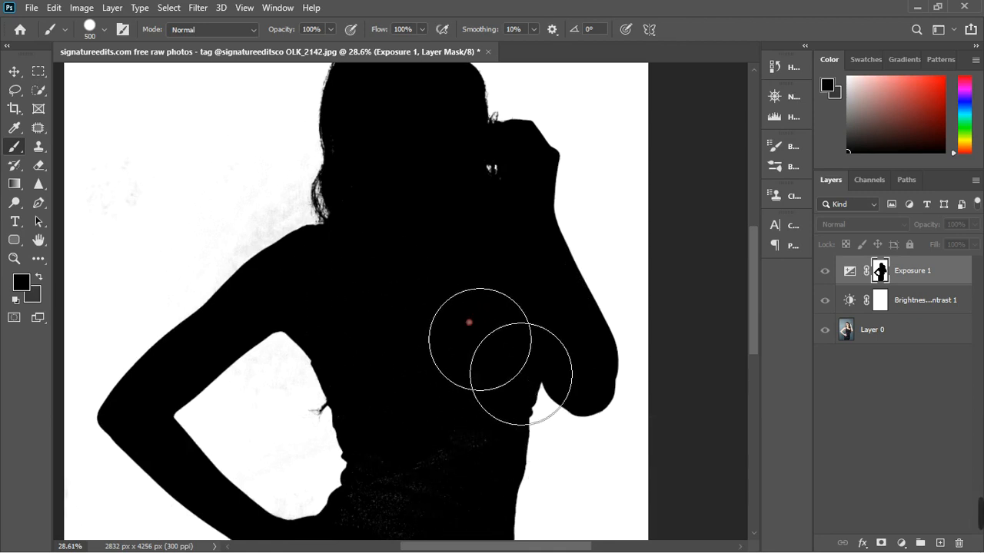
{"action": "scroll", "coordinate": [473, 271], "scroll_direction": "down", "scroll_amount": 2}
{"action": "scroll", "coordinate": [473, 271], "scroll_direction": "down", "scroll_amount": 1}
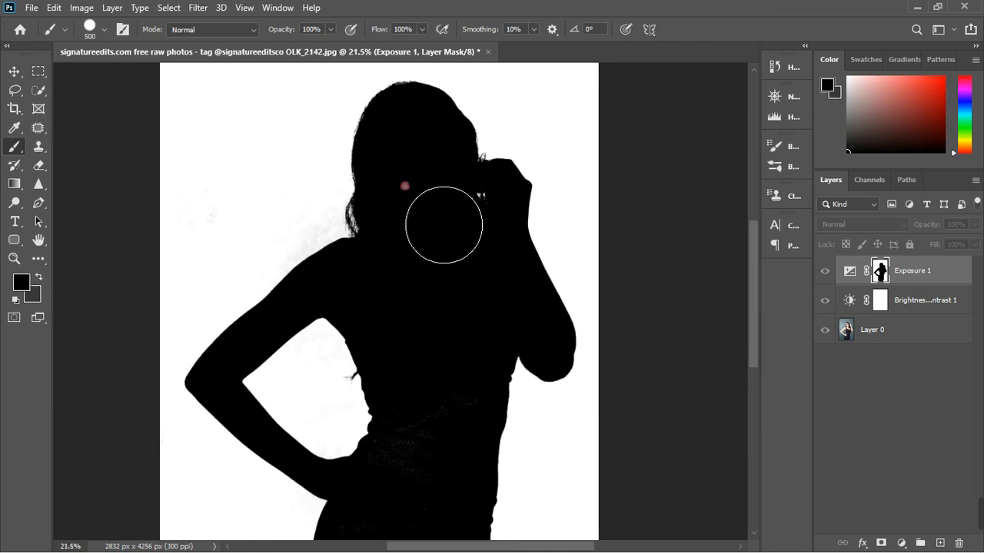
- Paint the remaining specks on the waist and hips of the mask black, return to the photo and switch to the Move tool
{"action": "scroll", "coordinate": [474, 408], "scroll_direction": "down", "scroll_amount": 5}
{"action": "scroll", "coordinate": [474, 457], "scroll_direction": "up", "scroll_amount": 5}
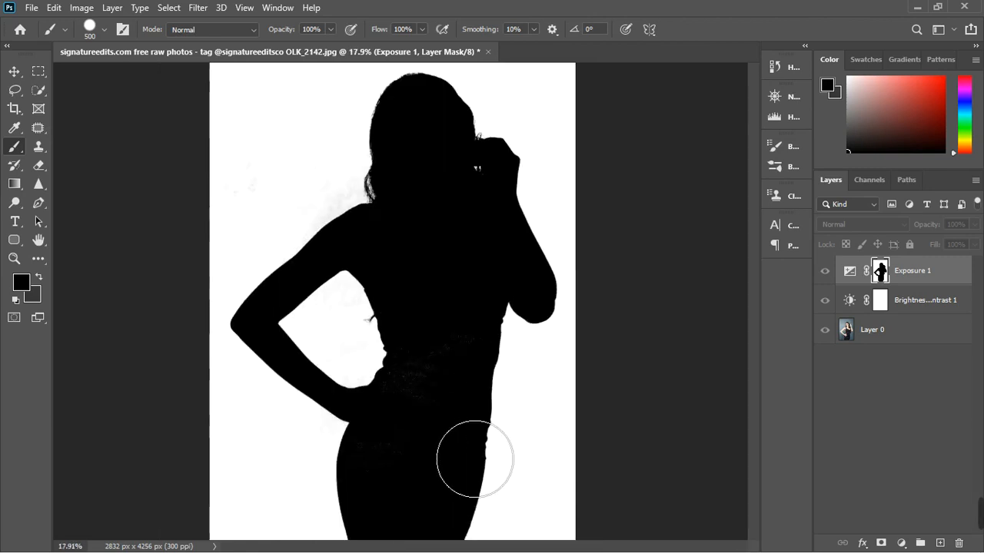
{"action": "mouse_move", "coordinate": [424, 514]}
{"action": "left_mouse_down"}
{"action": "mouse_move", "coordinate": [480, 355]}
{"action": "mouse_move", "coordinate": [456, 433]}
{"action": "mouse_move", "coordinate": [496, 399]}
{"action": "mouse_move", "coordinate": [512, 349]}
{"action": "mouse_move", "coordinate": [488, 487]}
{"action": "mouse_move", "coordinate": [442, 432]}
{"action": "mouse_move", "coordinate": [454, 397]}
{"action": "left_mouse_up"}
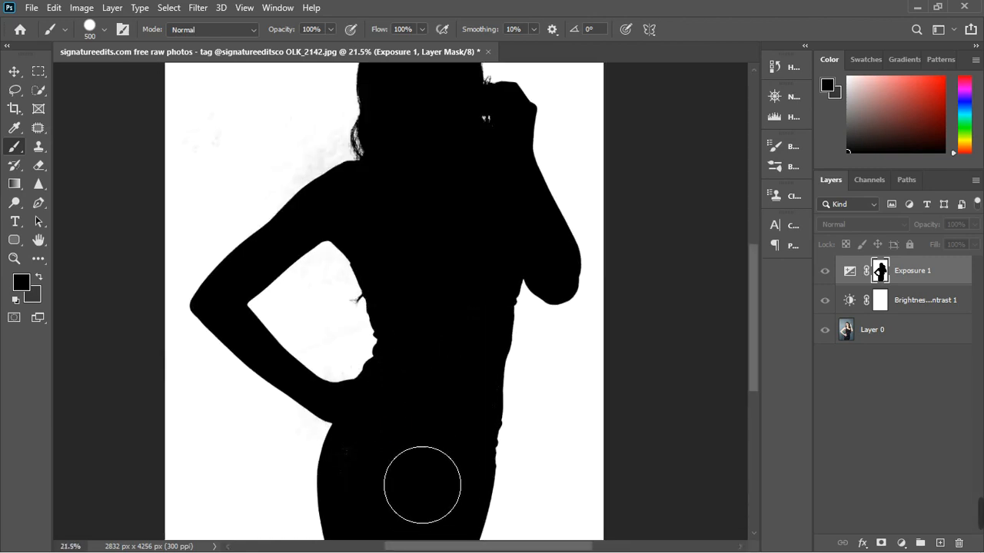
{"action": "mouse_move", "coordinate": [407, 503]}
{"action": "left_mouse_down"}
{"action": "mouse_move", "coordinate": [429, 481]}
{"action": "mouse_move", "coordinate": [415, 477]}
{"action": "mouse_move", "coordinate": [463, 448]}
{"action": "left_mouse_up"}
{"action": "scroll", "coordinate": [465, 449], "scroll_direction": "down", "scroll_amount": 1}
{"action": "scroll", "coordinate": [465, 449], "scroll_direction": "down", "scroll_amount": 1}
{"action": "scroll", "coordinate": [454, 465], "scroll_direction": "down", "scroll_amount": 1}
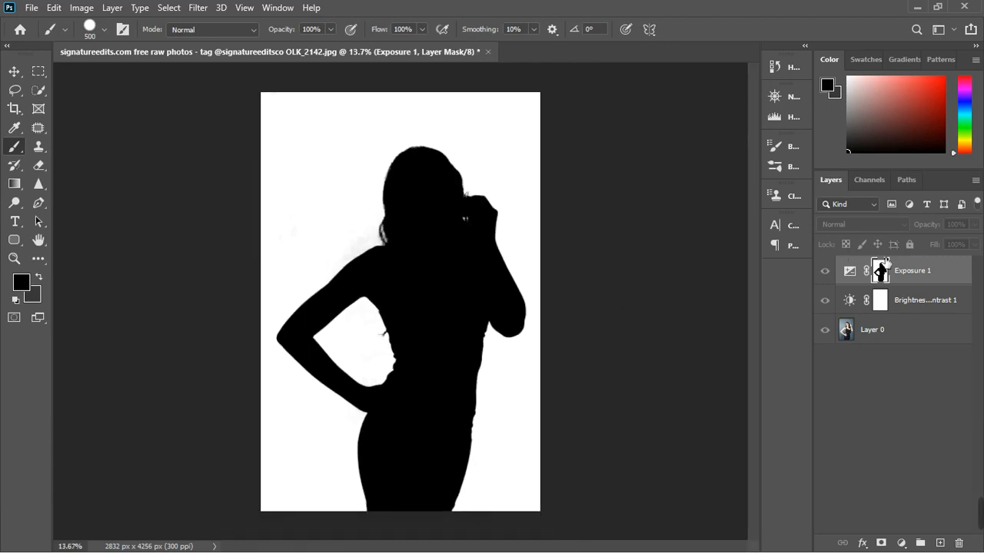
{"action": "left_click", "coordinate": [889, 273], "text": "alt"}
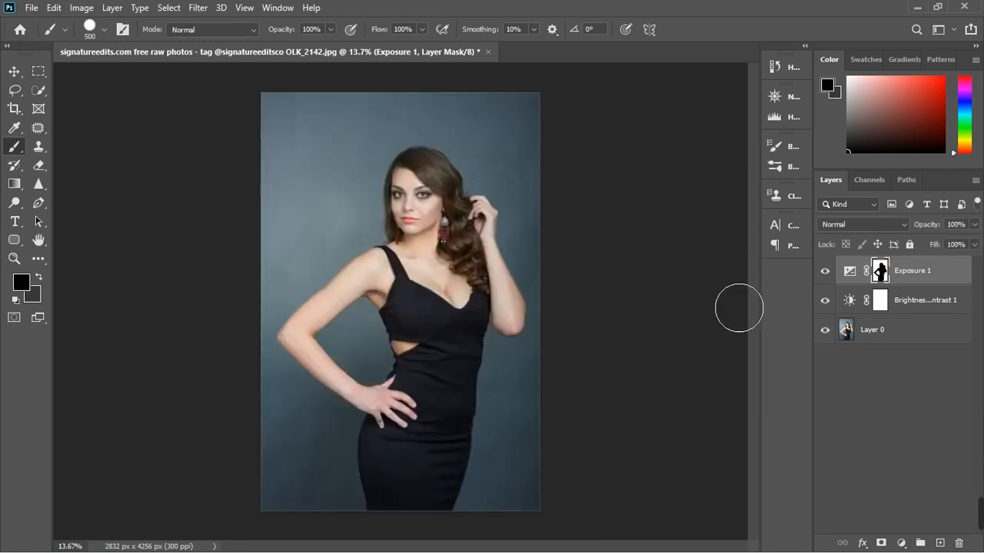
{"action": "left_click", "coordinate": [15, 73]}
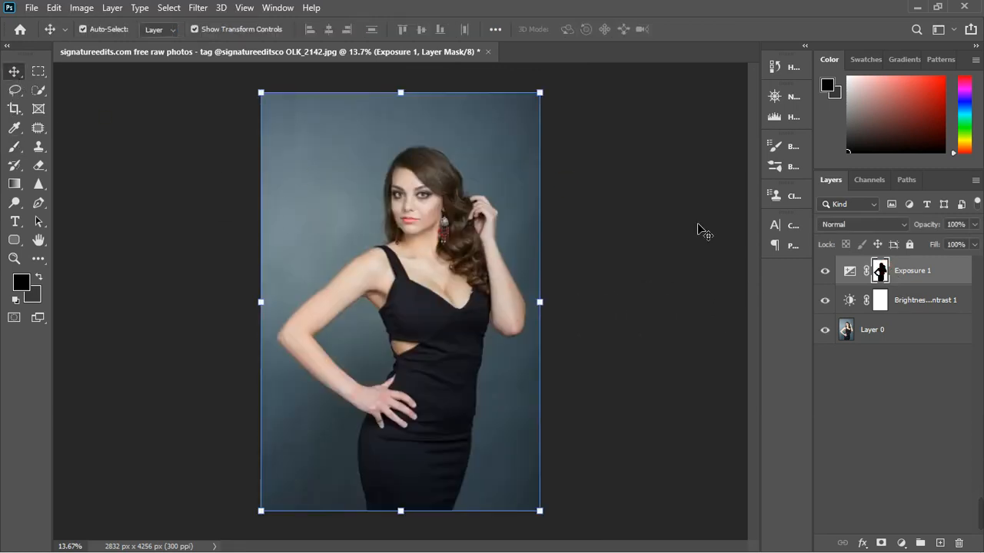
- Try an Exposure of -0.56 on the Exposure 1 layer, compare it with the adjustment hidden and shown, and reset it
{"action": "double_click", "coordinate": [851, 273]}
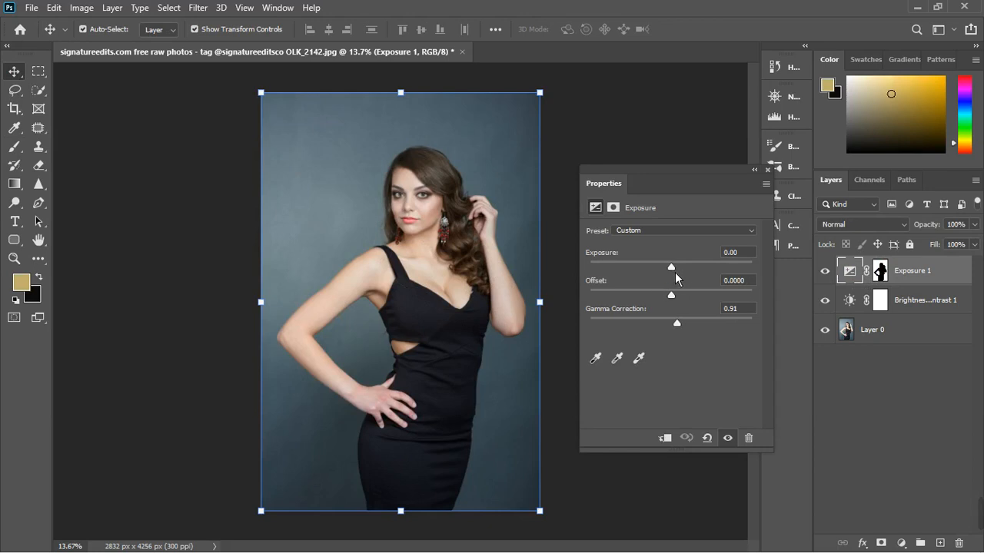
{"action": "left_click_drag", "start_coordinate": [675, 274], "coordinate": [671, 274]}
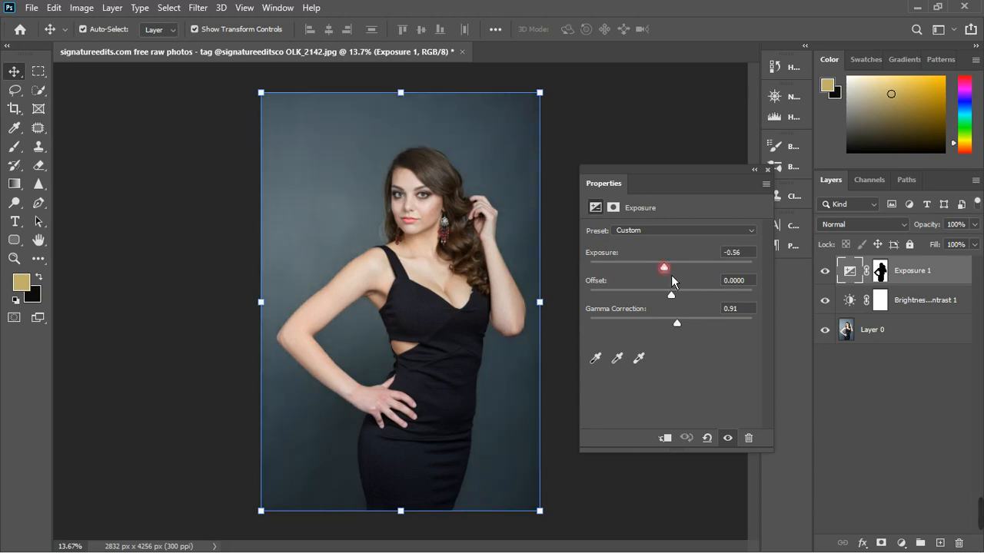
{"action": "left_click", "coordinate": [727, 438]}
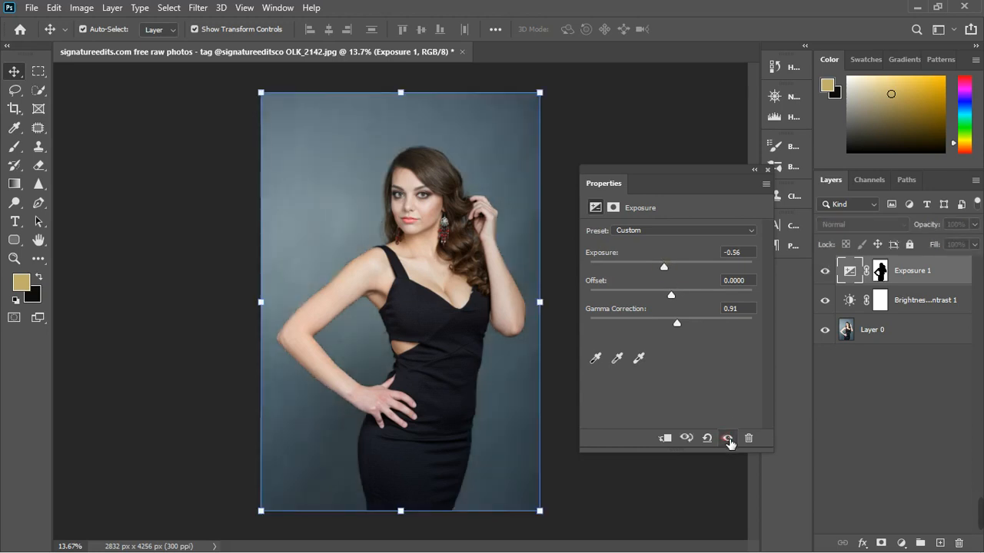
{"action": "left_click", "coordinate": [728, 439]}
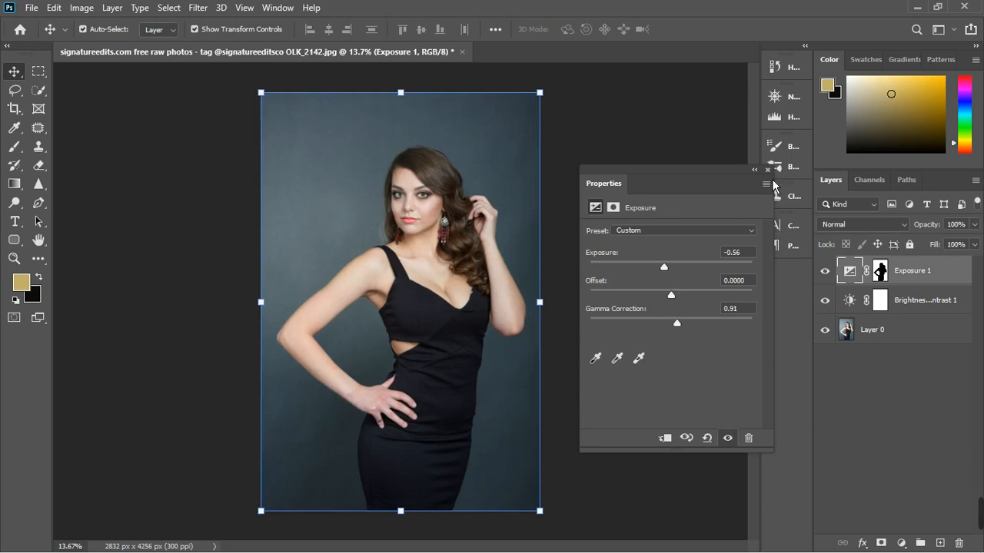
{"action": "left_click", "coordinate": [707, 439]}
- Try a Gamma Correction of 0.64, reset it, try an Exposure of -2.16 and reset the adjustment again
{"action": "left_click", "coordinate": [694, 326]}
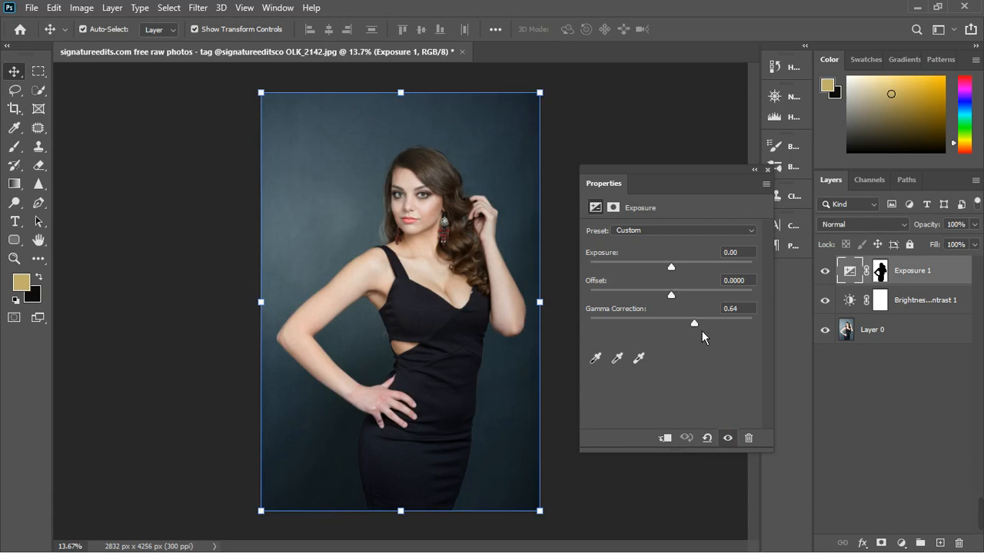
{"action": "left_click", "coordinate": [707, 438]}
{"action": "left_click_drag", "start_coordinate": [684, 274], "coordinate": [652, 268]}
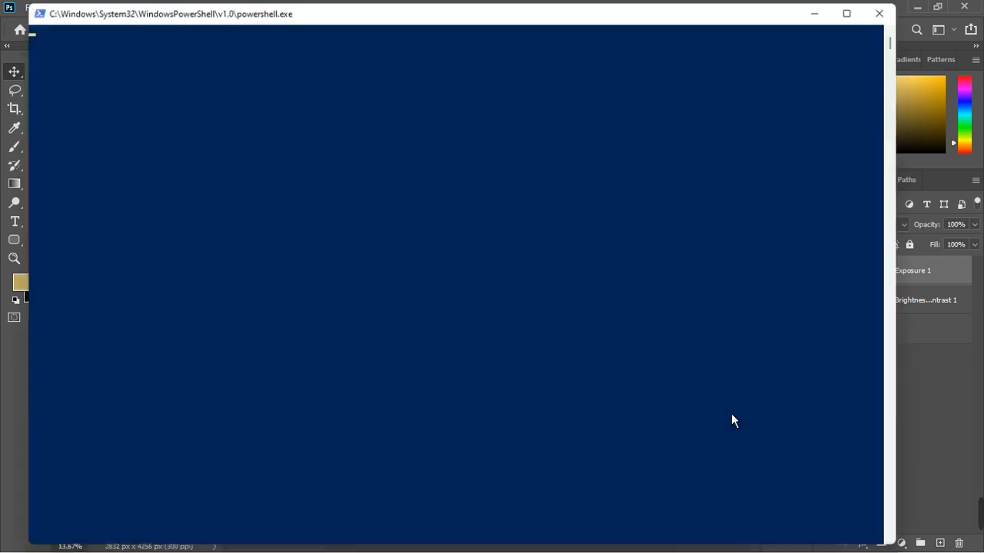
{"action": "left_click", "coordinate": [884, 17]}
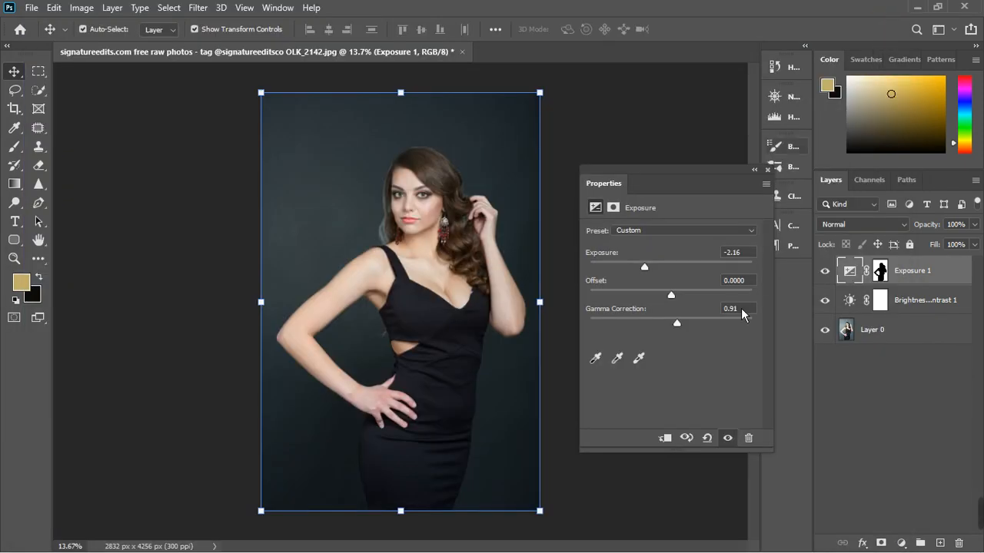
{"action": "left_click", "coordinate": [710, 439]}
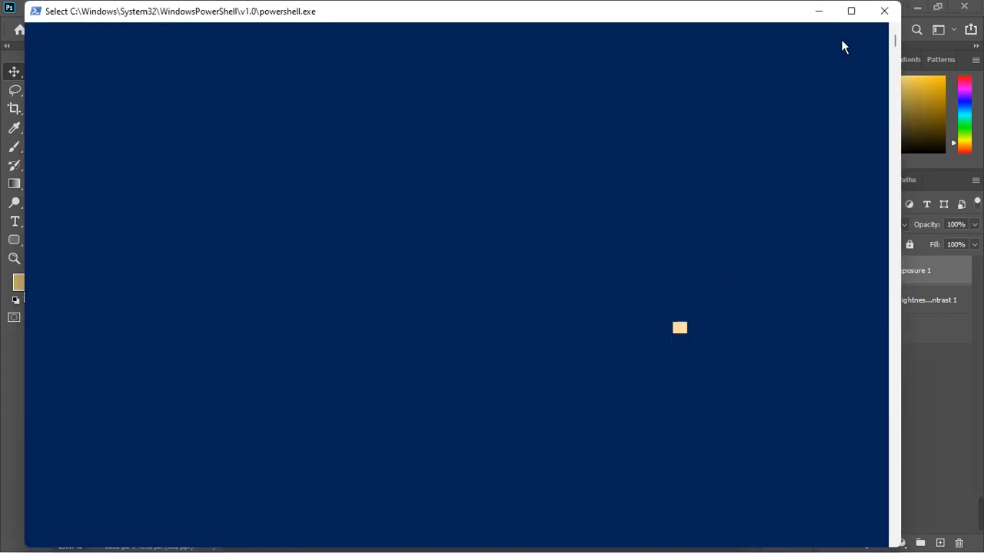
- Close the stray PowerShell window and set the Exposure 1 layer's Gamma Correction to 0.67
{"action": "left_click", "coordinate": [884, 11]}
{"action": "left_click", "coordinate": [690, 329]}
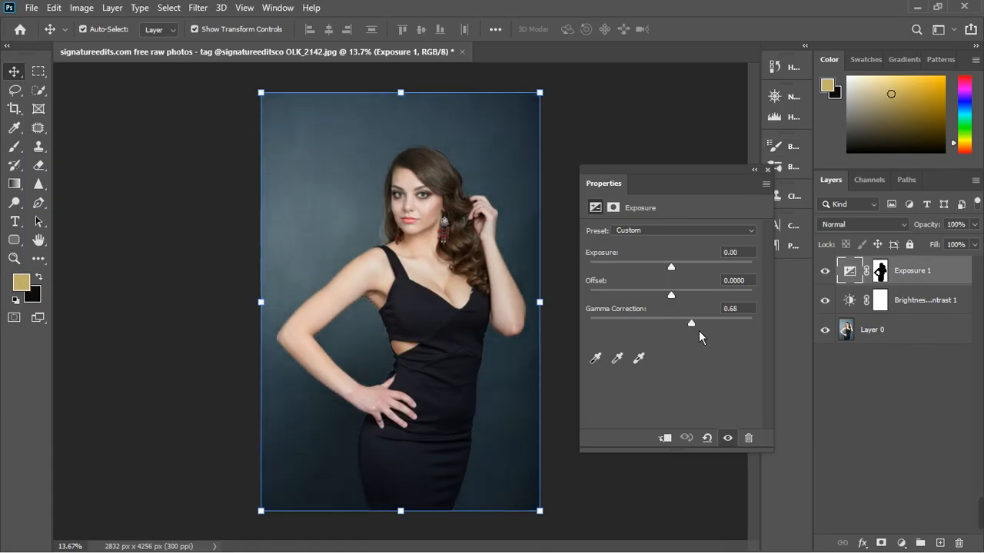
{"action": "left_click", "coordinate": [711, 216]}
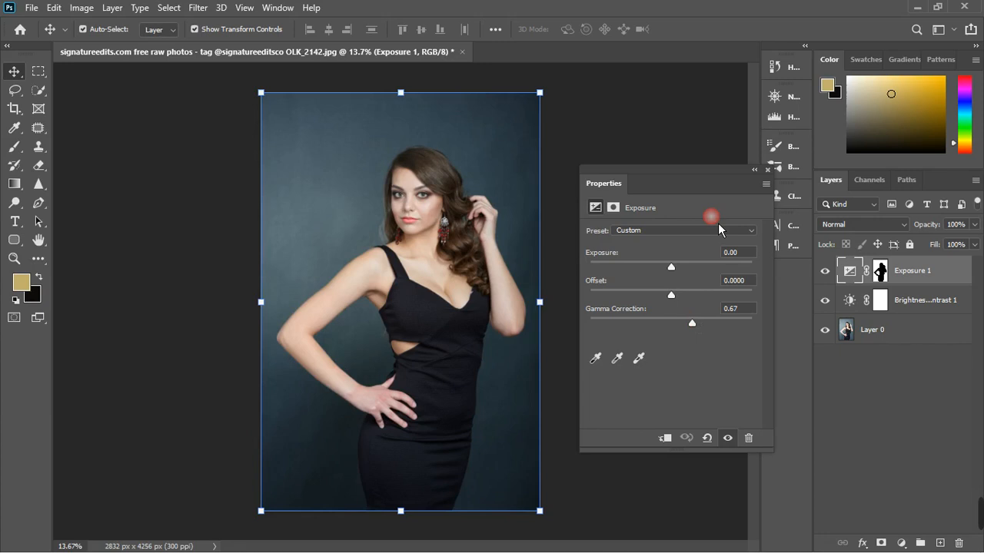
- Add a Hue/Saturation adjustment layer above Exposure 1 and replace its mask with the mask from the Exposure 1 layer
{"action": "left_click", "coordinate": [767, 169]}
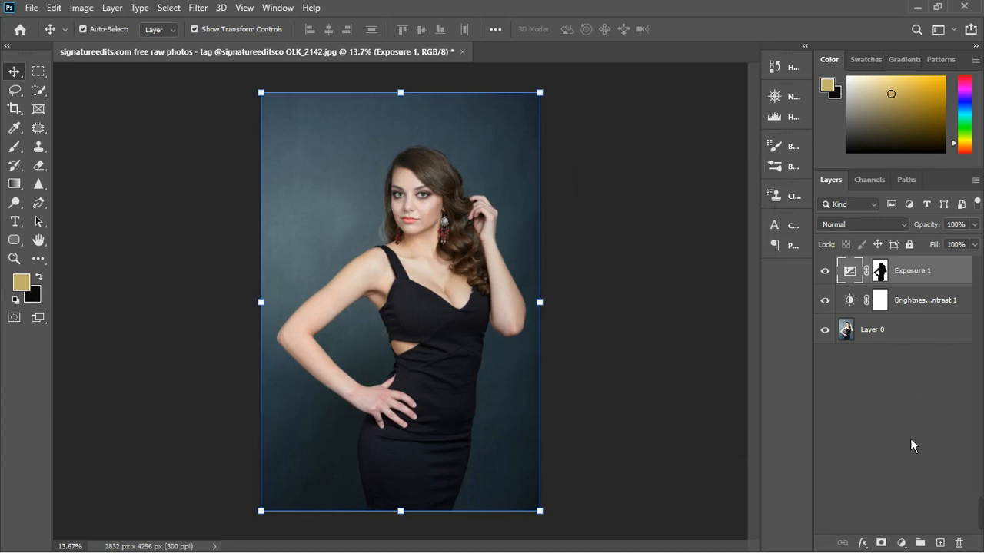
{"action": "left_click", "coordinate": [901, 543]}
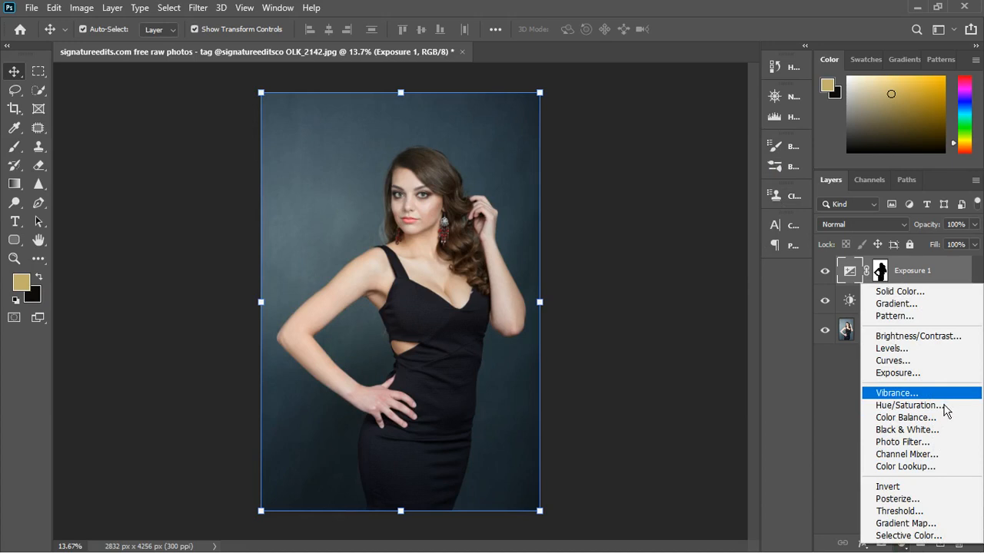
{"action": "left_click", "coordinate": [934, 410]}
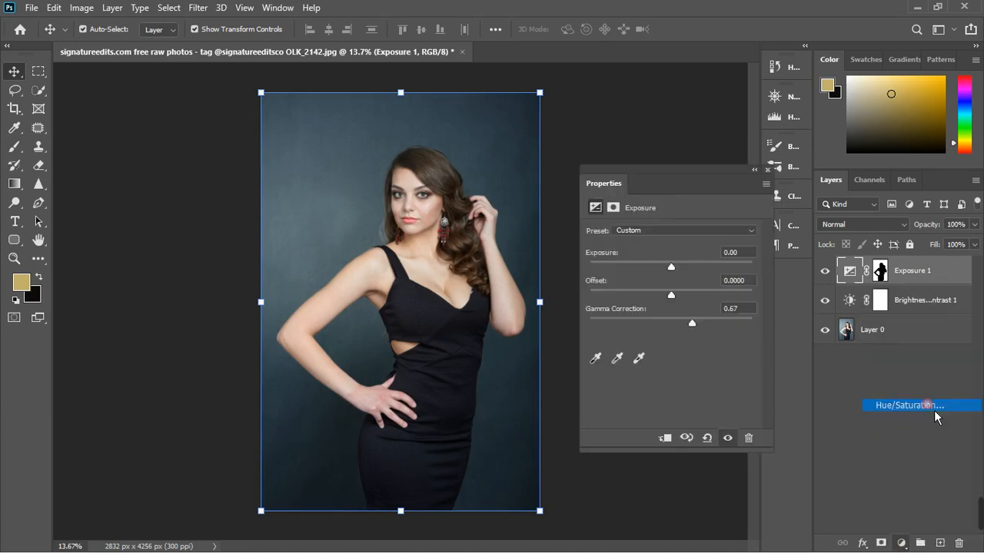
{"action": "left_click", "coordinate": [891, 302]}
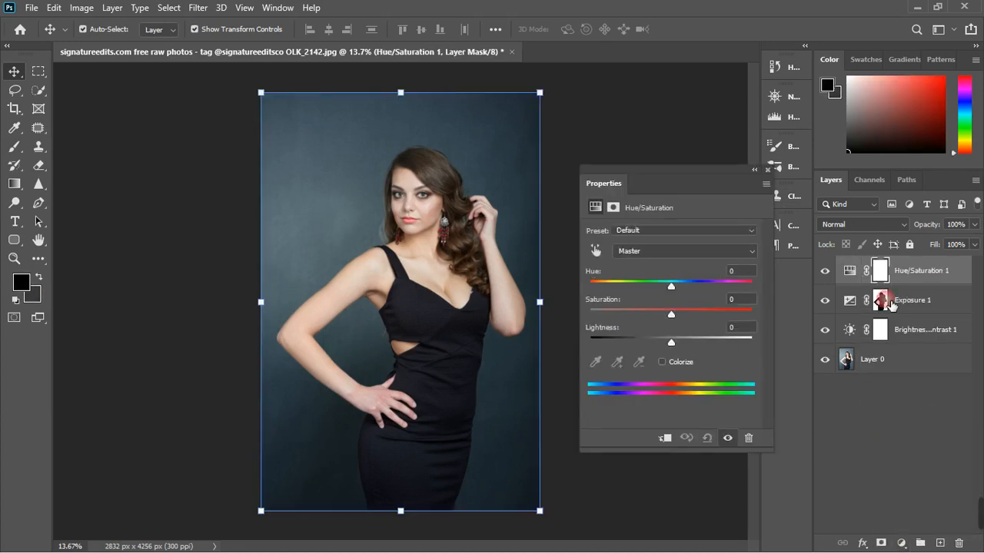
{"action": "left_click_drag", "start_coordinate": [890, 305], "coordinate": [882, 278]}
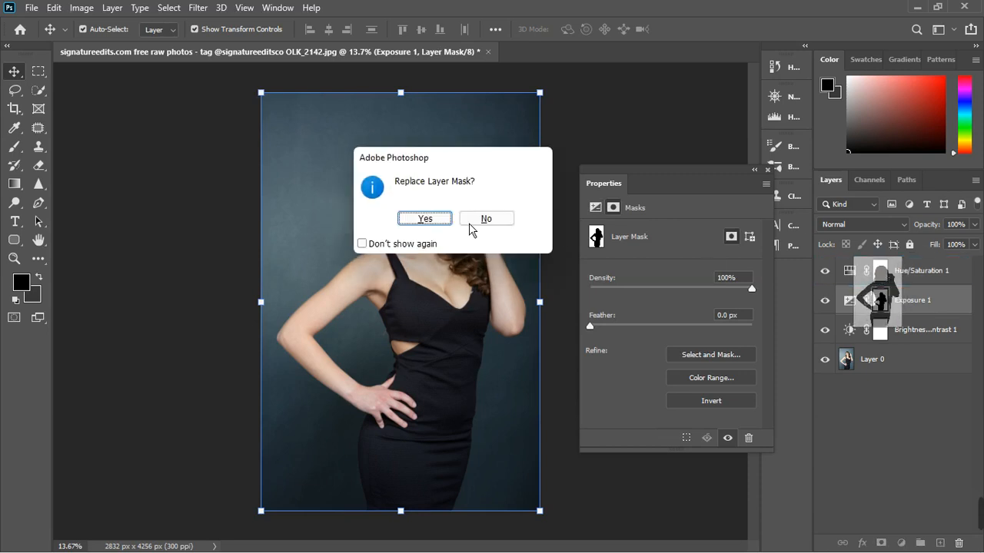
{"action": "left_click", "coordinate": [444, 222]}
- With the Exposure 1 layer hidden, set the Hue/Saturation 1 layer's Lightness to -29 and slightly lower its Saturation
{"action": "left_click", "coordinate": [826, 301]}
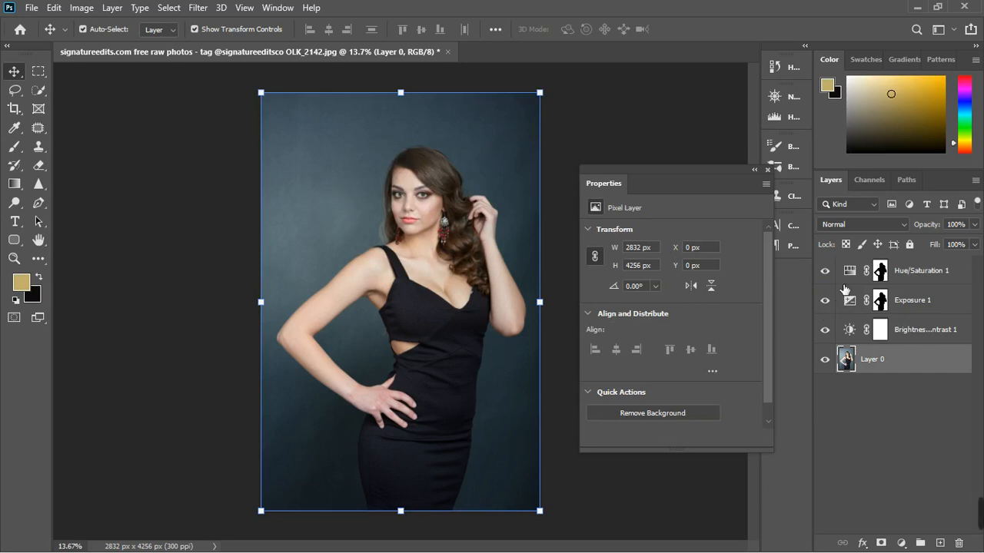
{"action": "left_click", "coordinate": [850, 273]}
{"action": "left_click", "coordinate": [826, 302]}
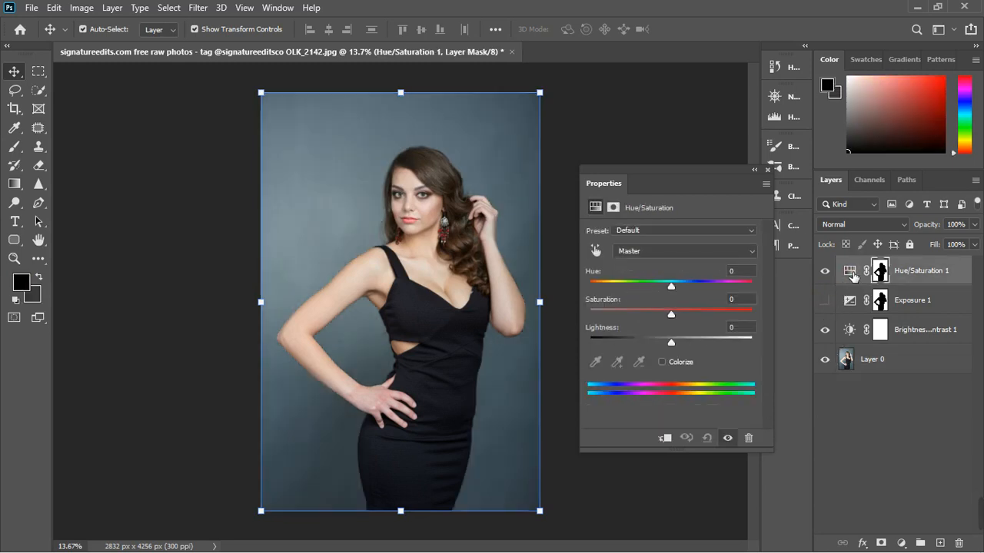
{"action": "left_click", "coordinate": [852, 276]}
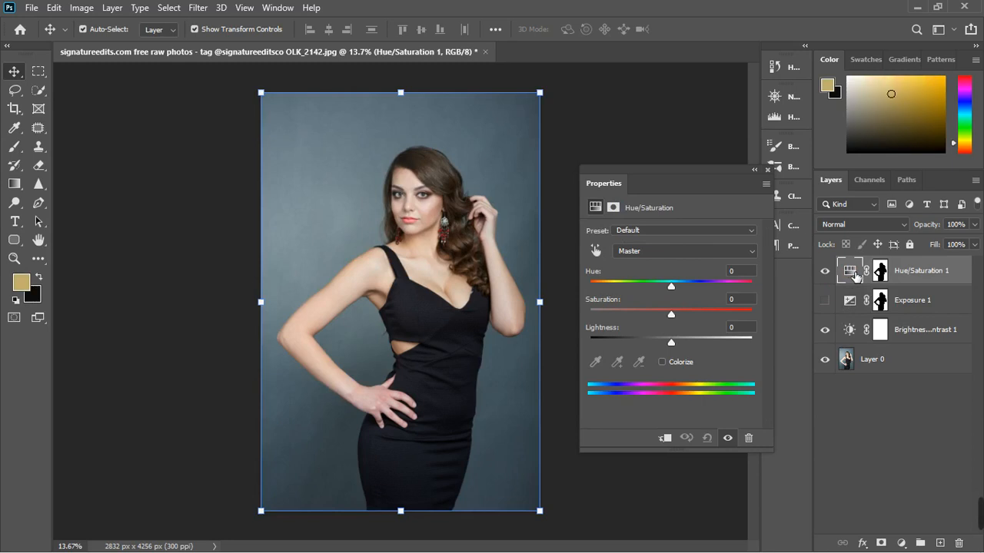
{"action": "left_click_drag", "start_coordinate": [678, 351], "coordinate": [654, 348]}
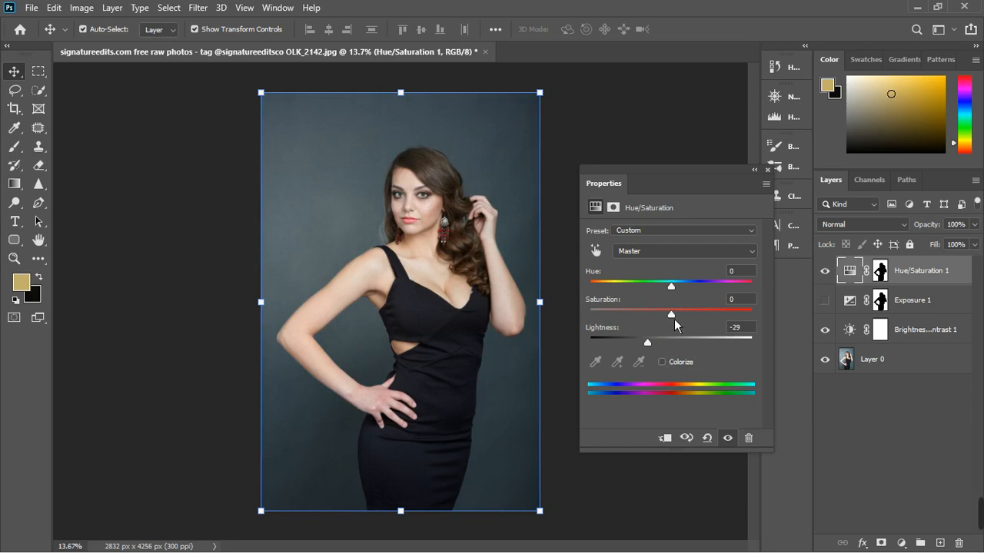
{"action": "left_click_drag", "start_coordinate": [674, 319], "coordinate": [668, 323]}
{"action": "left_click", "coordinate": [768, 170]}
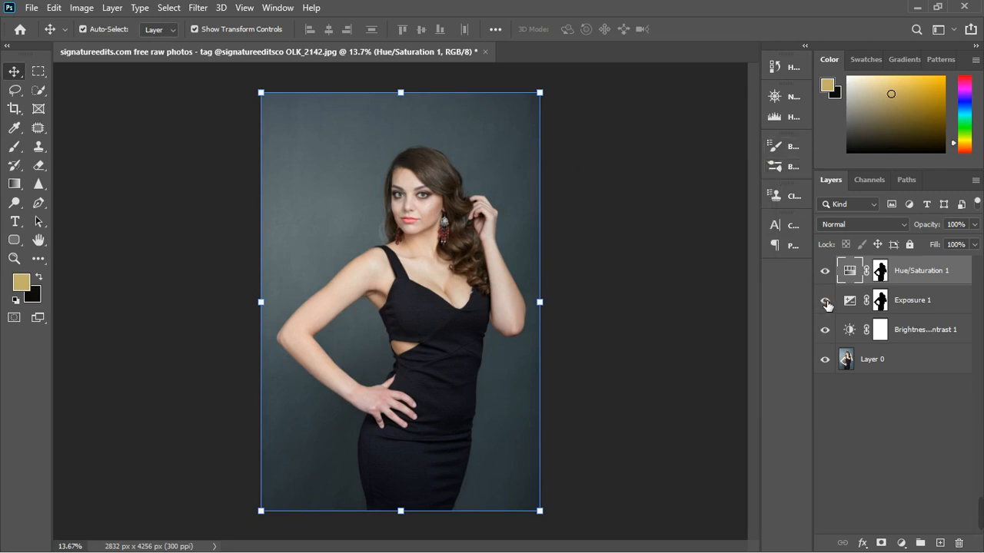
- Show the Exposure 1 layer again and set its Gamma Correction to about 0.87
{"action": "left_click", "coordinate": [825, 301]}
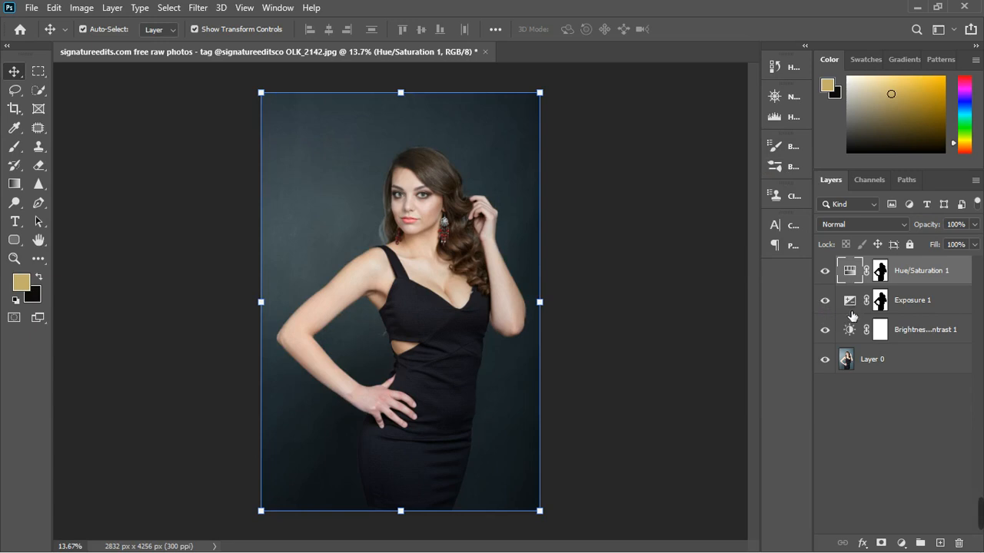
{"action": "double_click", "coordinate": [857, 302]}
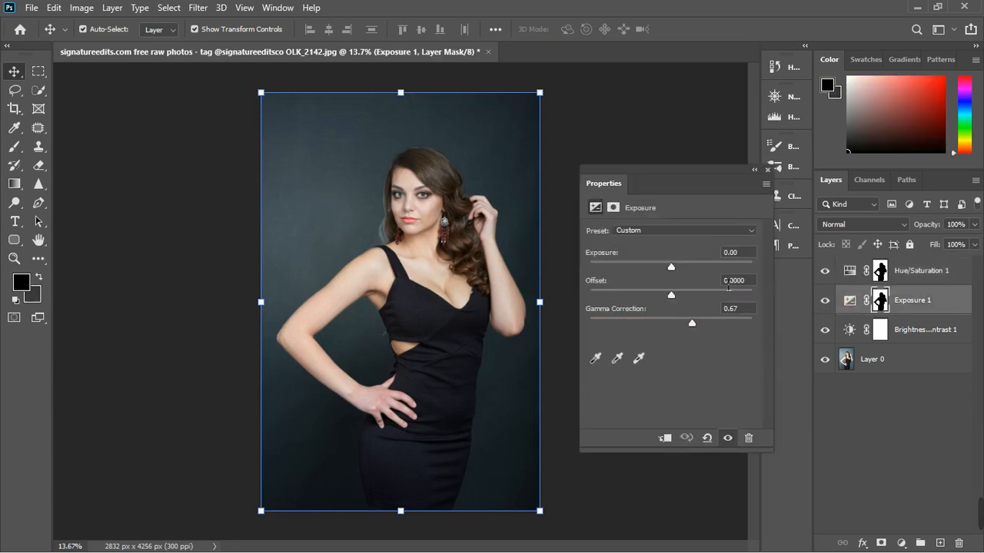
{"action": "left_click_drag", "start_coordinate": [700, 327], "coordinate": [688, 331]}
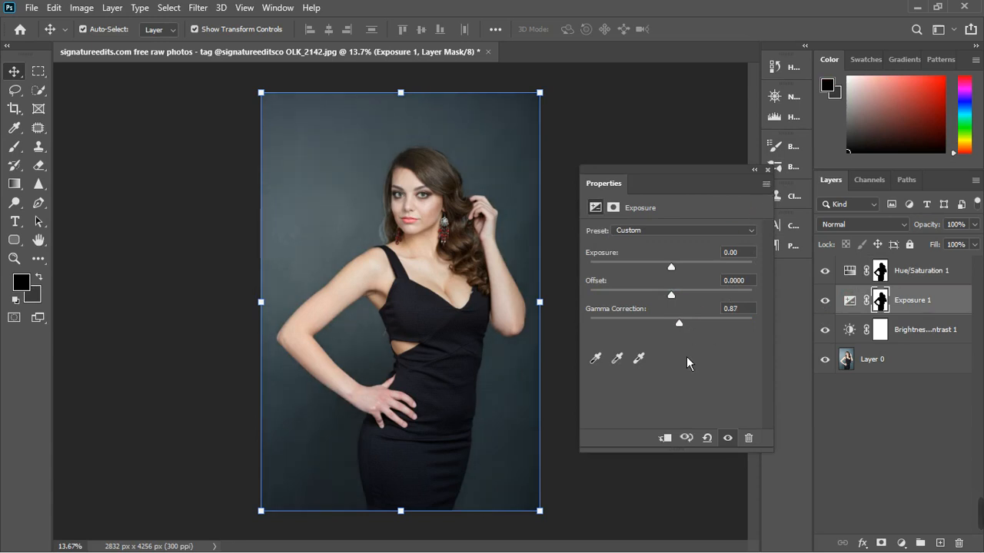
{"action": "left_click_drag", "start_coordinate": [684, 329], "coordinate": [686, 321]}
{"action": "left_click", "coordinate": [767, 170]}
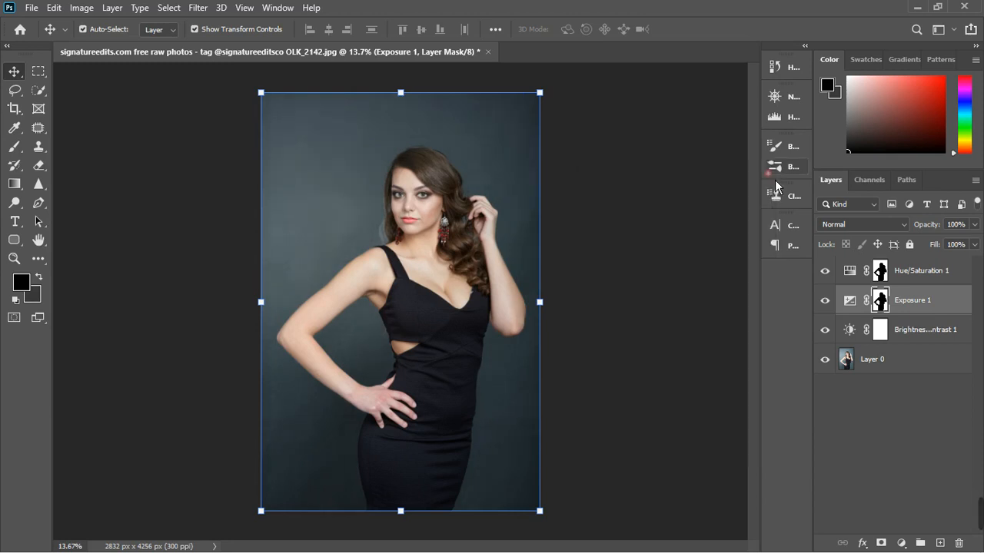
- Compare the portrait with the Exposure 1 and Hue/Saturation 1 layers hidden and shown, checking it at different magnifications
{"action": "left_click", "coordinate": [825, 300]}
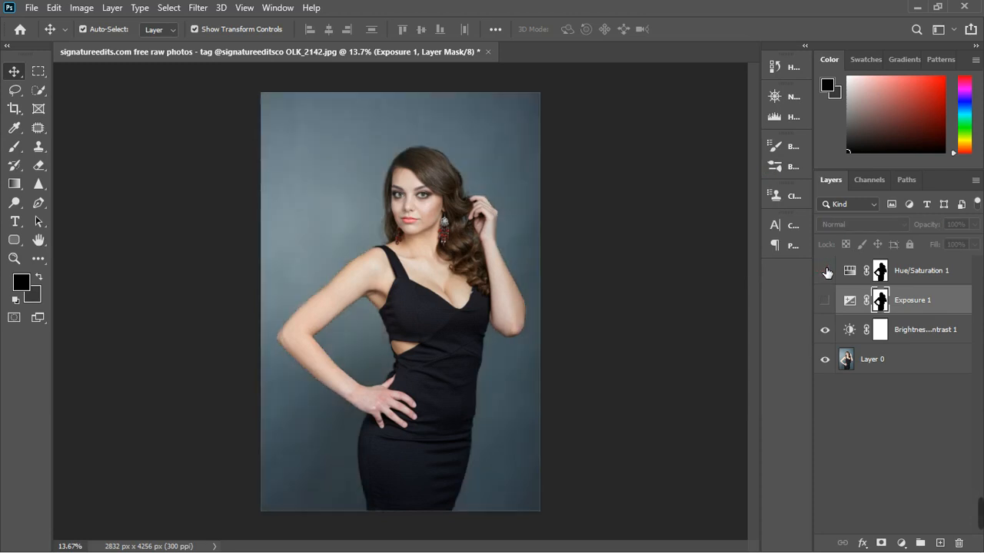
{"action": "left_click", "coordinate": [825, 300]}
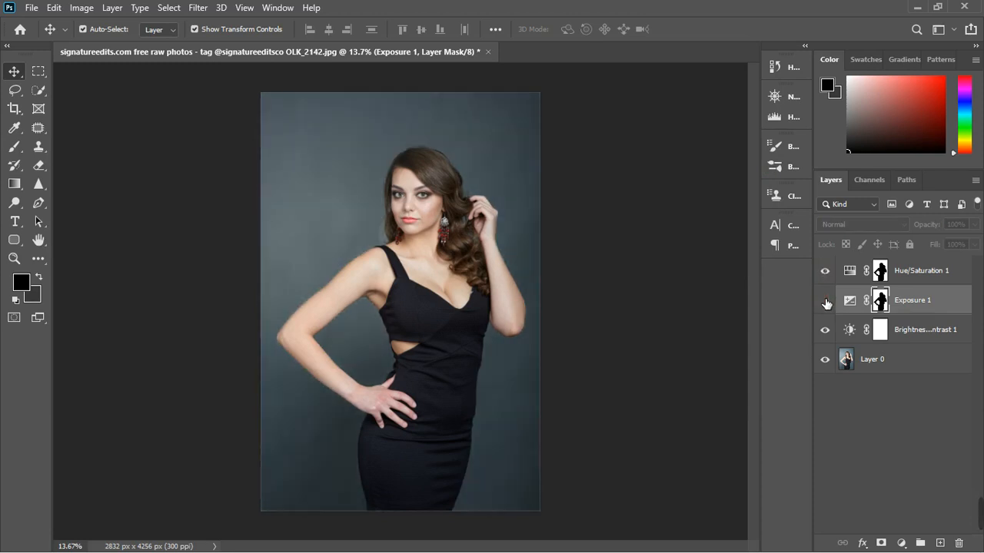
{"action": "scroll", "coordinate": [429, 221], "scroll_direction": "up", "scroll_amount": 4}
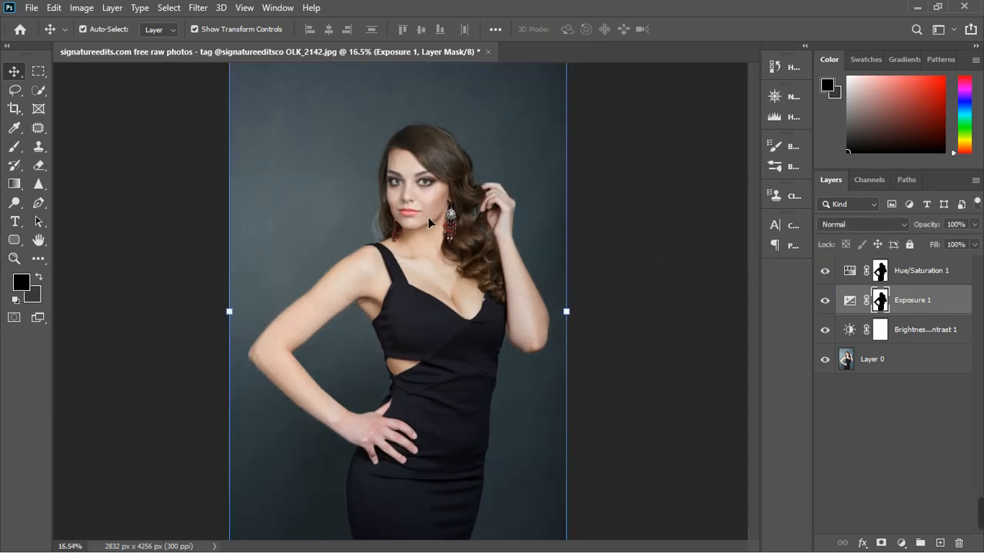
{"action": "scroll", "coordinate": [428, 218], "scroll_direction": "down", "scroll_amount": 4}
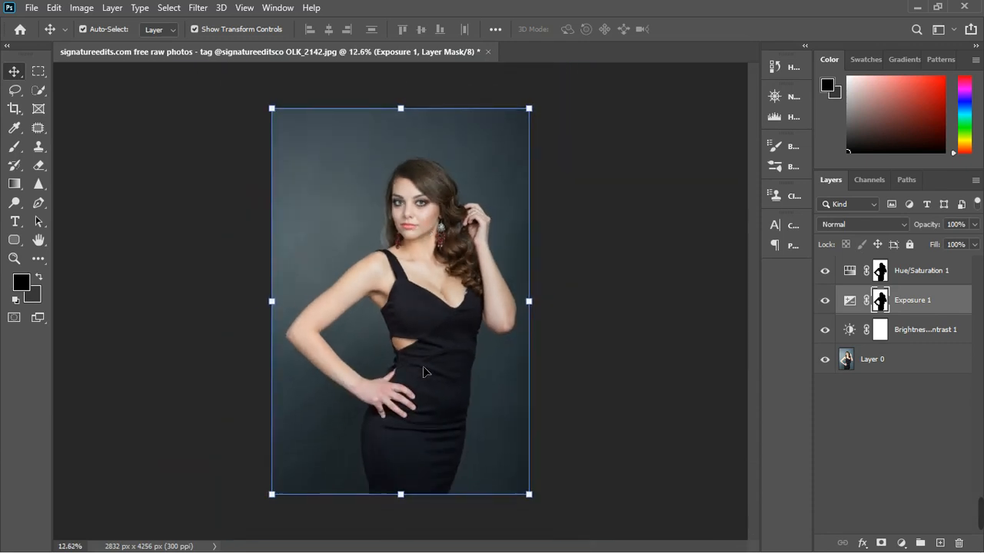
{"action": "scroll", "coordinate": [439, 274], "scroll_direction": "down", "scroll_amount": 2}
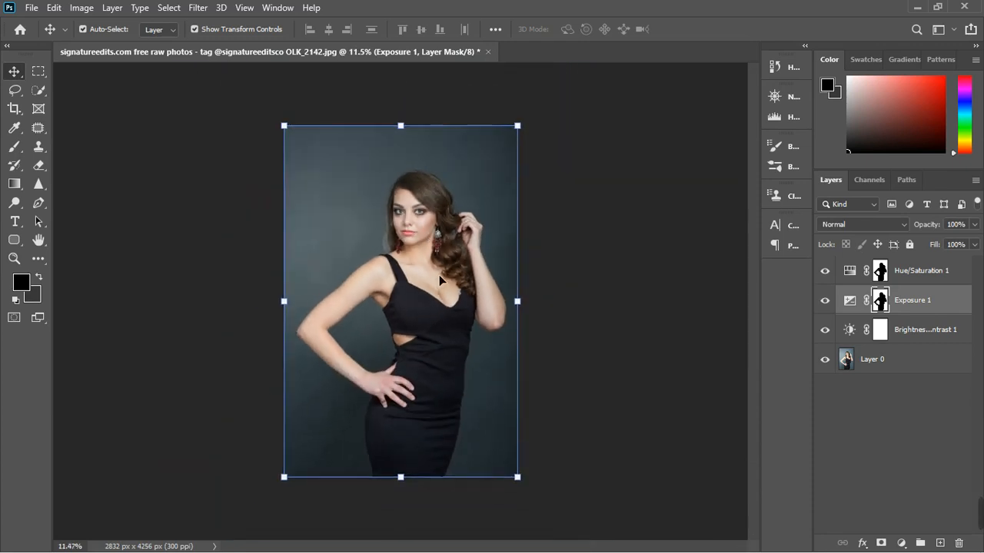
- Group the Brightness/Contrast 1, Exposure 1 and Hue/Saturation 1 adjustment layers together
{"action": "left_click", "coordinate": [927, 329]}
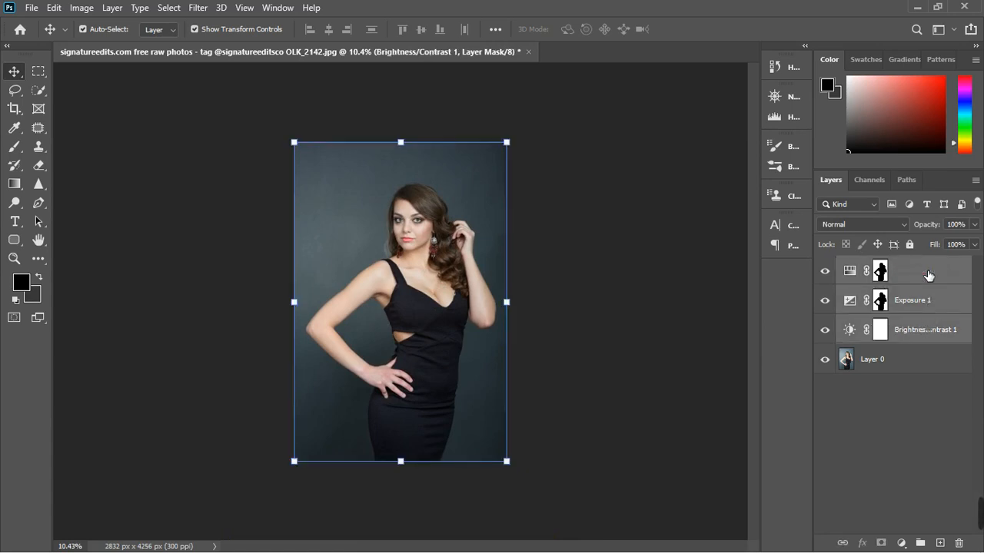
{"action": "double_click", "coordinate": [927, 272]}
{"action": "left_click", "coordinate": [933, 327]}
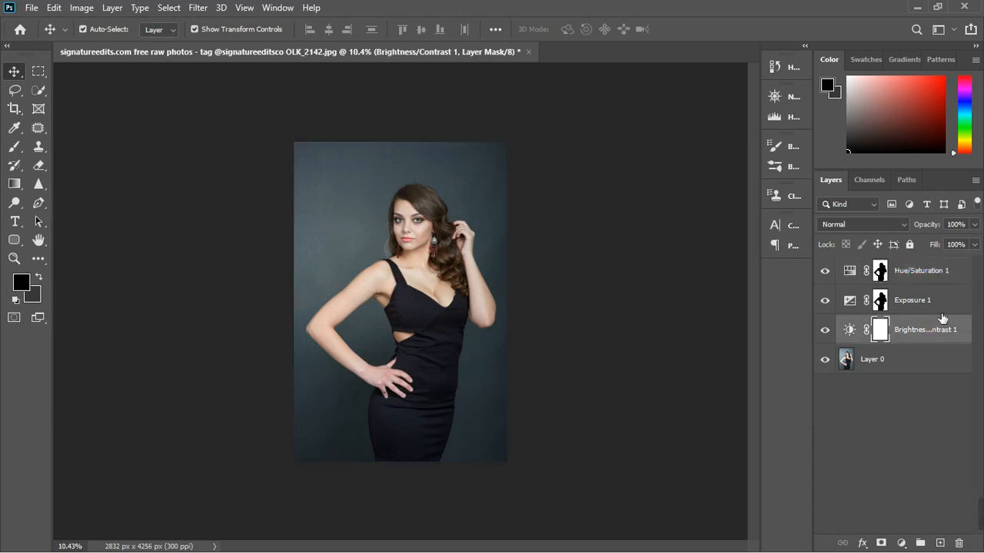
{"action": "left_click", "coordinate": [947, 278], "text": "shift"}
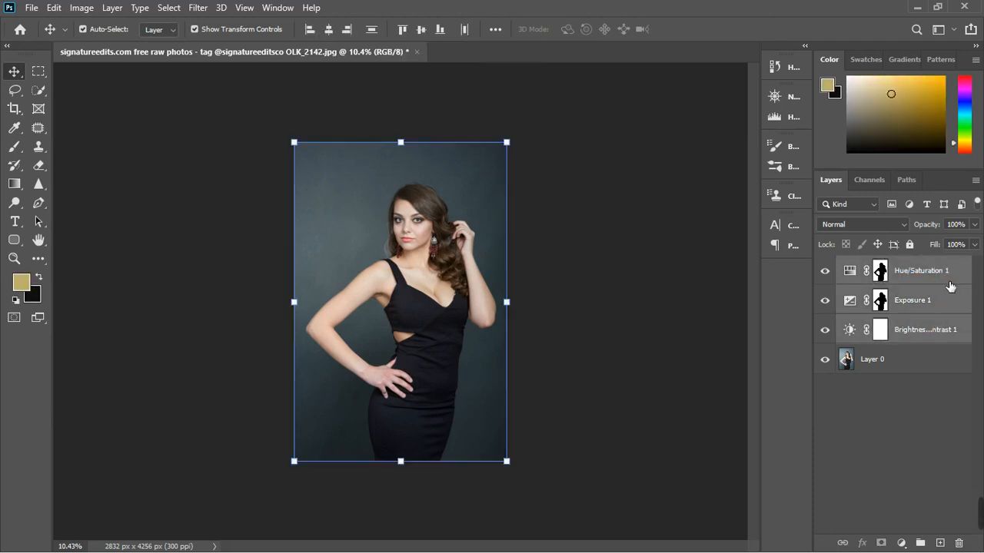
{"action": "left_click", "coordinate": [920, 543]}
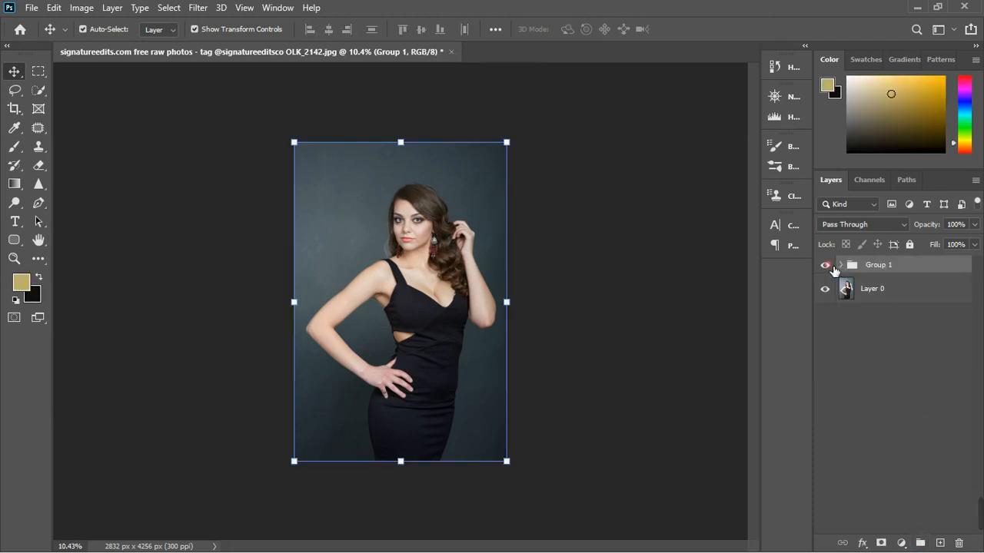
- Compare the portrait with the adjustment group hidden and shown, and examine the face and hair up close
{"action": "left_click", "coordinate": [834, 266]}
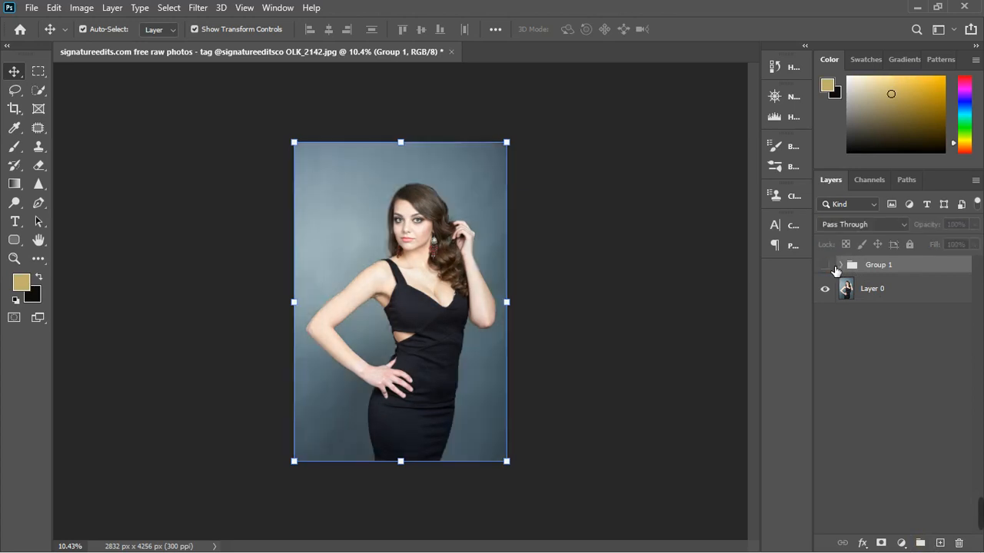
{"action": "left_click", "coordinate": [834, 267]}
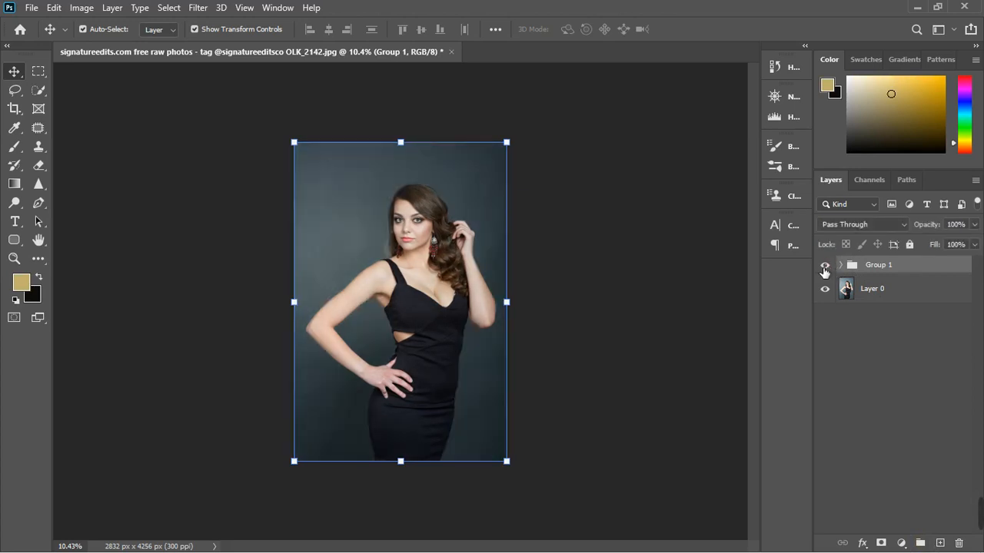
{"action": "scroll", "coordinate": [381, 223], "scroll_direction": "up", "scroll_amount": 3}
{"action": "scroll", "coordinate": [432, 231], "scroll_direction": "down", "scroll_amount": 1}
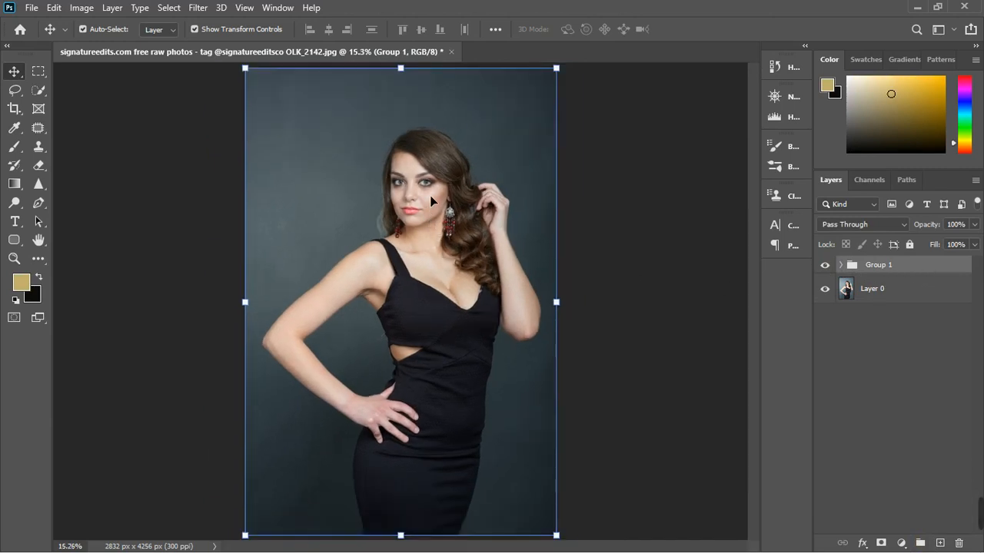
{"action": "scroll", "coordinate": [431, 201], "scroll_direction": "up", "scroll_amount": 4}
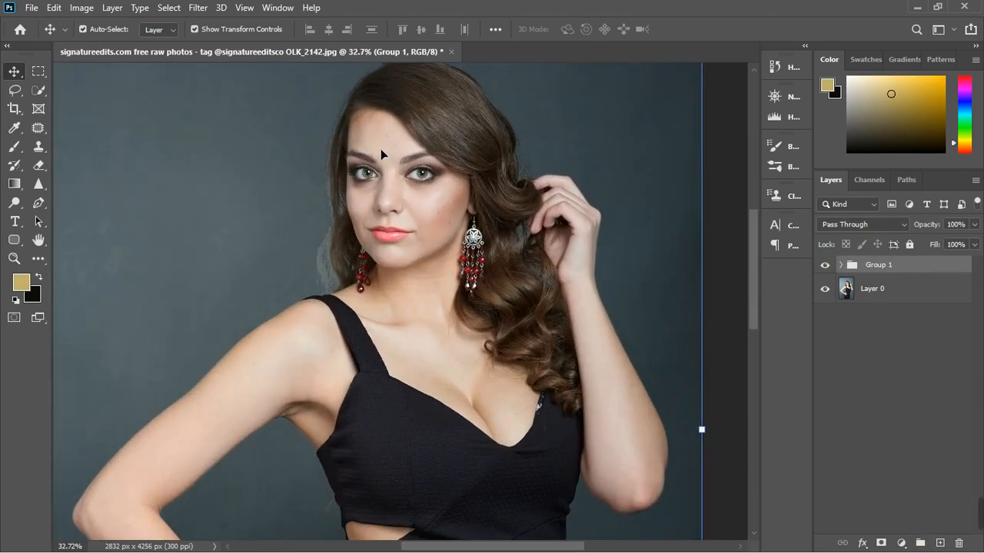
{"action": "scroll", "coordinate": [381, 146], "scroll_direction": "up", "scroll_amount": 2}
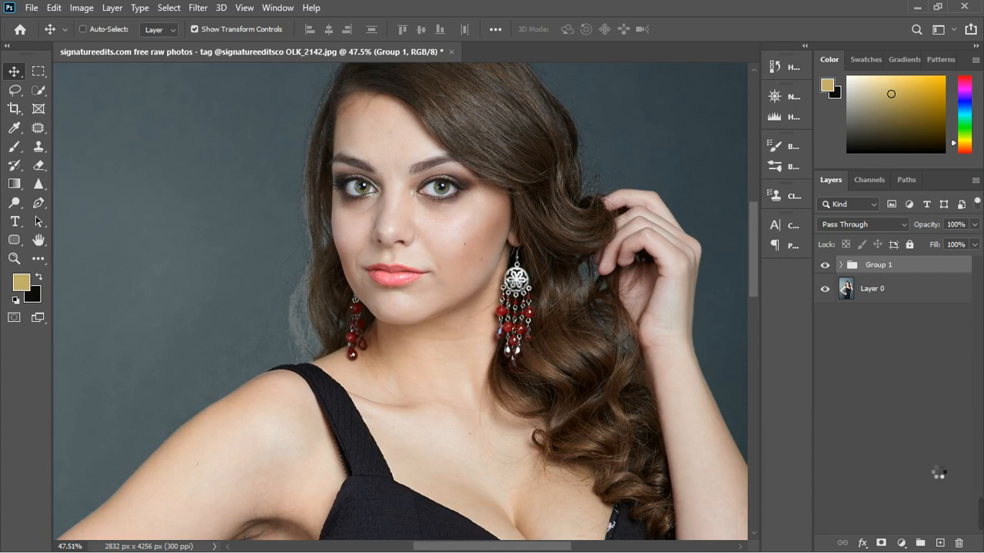
- Create a new layer above Group 1 and stamp all visible layers into it as a merged copy of the portrait
{"action": "key", "text": "ctrl+alt+shift+n"}
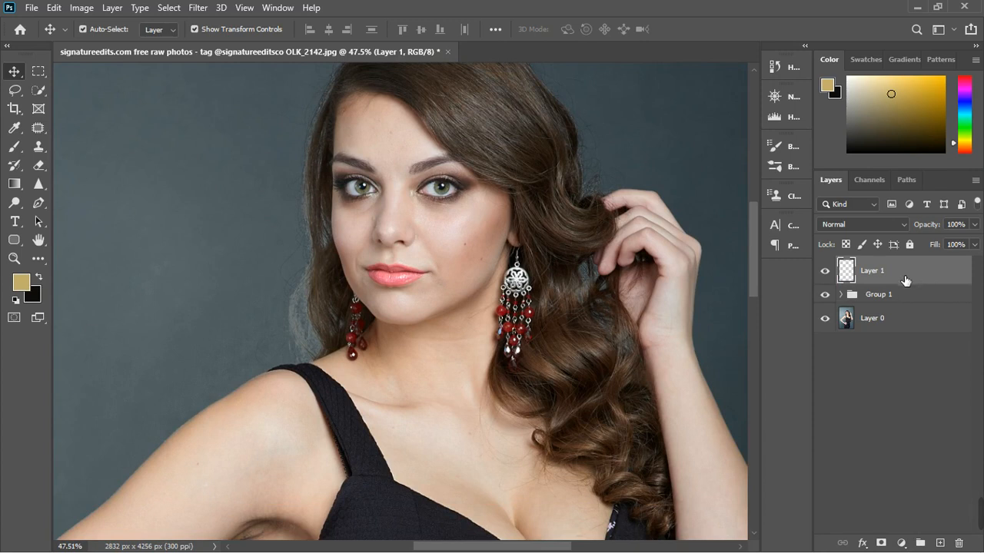
{"action": "key", "text": "h"}
{"action": "double_click", "coordinate": [828, 281]}
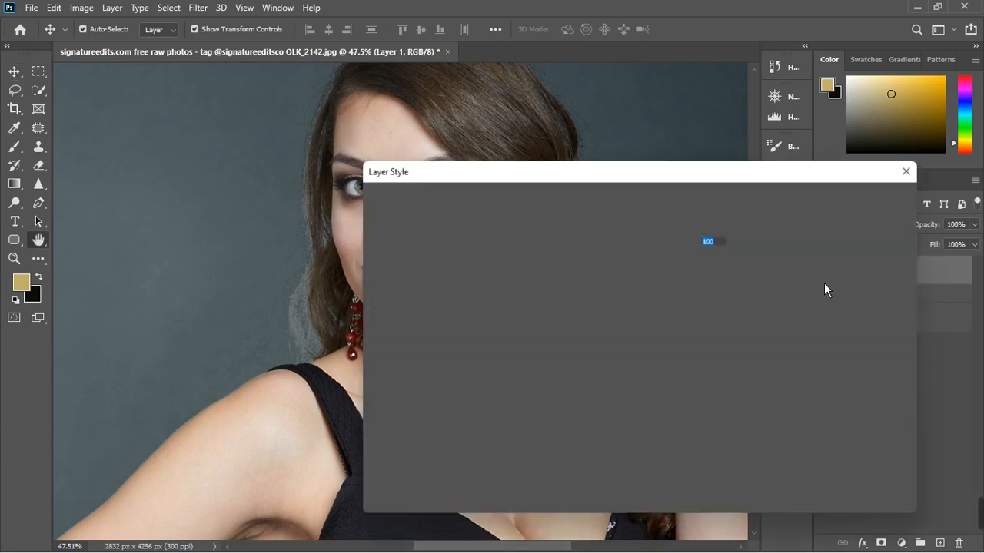
{"action": "left_click", "coordinate": [881, 227]}
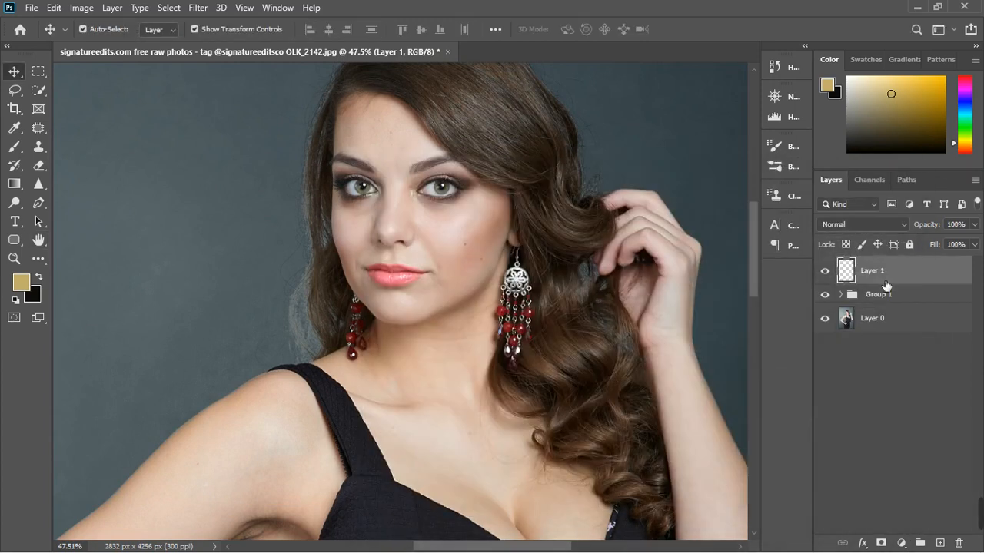
{"action": "left_click", "coordinate": [826, 273]}
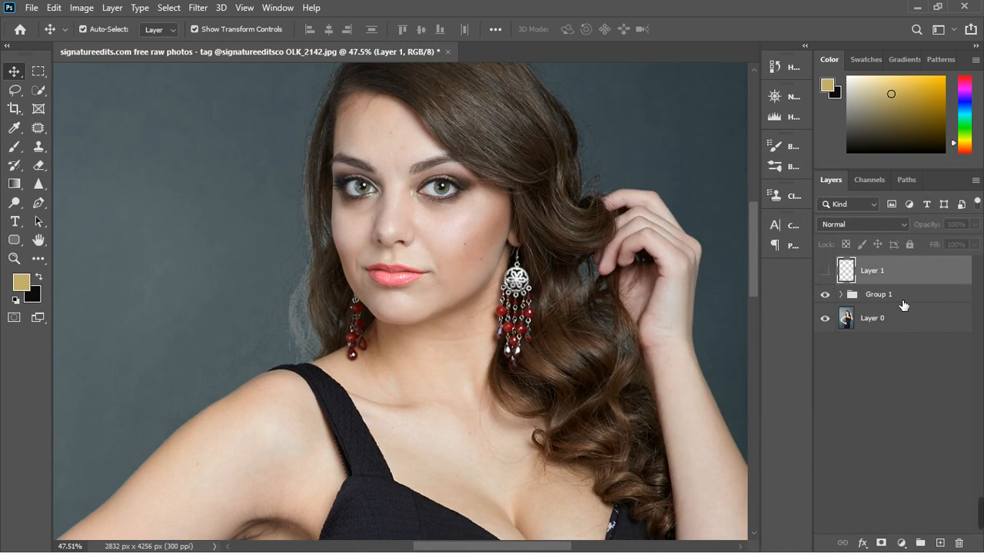
{"action": "left_click", "coordinate": [825, 271]}
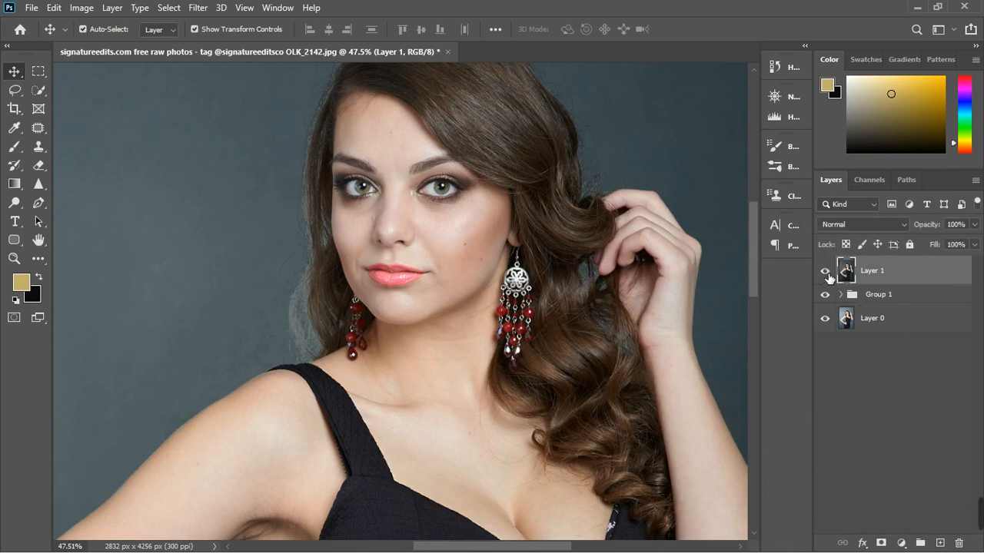
{"action": "scroll", "coordinate": [456, 286], "scroll_direction": "down", "scroll_amount": 2}
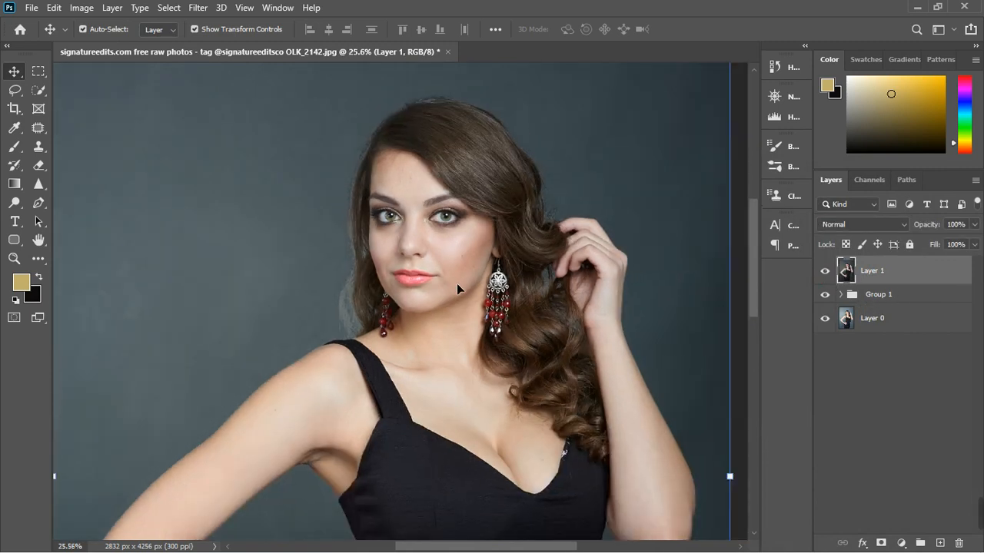
{"action": "scroll", "coordinate": [457, 283], "scroll_direction": "down", "scroll_amount": 2}
{"action": "scroll", "coordinate": [475, 357], "scroll_direction": "up", "scroll_amount": 2}
{"action": "scroll", "coordinate": [473, 355], "scroll_direction": "up", "scroll_amount": 3}
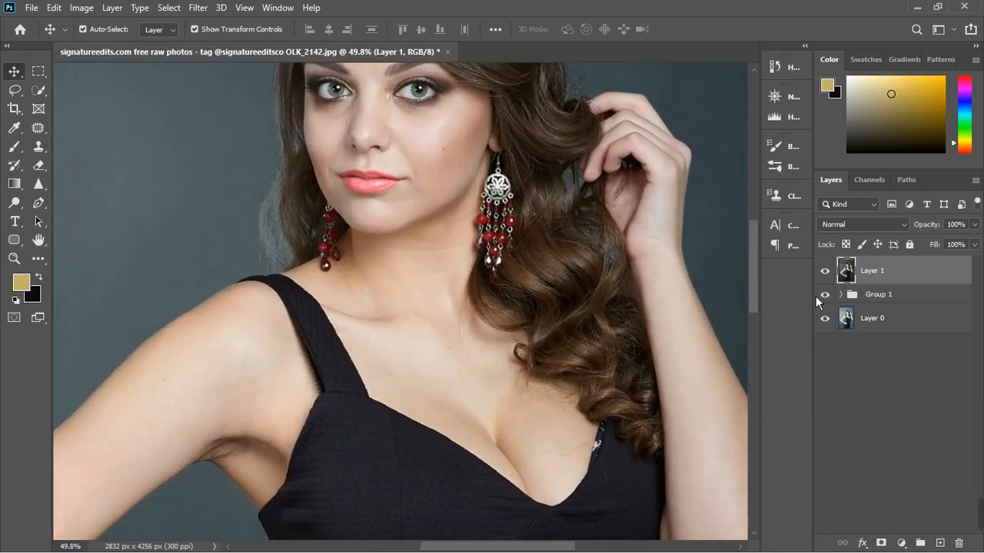
- Expand Group 1 and hide Layer 1 to check the effect of the Exposure 1 adjustment on the portrait
{"action": "left_click", "coordinate": [847, 297]}
{"action": "left_click", "coordinate": [847, 297]}
{"action": "left_click", "coordinate": [848, 297]}
{"action": "left_click", "coordinate": [848, 297]}
{"action": "left_click", "coordinate": [847, 297]}
{"action": "left_click", "coordinate": [825, 272]}
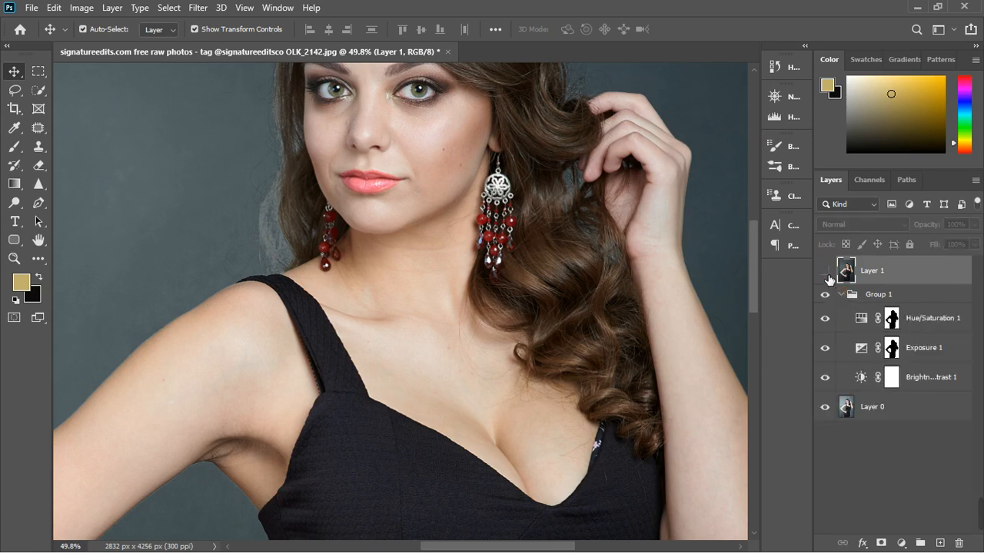
{"action": "left_click", "coordinate": [825, 348]}
{"action": "left_click", "coordinate": [825, 348]}
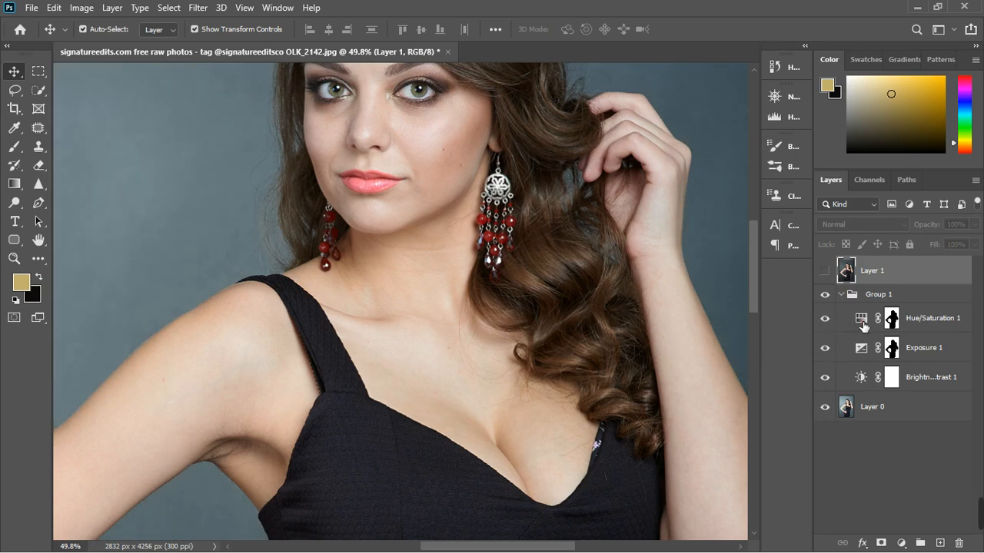
- Set the Lightness of the Hue/Saturation 1 adjustment to about -15
{"action": "left_click", "coordinate": [862, 323]}
{"action": "double_click", "coordinate": [862, 319]}
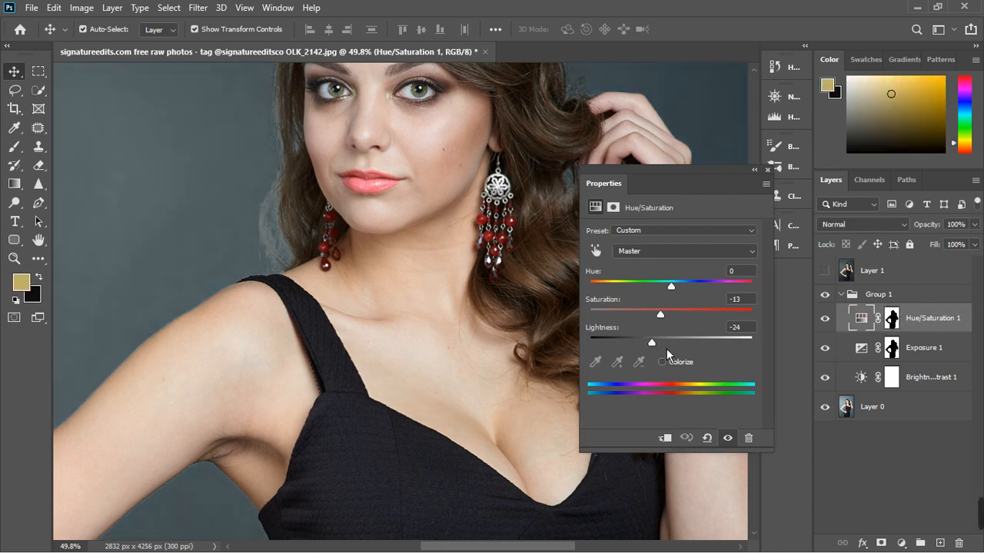
{"action": "left_click_drag", "start_coordinate": [659, 352], "coordinate": [665, 350]}
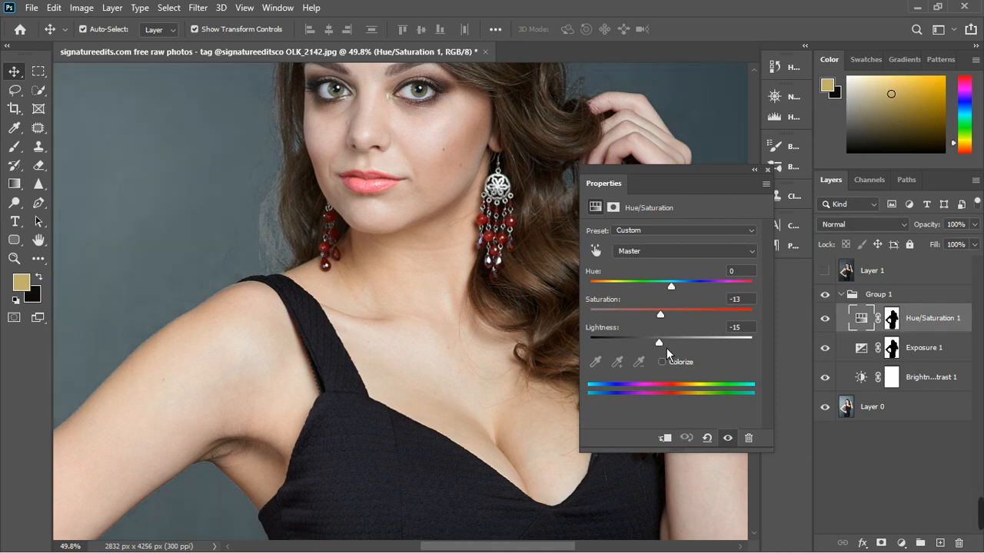
{"action": "left_click_drag", "start_coordinate": [665, 347], "coordinate": [664, 348]}
- Fine-tune the Gamma Correction of the Exposure 1 adjustment and close its settings
{"action": "left_click", "coordinate": [862, 349]}
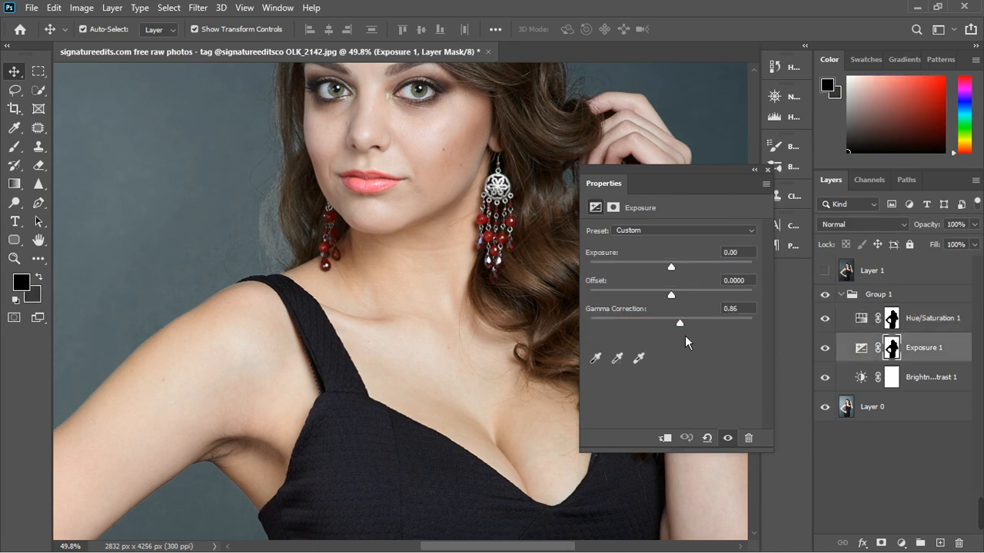
{"action": "left_click", "coordinate": [684, 330]}
{"action": "left_click", "coordinate": [767, 169]}
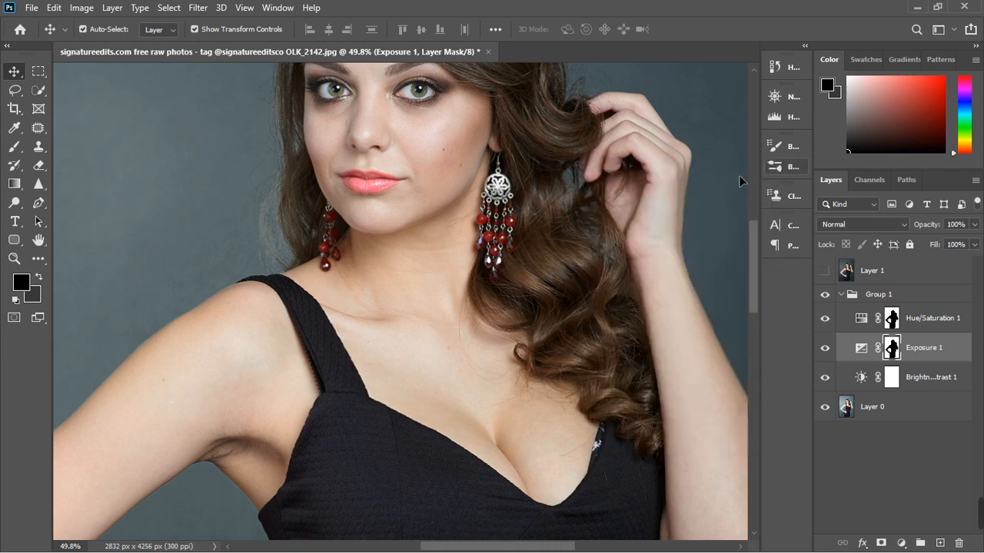
- Compare the whole portrait with Group 1 and the Brightness/Contrast 1 adjustment each hidden and shown
{"action": "scroll", "coordinate": [365, 202], "scroll_direction": "down", "scroll_amount": 5}
{"action": "scroll", "coordinate": [365, 201], "scroll_direction": "down", "scroll_amount": 1}
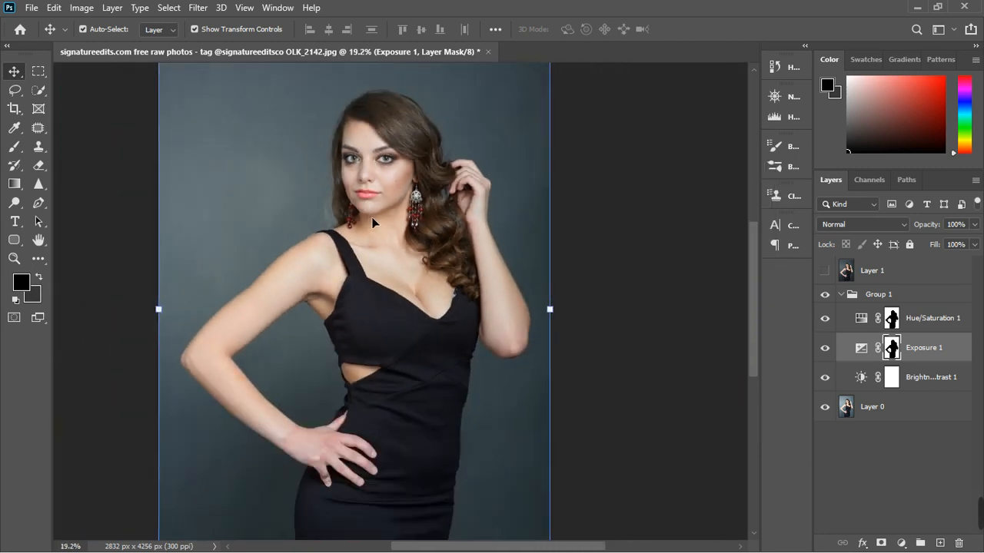
{"action": "scroll", "coordinate": [365, 202], "scroll_direction": "up", "scroll_amount": 1}
{"action": "left_click", "coordinate": [824, 295]}
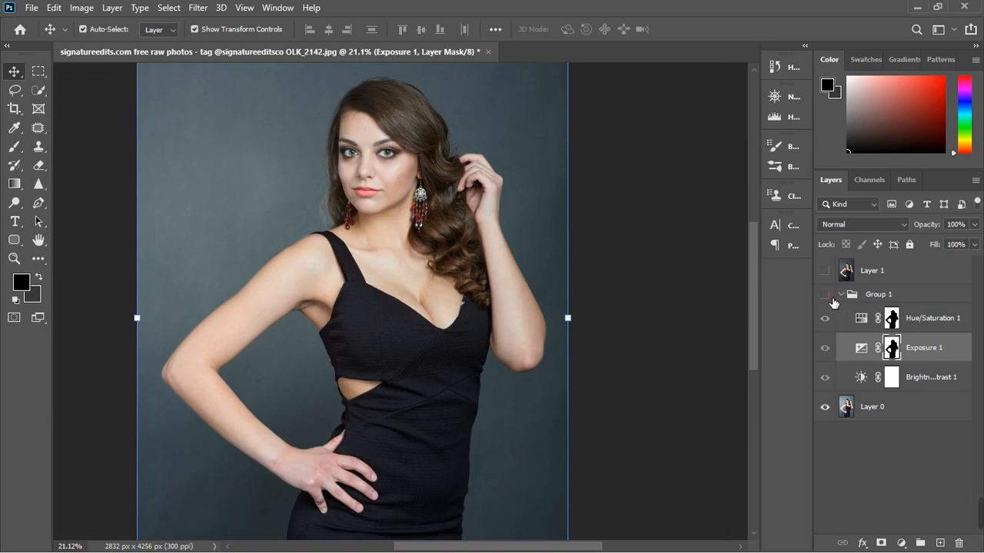
{"action": "left_click", "coordinate": [831, 298]}
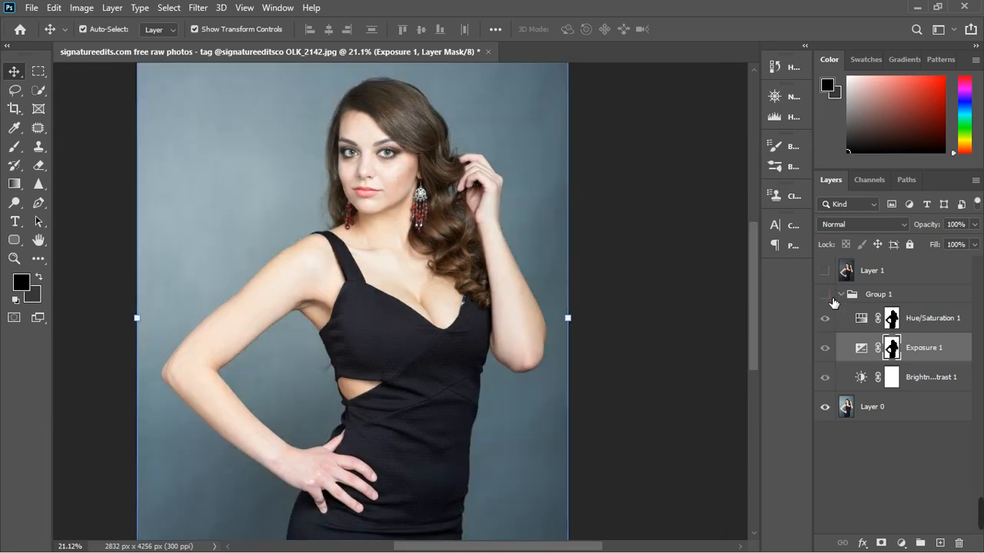
{"action": "left_click", "coordinate": [831, 298]}
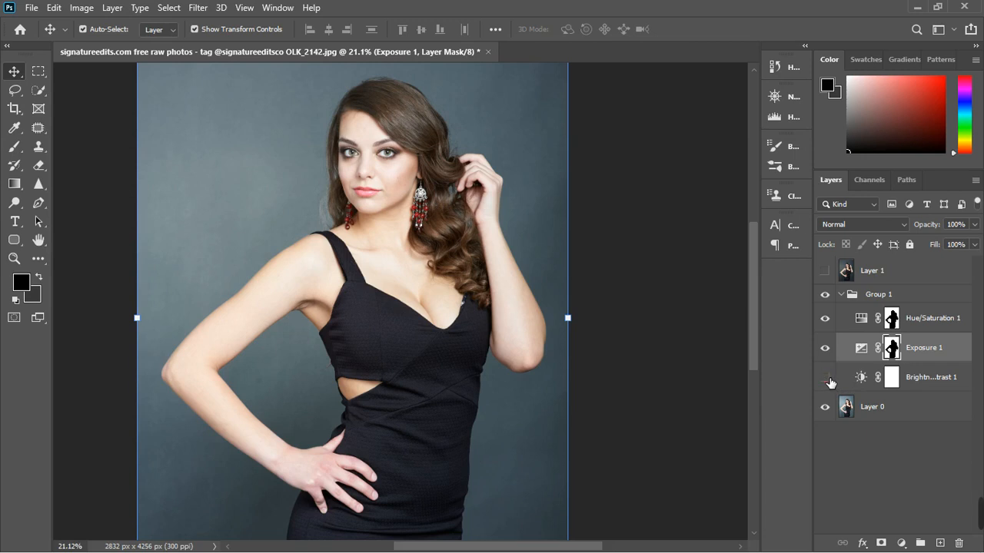
{"action": "left_click", "coordinate": [827, 378]}
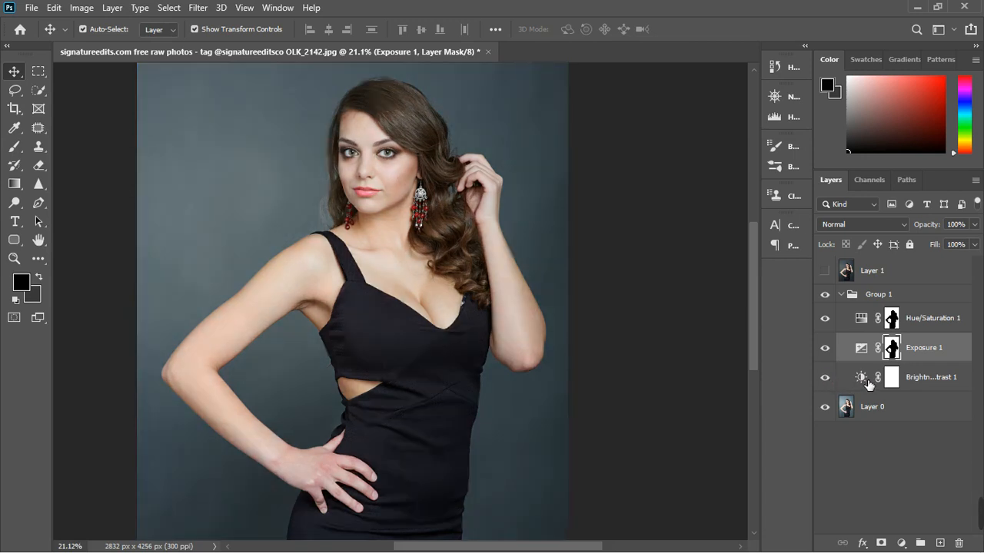
- Set the Brightness of the Brightness/Contrast 1 adjustment to about -23 and close its settings
{"action": "left_click", "coordinate": [867, 382]}
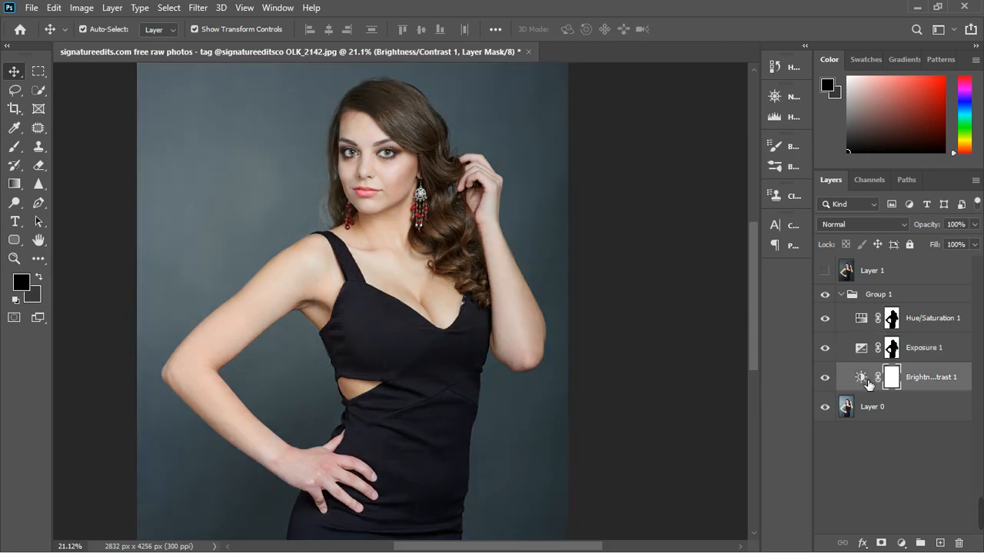
{"action": "double_click", "coordinate": [862, 377]}
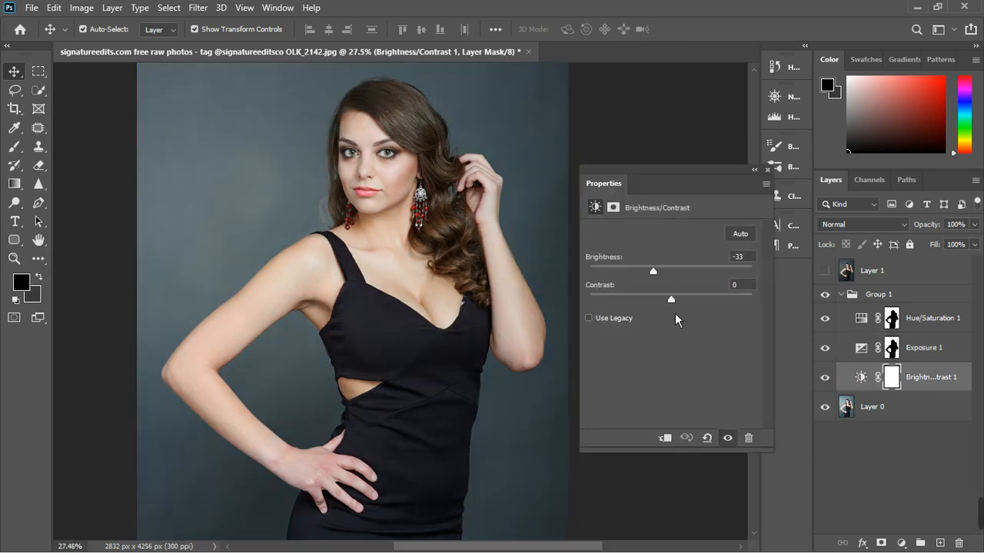
{"action": "key", "text": "ctrl+plus"}
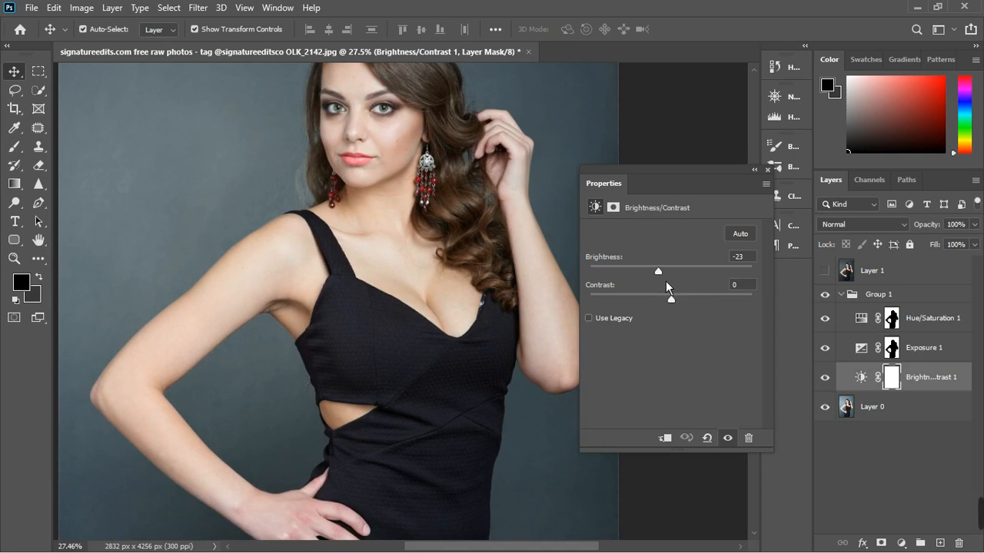
{"action": "left_click_drag", "start_coordinate": [666, 281], "coordinate": [665, 283]}
{"action": "left_click", "coordinate": [767, 170]}
- Collapse Group 1 and compare the readjusted portrait with the old merged Layer 1 shown and hidden
{"action": "scroll", "coordinate": [490, 228], "scroll_direction": "down", "scroll_amount": 4}
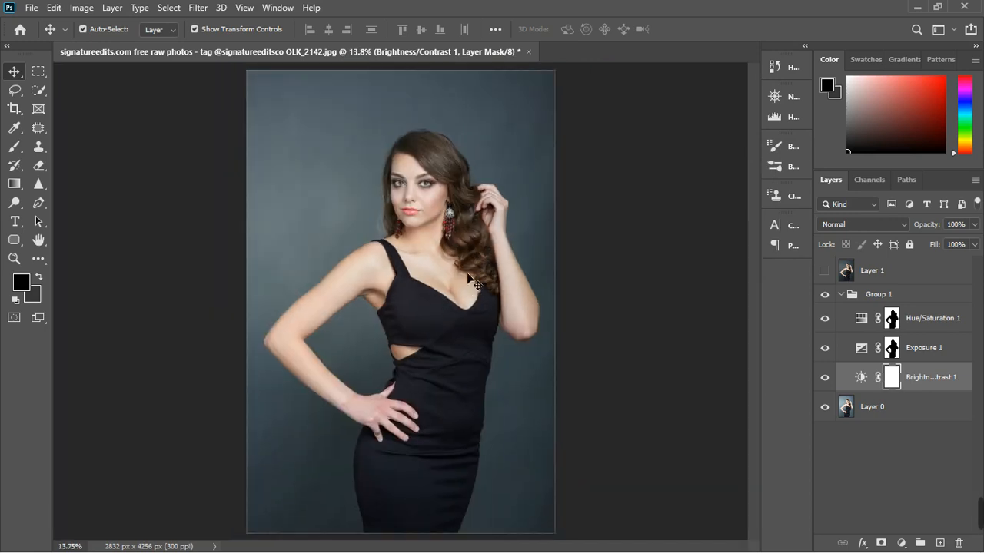
{"action": "scroll", "coordinate": [446, 203], "scroll_direction": "up", "scroll_amount": 2}
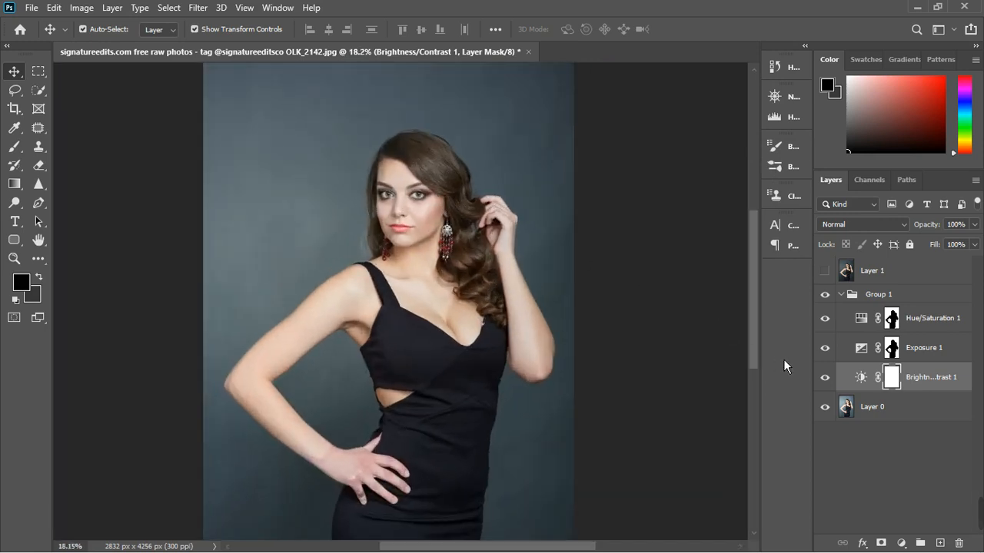
{"action": "left_click", "coordinate": [850, 294]}
{"action": "left_click", "coordinate": [840, 294]}
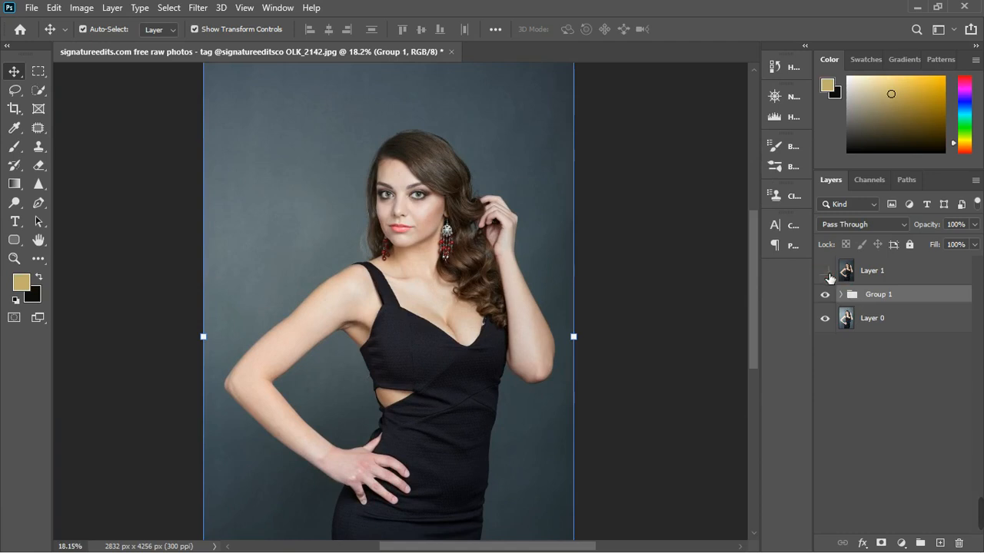
{"action": "left_click", "coordinate": [827, 273]}
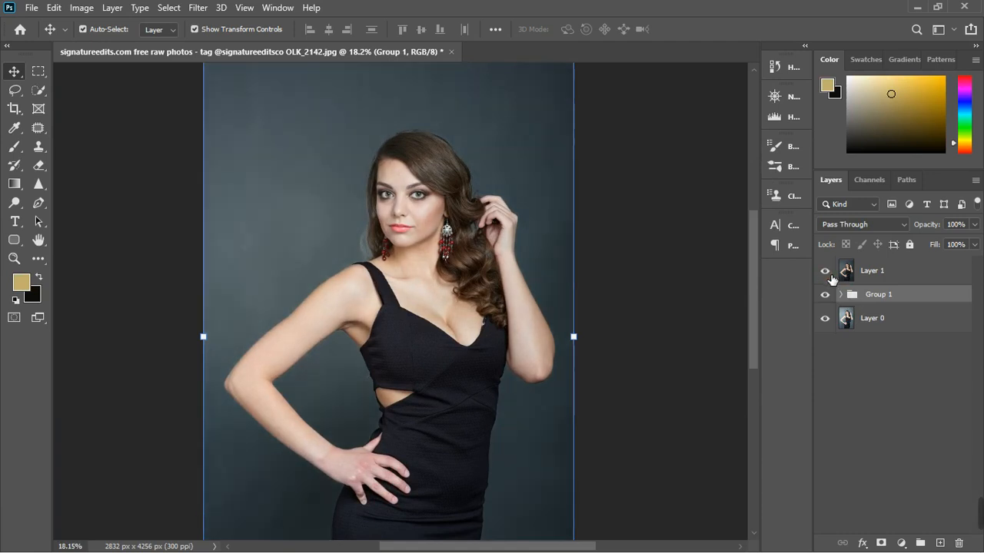
{"action": "left_click", "coordinate": [827, 274]}
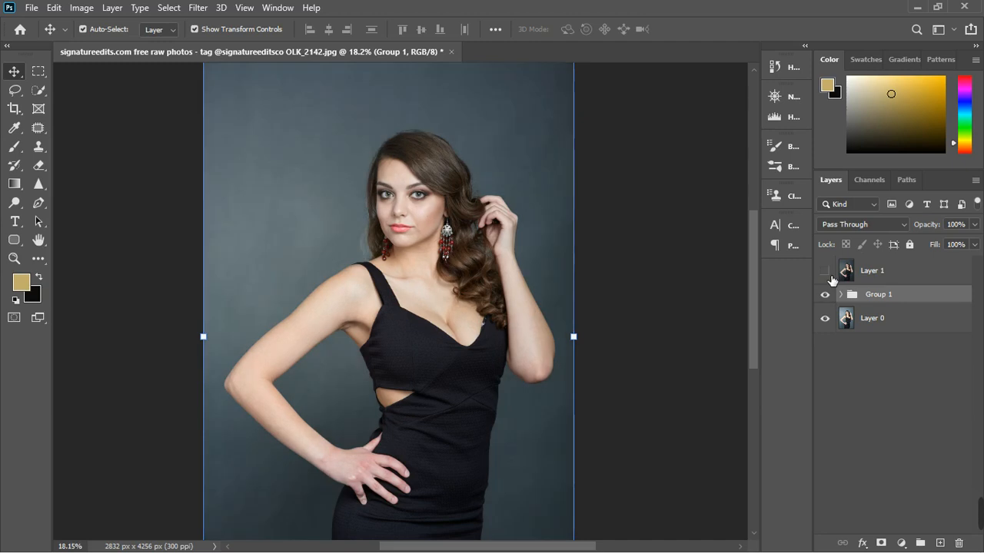
- Delete the old merged Layer 1 and stamp all visible layers into a fresh layer above Group 1
{"action": "left_click", "coordinate": [907, 278]}
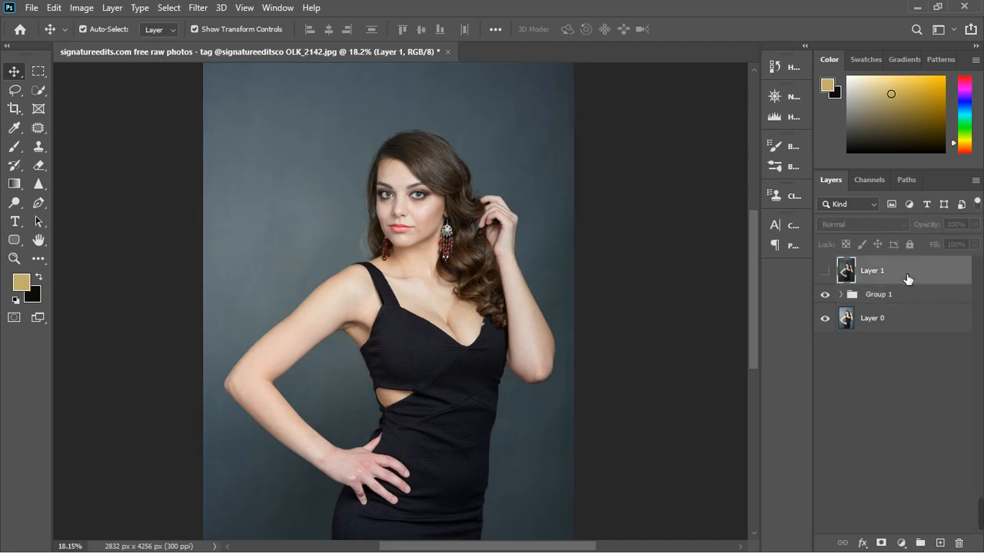
{"action": "key", "text": "Delete"}
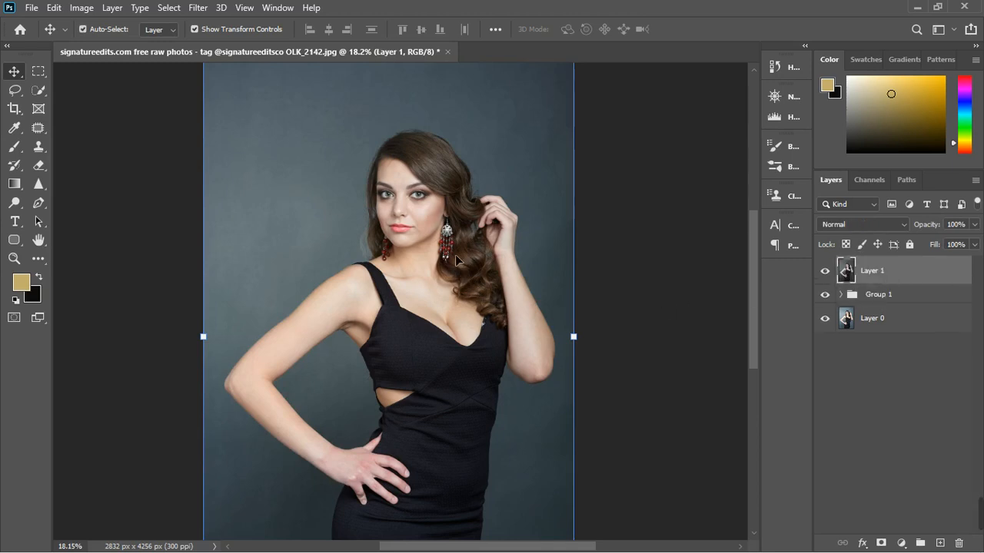
- Add a Hue/Saturation adjustment layer above Layer 1 with its Hue set to +97
{"action": "scroll", "coordinate": [457, 263], "scroll_direction": "up", "scroll_amount": 2}
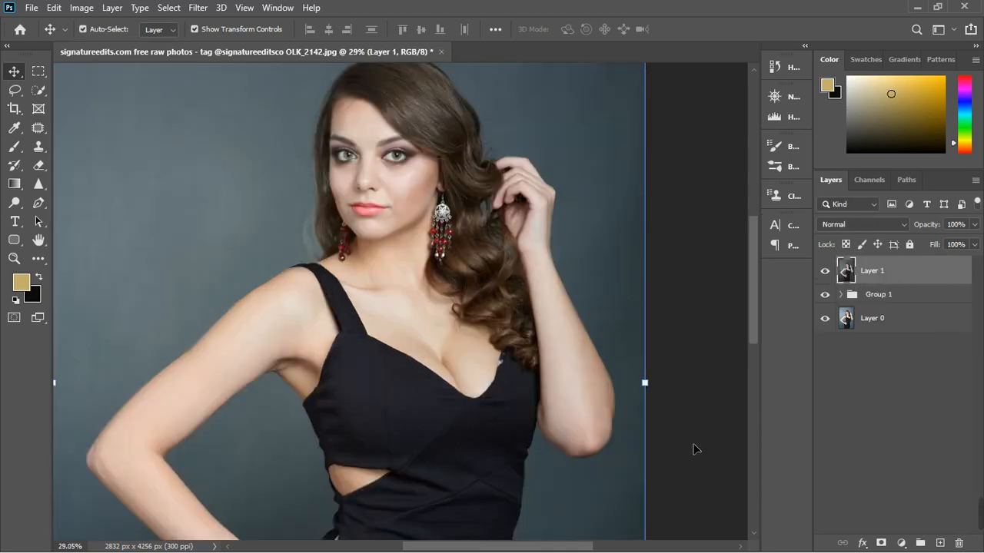
{"action": "left_click", "coordinate": [901, 543]}
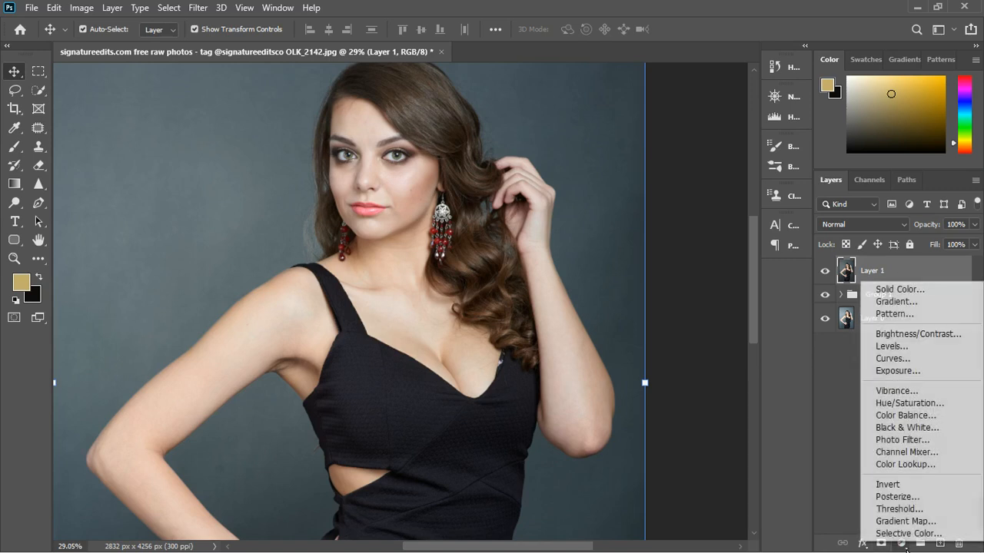
{"action": "left_click", "coordinate": [910, 406]}
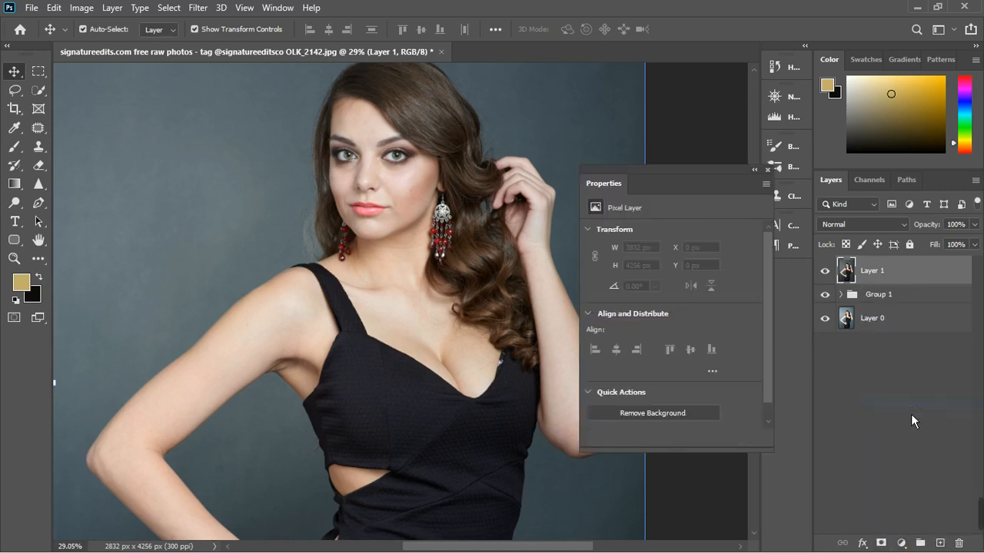
{"action": "left_click_drag", "start_coordinate": [680, 294], "coordinate": [733, 297]}
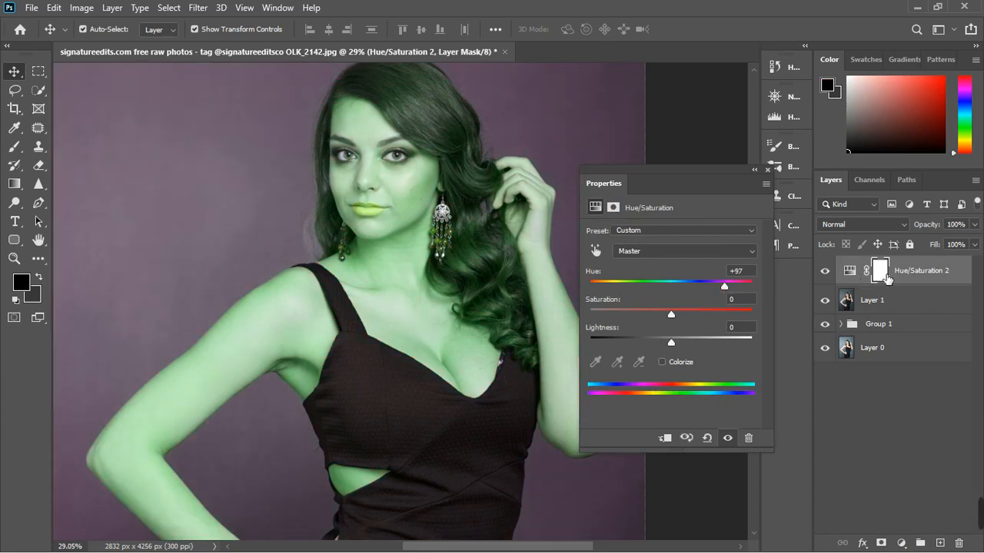
- Invert the mask of the Hue/Saturation 2 layer to black and activate the adjustment's on-image targeting tool
{"action": "left_click", "coordinate": [886, 275]}
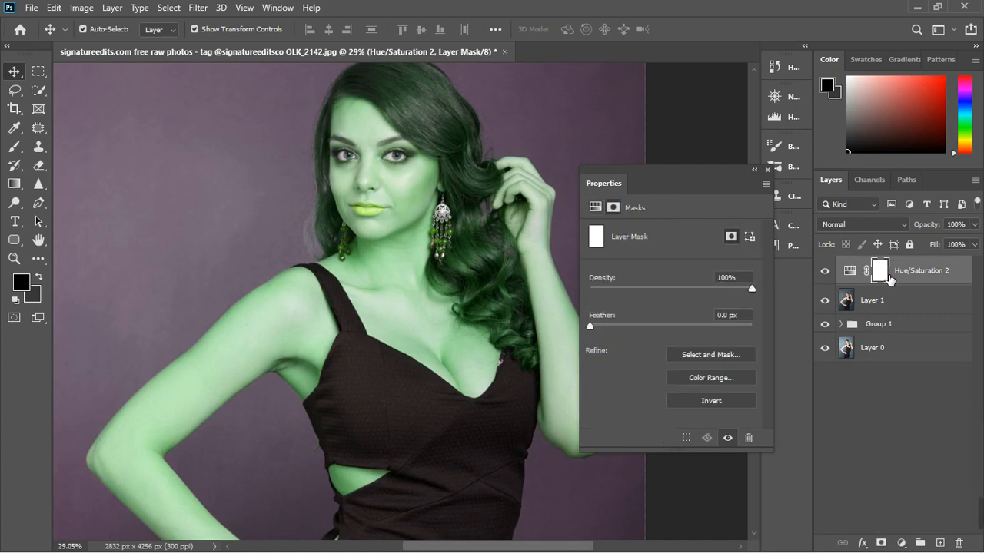
{"action": "key", "text": "ctrl+i"}
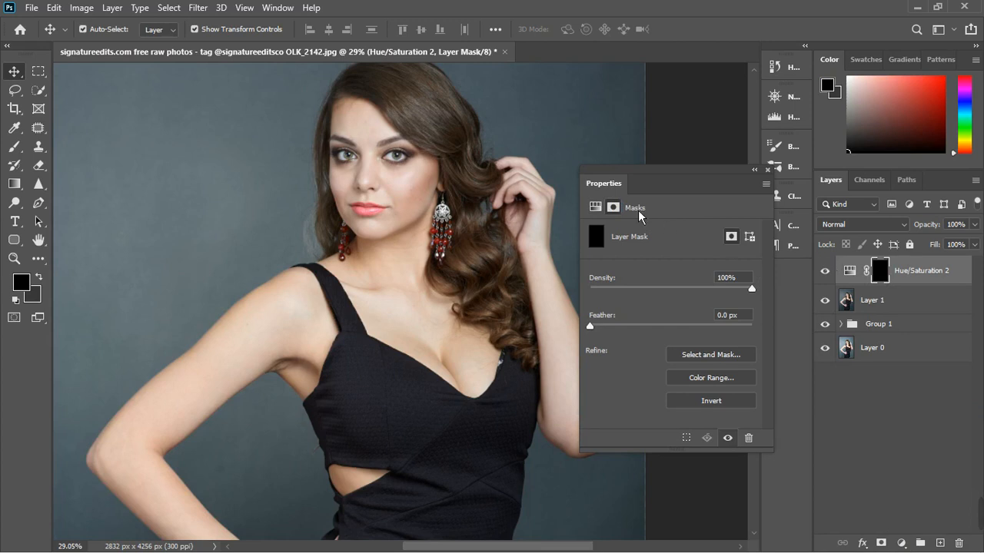
{"action": "left_click", "coordinate": [596, 207]}
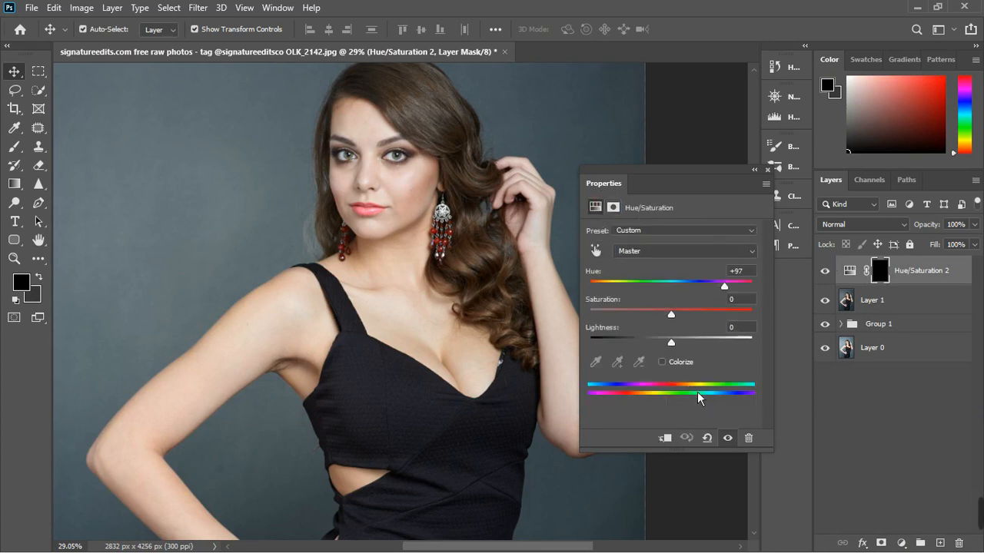
{"action": "left_click", "coordinate": [595, 250]}
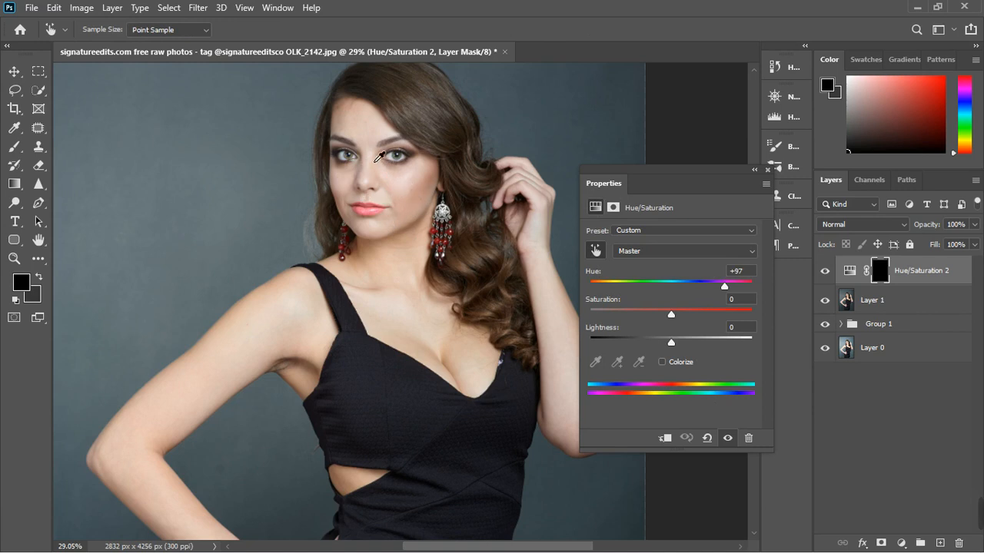
- Examine the skin tones on the face, neck, shoulders and arms at different magnifications
{"action": "scroll", "coordinate": [379, 157], "scroll_direction": "up", "scroll_amount": 3}
{"action": "scroll", "coordinate": [379, 156], "scroll_direction": "up", "scroll_amount": 3}
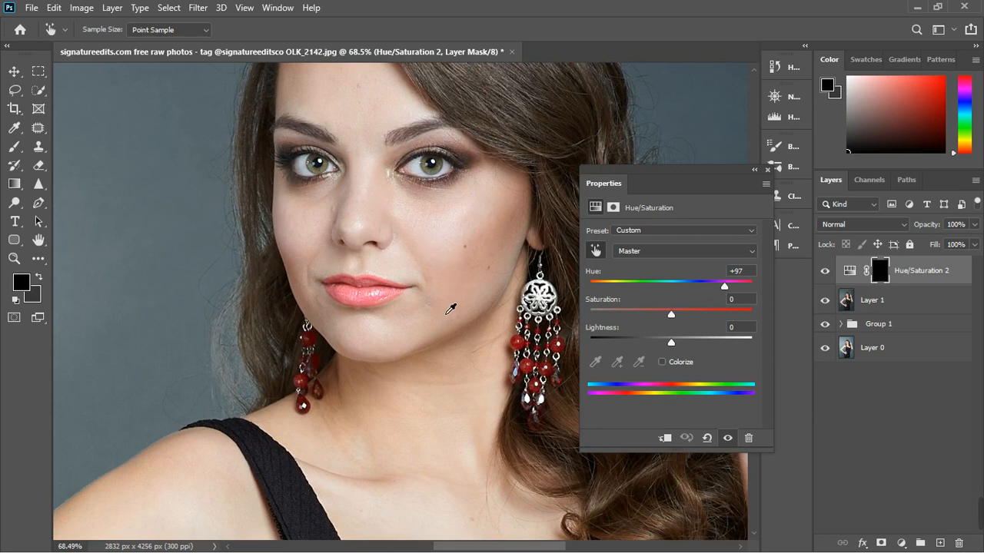
{"action": "scroll", "coordinate": [450, 286], "scroll_direction": "down", "scroll_amount": 2}
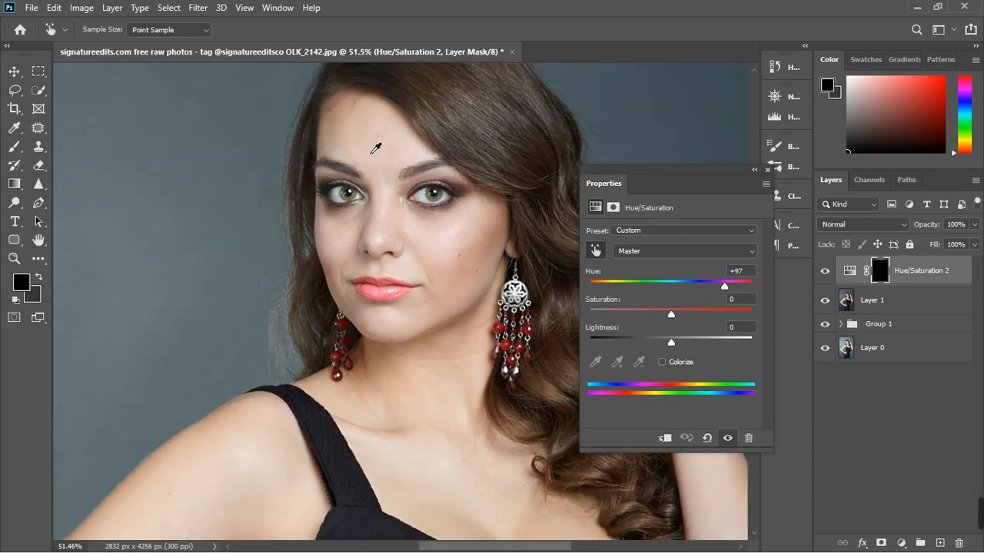
{"action": "scroll", "coordinate": [422, 249], "scroll_direction": "down", "scroll_amount": 3}
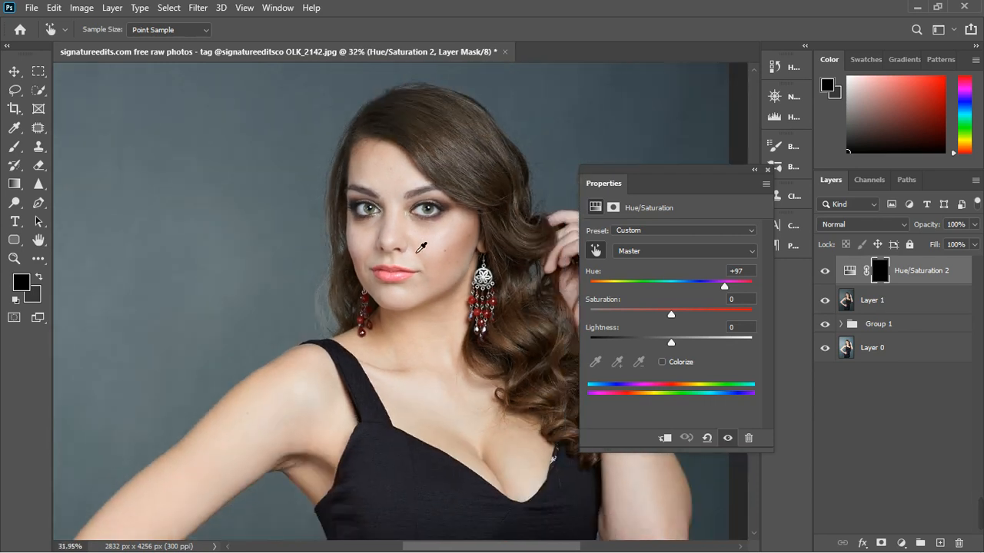
{"action": "scroll", "coordinate": [442, 388], "scroll_direction": "up", "scroll_amount": 3}
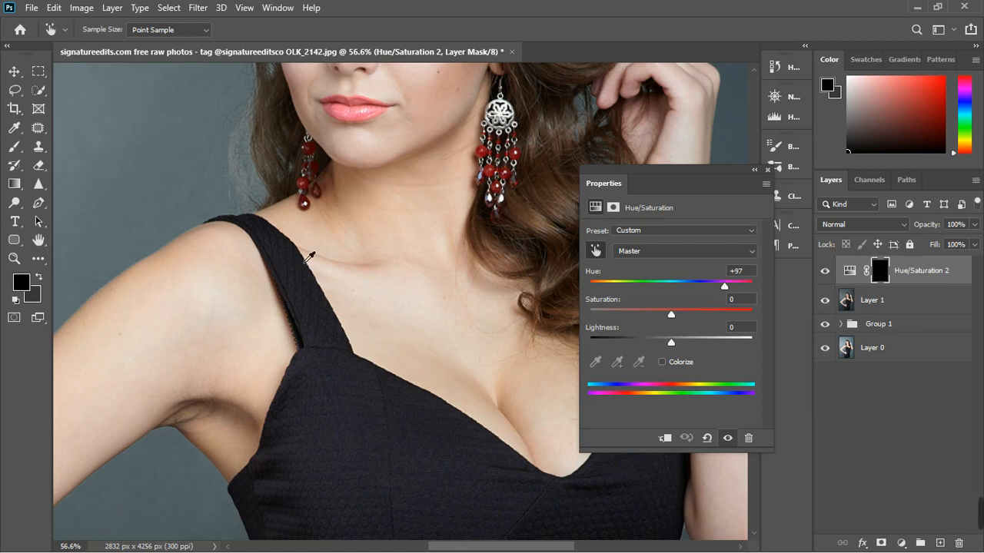
{"action": "scroll", "coordinate": [339, 247], "scroll_direction": "down", "scroll_amount": 2}
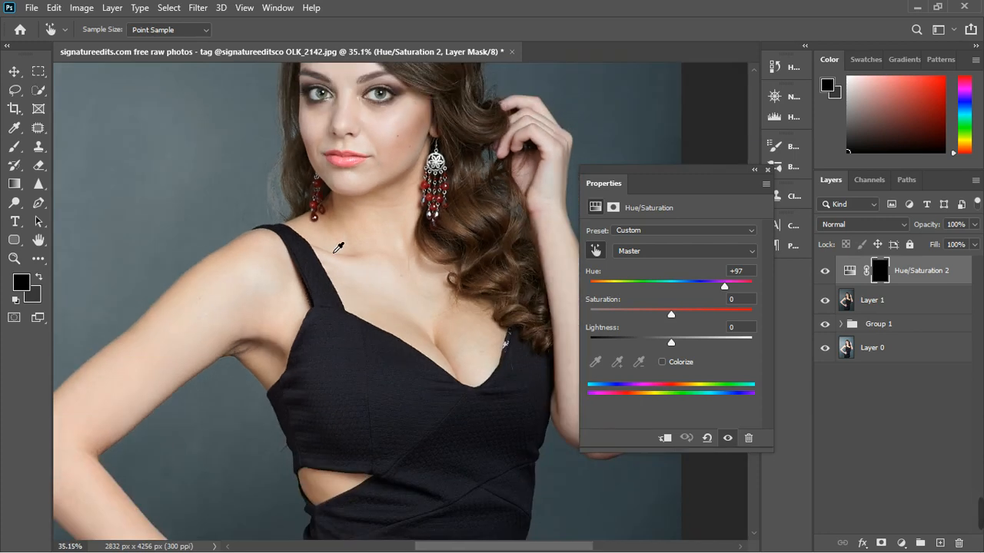
{"action": "scroll", "coordinate": [338, 246], "scroll_direction": "down", "scroll_amount": 2}
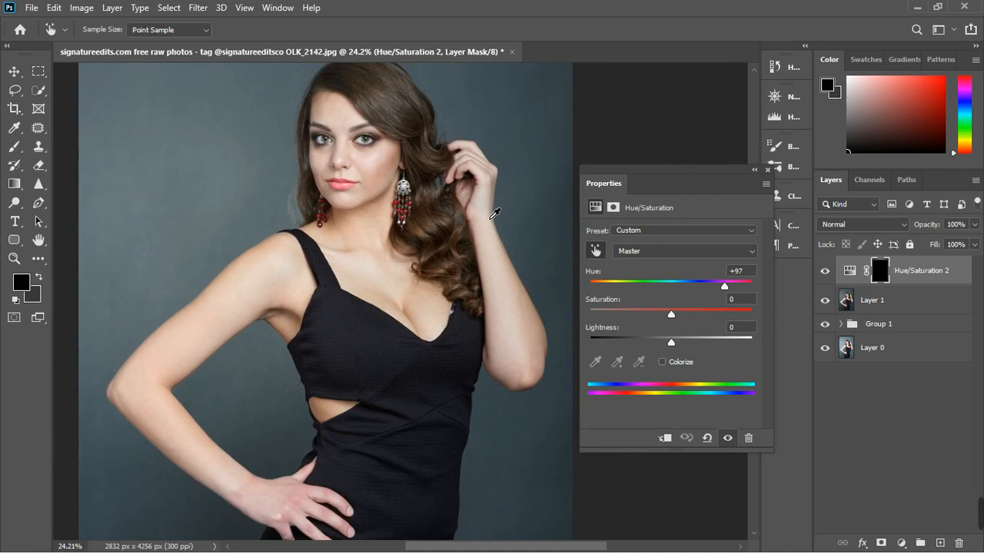
- Sample the neck skin with the on-image targeting tool to target the Reds range of Hue/Saturation 2
{"action": "scroll", "coordinate": [385, 231], "scroll_direction": "up", "scroll_amount": 1}
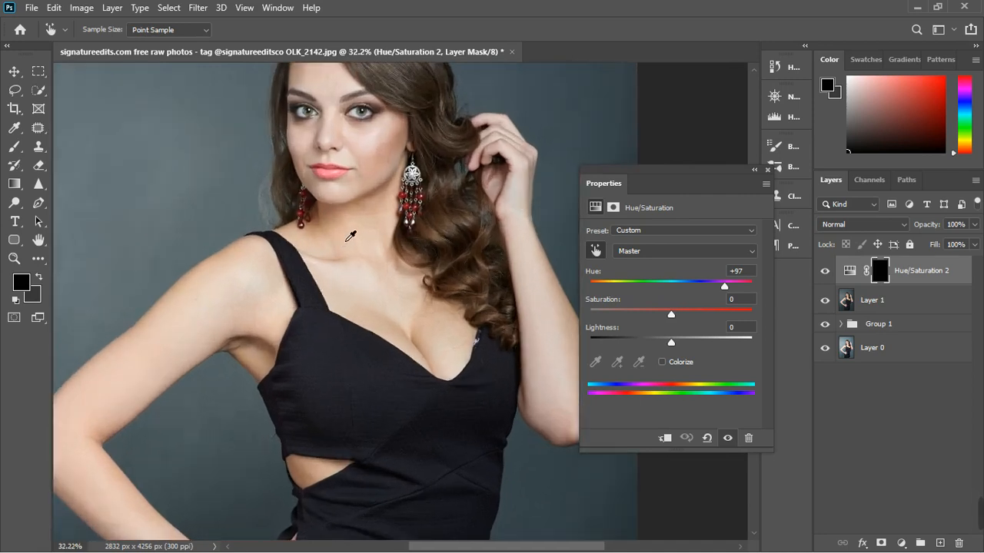
{"action": "scroll", "coordinate": [350, 236], "scroll_direction": "up", "scroll_amount": 2}
{"action": "scroll", "coordinate": [351, 236], "scroll_direction": "up", "scroll_amount": 1}
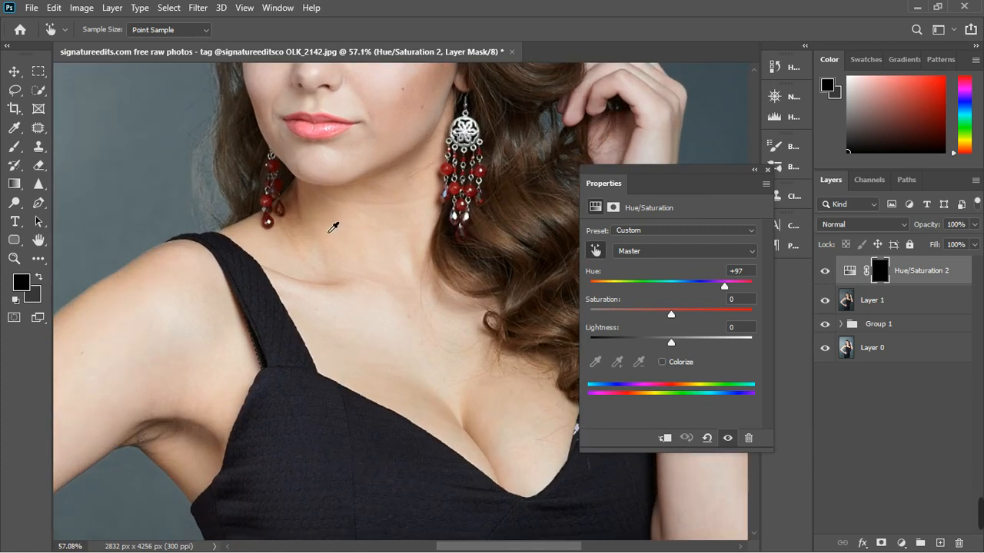
{"action": "left_click", "coordinate": [333, 227]}
{"action": "scroll", "coordinate": [330, 256], "scroll_direction": "down", "scroll_amount": 2}
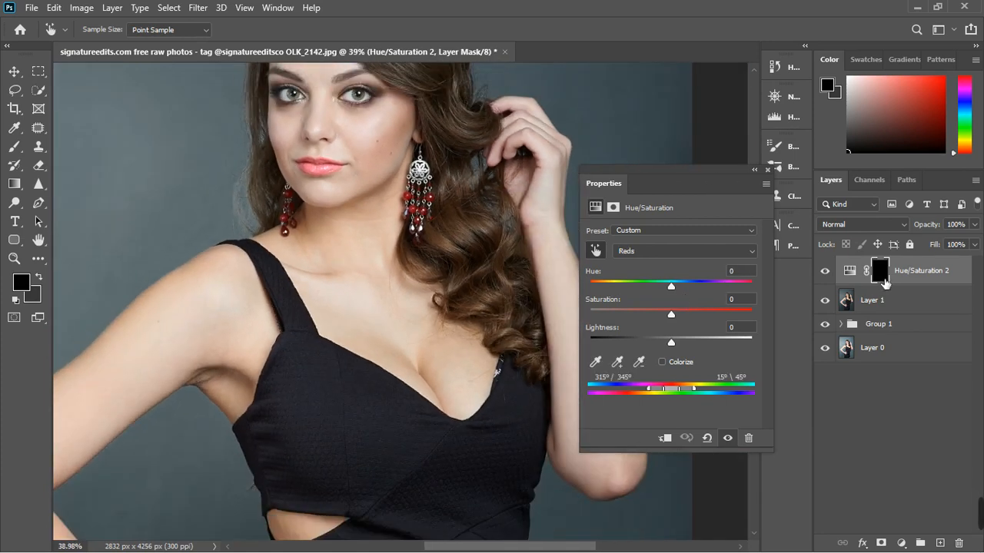
- Invert the Hue/Saturation 2 mask back to white and reset the adjustment to its default values
{"action": "left_click", "coordinate": [882, 274]}
{"action": "key", "text": "v"}
{"action": "key", "text": "ctrl+i"}
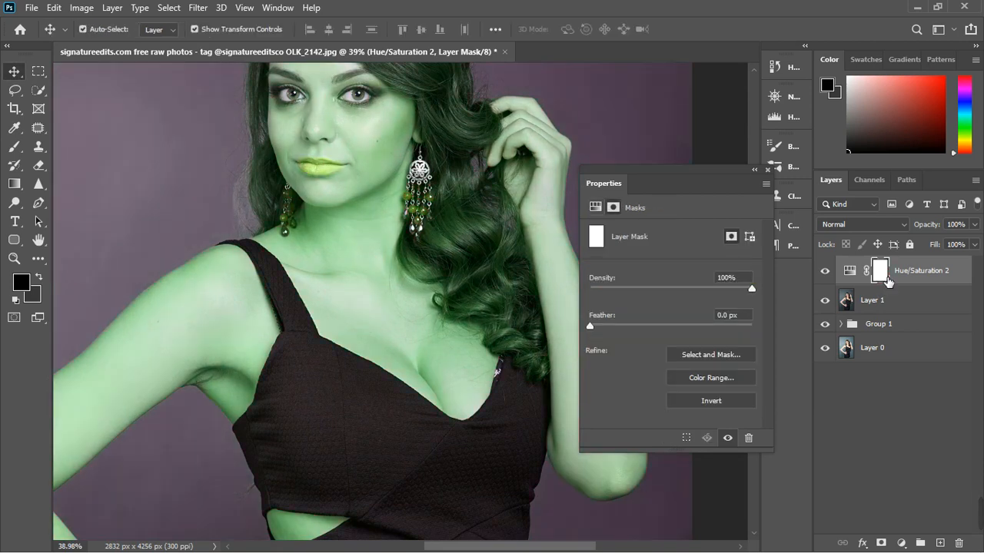
{"action": "left_click", "coordinate": [600, 213]}
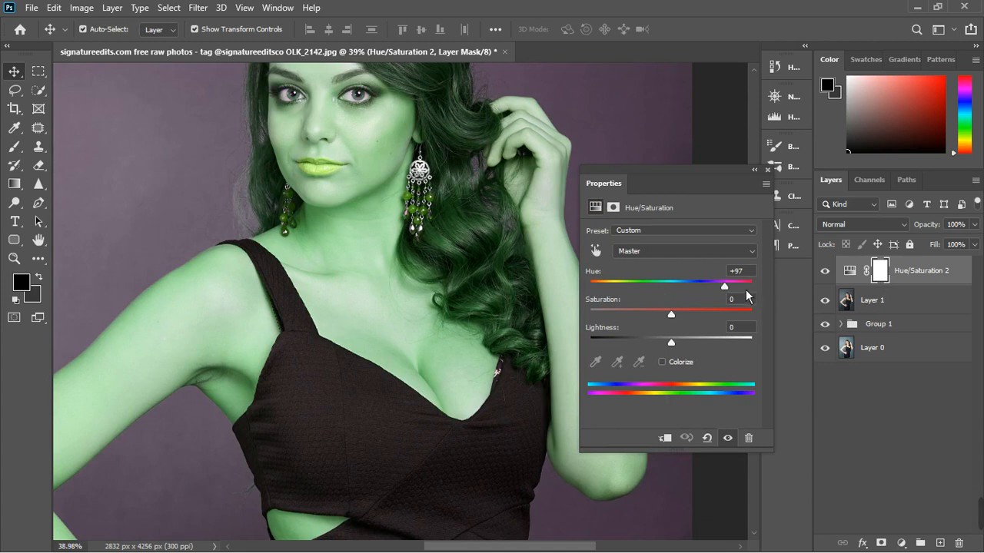
{"action": "left_click_drag", "start_coordinate": [724, 287], "coordinate": [672, 292]}
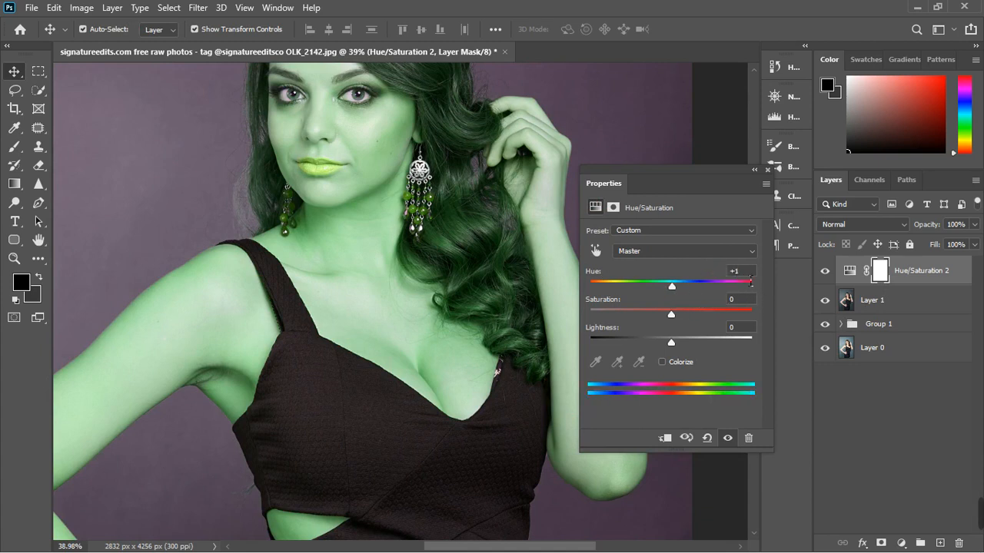
{"action": "left_click", "coordinate": [707, 446]}
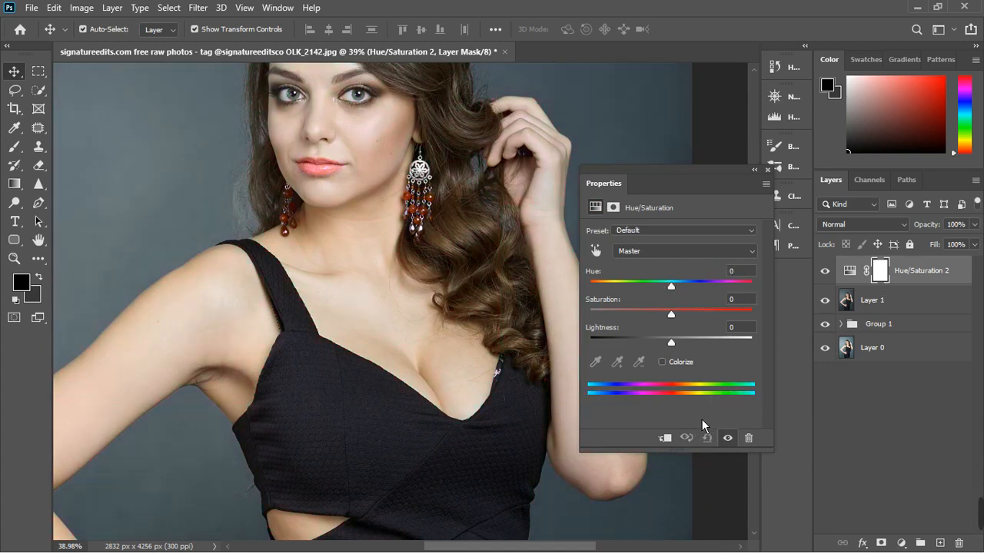
- Target the Reds by sampling the neck skin on the image and set their Hue to +99
{"action": "left_click", "coordinate": [597, 252]}
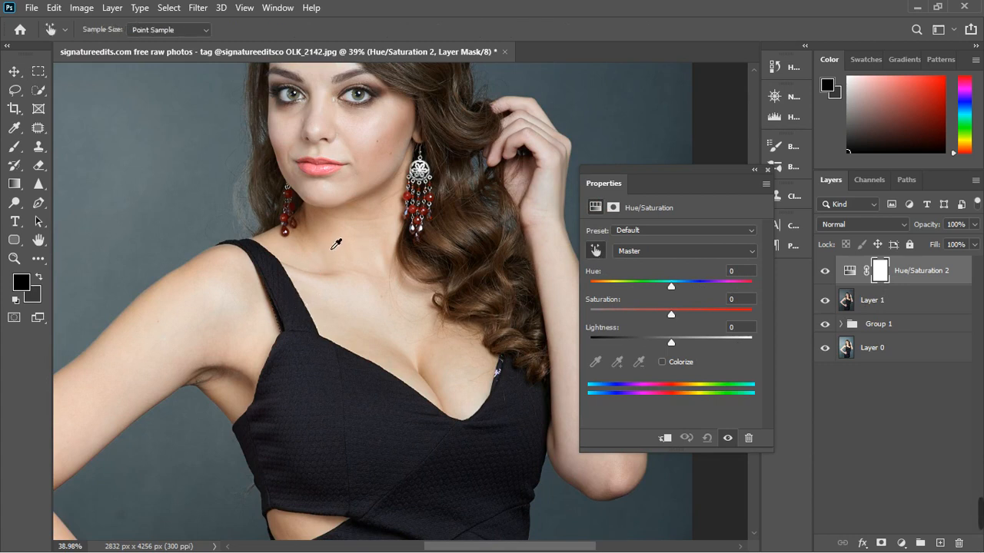
{"action": "left_click", "coordinate": [320, 245]}
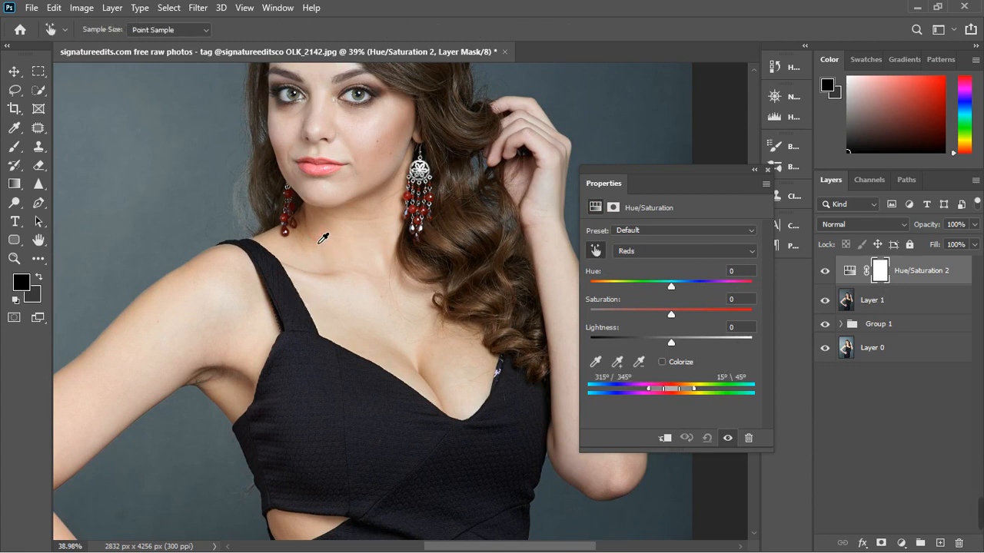
{"action": "scroll", "coordinate": [333, 268], "scroll_direction": "down", "scroll_amount": 2}
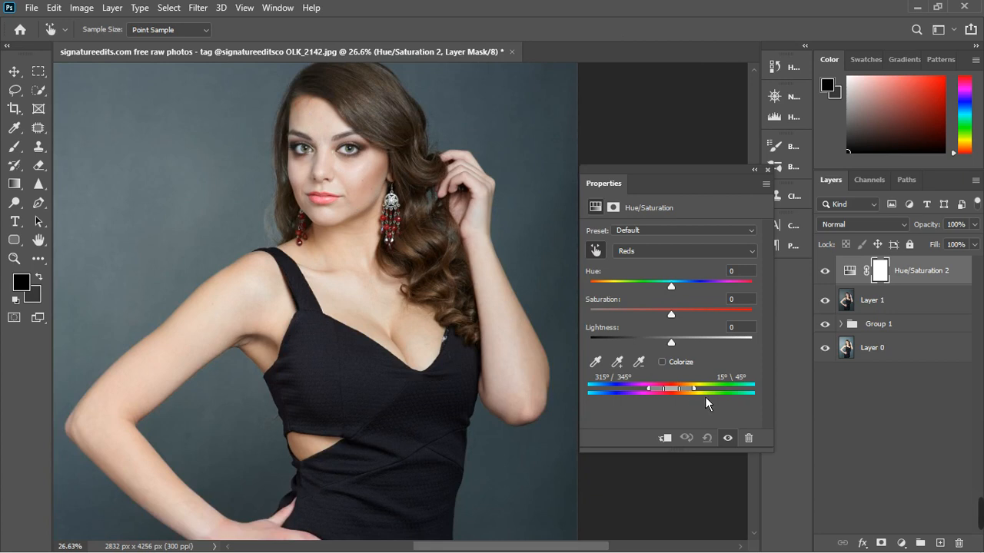
{"action": "left_click_drag", "start_coordinate": [681, 296], "coordinate": [733, 288]}
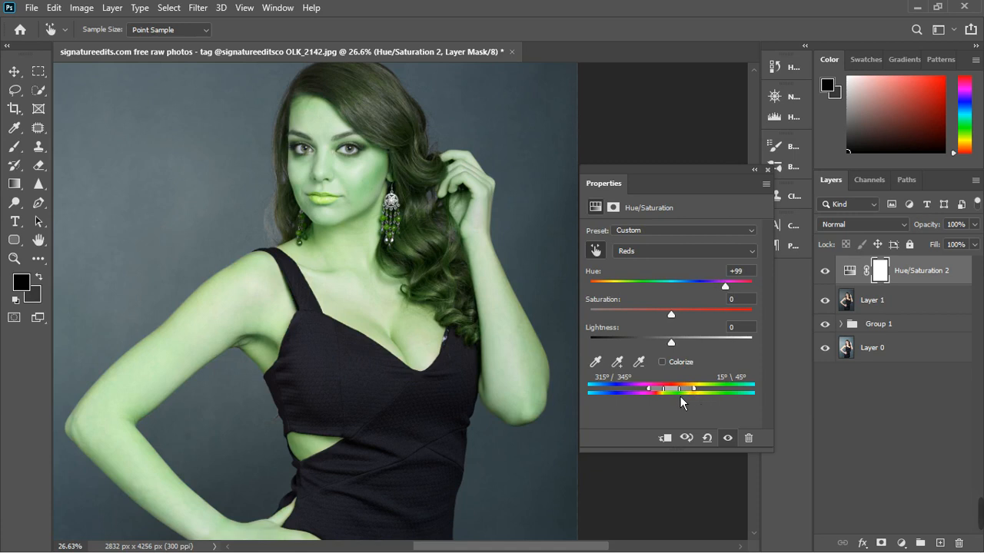
- Shift the targeted color range into the Yellows at 19°/48° and 78°\109°, and set the Hue to +173
{"action": "left_click_drag", "start_coordinate": [682, 395], "coordinate": [708, 396]}
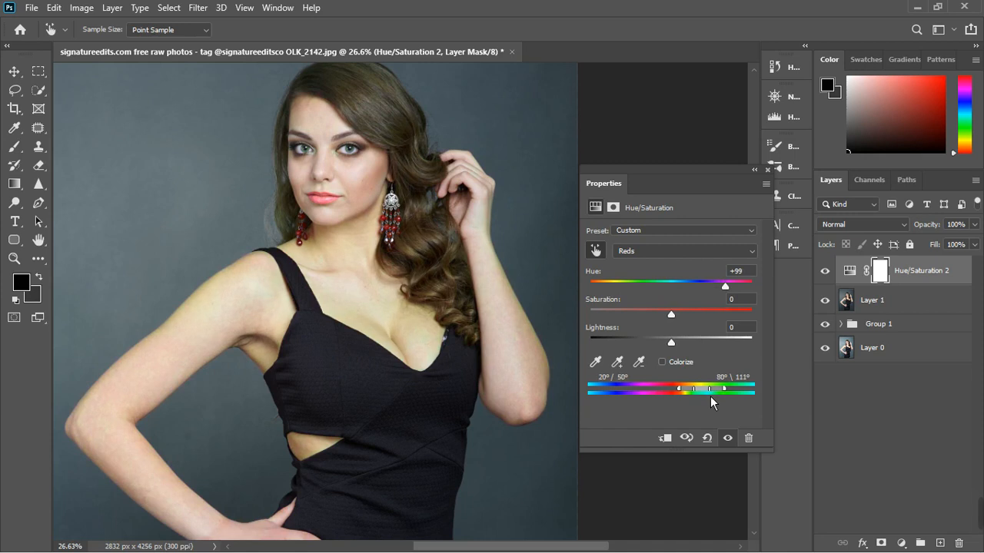
{"action": "key", "text": "alt+4"}
{"action": "left_click_drag", "start_coordinate": [745, 290], "coordinate": [758, 291]}
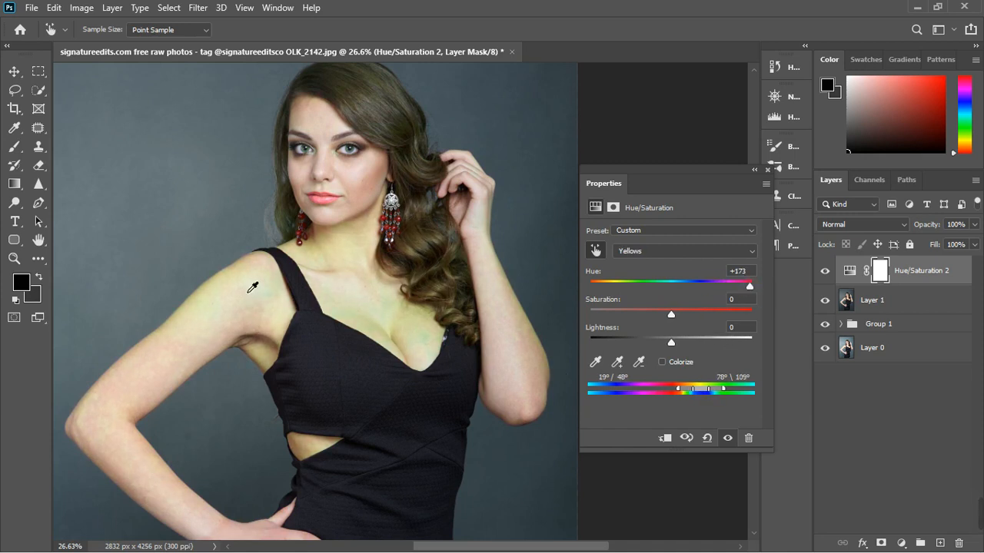
{"action": "scroll", "coordinate": [252, 279], "scroll_direction": "up", "scroll_amount": 2}
{"action": "scroll", "coordinate": [276, 267], "scroll_direction": "up", "scroll_amount": 2}
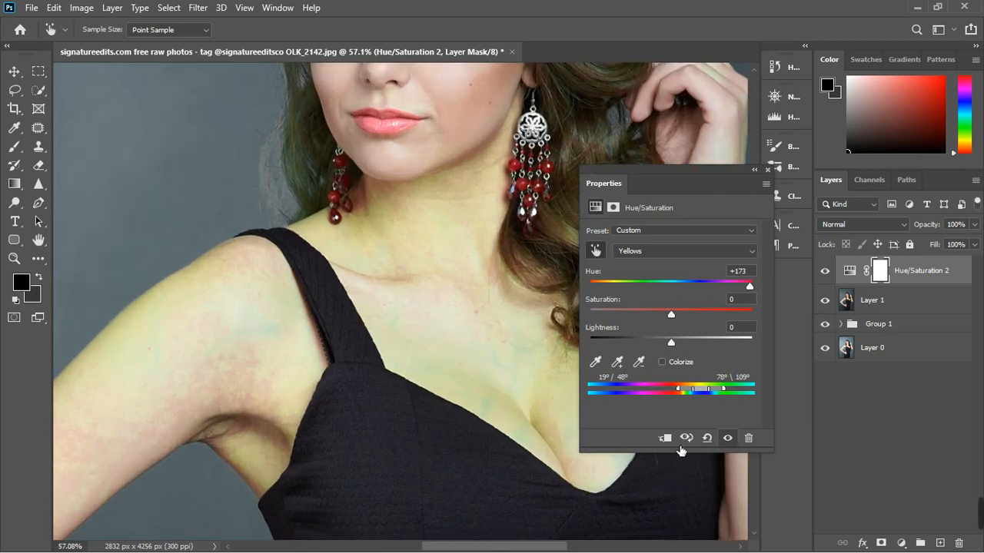
{"action": "left_click", "coordinate": [728, 440]}
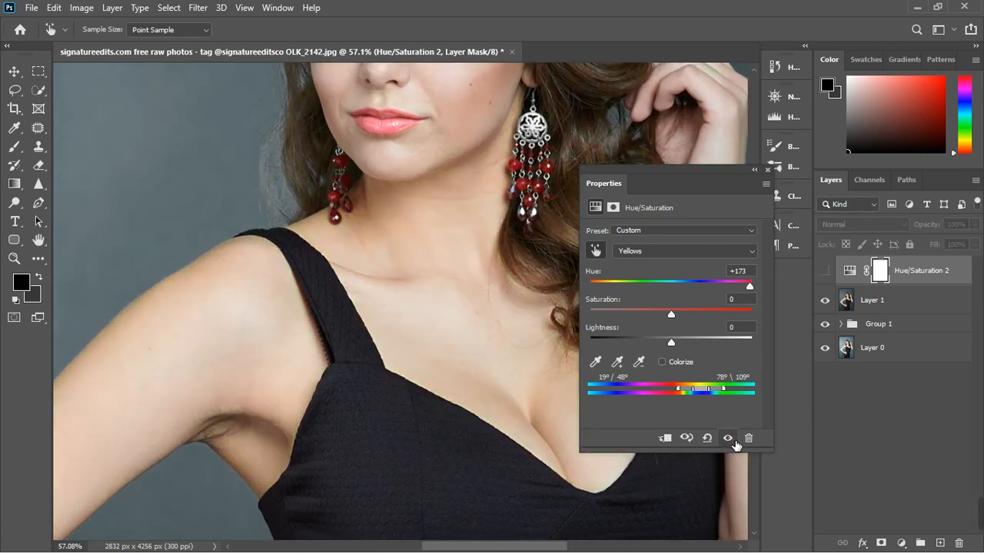
{"action": "left_click", "coordinate": [734, 441]}
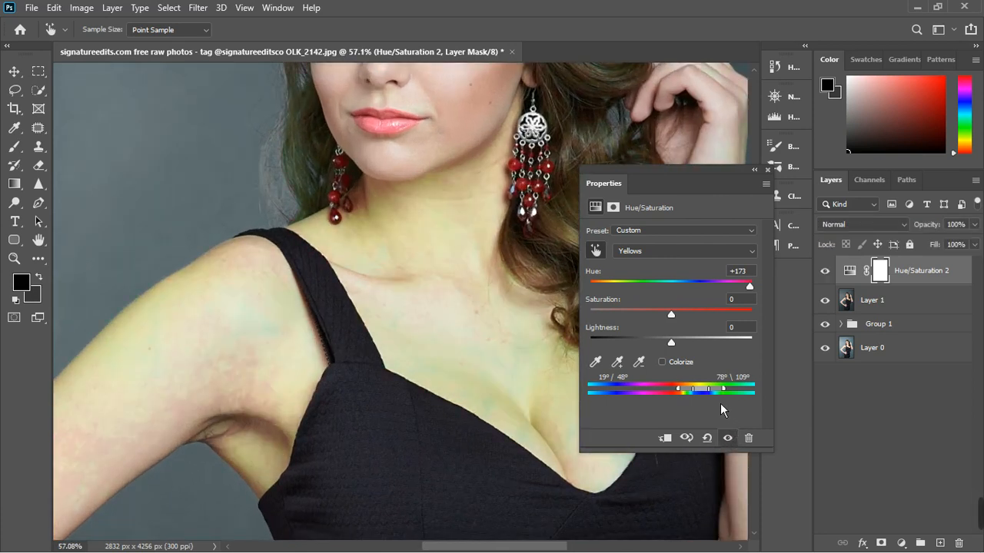
- Adjust the Yellows range markers to 8°/47° and 84°\111° to cover more of the skin
{"action": "left_click_drag", "start_coordinate": [709, 396], "coordinate": [706, 396]}
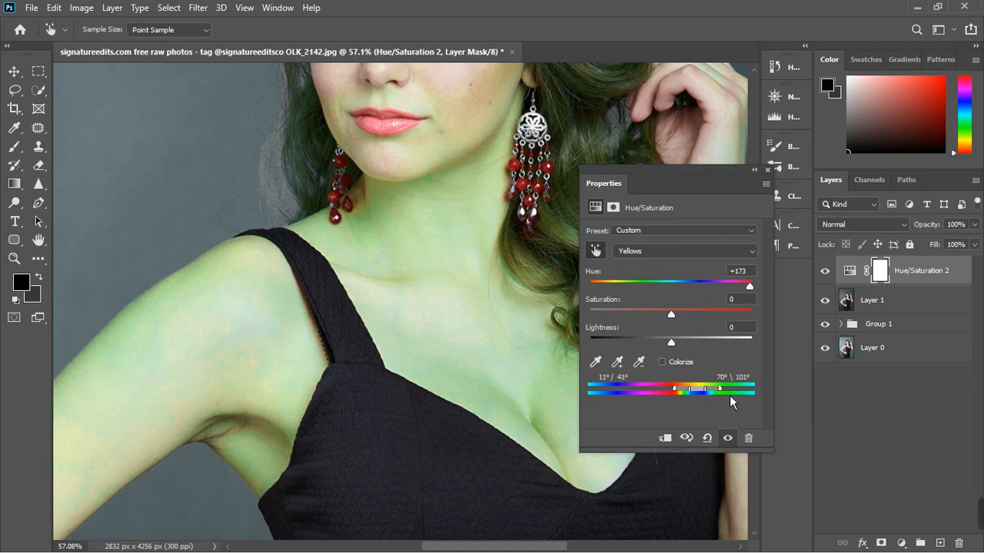
{"action": "left_click_drag", "start_coordinate": [734, 396], "coordinate": [747, 397]}
{"action": "mouse_move", "coordinate": [681, 396]}
{"action": "left_mouse_down"}
{"action": "mouse_move", "coordinate": [670, 396]}
{"action": "mouse_move", "coordinate": [682, 392]}
{"action": "left_mouse_up"}
{"action": "left_click", "coordinate": [695, 397]}
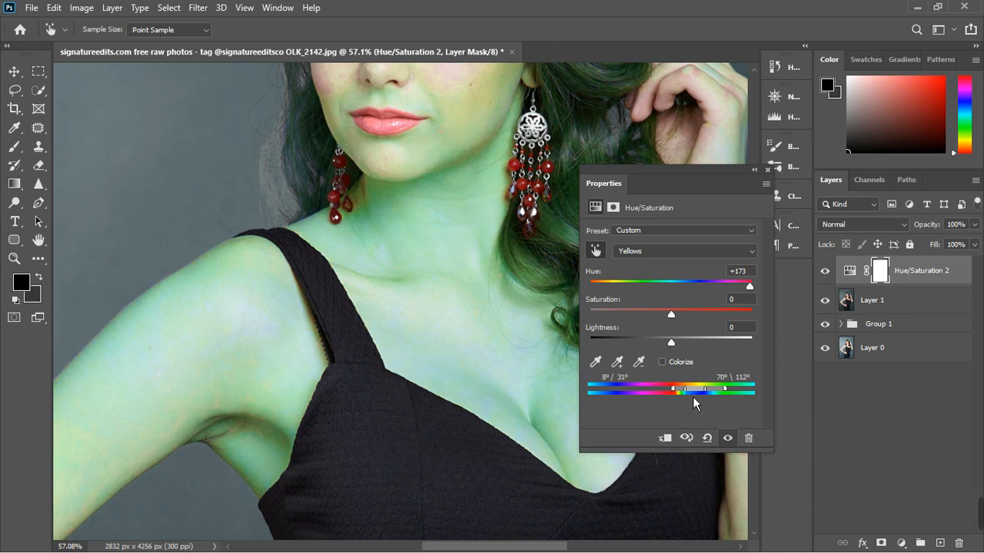
{"action": "left_click_drag", "start_coordinate": [712, 396], "coordinate": [707, 396]}
{"action": "left_click_drag", "start_coordinate": [730, 395], "coordinate": [731, 396]}
{"action": "left_click_drag", "start_coordinate": [709, 395], "coordinate": [700, 395]}
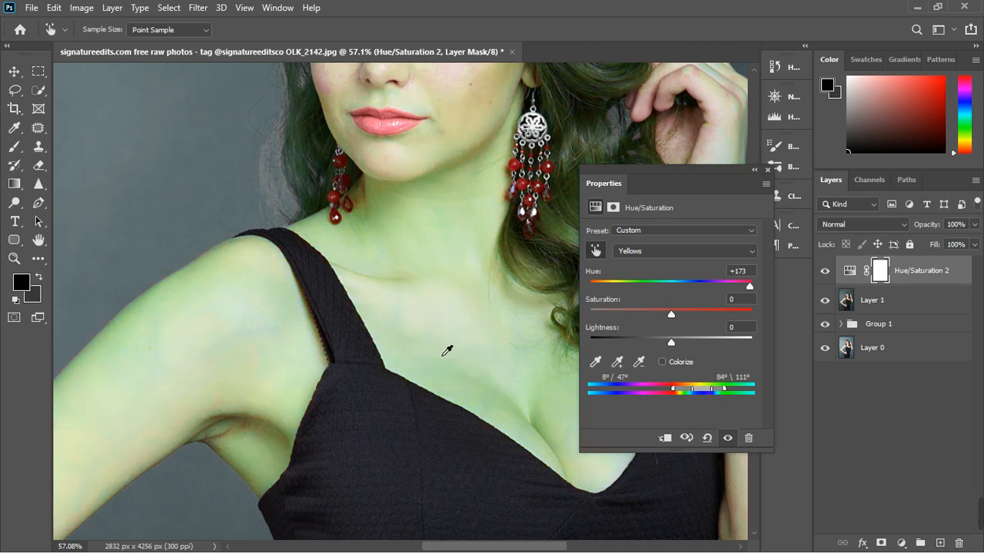
- Refine the lower end of the Yellows range to 16°/33° so that it targets the neck and shoulder skin
{"action": "scroll", "coordinate": [439, 325], "scroll_direction": "down", "scroll_amount": 4}
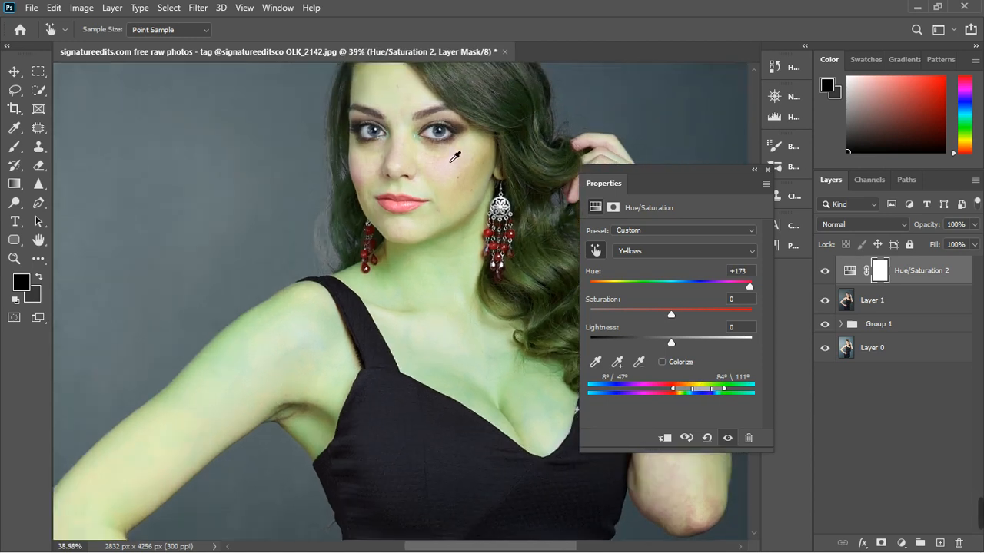
{"action": "scroll", "coordinate": [455, 156], "scroll_direction": "up", "scroll_amount": 1}
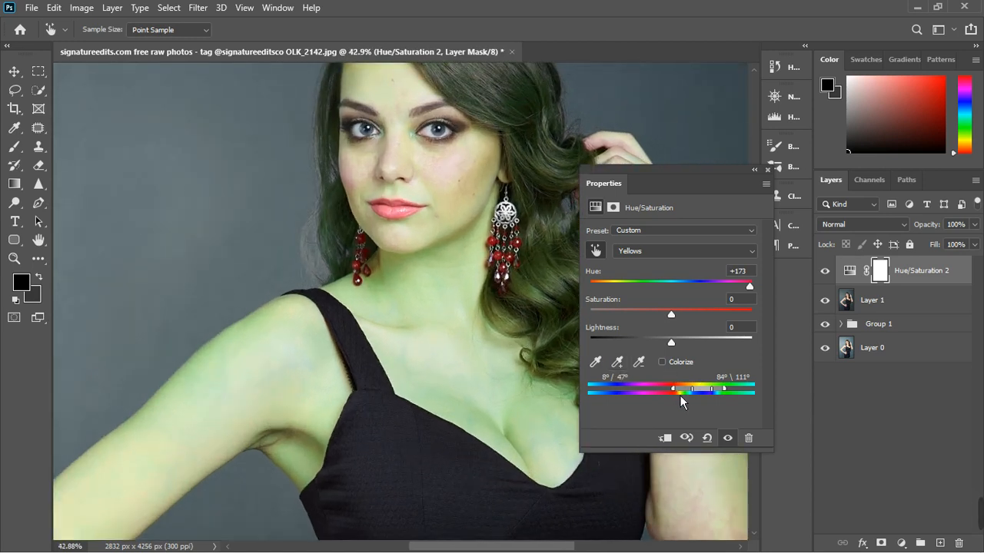
{"action": "left_click_drag", "start_coordinate": [683, 397], "coordinate": [685, 395]}
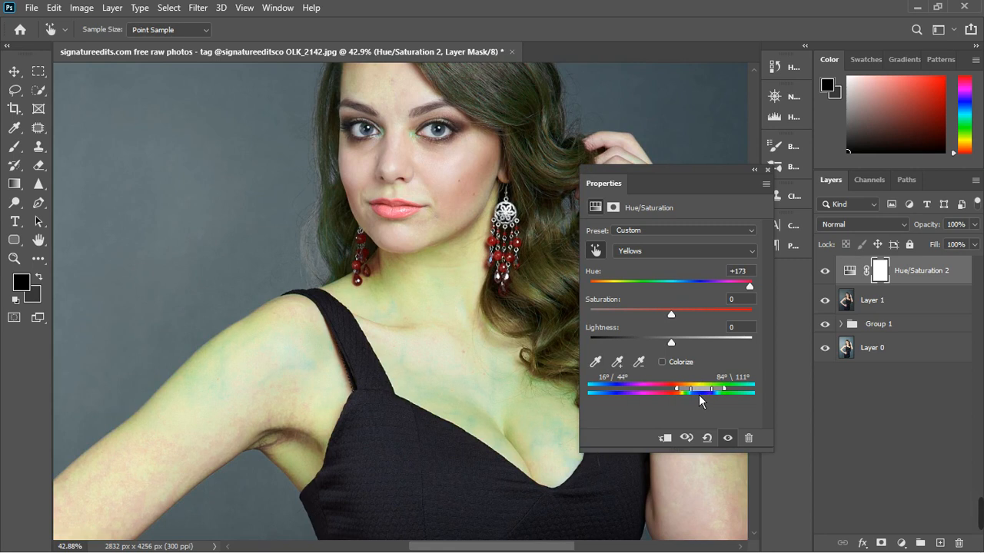
{"action": "left_click_drag", "start_coordinate": [698, 395], "coordinate": [693, 395]}
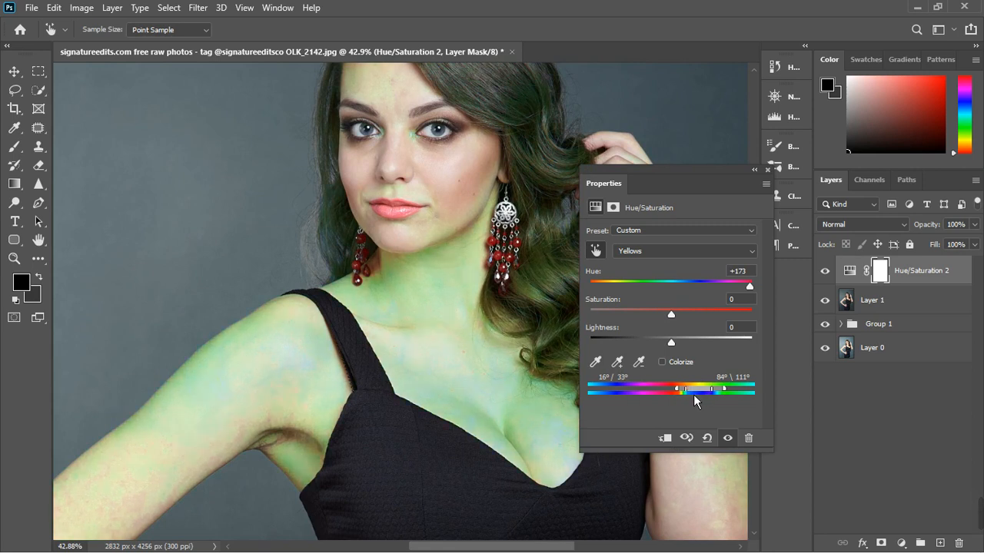
{"action": "scroll", "coordinate": [293, 323], "scroll_direction": "down", "scroll_amount": 4}
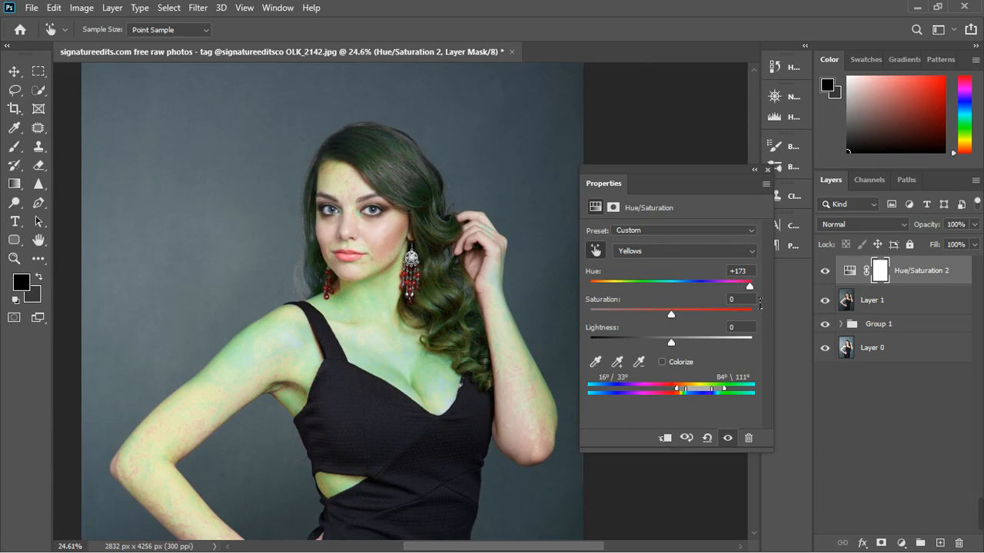
- Set the Yellows Hue to -15 and compare the portrait with and without the adjustment
{"action": "left_click_drag", "start_coordinate": [754, 293], "coordinate": [678, 297]}
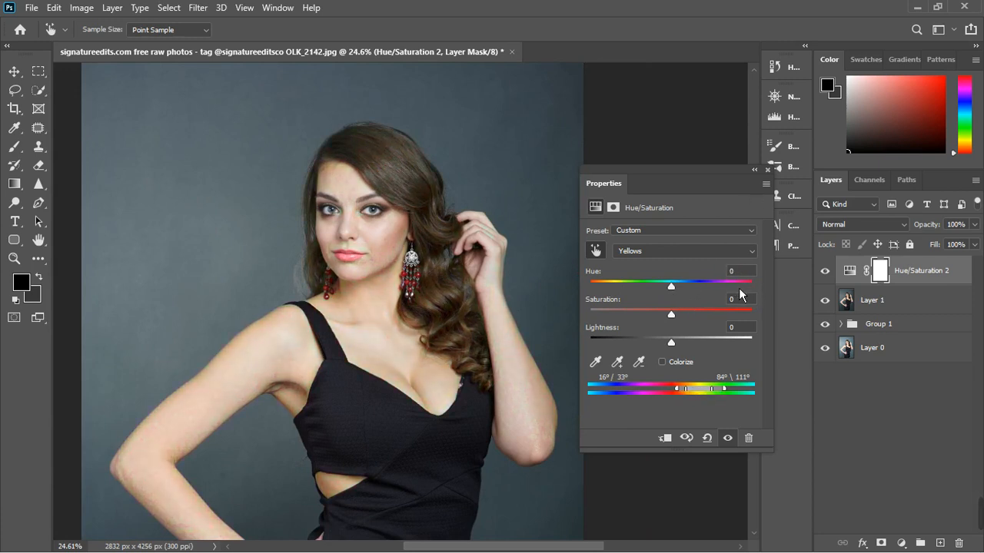
{"action": "scroll", "coordinate": [336, 227], "scroll_direction": "up", "scroll_amount": 1}
{"action": "scroll", "coordinate": [335, 228], "scroll_direction": "up", "scroll_amount": 2}
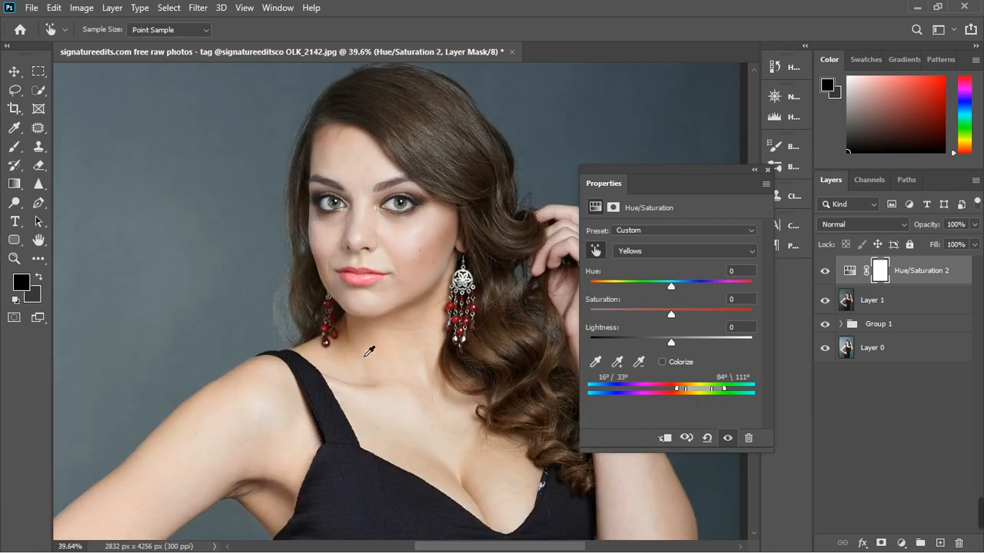
{"action": "scroll", "coordinate": [369, 351], "scroll_direction": "up", "scroll_amount": 2}
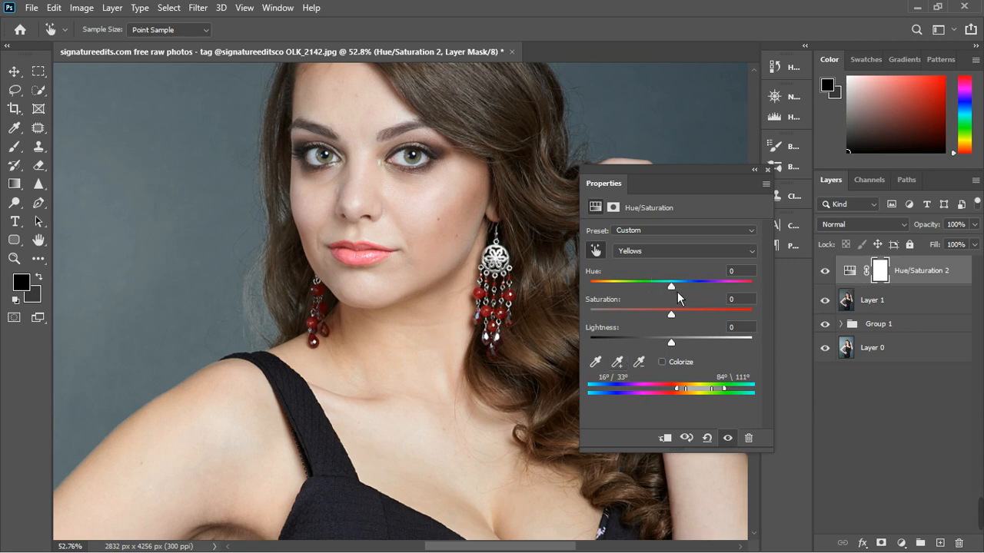
{"action": "left_click_drag", "start_coordinate": [677, 291], "coordinate": [667, 296]}
{"action": "mouse_move", "coordinate": [669, 296]}
{"action": "left_mouse_down"}
{"action": "mouse_move", "coordinate": [697, 289]}
{"action": "mouse_move", "coordinate": [666, 291]}
{"action": "left_mouse_up"}
{"action": "scroll", "coordinate": [370, 290], "scroll_direction": "down", "scroll_amount": 5}
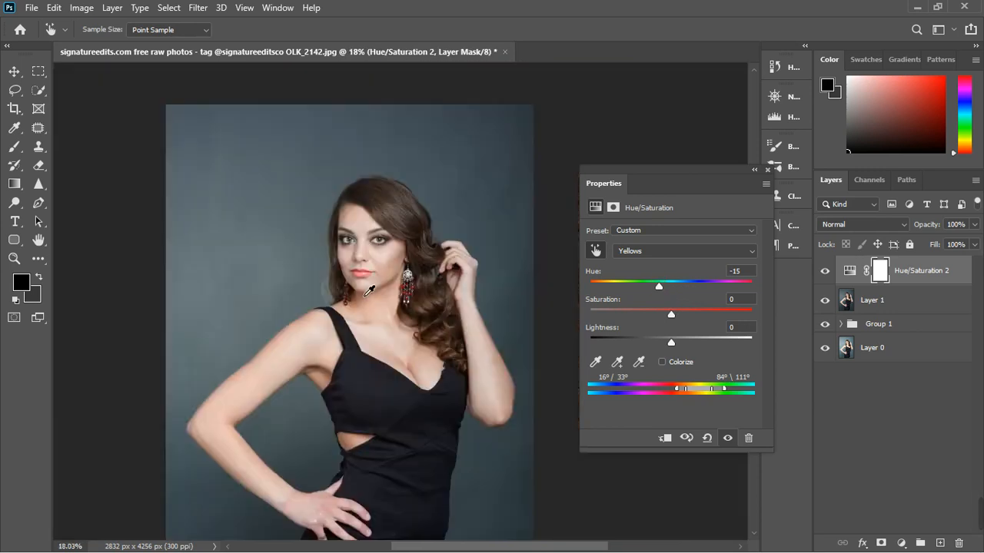
{"action": "left_click", "coordinate": [732, 442]}
{"action": "left_click", "coordinate": [733, 443]}
- Lower the Yellows Saturation to -15 and compare the portrait with and without the adjustment
{"action": "scroll", "coordinate": [364, 290], "scroll_direction": "up", "scroll_amount": 2}
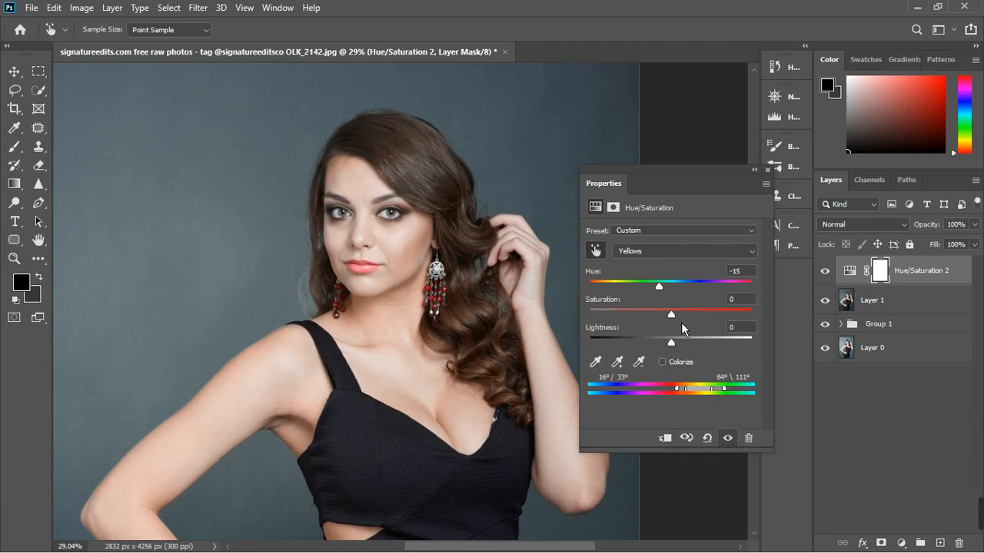
{"action": "left_click_drag", "start_coordinate": [681, 323], "coordinate": [665, 328]}
{"action": "left_click_drag", "start_coordinate": [666, 325], "coordinate": [658, 322]}
{"action": "left_click_drag", "start_coordinate": [661, 318], "coordinate": [666, 318]}
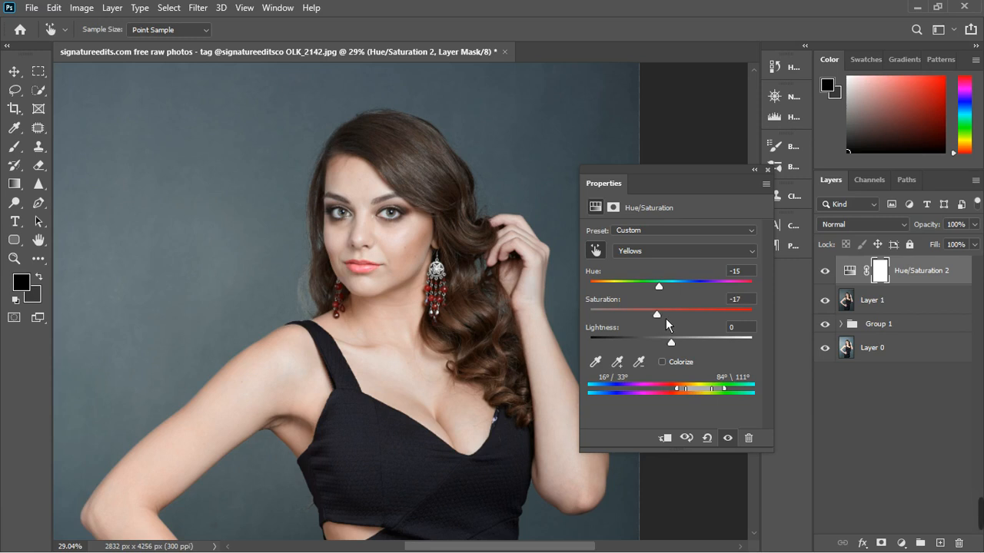
{"action": "left_click", "coordinate": [728, 437]}
{"action": "left_click", "coordinate": [728, 437]}
{"action": "scroll", "coordinate": [329, 286], "scroll_direction": "down", "scroll_amount": 2}
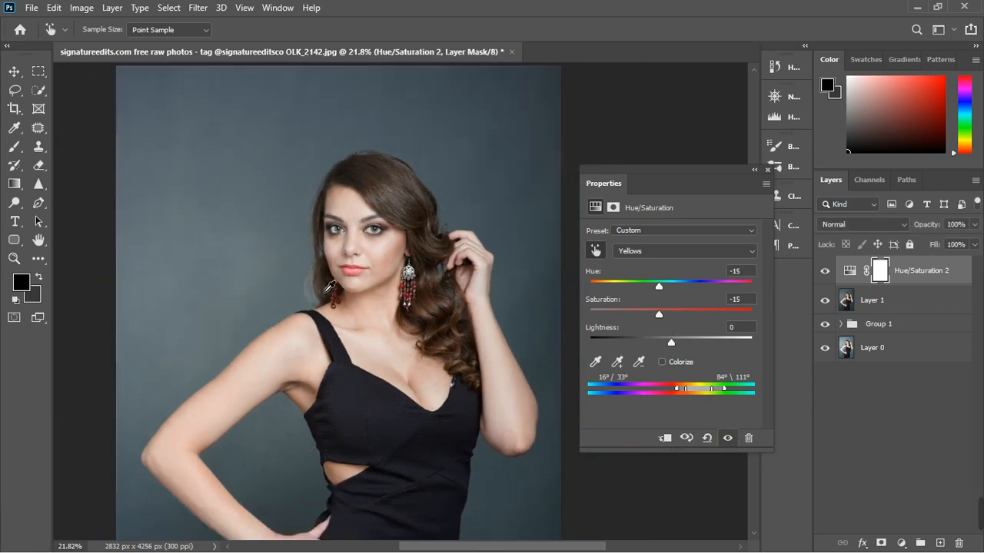
{"action": "scroll", "coordinate": [329, 286], "scroll_direction": "down", "scroll_amount": 1}
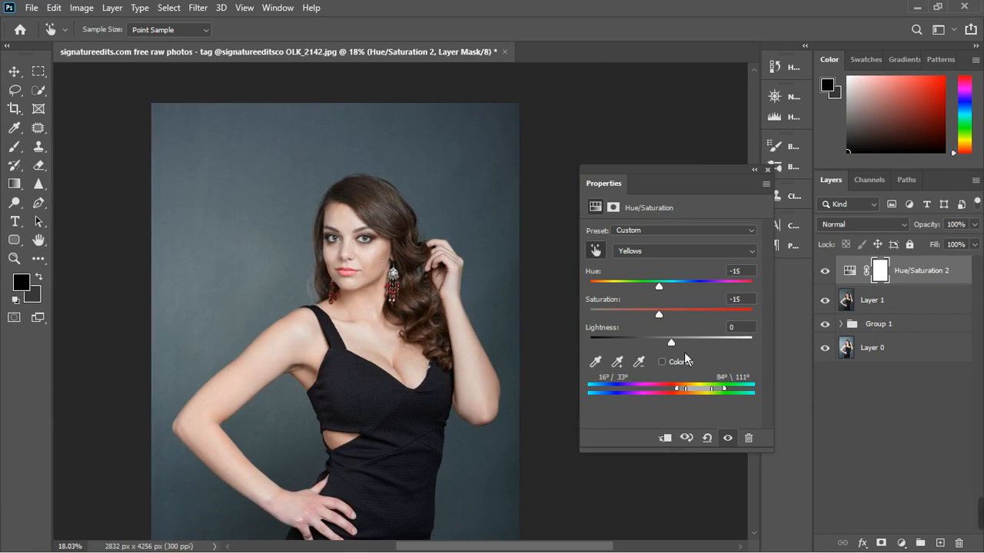
- Try the Yellows Lightness at +19 and settle it at -25
{"action": "mouse_move", "coordinate": [676, 350]}
{"action": "left_mouse_down"}
{"action": "mouse_move", "coordinate": [652, 346]}
{"action": "mouse_move", "coordinate": [736, 352]}
{"action": "mouse_move", "coordinate": [610, 351]}
{"action": "mouse_move", "coordinate": [725, 352]}
{"action": "mouse_move", "coordinate": [693, 359]}
{"action": "left_mouse_up"}
{"action": "scroll", "coordinate": [376, 352], "scroll_direction": "up", "scroll_amount": 5}
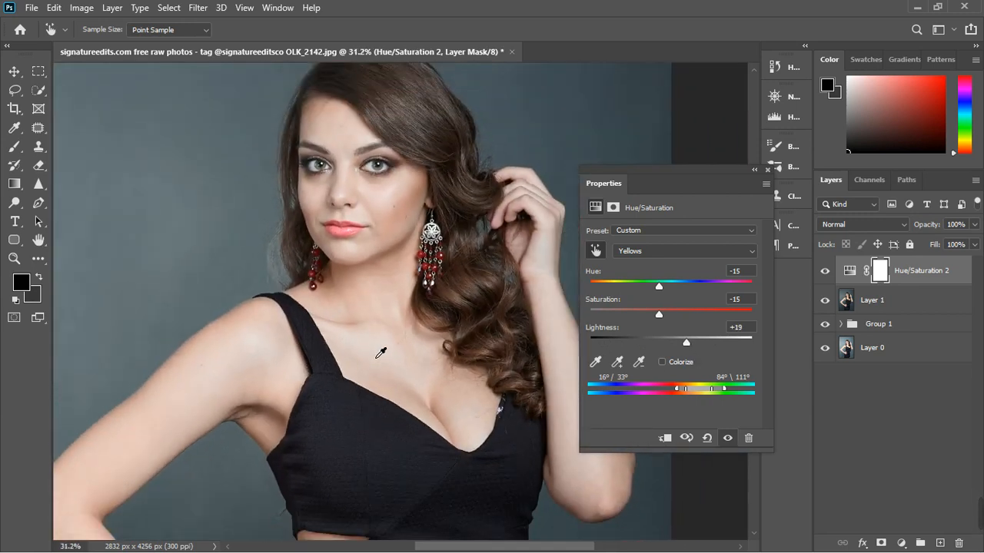
{"action": "left_click_drag", "start_coordinate": [692, 349], "coordinate": [657, 350]}
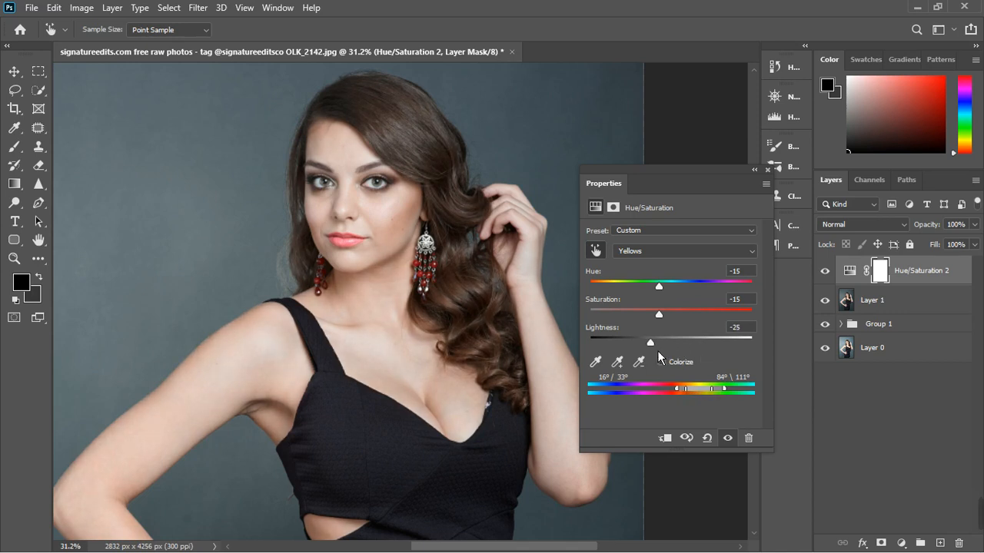
{"action": "scroll", "coordinate": [385, 339], "scroll_direction": "down", "scroll_amount": 4}
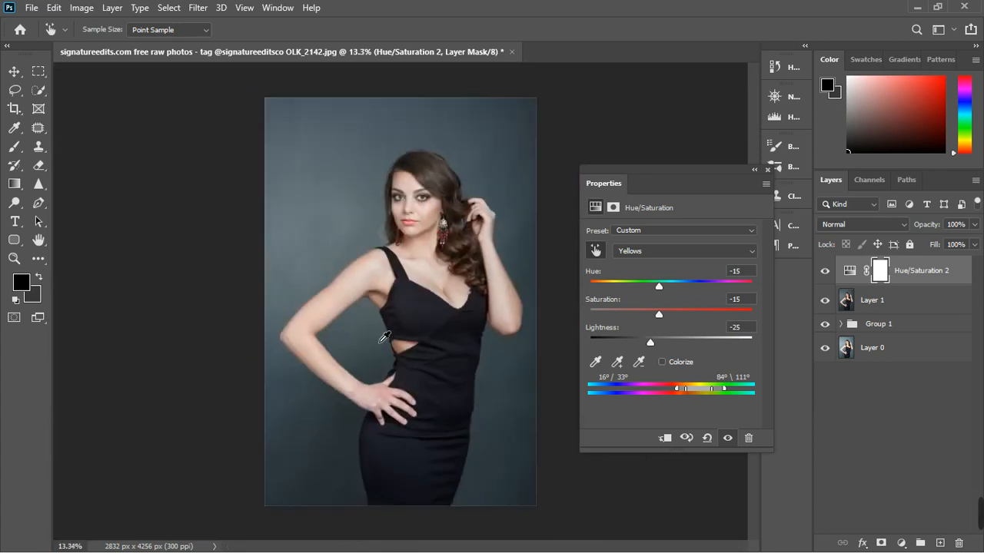
- Close the adjustment settings and examine the skin tones with Hue/Saturation 2 toggled off and on
{"action": "left_click", "coordinate": [768, 171]}
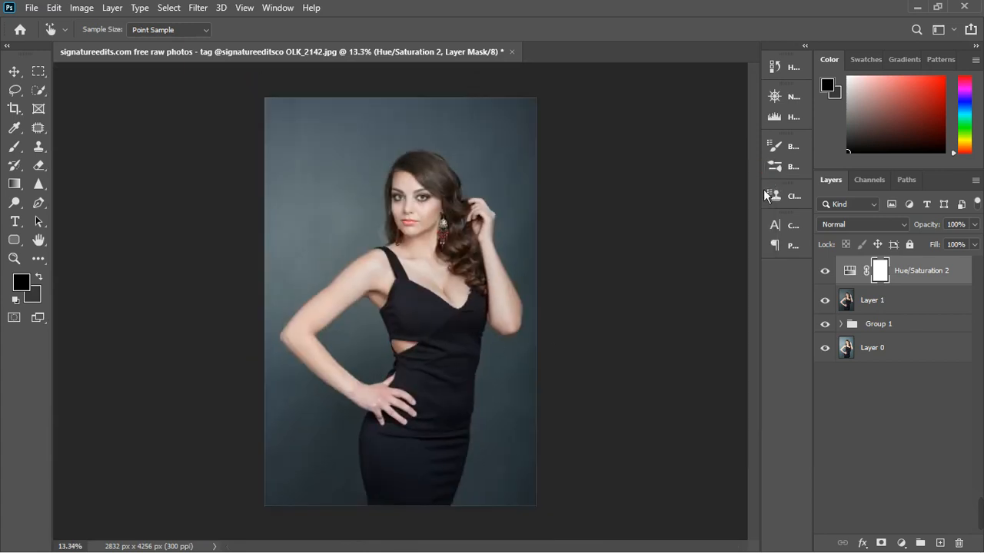
{"action": "left_click", "coordinate": [827, 272]}
{"action": "scroll", "coordinate": [461, 233], "scroll_direction": "up", "scroll_amount": 3}
{"action": "scroll", "coordinate": [446, 234], "scroll_direction": "up", "scroll_amount": 2}
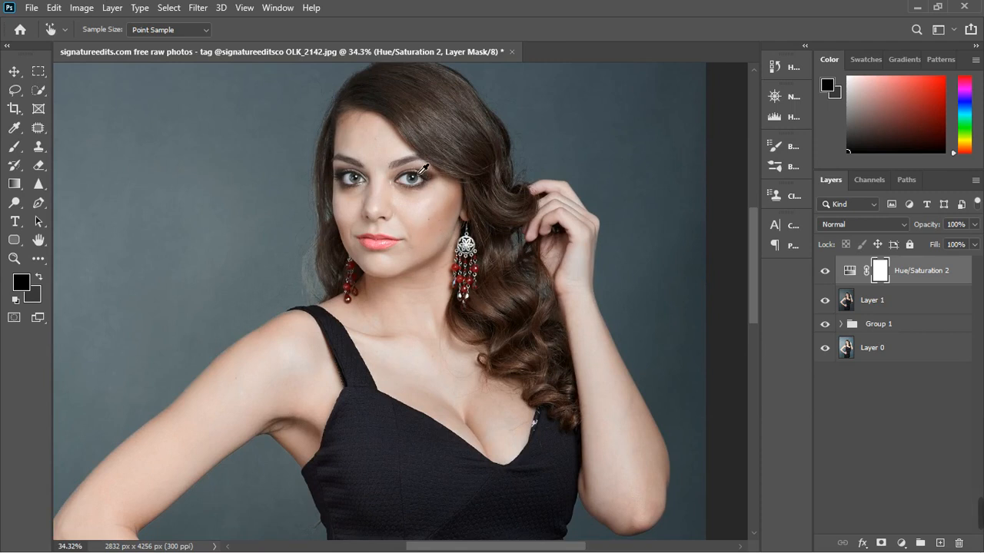
{"action": "scroll", "coordinate": [423, 171], "scroll_direction": "up", "scroll_amount": 2}
{"action": "scroll", "coordinate": [446, 236], "scroll_direction": "down", "scroll_amount": 2}
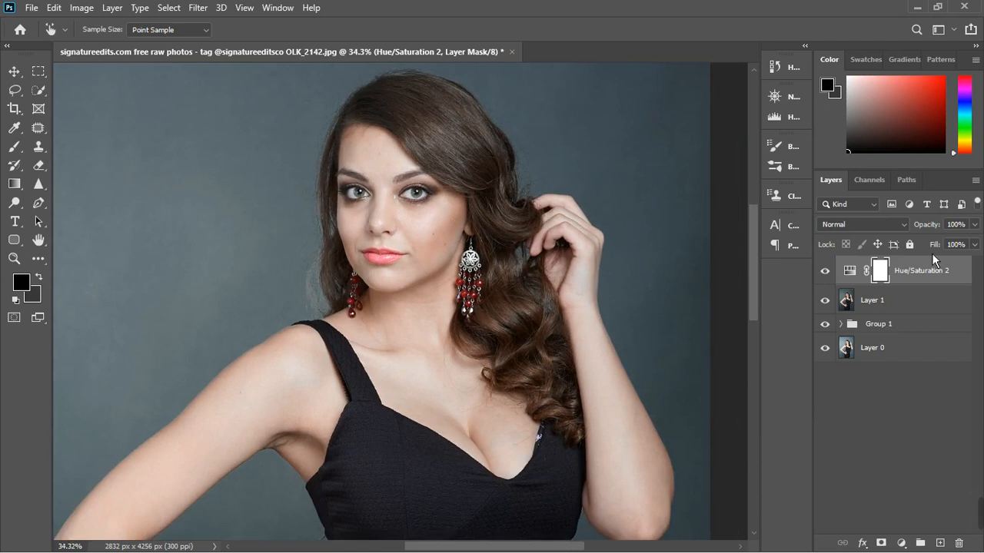
- Open the list of adjustment types for a new layer above Hue/Saturation 2
{"action": "left_click", "coordinate": [902, 544]}
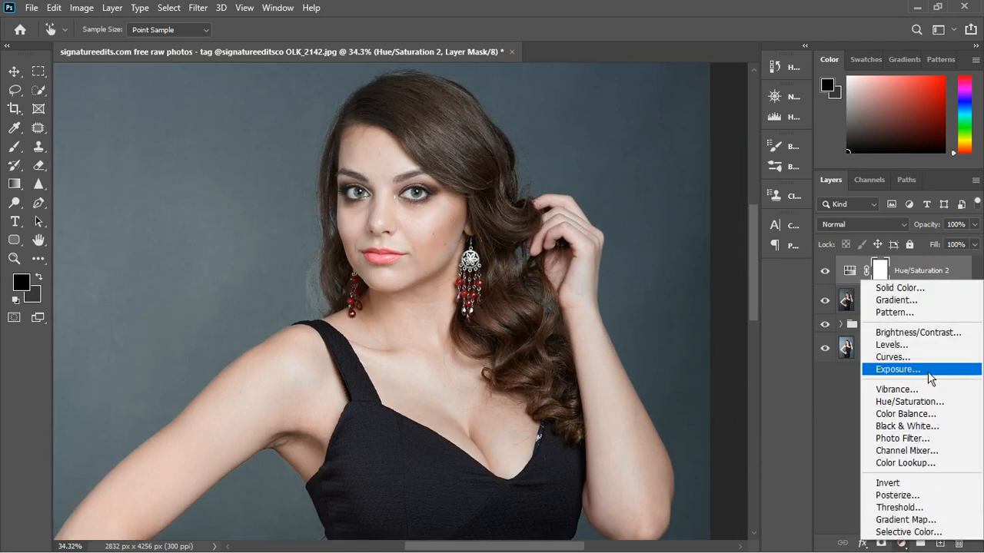
- Add an Exposure adjustment layer above Hue/Saturation 2 and set its Gamma Correction to 0.86
{"action": "left_click", "coordinate": [897, 370]}
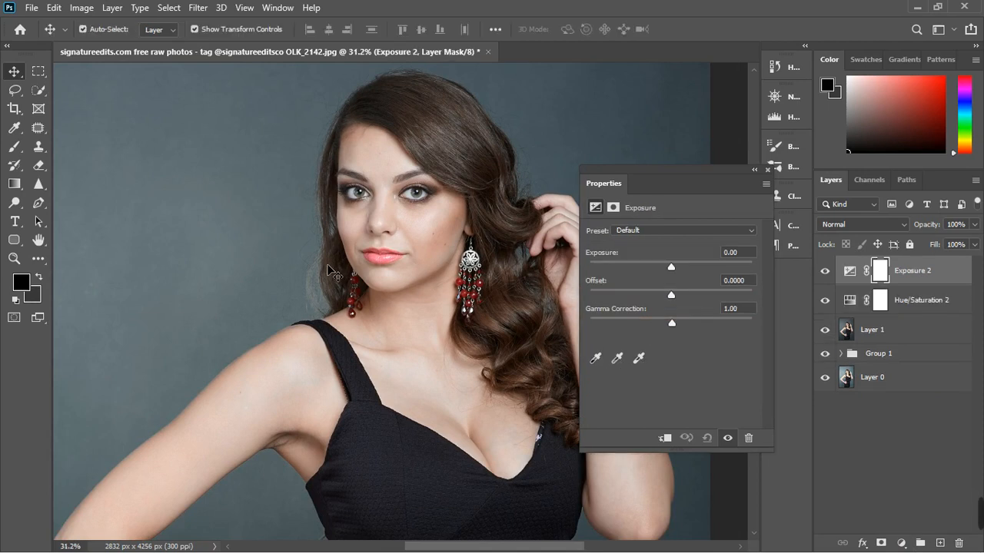
{"action": "scroll", "coordinate": [327, 269], "scroll_direction": "down", "scroll_amount": 4}
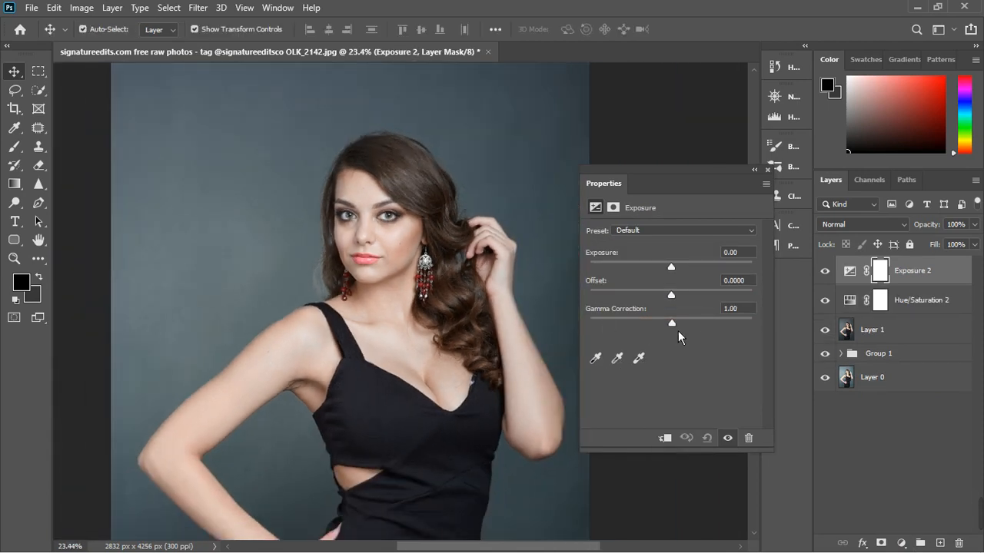
{"action": "left_click_drag", "start_coordinate": [678, 331], "coordinate": [685, 330]}
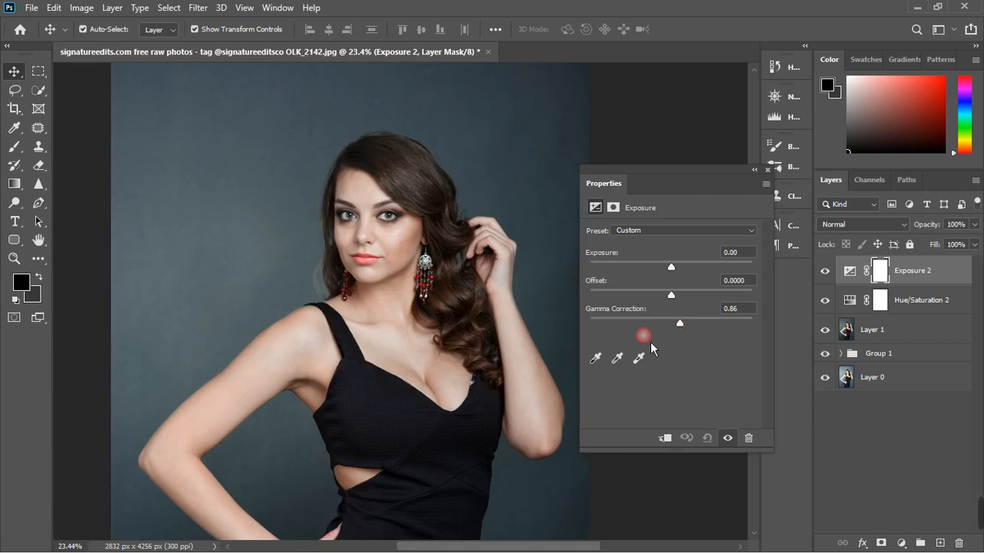
{"action": "scroll", "coordinate": [435, 340], "scroll_direction": "down", "scroll_amount": 4}
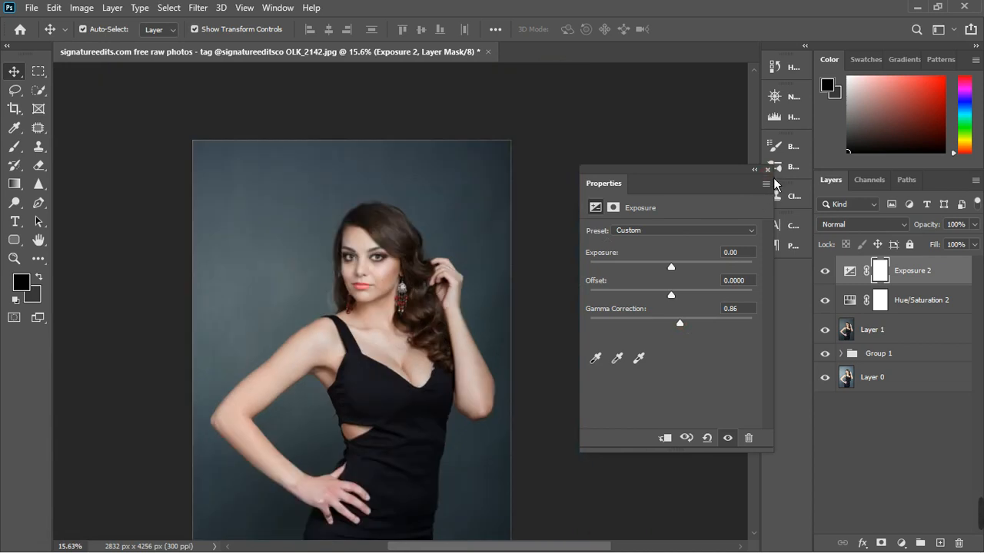
{"action": "left_click", "coordinate": [767, 169]}
{"action": "scroll", "coordinate": [472, 242], "scroll_direction": "down", "scroll_amount": 4}
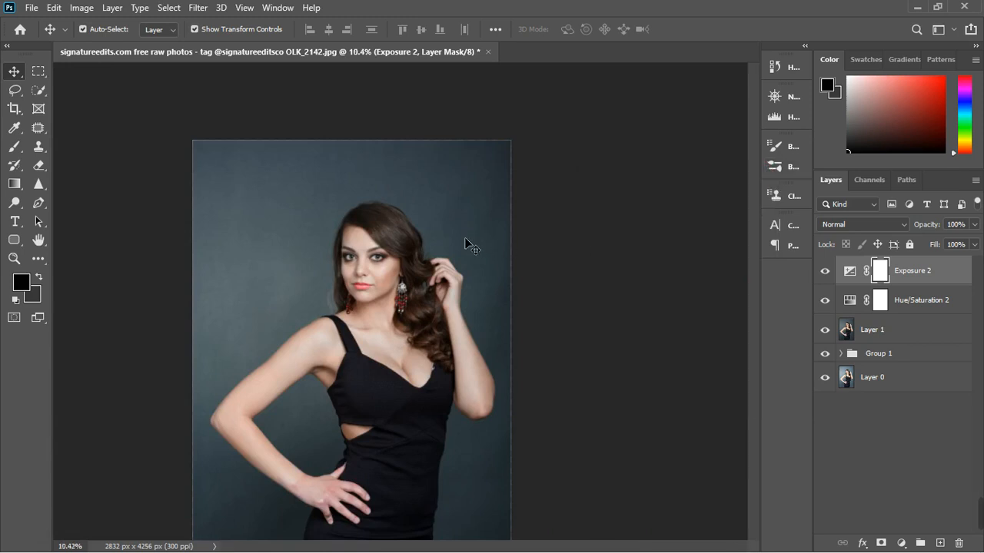
{"action": "scroll", "coordinate": [453, 288], "scroll_direction": "up", "scroll_amount": 1}
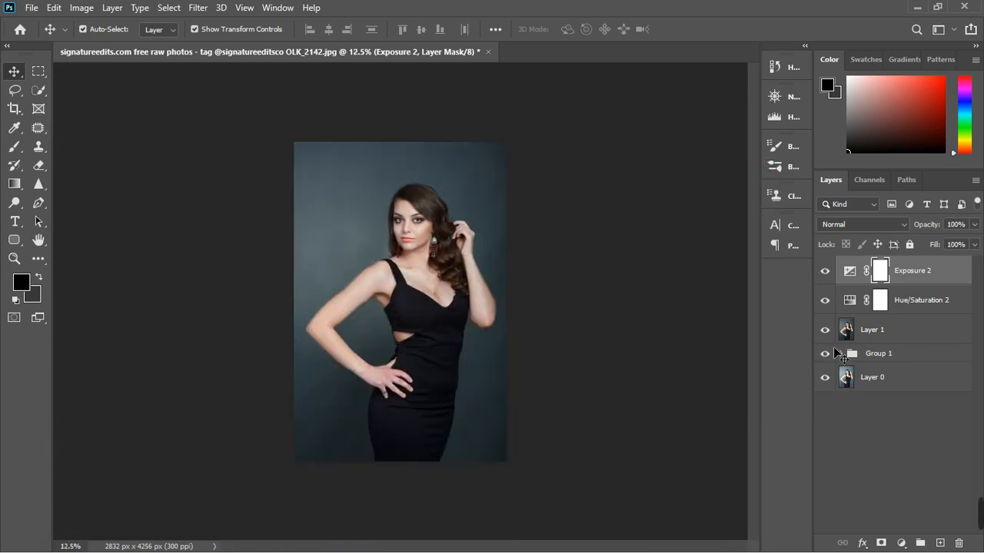
{"action": "scroll", "coordinate": [466, 240], "scroll_direction": "up", "scroll_amount": 3}
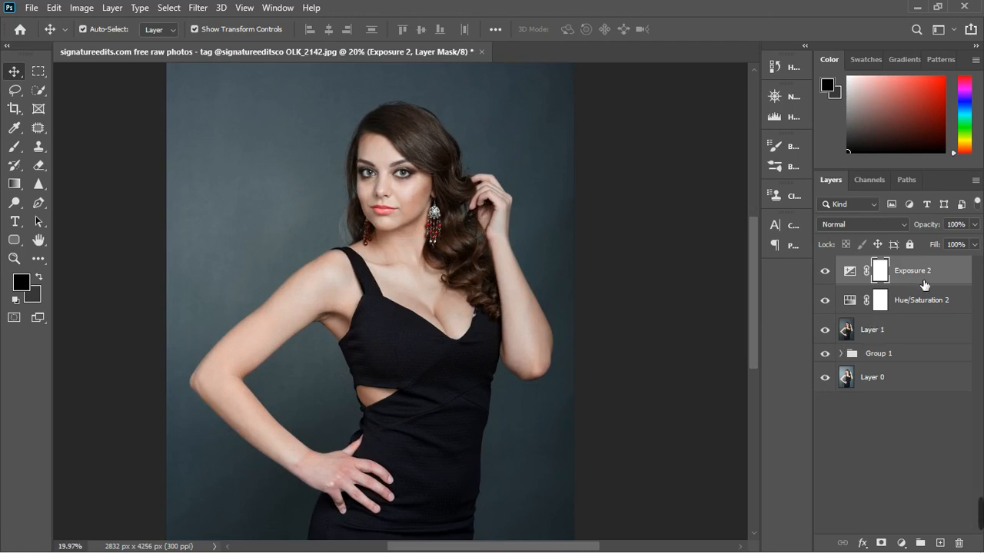
- Add a Color Balance adjustment layer above Exposure 2 and shift its Shadows tone slightly toward red
{"action": "left_click", "coordinate": [900, 544]}
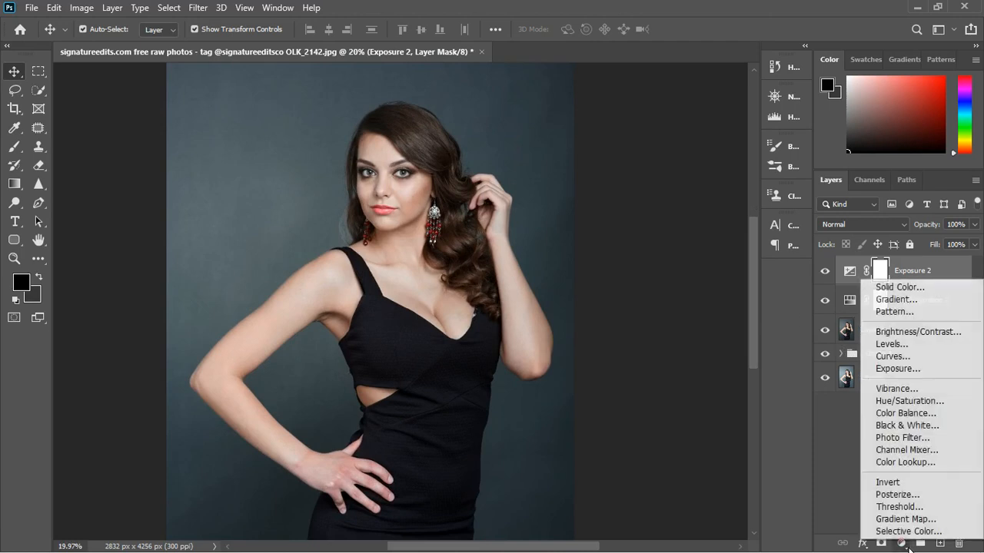
{"action": "left_click", "coordinate": [911, 415]}
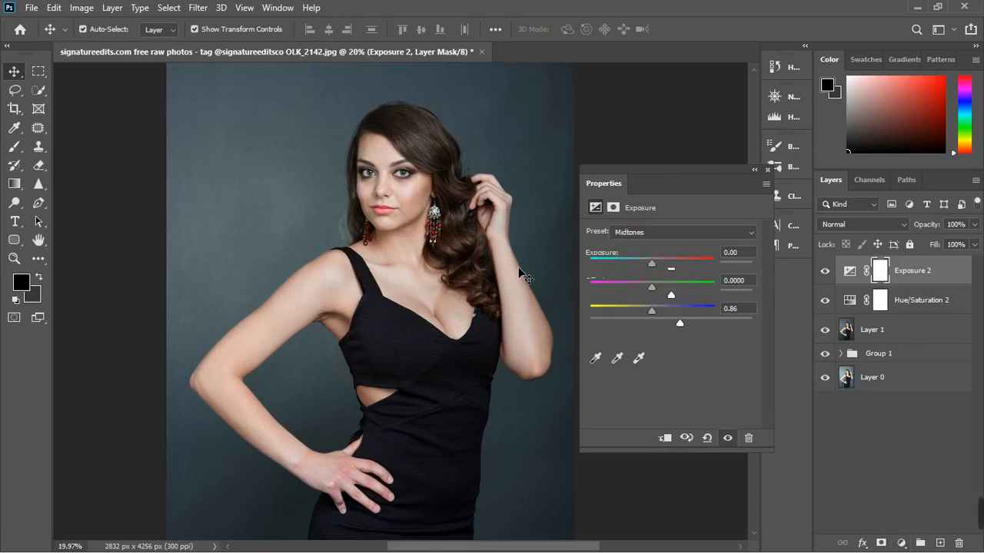
{"action": "scroll", "coordinate": [402, 209], "scroll_direction": "up", "scroll_amount": 1}
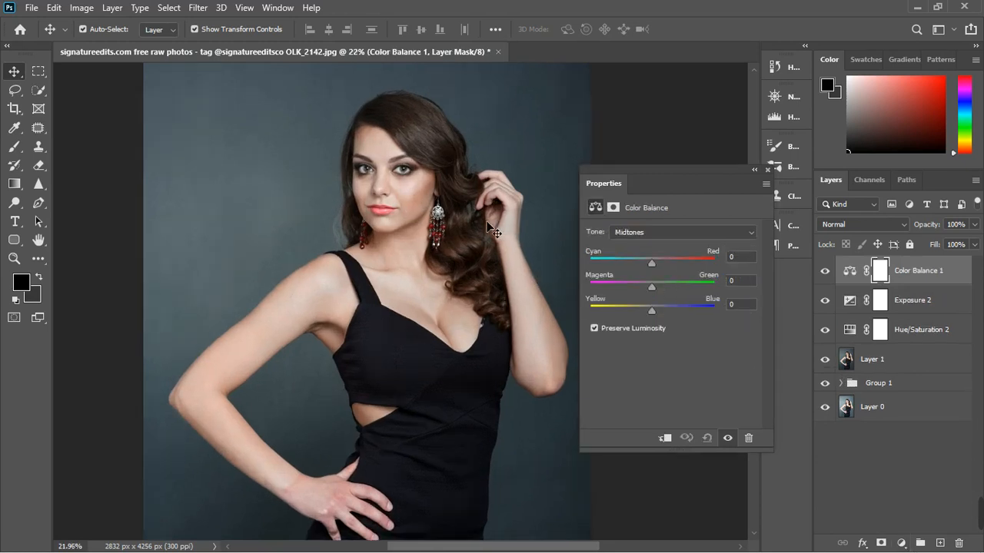
{"action": "left_click", "coordinate": [666, 239]}
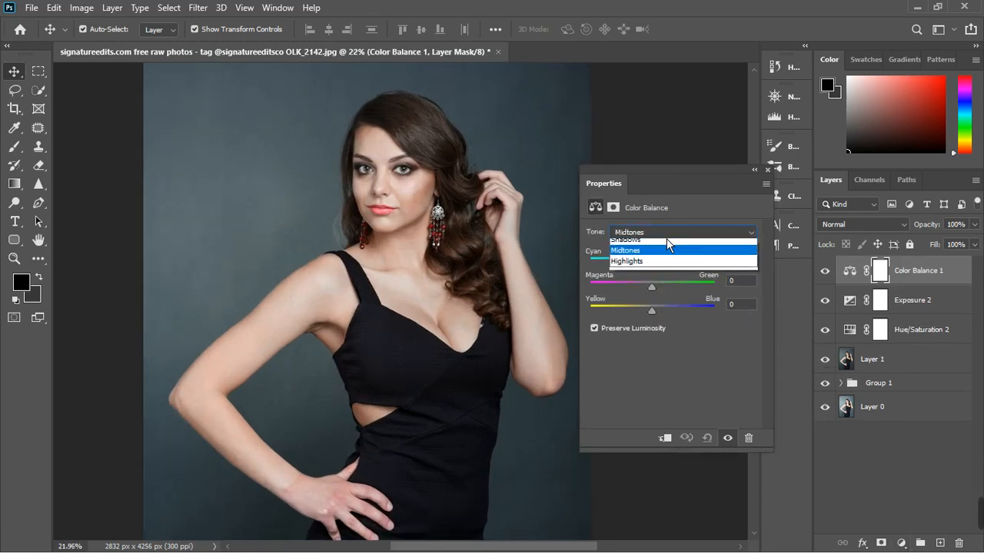
{"action": "left_click", "coordinate": [657, 252]}
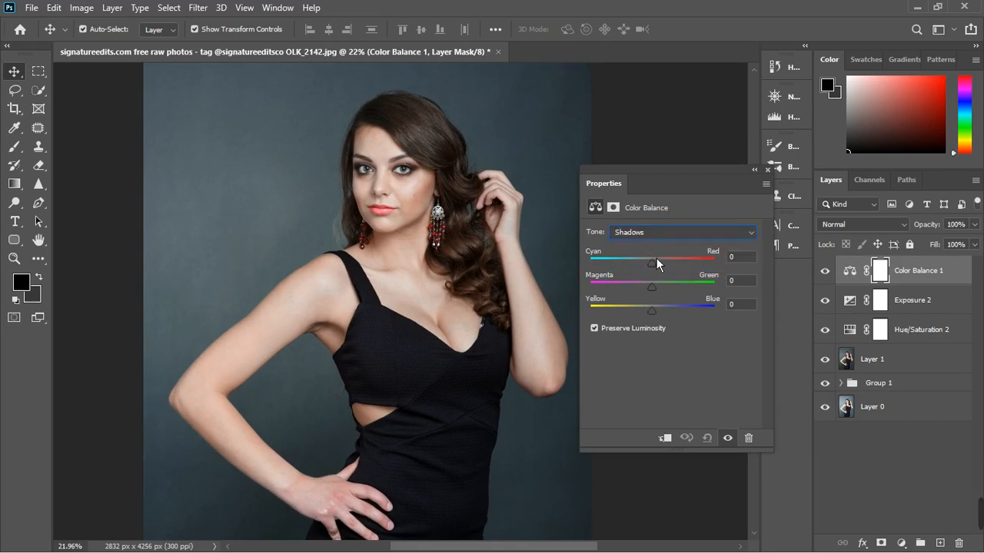
{"action": "left_click_drag", "start_coordinate": [658, 269], "coordinate": [666, 269]}
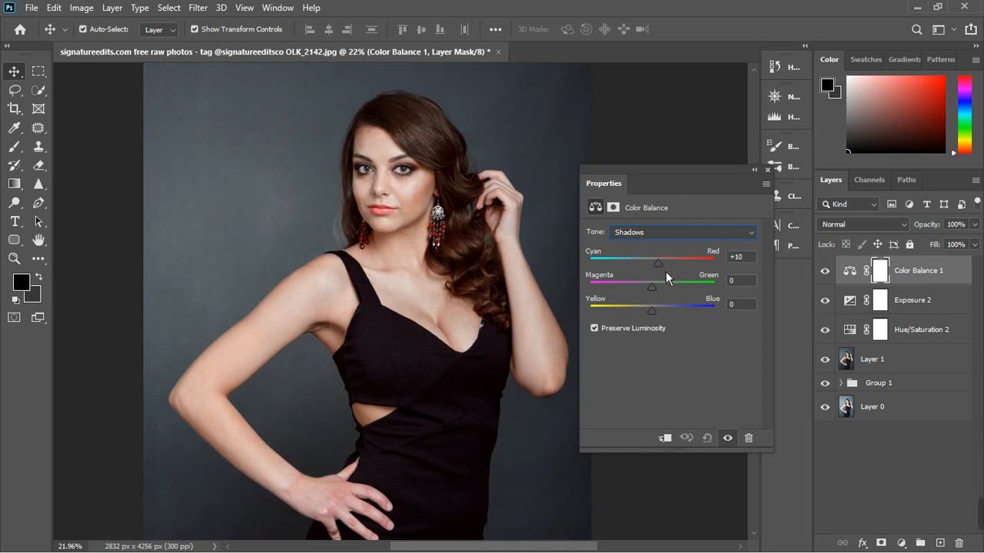
{"action": "left_click_drag", "start_coordinate": [665, 272], "coordinate": [664, 272]}
{"action": "left_click_drag", "start_coordinate": [664, 273], "coordinate": [663, 273]}
{"action": "left_click", "coordinate": [772, 175]}
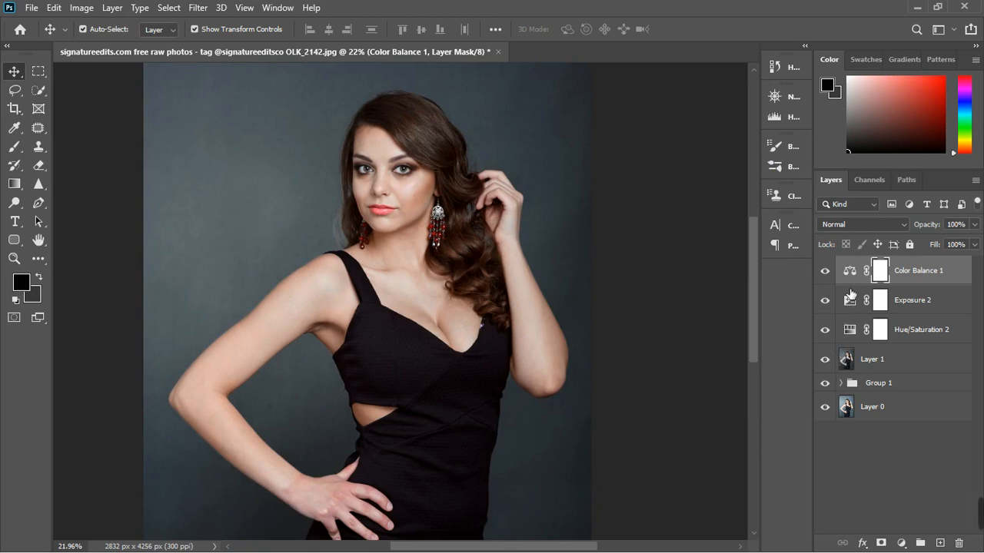
- Copy the Hue/Saturation 1 mask from Group 1 onto the Color Balance layer and invert it to limit the effect to the woman
{"action": "left_click", "coordinate": [843, 383]}
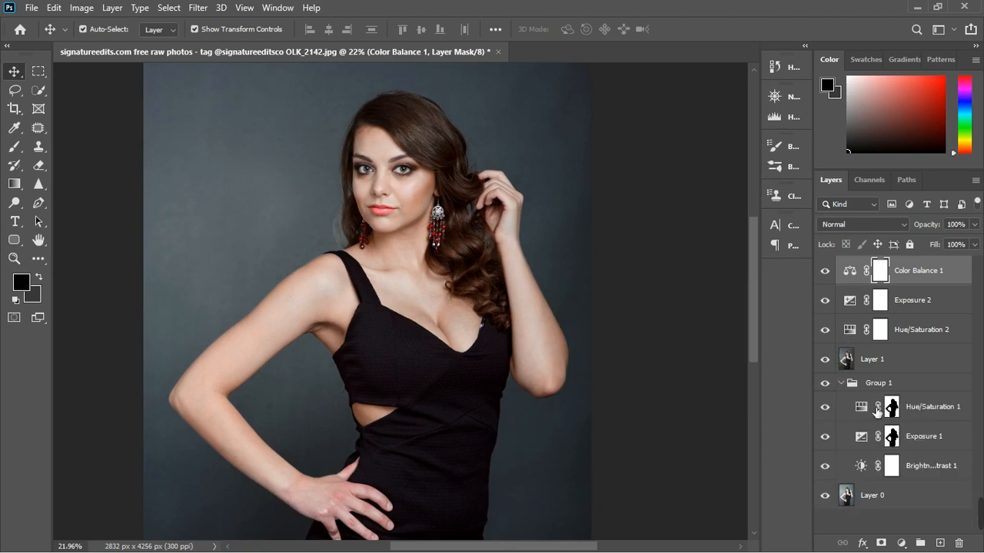
{"action": "left_click", "coordinate": [893, 409]}
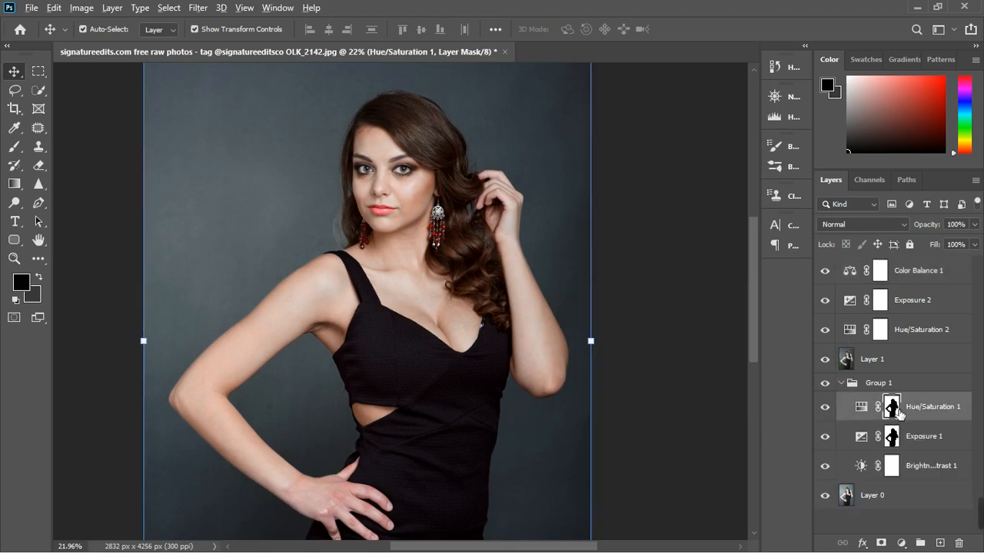
{"action": "left_click_drag", "start_coordinate": [898, 414], "coordinate": [883, 285]}
{"action": "left_click", "coordinate": [419, 218]}
{"action": "left_click", "coordinate": [883, 275]}
{"action": "key", "text": "ctrl+i"}
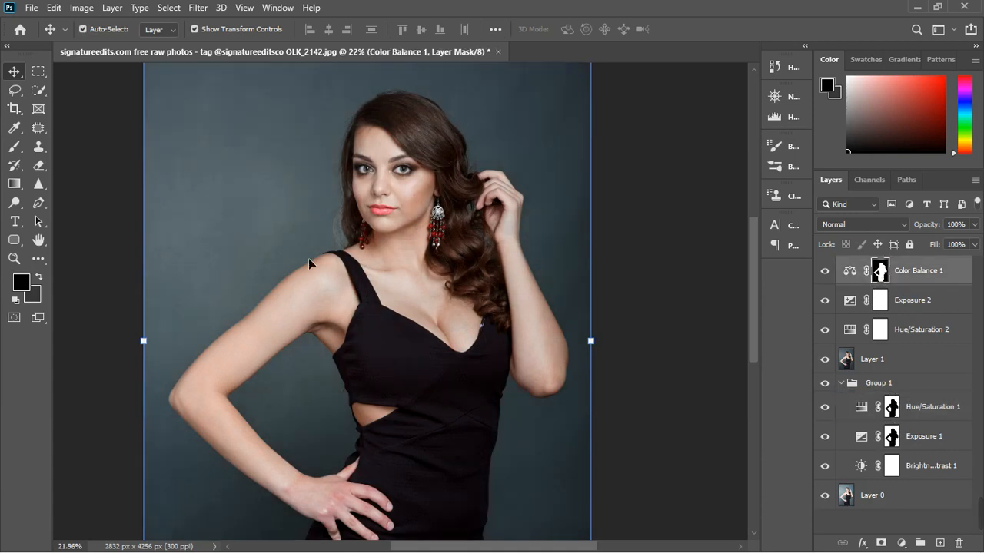
- Set the Color Balance layer's Shadows to Cyan–Red +6, Magenta–Green -2 and Yellow–Blue 0
{"action": "double_click", "coordinate": [852, 273]}
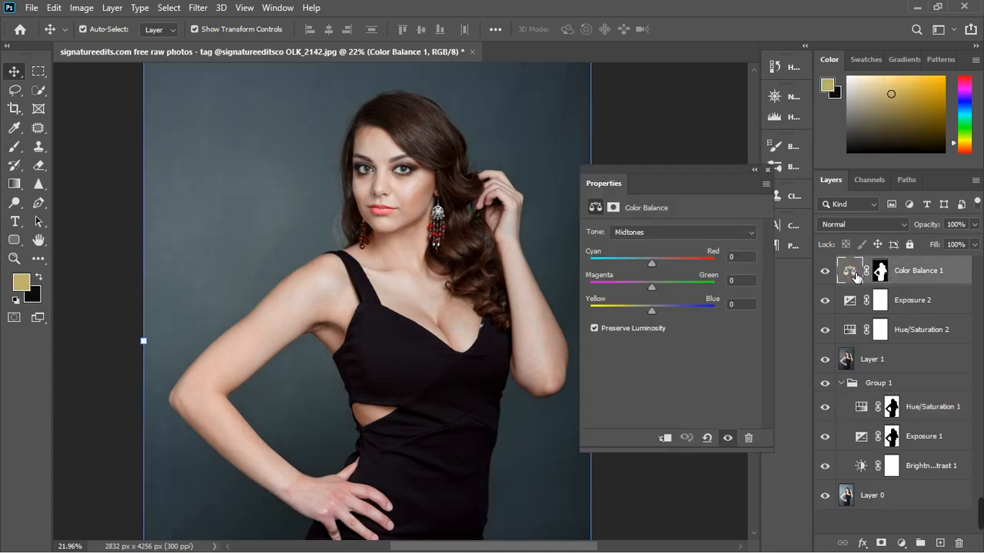
{"action": "left_click", "coordinate": [665, 233]}
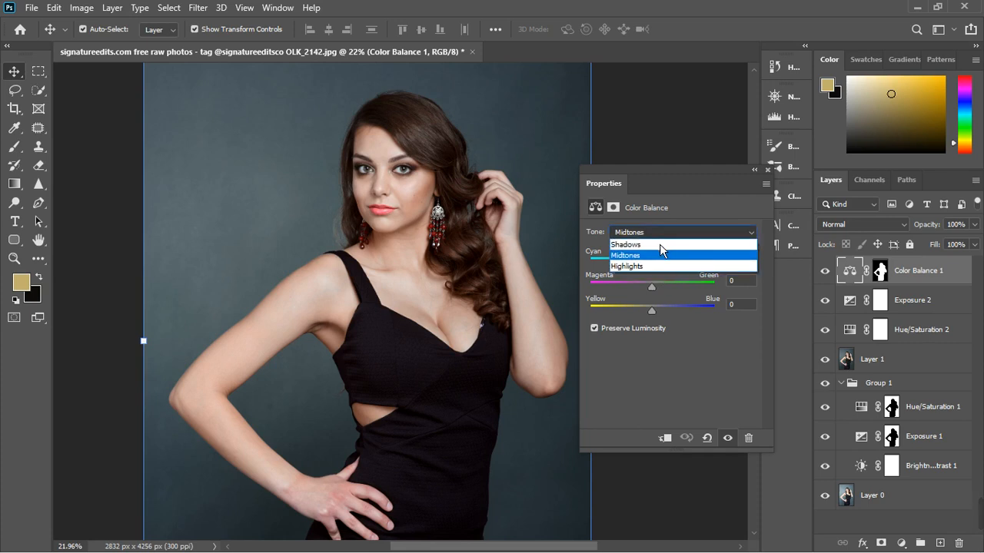
{"action": "left_click", "coordinate": [660, 246]}
{"action": "left_click_drag", "start_coordinate": [651, 262], "coordinate": [669, 264]}
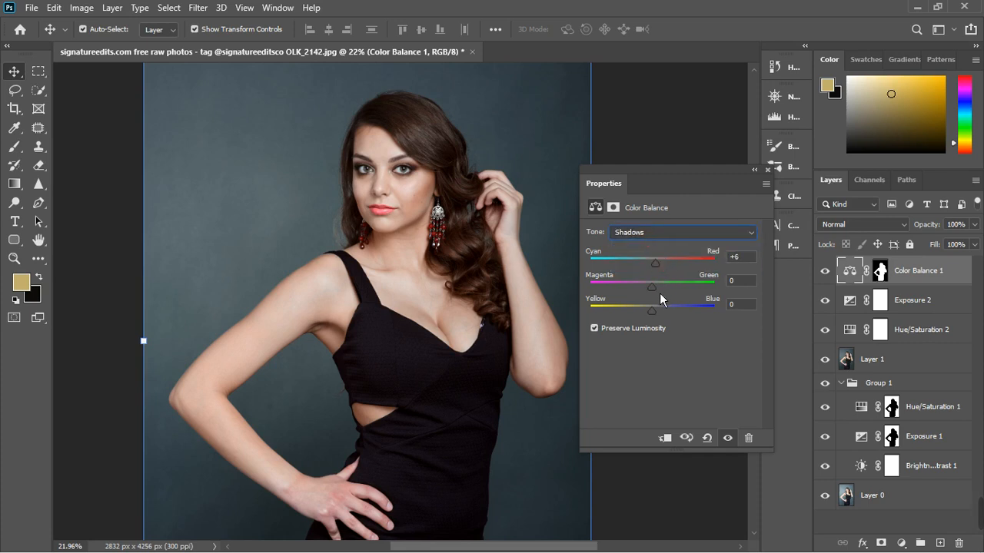
{"action": "left_click_drag", "start_coordinate": [658, 295], "coordinate": [656, 297]}
{"action": "left_click_drag", "start_coordinate": [657, 317], "coordinate": [655, 316]}
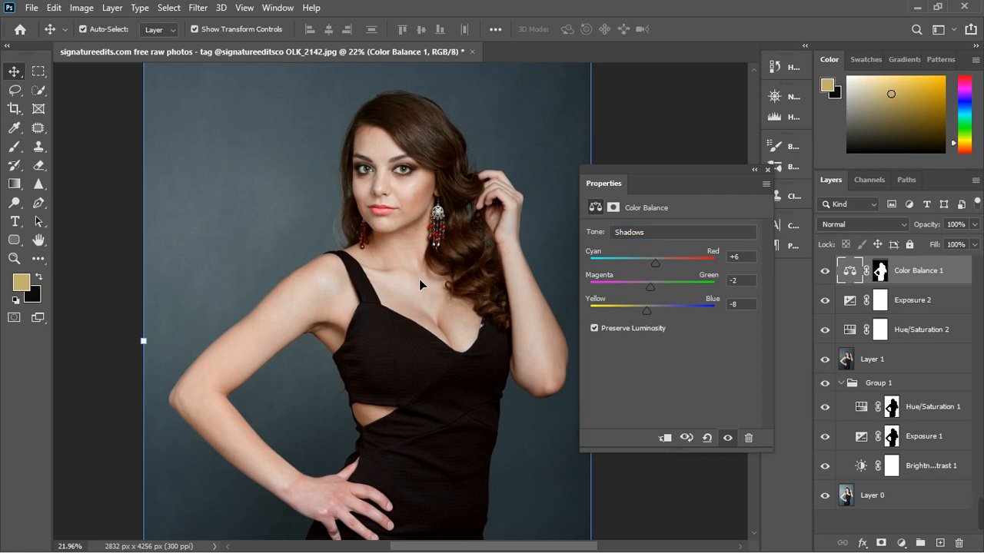
{"action": "key", "text": "ctrl+0"}
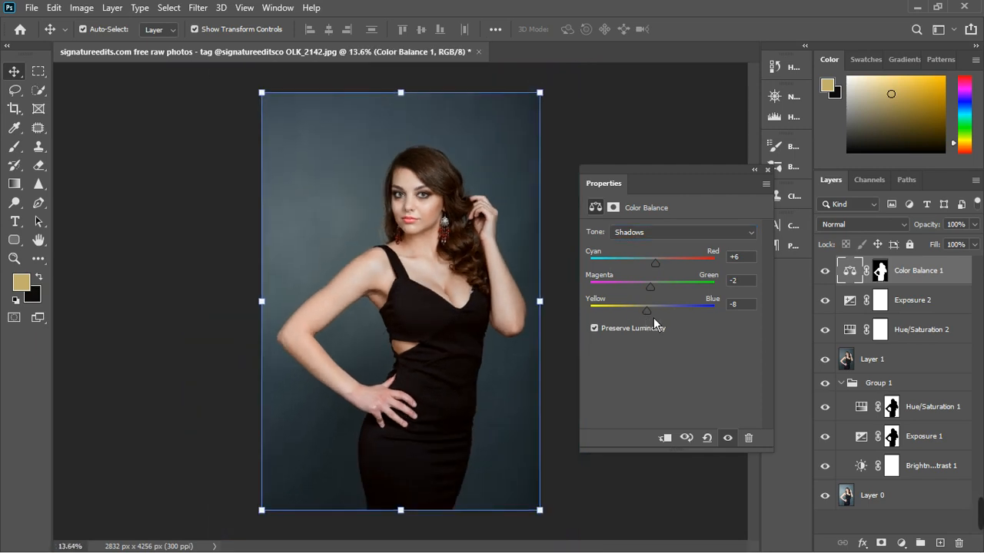
{"action": "left_click_drag", "start_coordinate": [654, 317], "coordinate": [662, 315]}
{"action": "left_click_drag", "start_coordinate": [663, 315], "coordinate": [663, 314]}
{"action": "left_click_drag", "start_coordinate": [740, 306], "coordinate": [713, 299]}
{"action": "type", "text": "0"}
- Set the Color Balance layer's Midtones to Cyan–Red +7, Magenta–Green -3 and Yellow–Blue 0
{"action": "left_click", "coordinate": [682, 236]}
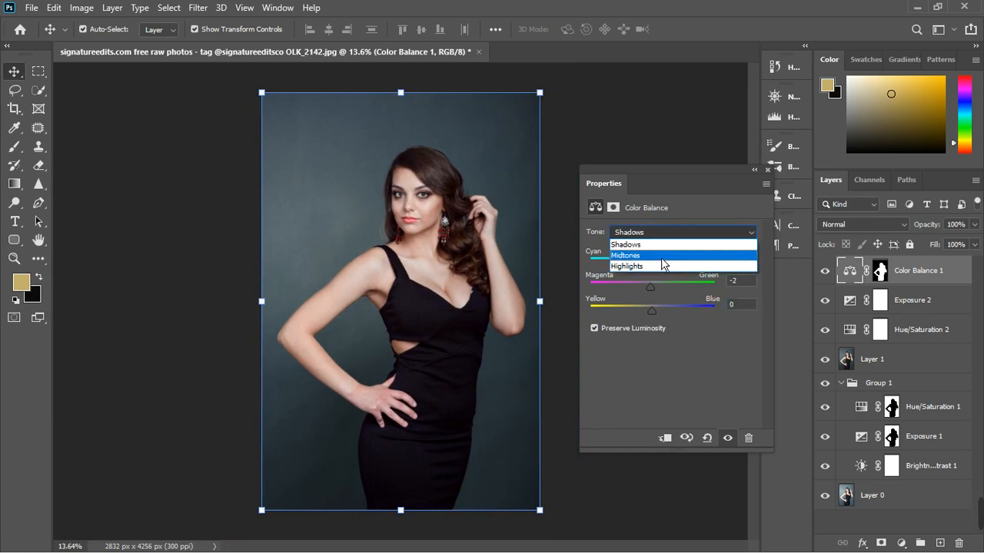
{"action": "left_click", "coordinate": [661, 257]}
{"action": "left_click_drag", "start_coordinate": [660, 270], "coordinate": [662, 269]}
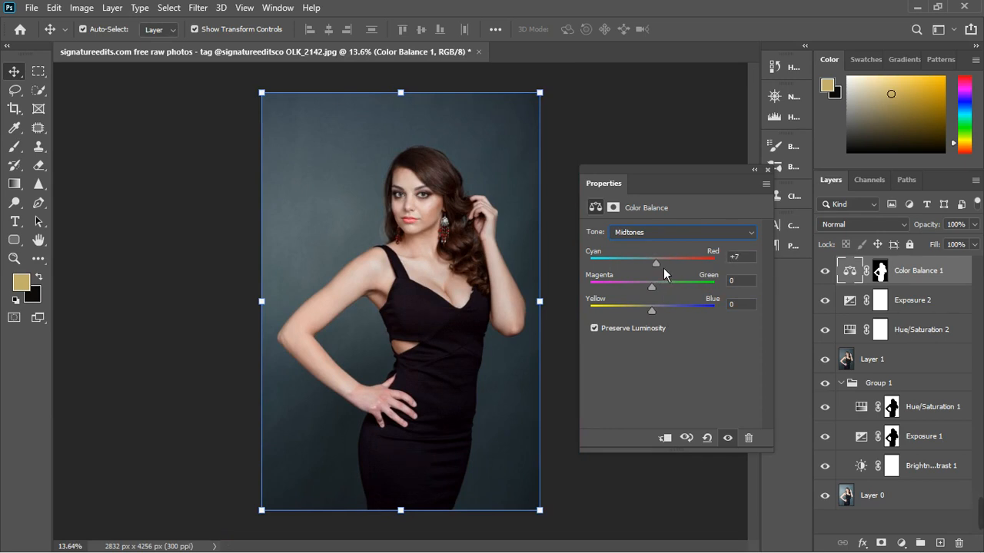
{"action": "left_click_drag", "start_coordinate": [659, 289], "coordinate": [658, 290]}
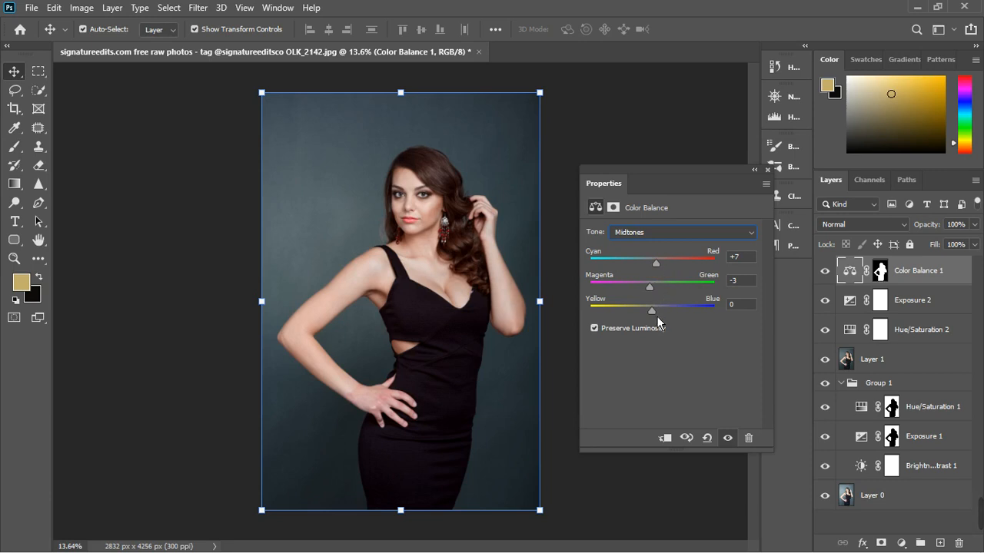
{"action": "left_click_drag", "start_coordinate": [658, 317], "coordinate": [661, 322]}
{"action": "left_click", "coordinate": [734, 305]}
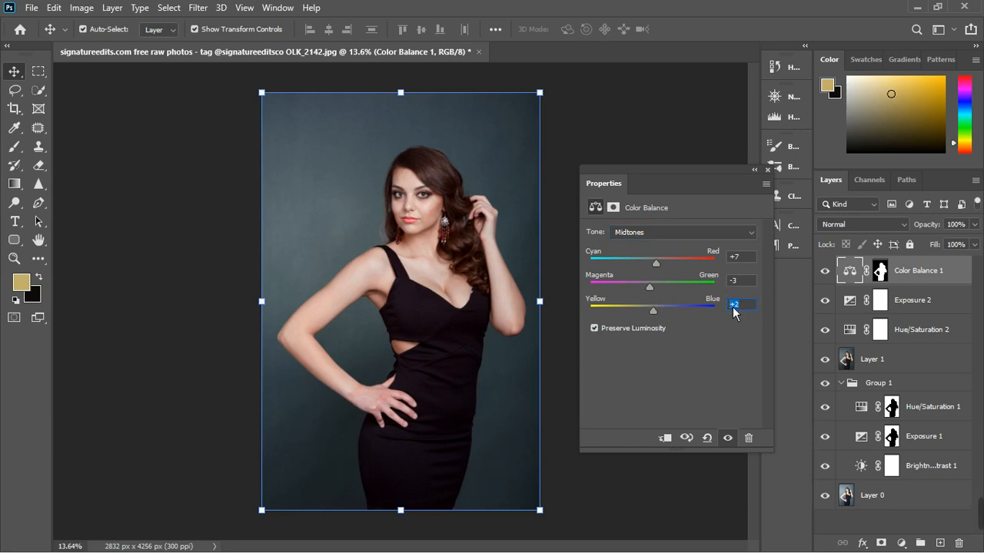
{"action": "type", "text": "0"}
- Set the Color Balance layer's Highlights to Cyan–Red +5 and Magenta–Green +3
{"action": "left_click", "coordinate": [664, 232]}
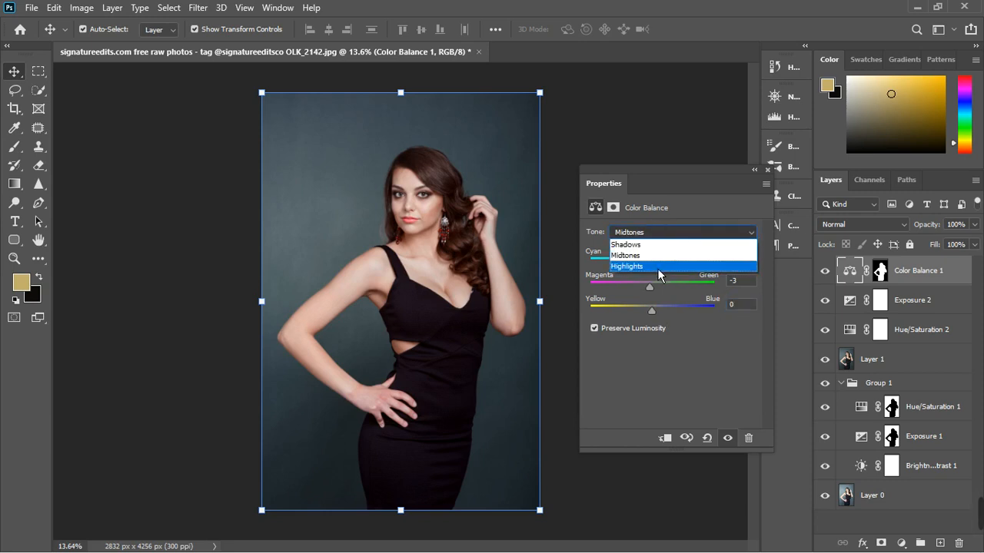
{"action": "left_click", "coordinate": [657, 267]}
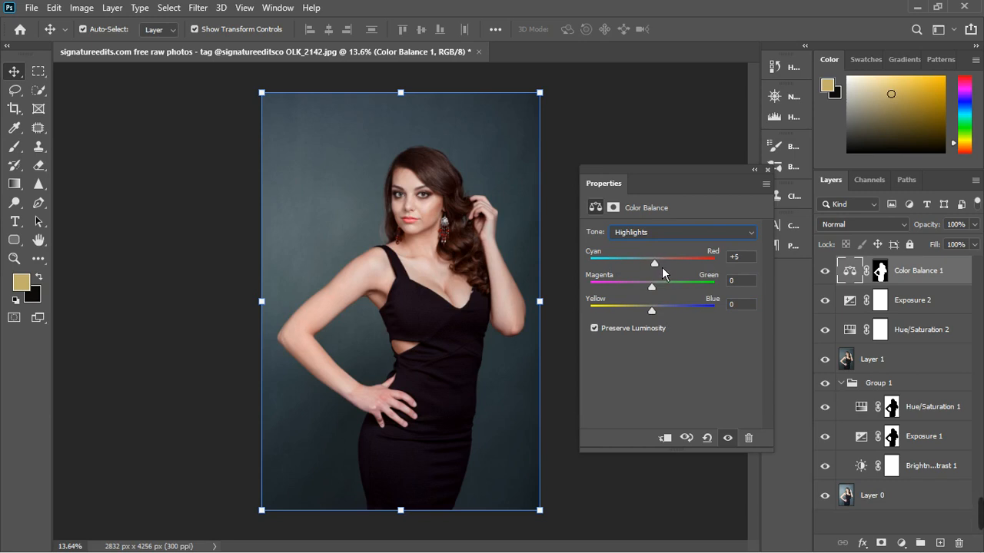
{"action": "left_click_drag", "start_coordinate": [658, 291], "coordinate": [661, 291]}
{"action": "left_click_drag", "start_coordinate": [657, 292], "coordinate": [661, 297]}
- Readjust the Color Balance layer's Midtones to Cyan–Red +3 with Yellow–Blue at 0
{"action": "left_click", "coordinate": [662, 233]}
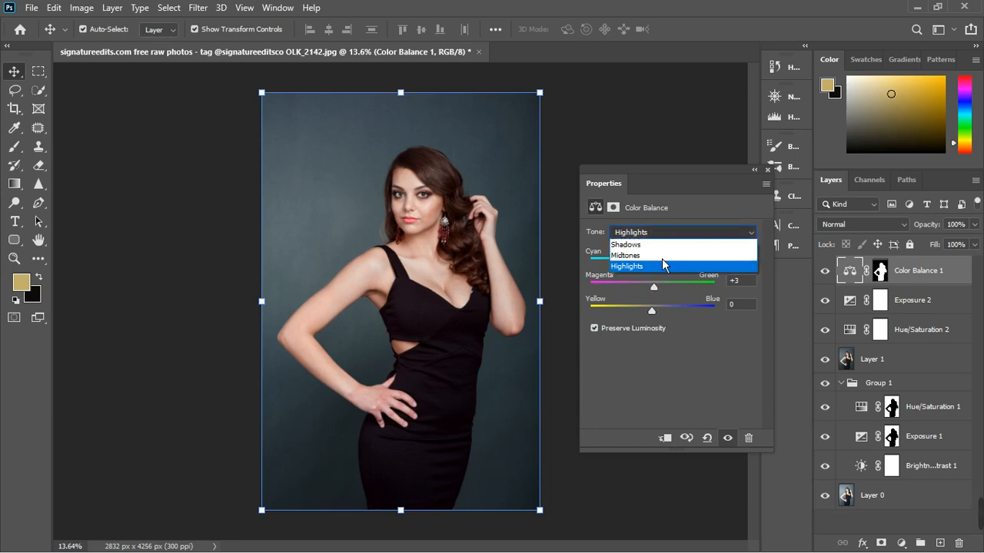
{"action": "left_click", "coordinate": [661, 254]}
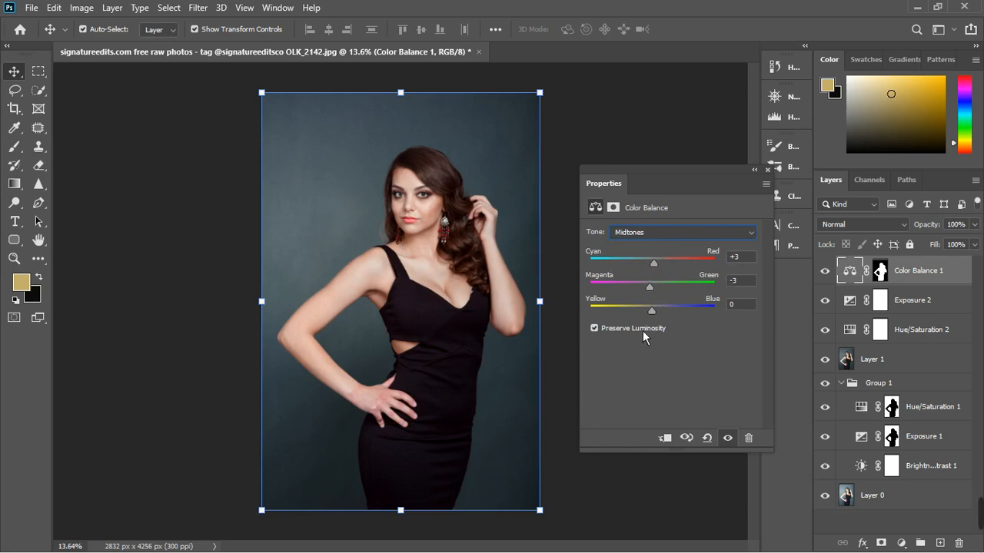
{"action": "mouse_move", "coordinate": [659, 315]}
{"action": "left_mouse_down"}
{"action": "mouse_move", "coordinate": [672, 316]}
{"action": "mouse_move", "coordinate": [645, 318]}
{"action": "mouse_move", "coordinate": [677, 316]}
{"action": "left_mouse_up"}
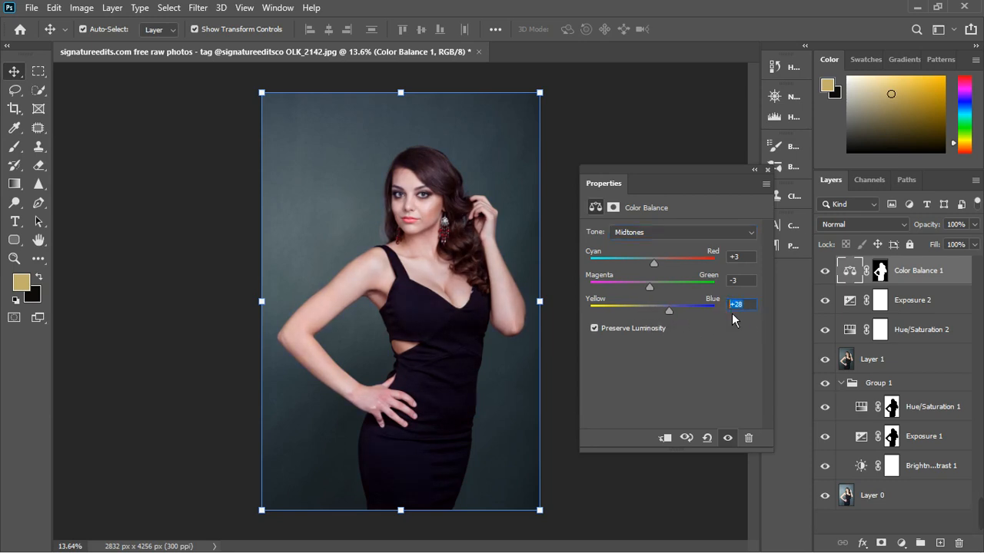
{"action": "type", "text": "0"}
{"action": "left_click", "coordinate": [767, 169]}
- Compare the portrait with the Color Balance 1 layer hidden and shown
{"action": "scroll", "coordinate": [417, 232], "scroll_direction": "up", "scroll_amount": 3}
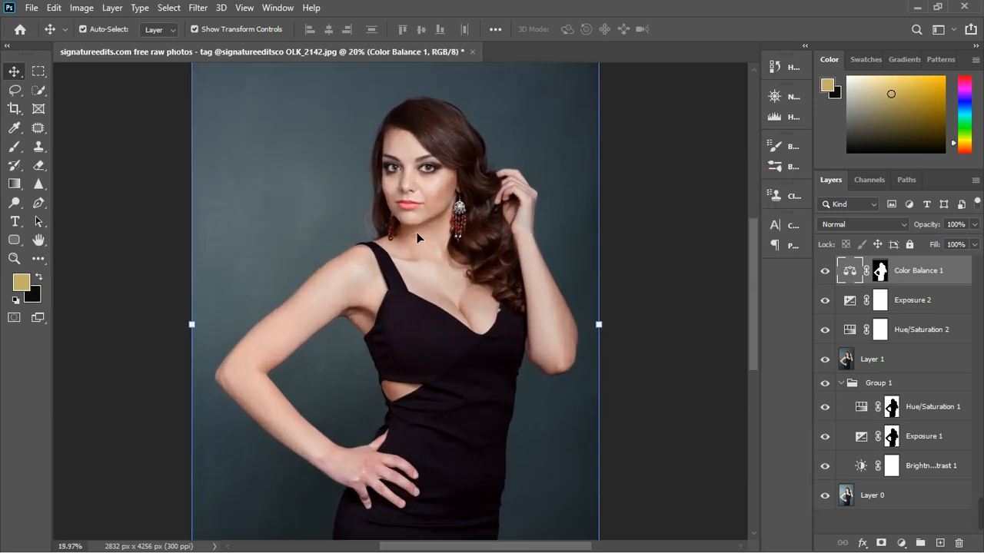
{"action": "scroll", "coordinate": [416, 232], "scroll_direction": "down", "scroll_amount": 1}
{"action": "left_click", "coordinate": [825, 271]}
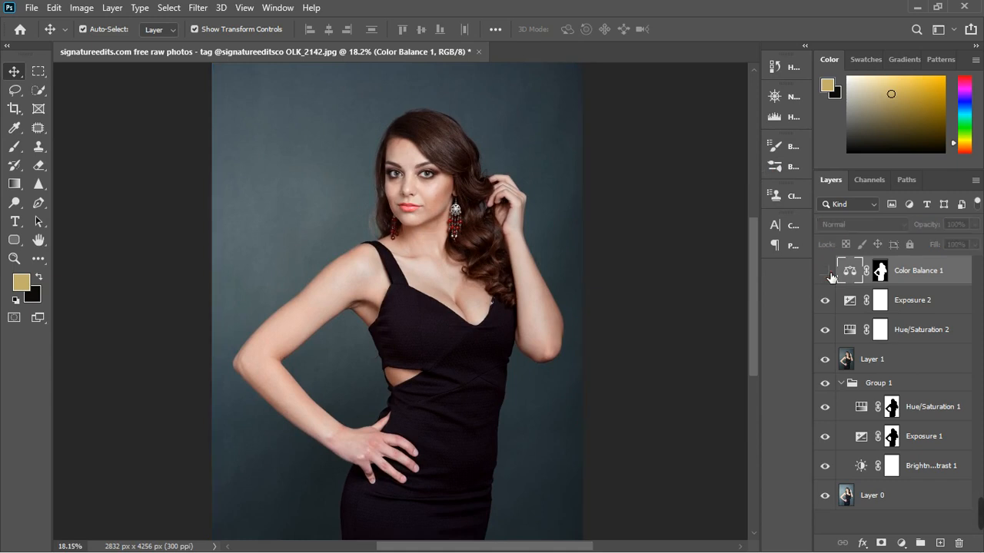
{"action": "left_click", "coordinate": [825, 271]}
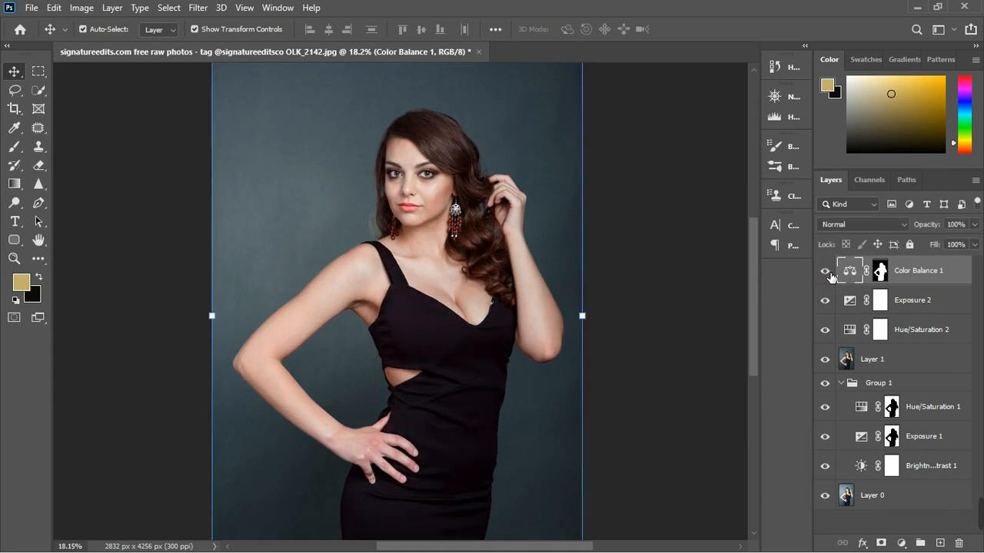
{"action": "scroll", "coordinate": [520, 240], "scroll_direction": "down", "scroll_amount": 1}
{"action": "scroll", "coordinate": [519, 235], "scroll_direction": "down", "scroll_amount": 1}
{"action": "scroll", "coordinate": [504, 231], "scroll_direction": "up", "scroll_amount": 2}
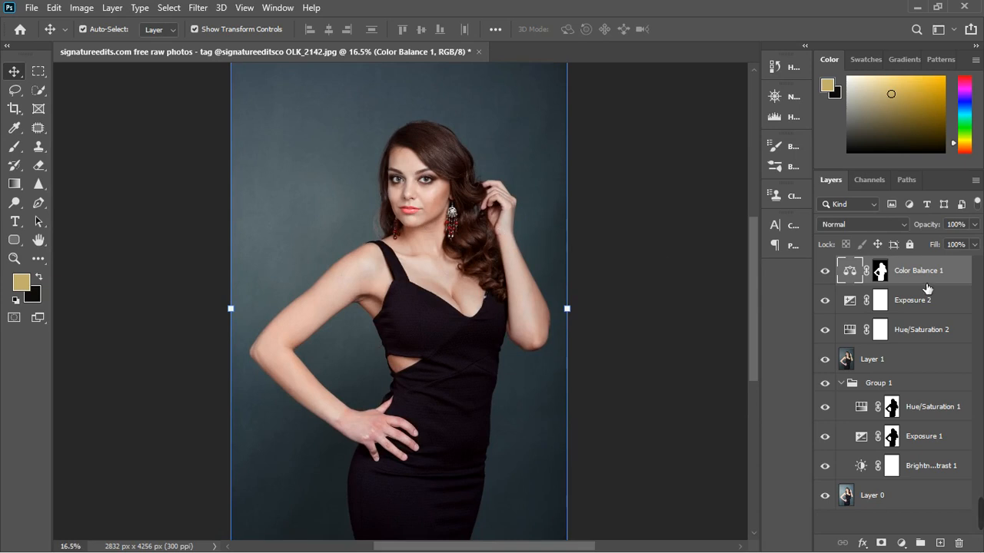
- Add a second Color Balance adjustment layer above Color Balance 1 and set its Midtones Yellow–Blue to +3
{"action": "left_click", "coordinate": [902, 543]}
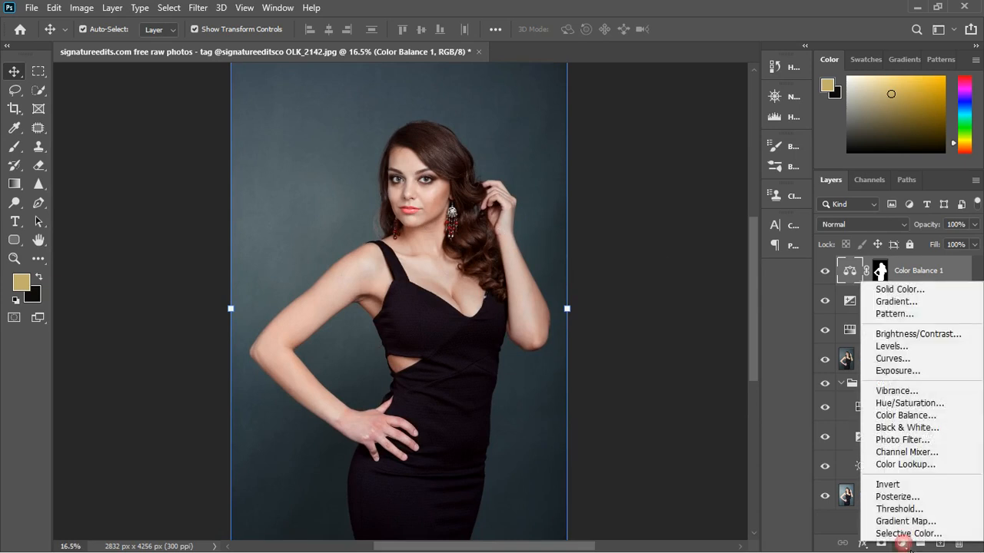
{"action": "left_click", "coordinate": [907, 415]}
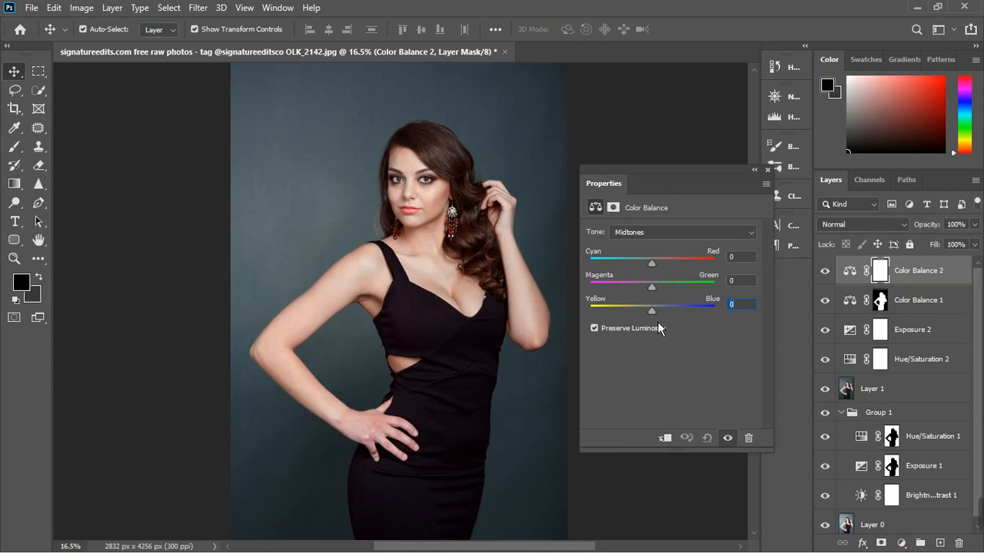
{"action": "mouse_move", "coordinate": [658, 319]}
{"action": "left_mouse_down"}
{"action": "mouse_move", "coordinate": [668, 322]}
{"action": "mouse_move", "coordinate": [663, 315]}
{"action": "left_mouse_up"}
{"action": "mouse_move", "coordinate": [659, 272]}
{"action": "left_mouse_down"}
{"action": "mouse_move", "coordinate": [650, 273]}
{"action": "mouse_move", "coordinate": [660, 269]}
{"action": "left_mouse_up"}
{"action": "key", "text": "Down"}
{"action": "key", "text": "Down"}
- Set the Color Balance 2 layer's Highlights to Magenta–Green -3
{"action": "left_click", "coordinate": [666, 238]}
{"action": "left_click", "coordinate": [666, 238]}
{"action": "left_click", "coordinate": [667, 238]}
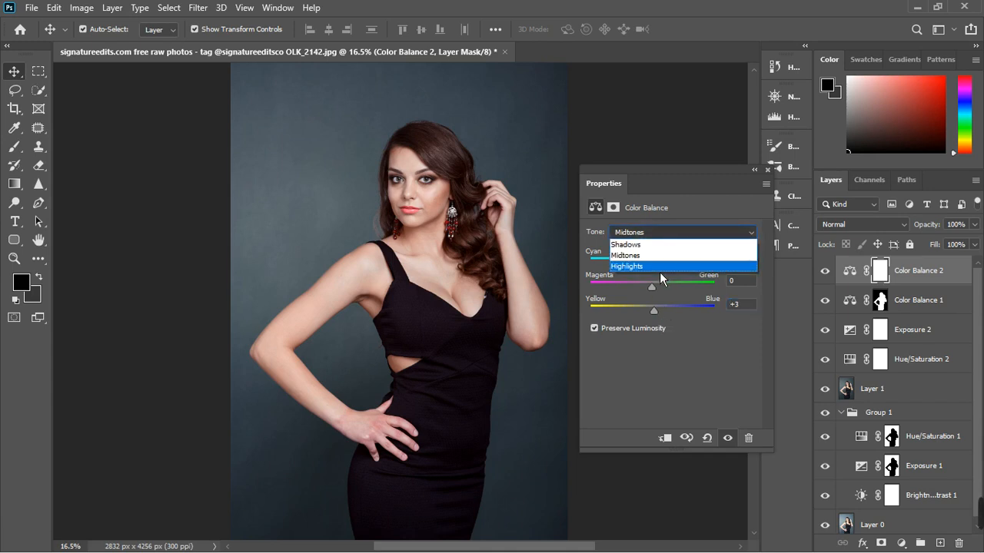
{"action": "left_click", "coordinate": [660, 272]}
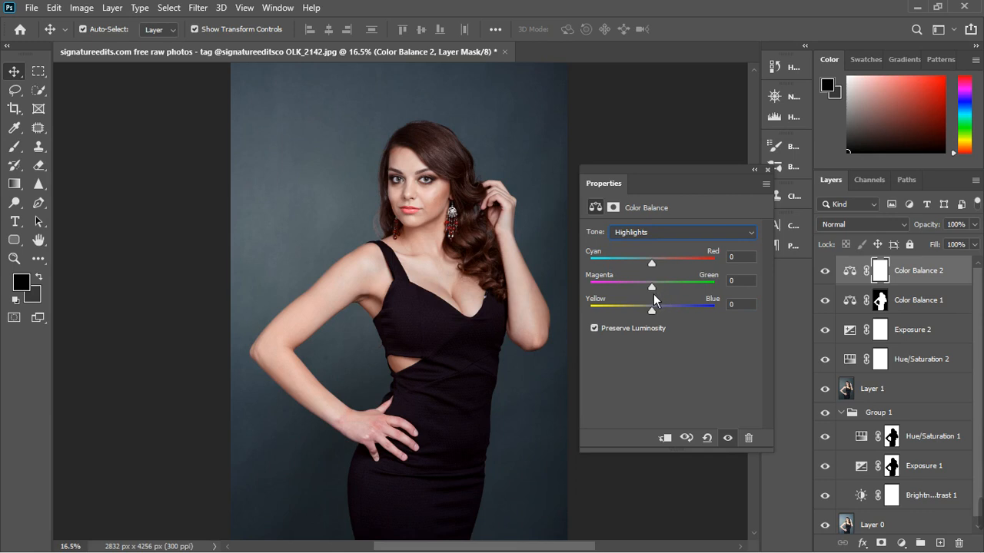
{"action": "left_click_drag", "start_coordinate": [655, 293], "coordinate": [651, 296]}
{"action": "left_click_drag", "start_coordinate": [655, 294], "coordinate": [656, 295]}
- Fine-tune the Yellow–Blue and Magenta–Green balance of the Color Balance 2 layer's Shadows and close its properties
{"action": "left_click", "coordinate": [662, 231]}
{"action": "left_click", "coordinate": [669, 243]}
{"action": "left_click", "coordinate": [669, 238]}
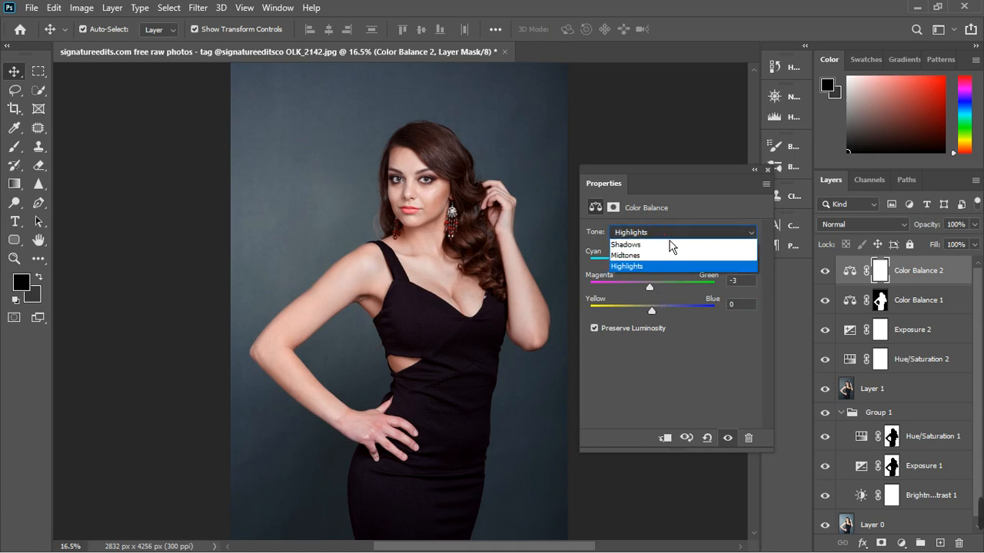
{"action": "left_click", "coordinate": [670, 244]}
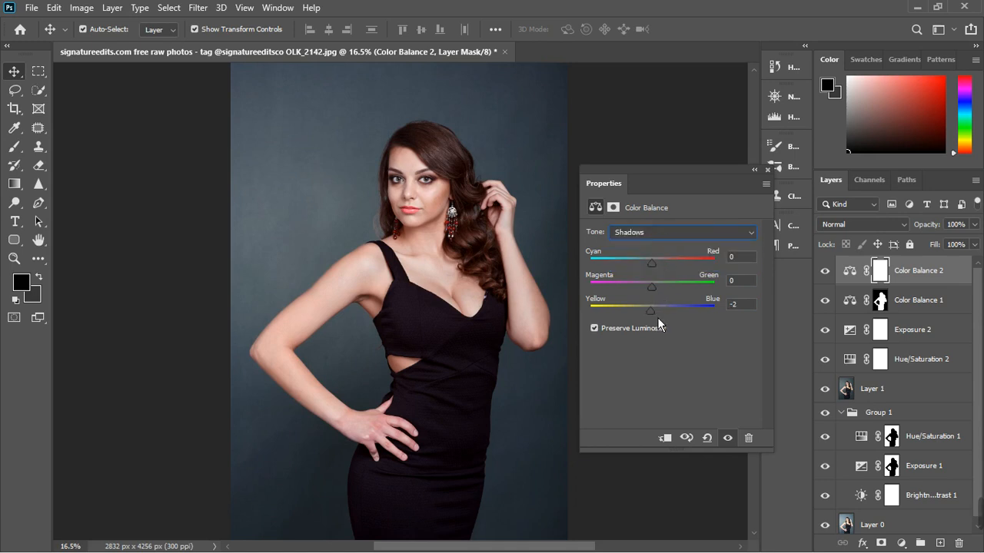
{"action": "left_click_drag", "start_coordinate": [657, 317], "coordinate": [657, 295]}
{"action": "left_click_drag", "start_coordinate": [658, 297], "coordinate": [668, 298]}
{"action": "left_click", "coordinate": [767, 169]}
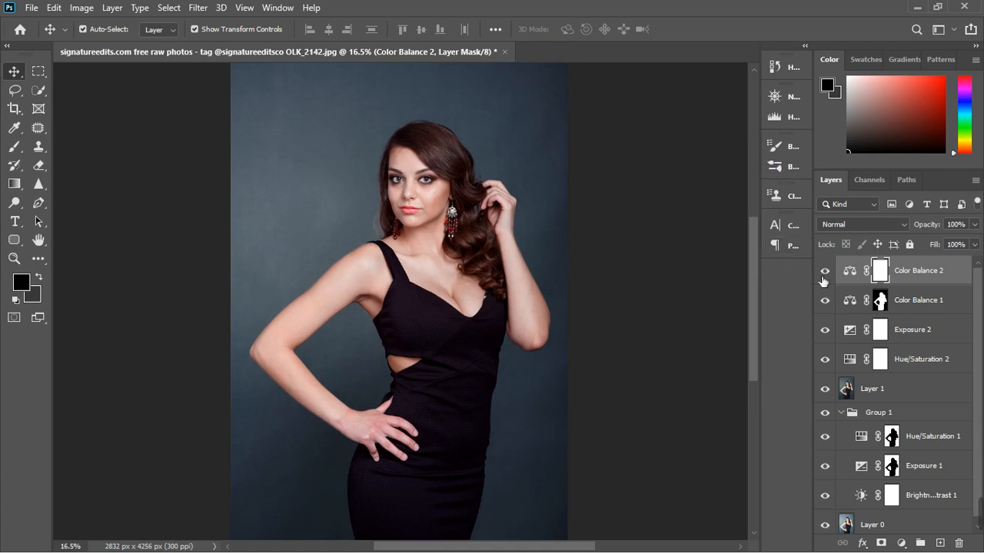
- Compare the portrait with the Color Balance 2 layer hidden and shown, and inspect the face up close
{"action": "scroll", "coordinate": [664, 279], "scroll_direction": "down", "scroll_amount": 4}
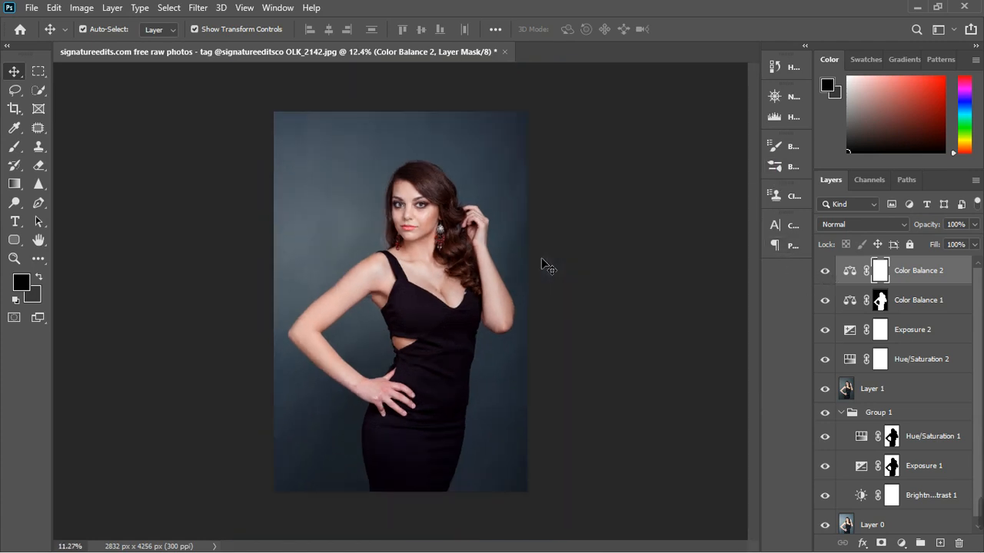
{"action": "left_click", "coordinate": [826, 273]}
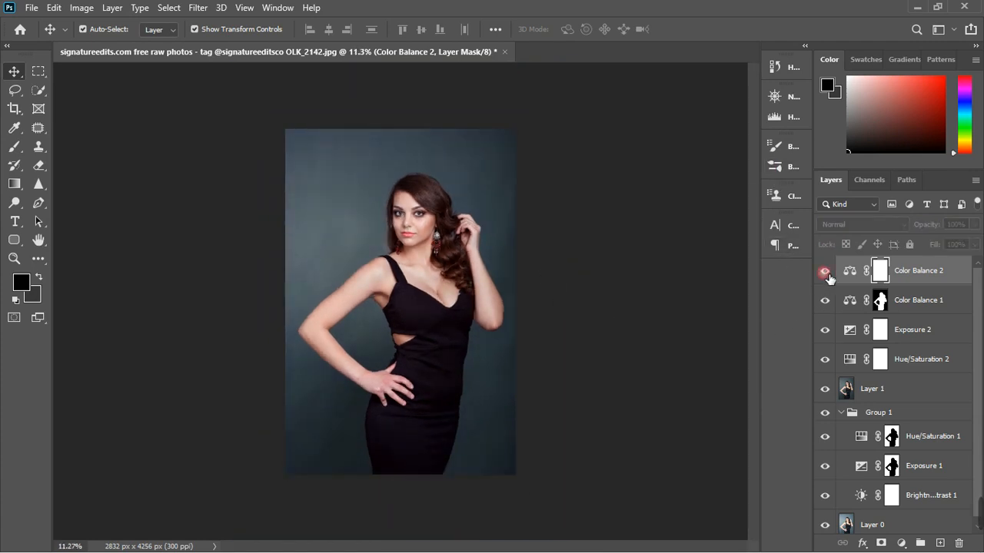
{"action": "left_click", "coordinate": [826, 272]}
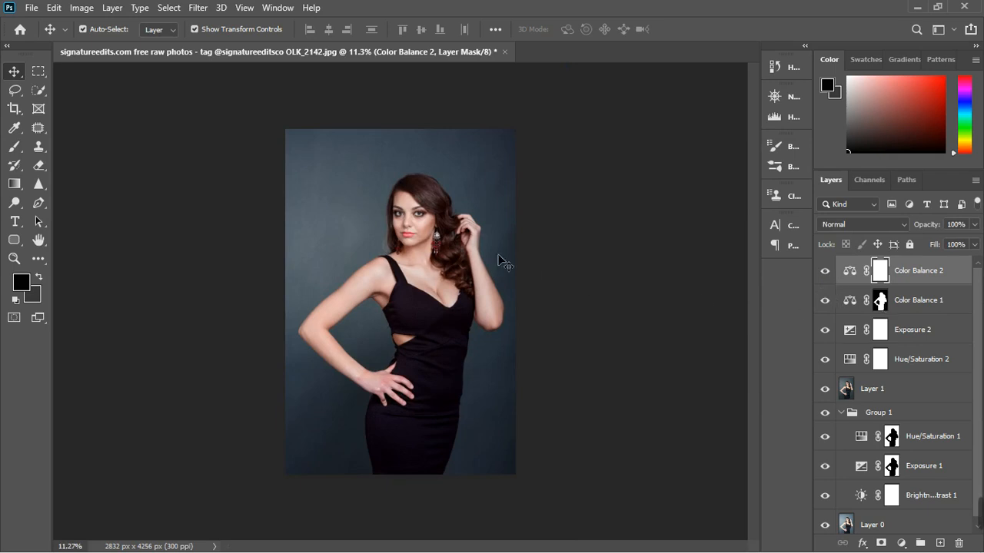
{"action": "scroll", "coordinate": [421, 241], "scroll_direction": "up", "scroll_amount": 8}
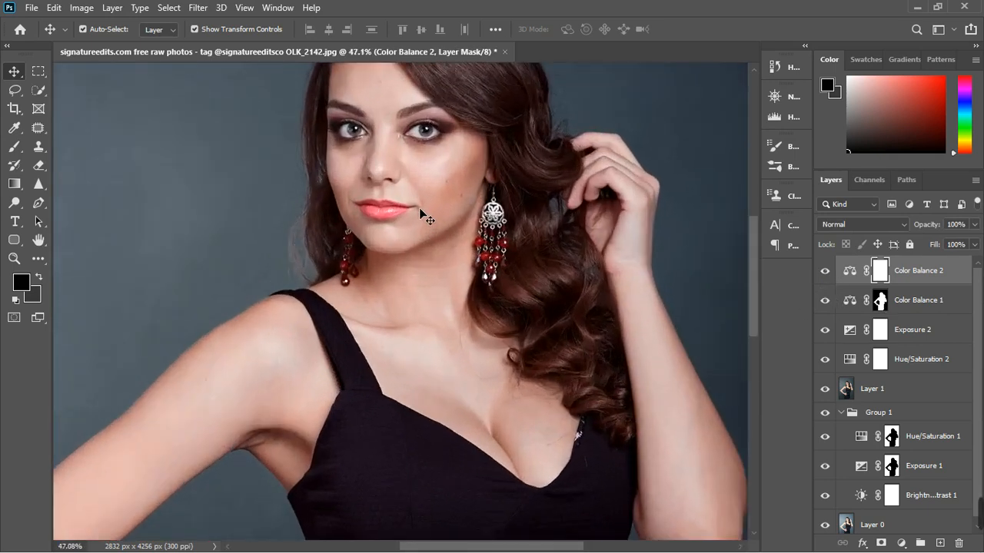
{"action": "scroll", "coordinate": [415, 219], "scroll_direction": "up", "scroll_amount": 3}
{"action": "scroll", "coordinate": [415, 223], "scroll_direction": "down", "scroll_amount": 6}
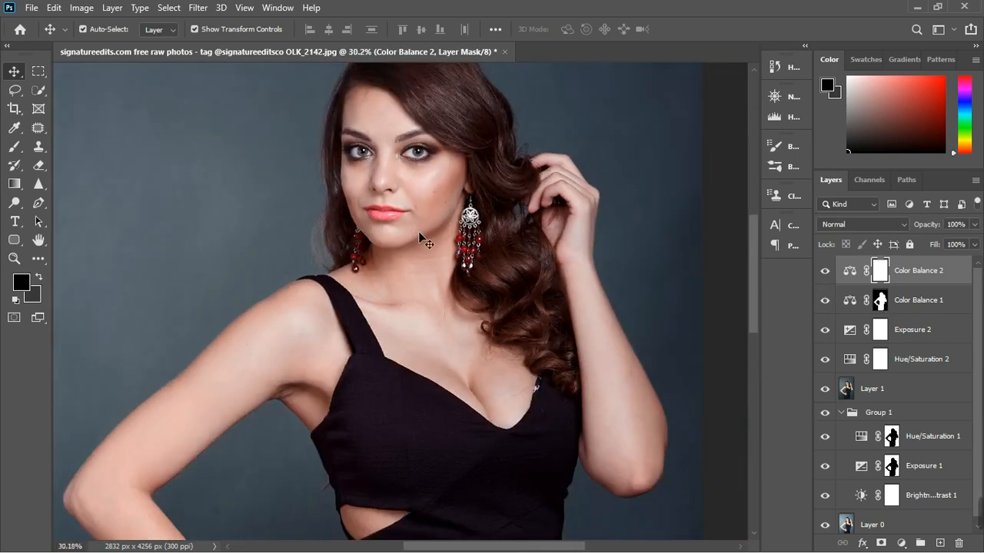
{"action": "scroll", "coordinate": [421, 241], "scroll_direction": "down", "scroll_amount": 2}
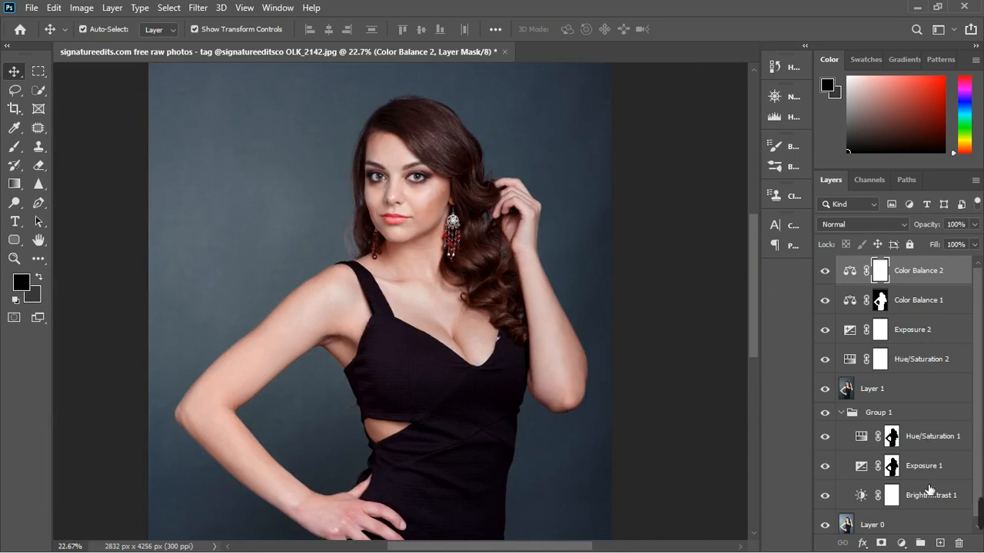
- Add a Hue/Saturation adjustment layer above Color Balance 2 and invert the Hue/Saturation 2 layer's mask to black
{"action": "left_click", "coordinate": [902, 544]}
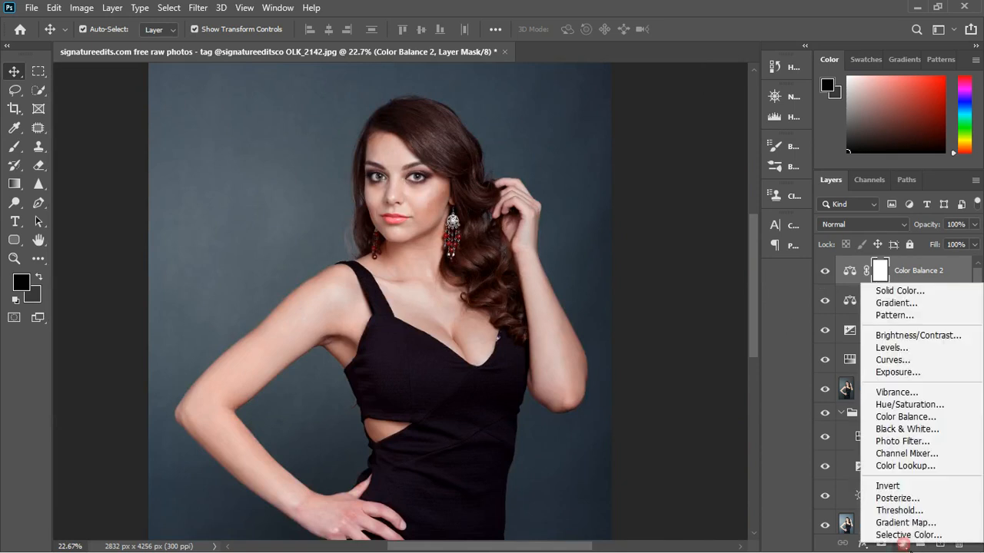
{"action": "left_click", "coordinate": [919, 411]}
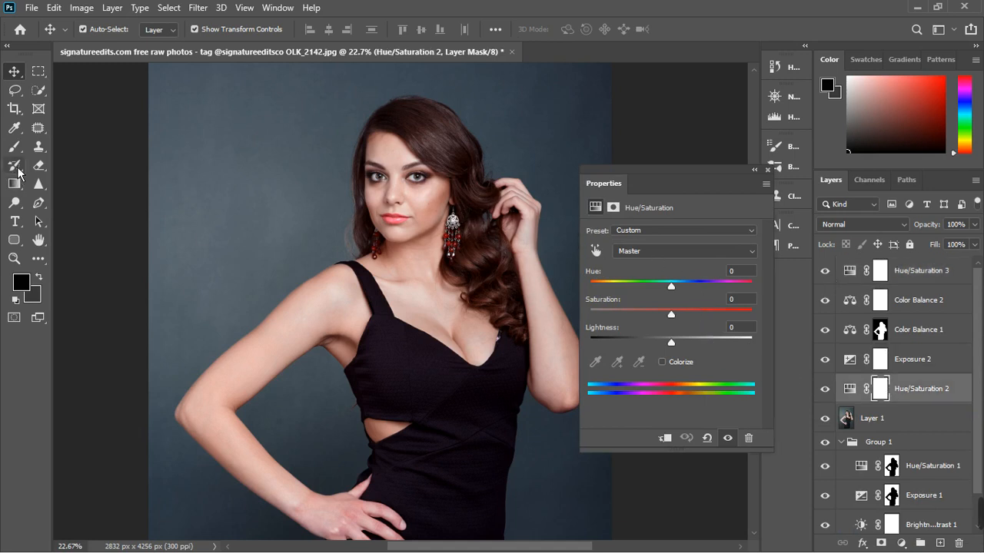
{"action": "left_click", "coordinate": [880, 396]}
{"action": "key", "text": "ctrl+i"}
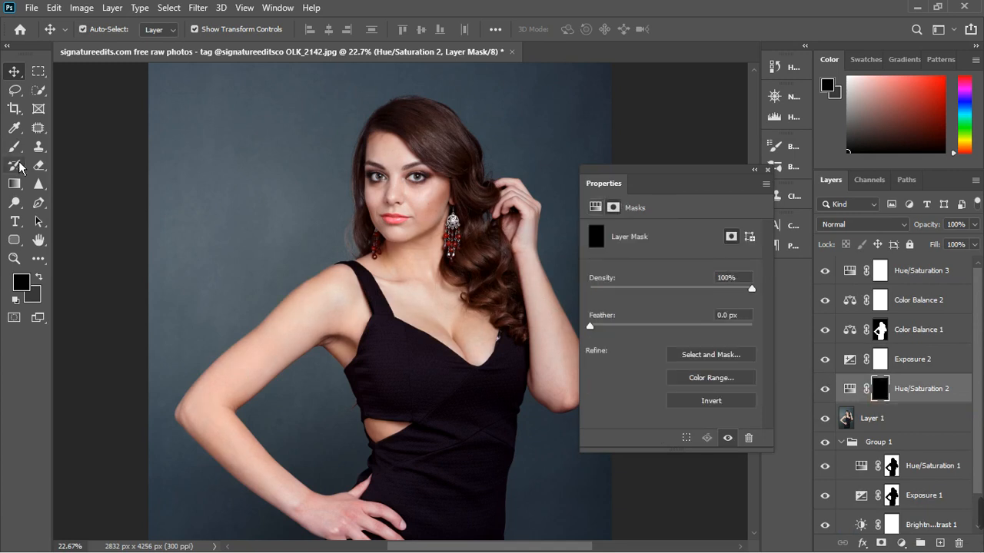
- Activate the Brush tool and reduce the brush size to 15 to fit the woman's lips
{"action": "key", "text": "b"}
{"action": "scroll", "coordinate": [404, 192], "scroll_direction": "up", "scroll_amount": 2}
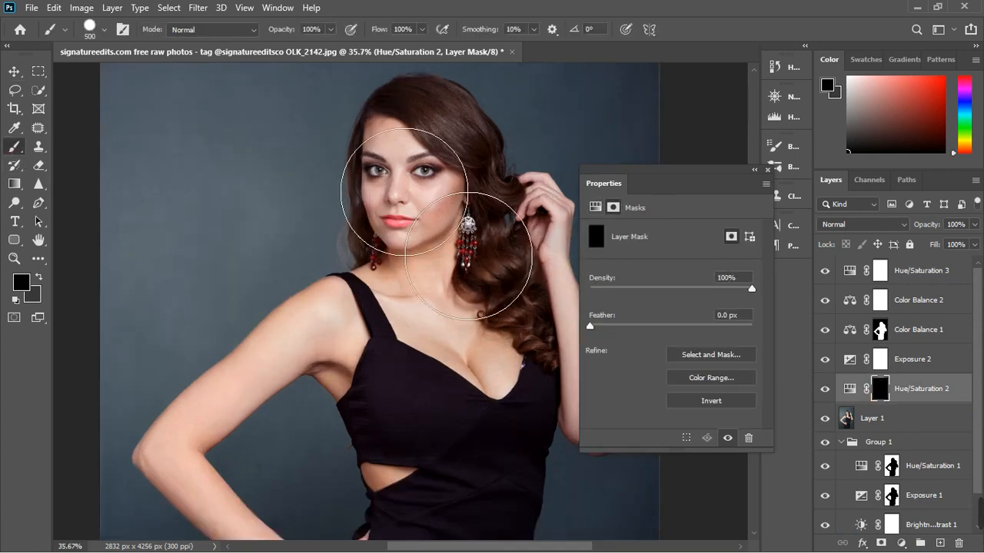
{"action": "key", "text": "bracketleft"}
{"action": "key", "text": "bracketleft"}
{"action": "key", "text": "bracketleft"}
{"action": "key", "text": "bracketleft"}
{"action": "key", "text": "bracketleft"}
{"action": "key", "text": "bracketleft"}
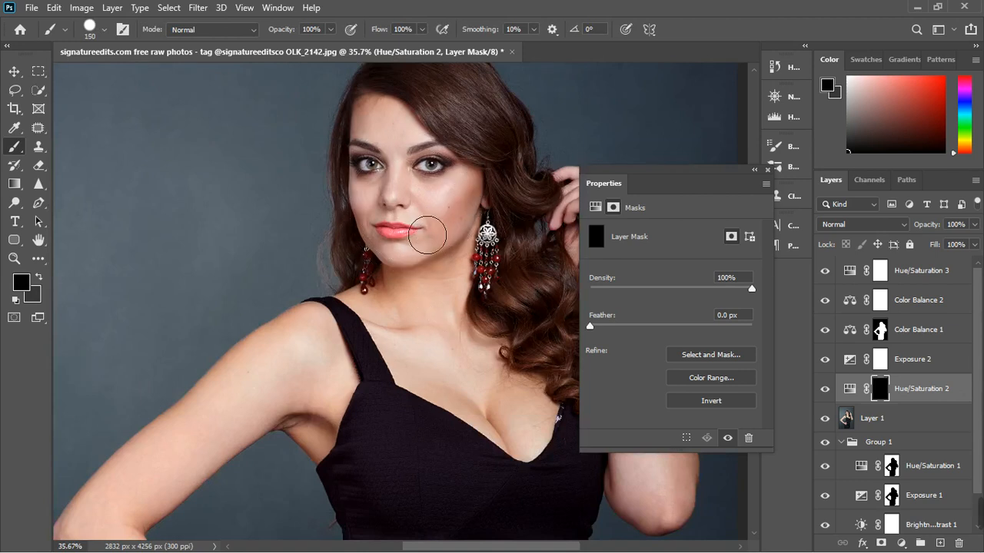
{"action": "key", "text": "bracketleft"}
{"action": "key", "text": "bracketleft"}
{"action": "key", "text": "bracketleft"}
{"action": "key", "text": "bracketleft"}
{"action": "scroll", "coordinate": [406, 246], "scroll_direction": "up", "scroll_amount": 1}
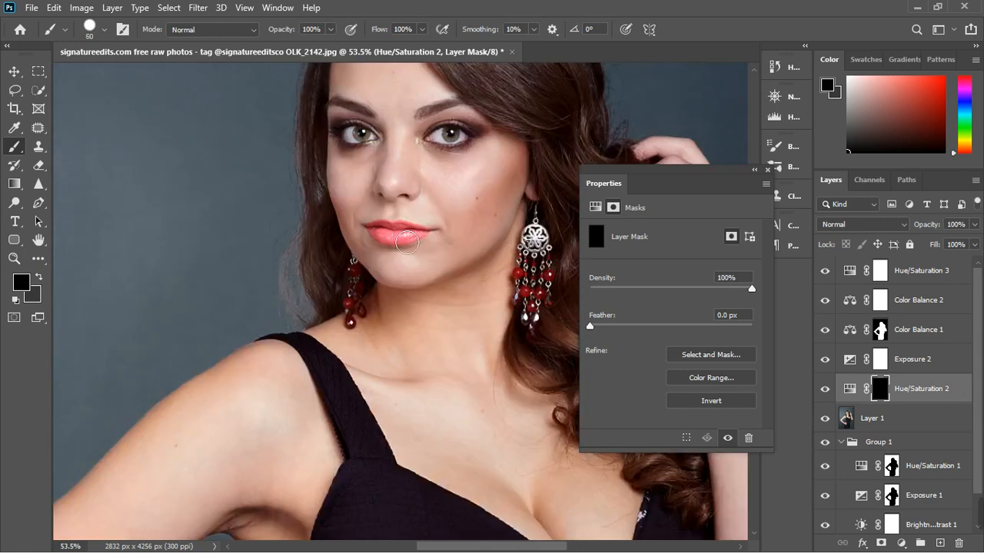
{"action": "key", "text": "bracketleft"}
{"action": "key", "text": "bracketleft"}
{"action": "key", "text": "bracketleft"}
{"action": "key", "text": "bracketleft"}
{"action": "key", "text": "bracketleft"}
{"action": "key", "text": "bracketleft"}
{"action": "key", "text": "bracketleft"}
{"action": "key", "text": "bracketleft"}
{"action": "key", "text": "bracketleft"}
{"action": "key", "text": "bracketleft"}
{"action": "left_click", "coordinate": [849, 389]}
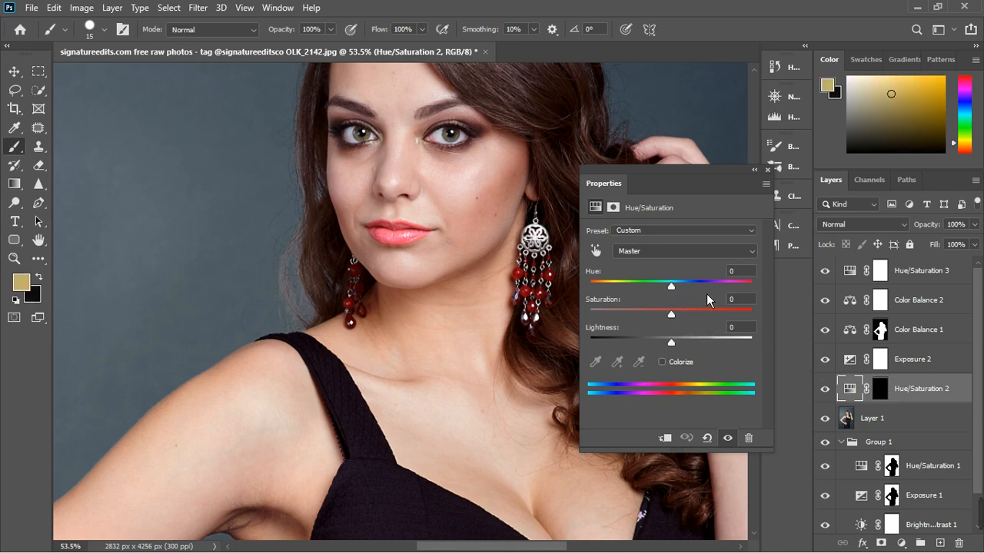
{"action": "key", "text": "ctrl+z"}
{"action": "mouse_move", "coordinate": [706, 293]}
{"action": "left_mouse_down"}
{"action": "mouse_move", "coordinate": [636, 294]}
{"action": "mouse_move", "coordinate": [703, 292]}
{"action": "left_mouse_up"}
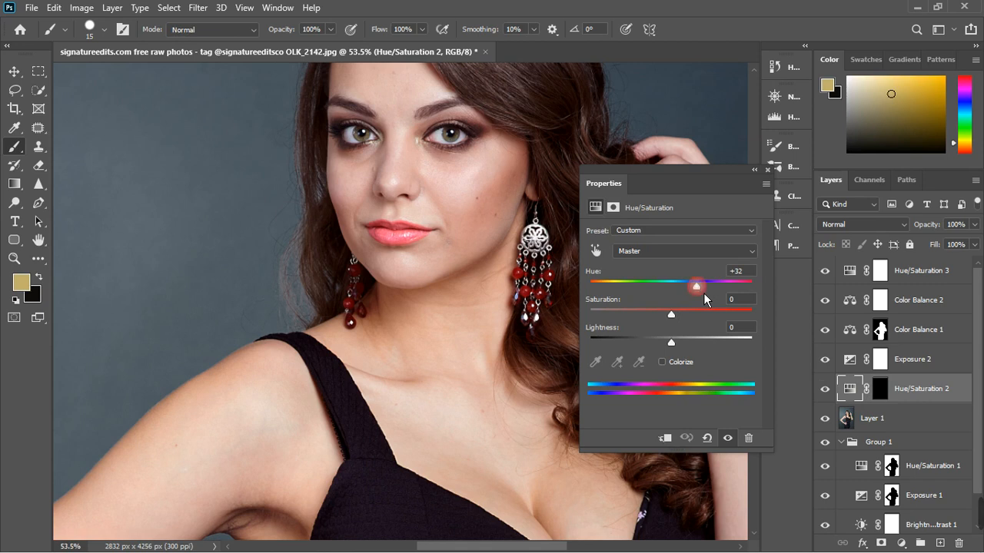
{"action": "key", "text": "ctrl+z"}
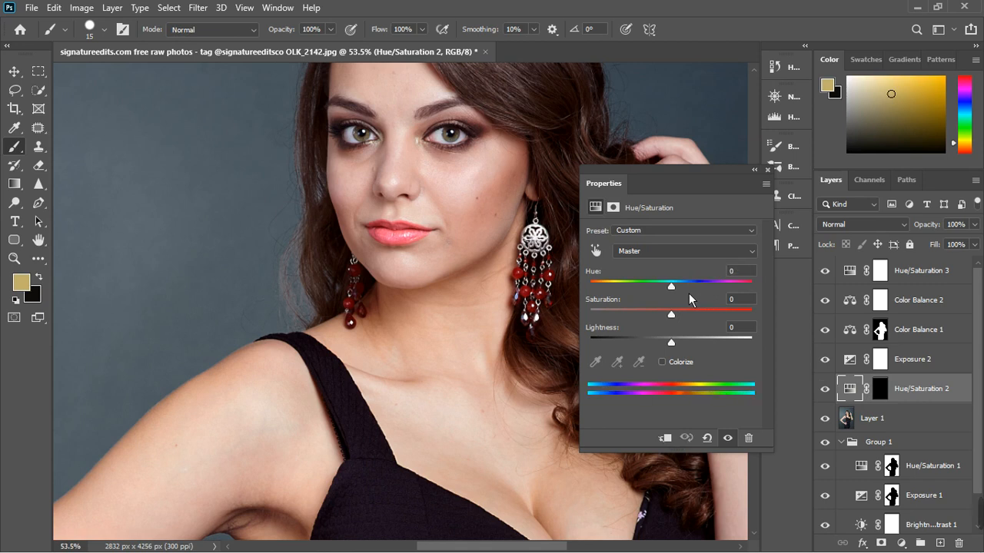
- Make white the foreground color for the Hue/Saturation 2 mask and set that layer's Hue to +147
{"action": "left_click", "coordinate": [40, 278]}
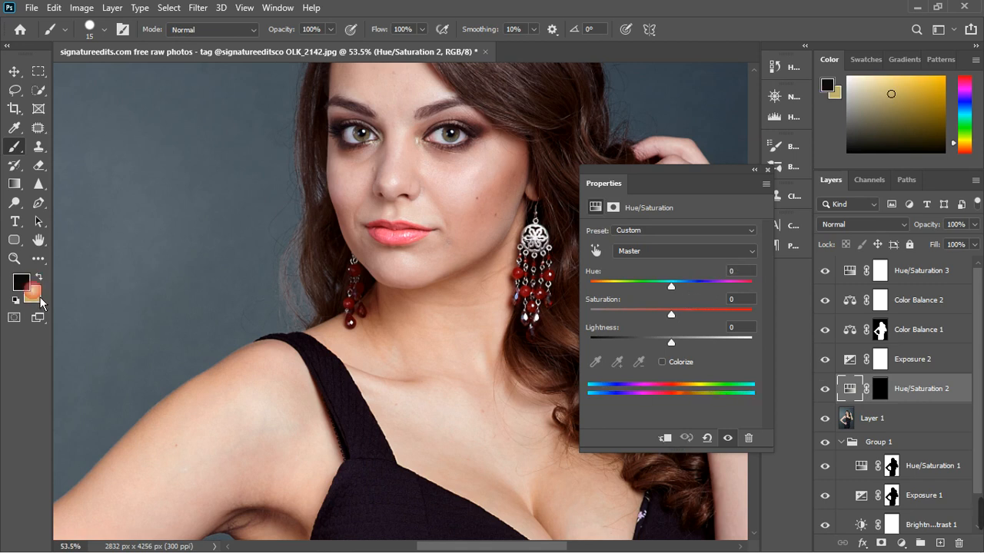
{"action": "left_click", "coordinate": [15, 300]}
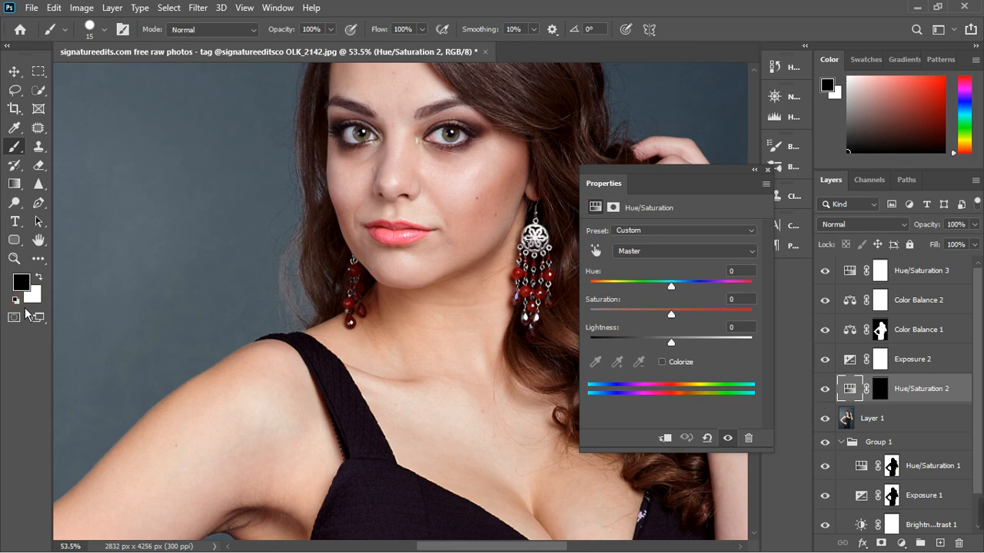
{"action": "left_click", "coordinate": [878, 391]}
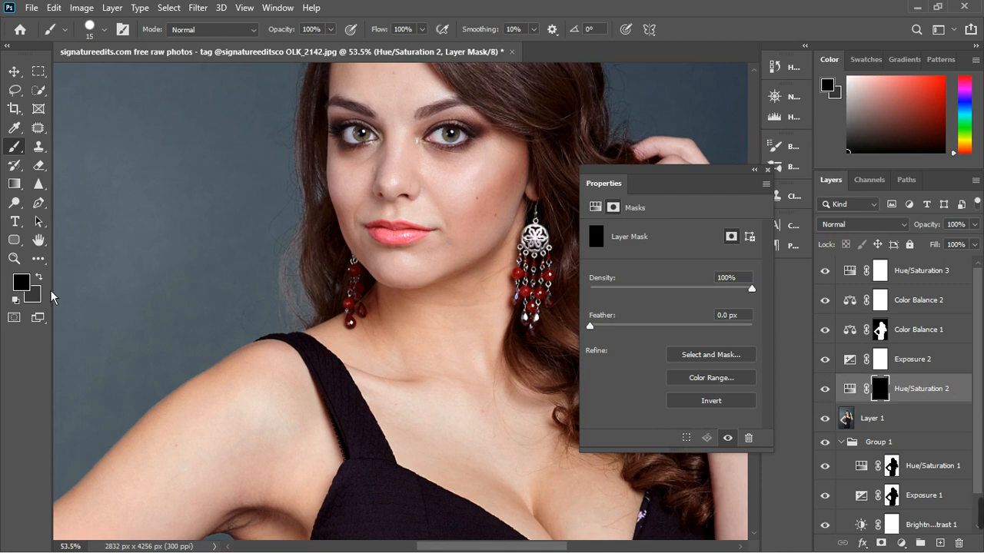
{"action": "key", "text": "x"}
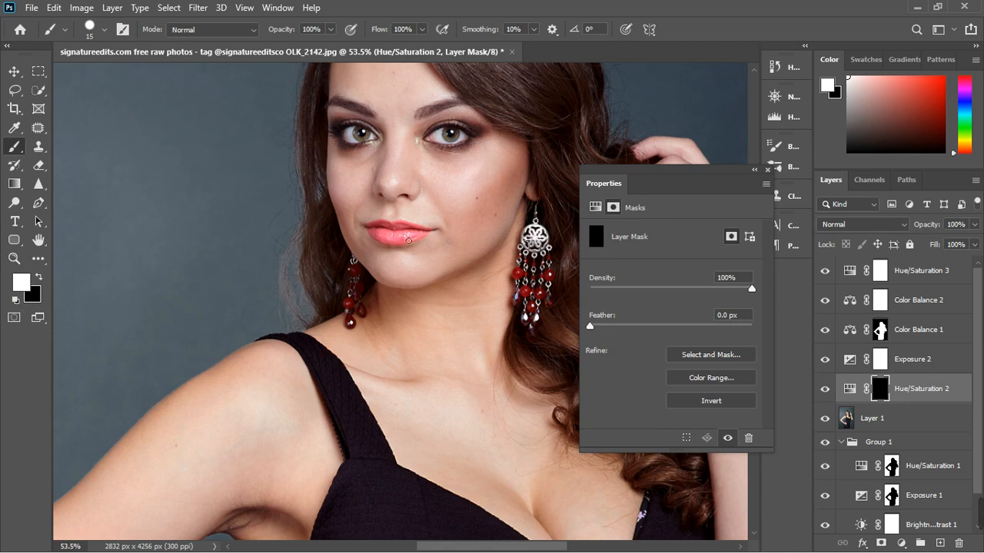
{"action": "left_click", "coordinate": [852, 389]}
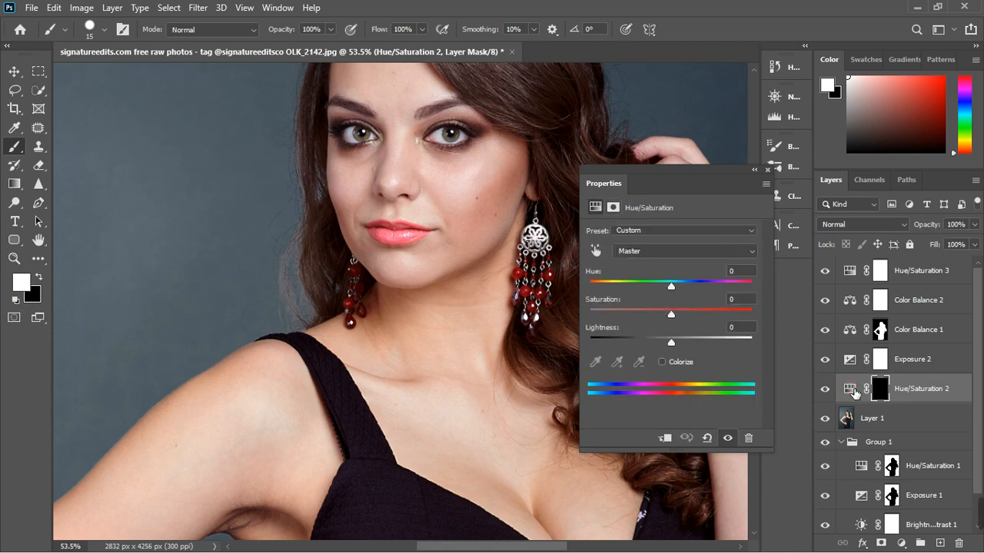
{"action": "left_click_drag", "start_coordinate": [697, 293], "coordinate": [750, 292]}
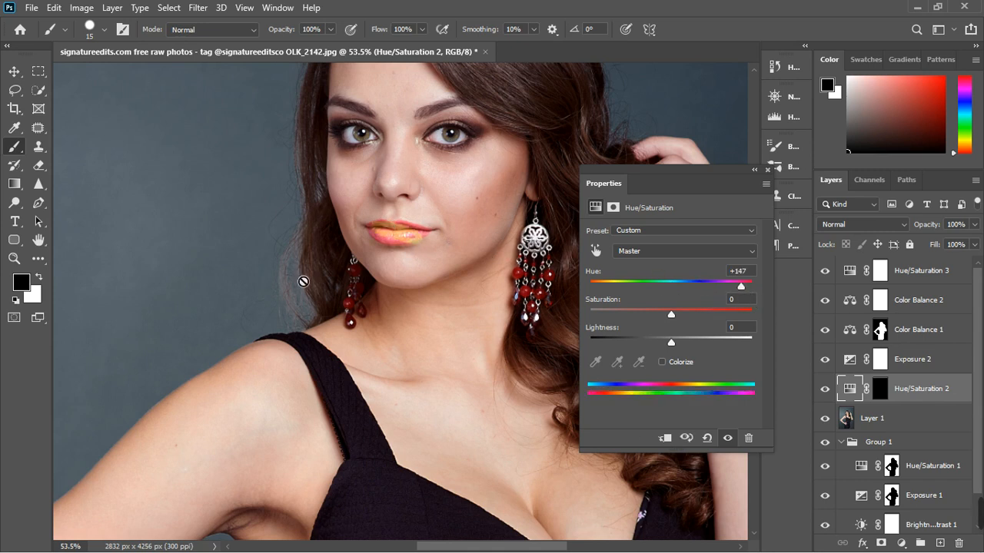
- Paint the woman's upper and lower lips with white on the Hue/Saturation 2 mask to recolor them
{"action": "scroll", "coordinate": [421, 282], "scroll_direction": "up", "scroll_amount": 5}
{"action": "left_click", "coordinate": [880, 392]}
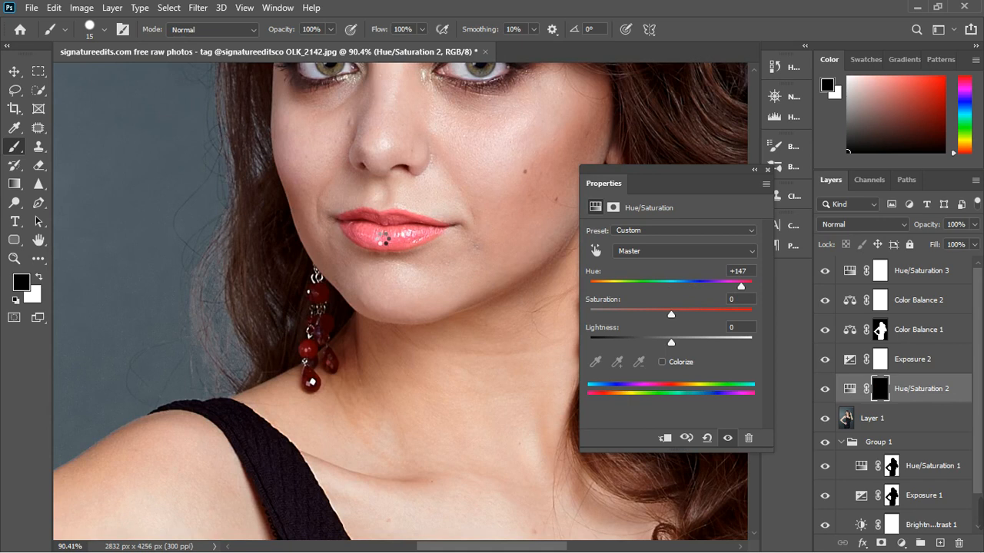
{"action": "key", "text": "alt+ctrl+r"}
{"action": "left_click_drag", "start_coordinate": [338, 224], "coordinate": [384, 228]}
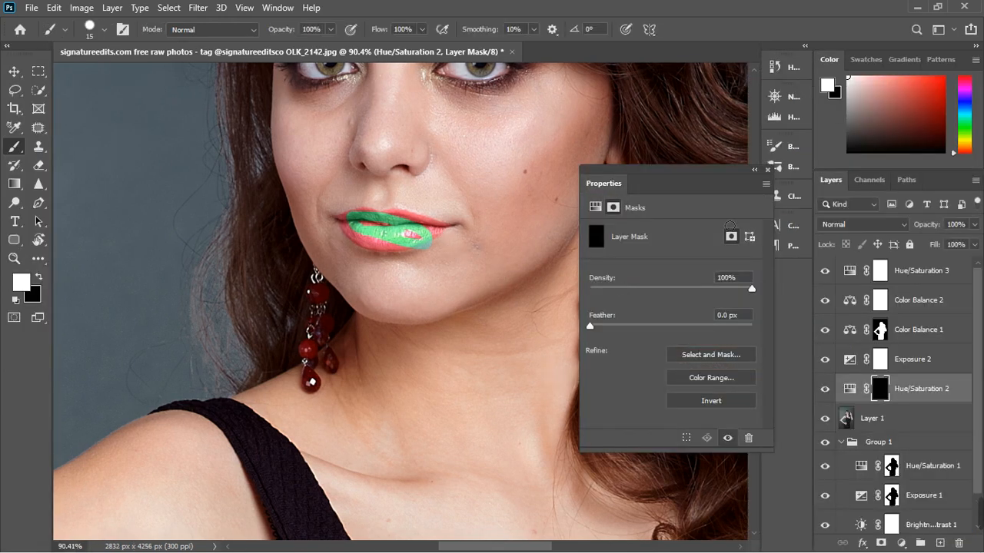
{"action": "scroll", "coordinate": [417, 235], "scroll_direction": "up", "scroll_amount": 2}
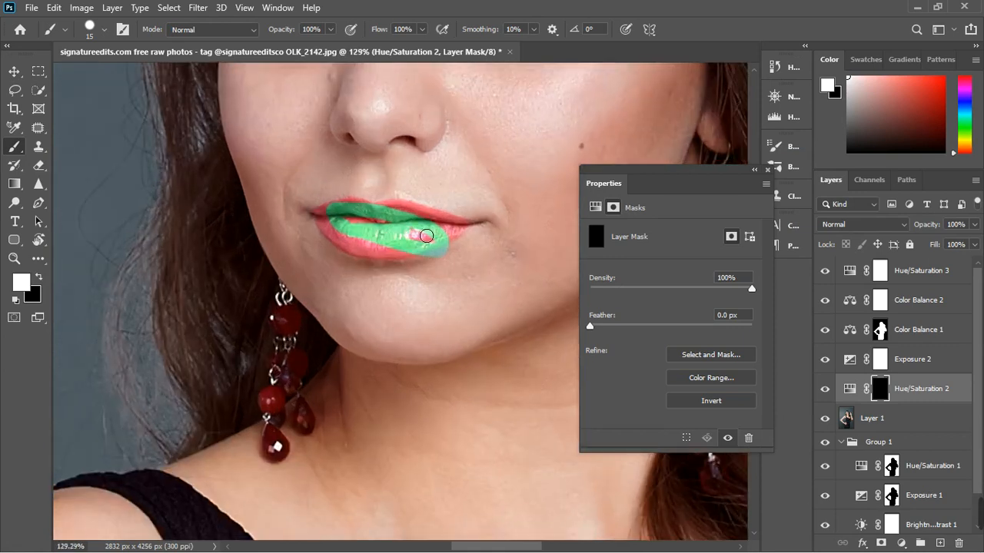
{"action": "mouse_move", "coordinate": [434, 239]}
{"action": "left_mouse_down"}
{"action": "mouse_move", "coordinate": [462, 231]}
{"action": "mouse_move", "coordinate": [404, 218]}
{"action": "mouse_move", "coordinate": [329, 222]}
{"action": "mouse_move", "coordinate": [361, 254]}
{"action": "mouse_move", "coordinate": [402, 255]}
{"action": "mouse_move", "coordinate": [379, 256]}
{"action": "mouse_move", "coordinate": [434, 252]}
{"action": "mouse_move", "coordinate": [469, 236]}
{"action": "mouse_move", "coordinate": [403, 217]}
{"action": "mouse_move", "coordinate": [427, 222]}
{"action": "mouse_move", "coordinate": [359, 229]}
{"action": "mouse_move", "coordinate": [411, 230]}
{"action": "mouse_move", "coordinate": [357, 225]}
{"action": "mouse_move", "coordinate": [396, 227]}
{"action": "mouse_move", "coordinate": [357, 211]}
{"action": "mouse_move", "coordinate": [325, 222]}
{"action": "mouse_move", "coordinate": [364, 211]}
{"action": "mouse_move", "coordinate": [466, 231]}
{"action": "left_mouse_up"}
{"action": "mouse_move", "coordinate": [391, 238]}
{"action": "left_mouse_down"}
{"action": "mouse_move", "coordinate": [398, 245]}
{"action": "mouse_move", "coordinate": [358, 248]}
{"action": "mouse_move", "coordinate": [381, 257]}
{"action": "mouse_move", "coordinate": [365, 260]}
{"action": "mouse_move", "coordinate": [417, 256]}
{"action": "left_mouse_up"}
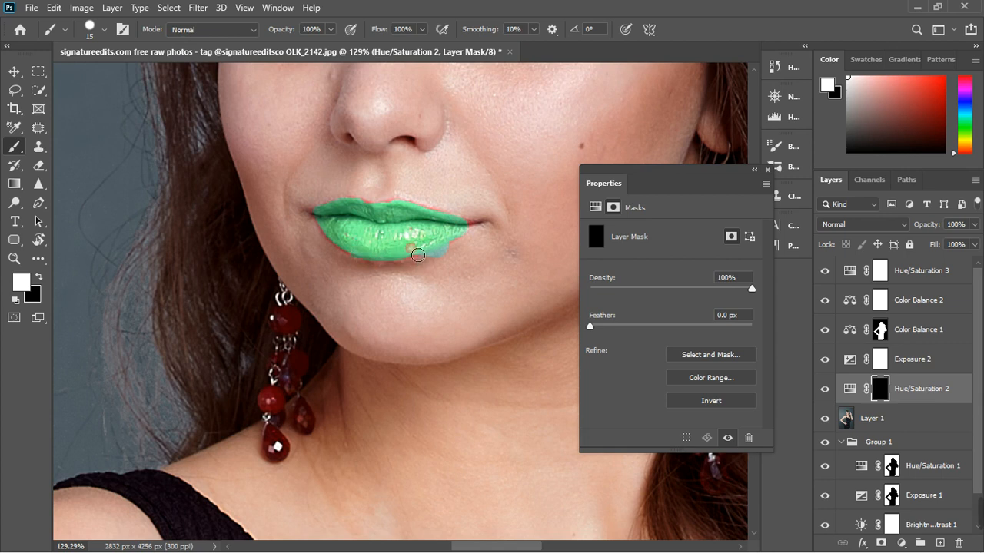
- Paint black on the Hue/Saturation 2 mask below the lower lip to remove color spill, and restore white as foreground
{"action": "key", "text": "x"}
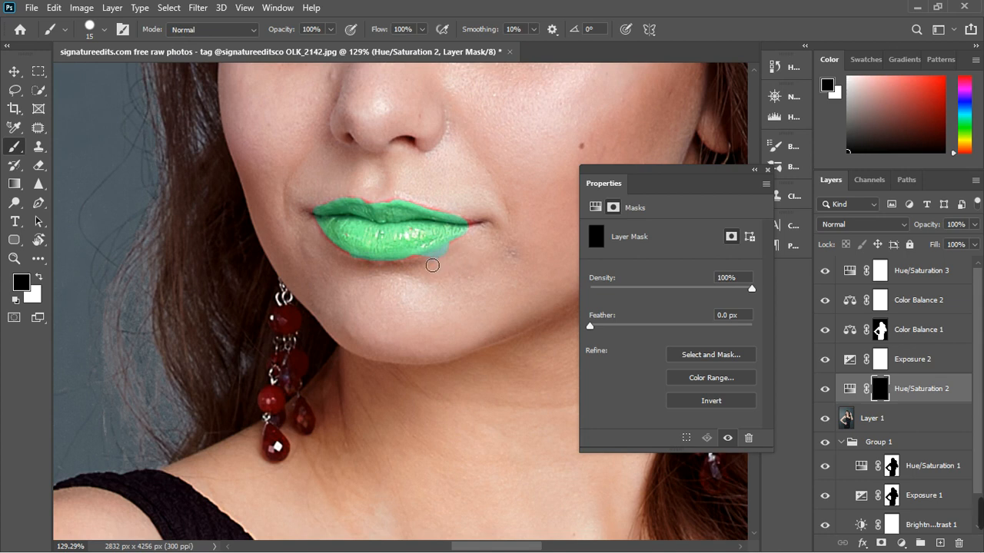
{"action": "mouse_move", "coordinate": [432, 265]}
{"action": "left_mouse_down"}
{"action": "mouse_move", "coordinate": [463, 253]}
{"action": "mouse_move", "coordinate": [425, 269]}
{"action": "mouse_move", "coordinate": [416, 249]}
{"action": "mouse_move", "coordinate": [412, 258]}
{"action": "mouse_move", "coordinate": [456, 243]}
{"action": "mouse_move", "coordinate": [422, 258]}
{"action": "left_mouse_up"}
{"action": "key", "text": "x"}
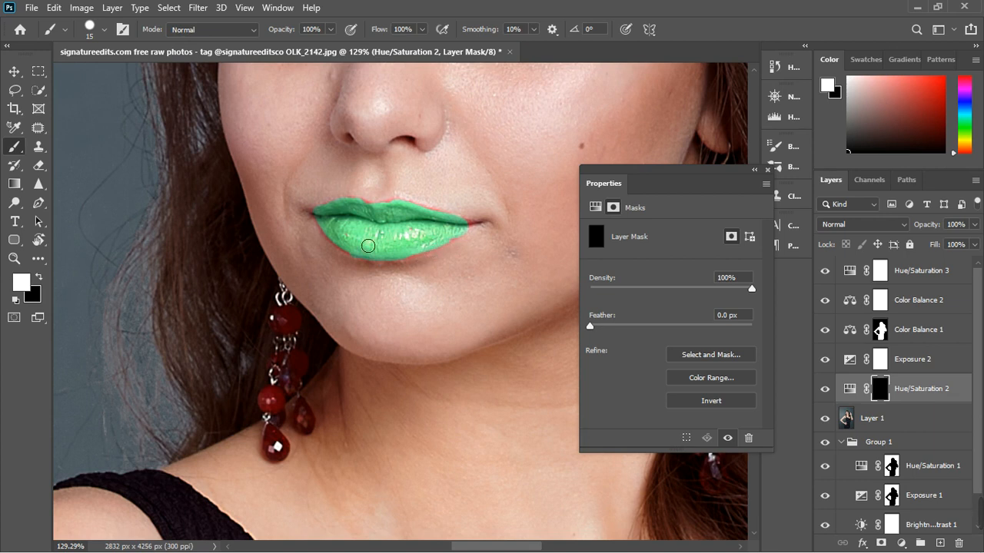
{"action": "scroll", "coordinate": [368, 246], "scroll_direction": "down", "scroll_amount": 5}
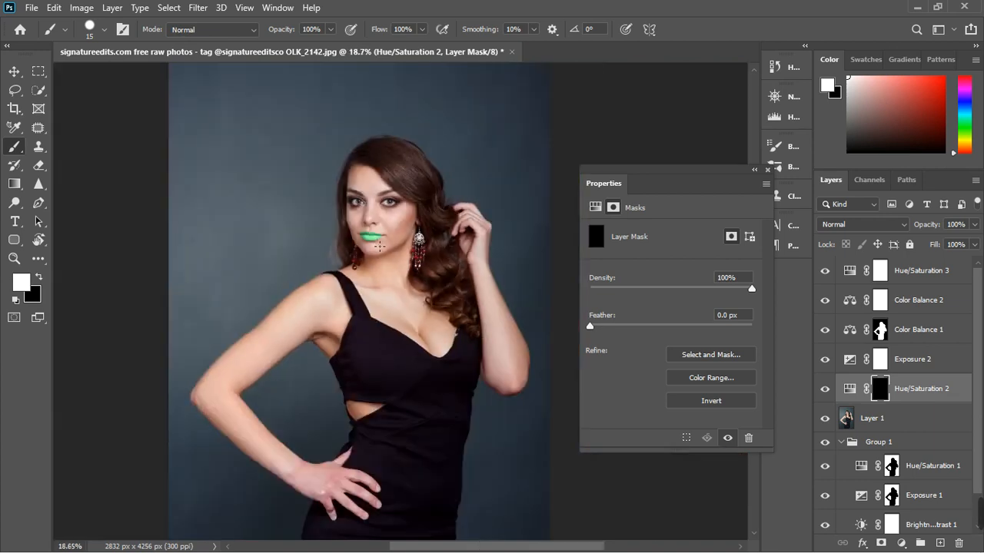
- Reopen the Hue/Saturation 2 adjustment settings and reset them to their defaults
{"action": "left_click", "coordinate": [768, 169]}
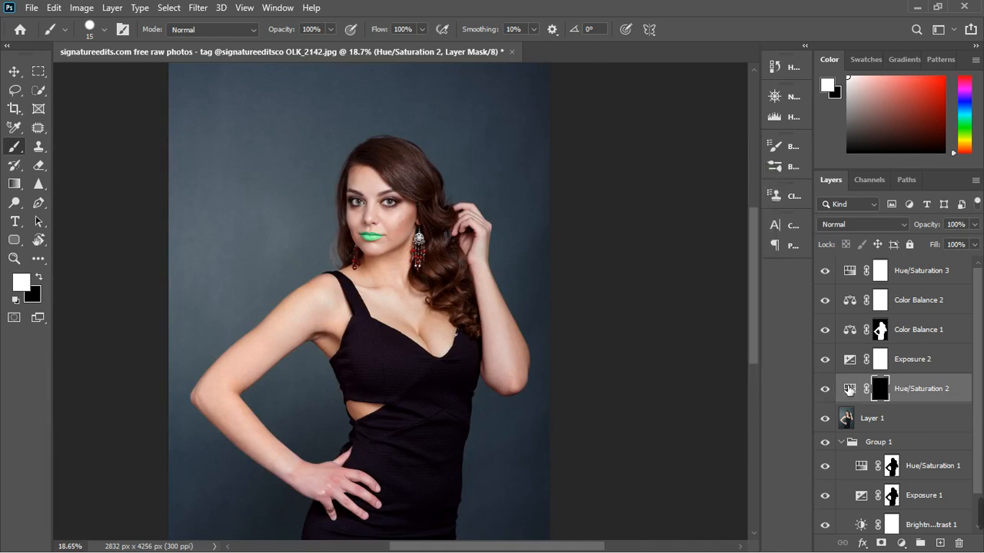
{"action": "left_click", "coordinate": [850, 389]}
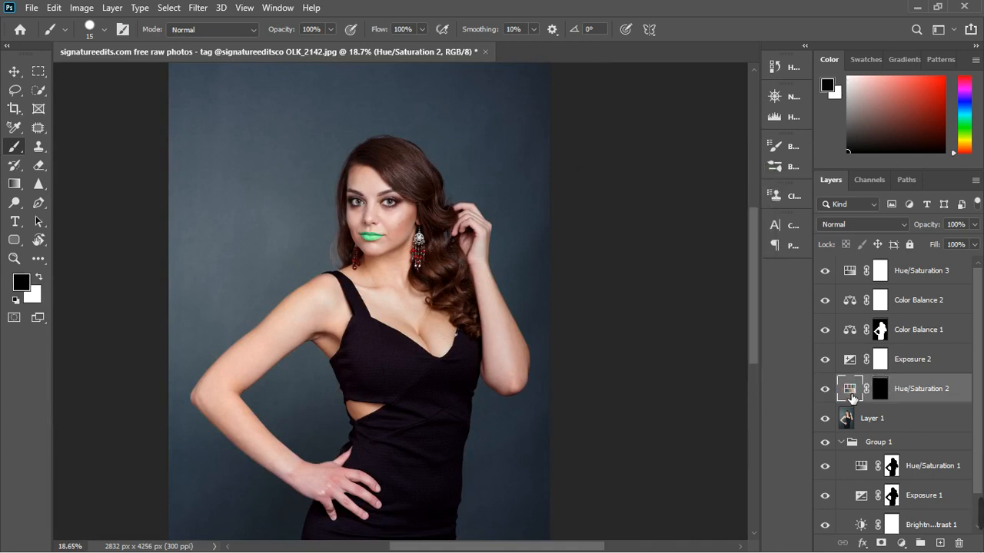
{"action": "double_click", "coordinate": [851, 390]}
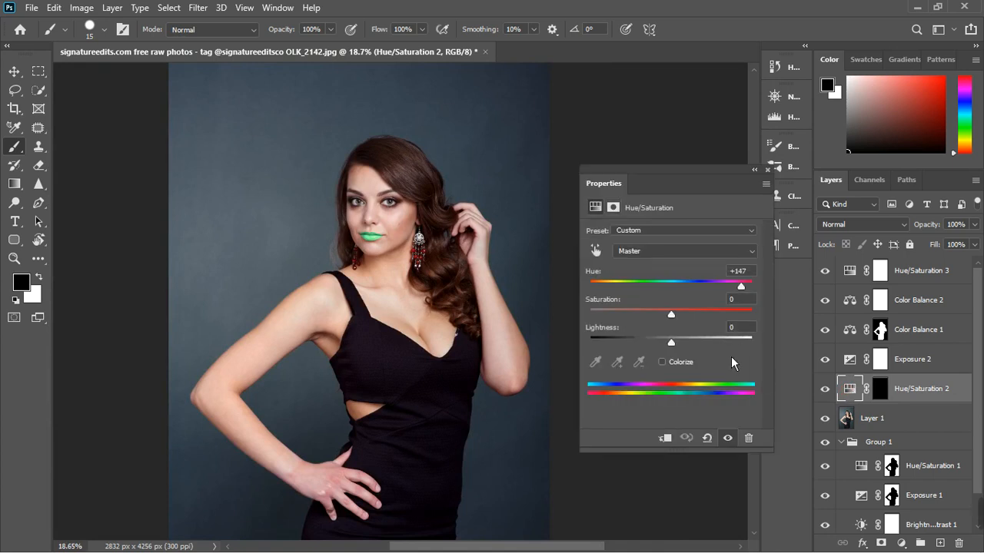
{"action": "left_click", "coordinate": [711, 439]}
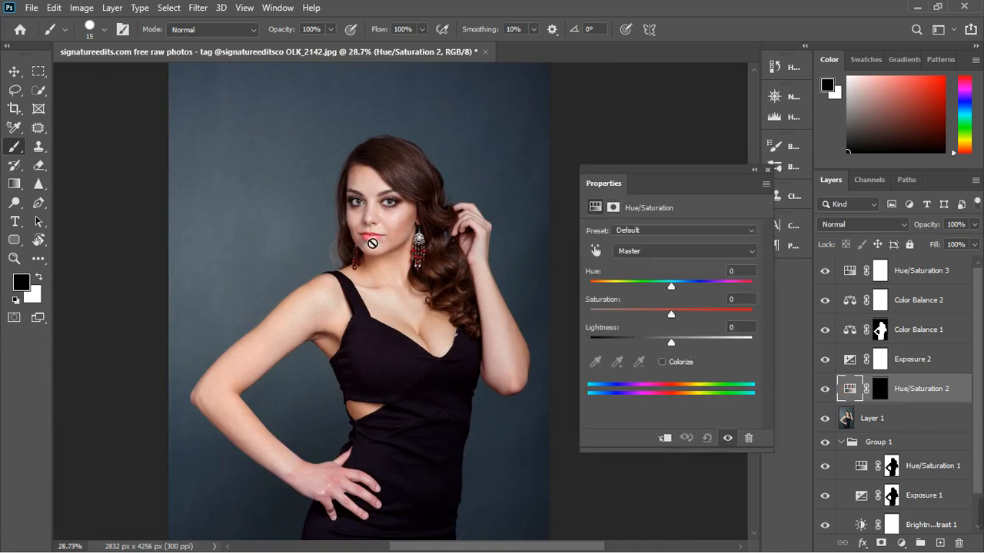
- Set the Saturation of Hue/Saturation 2 to +6 to enrich the lip color, and close its settings
{"action": "scroll", "coordinate": [372, 243], "scroll_direction": "up", "scroll_amount": 2}
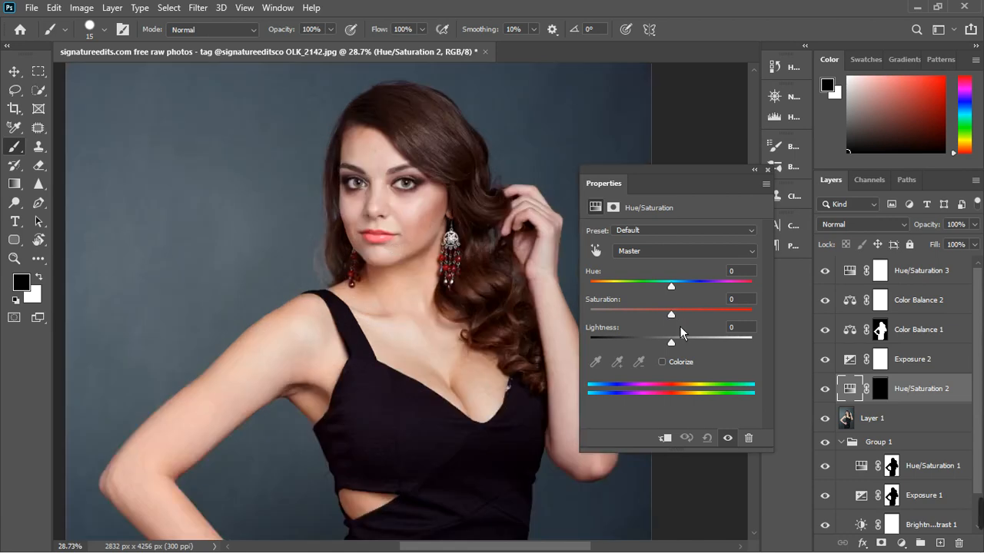
{"action": "left_click_drag", "start_coordinate": [671, 315], "coordinate": [686, 323]}
{"action": "scroll", "coordinate": [426, 281], "scroll_direction": "down", "scroll_amount": 3}
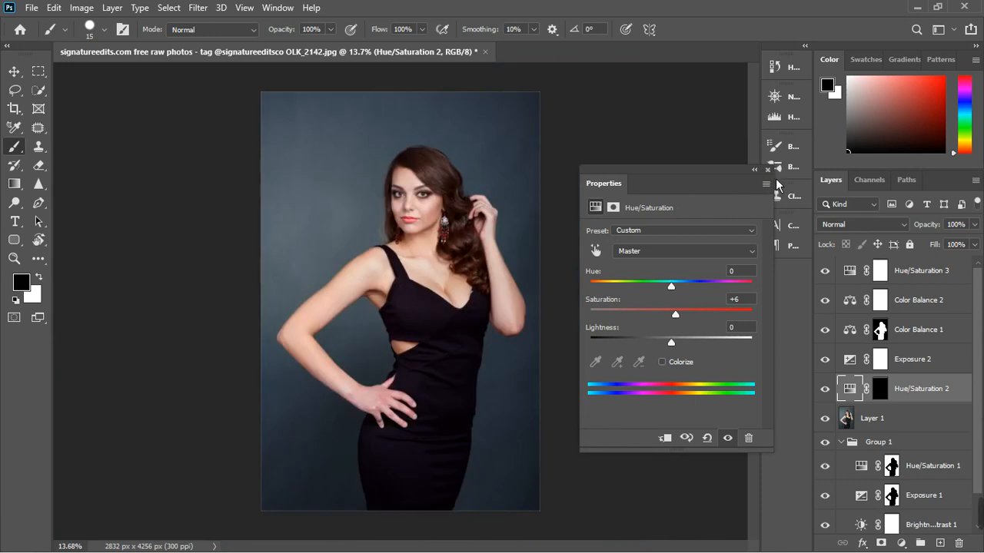
{"action": "left_click", "coordinate": [775, 180]}
- Examine the portrait and the lip color at several magnifications
{"action": "scroll", "coordinate": [454, 246], "scroll_direction": "up", "scroll_amount": 3}
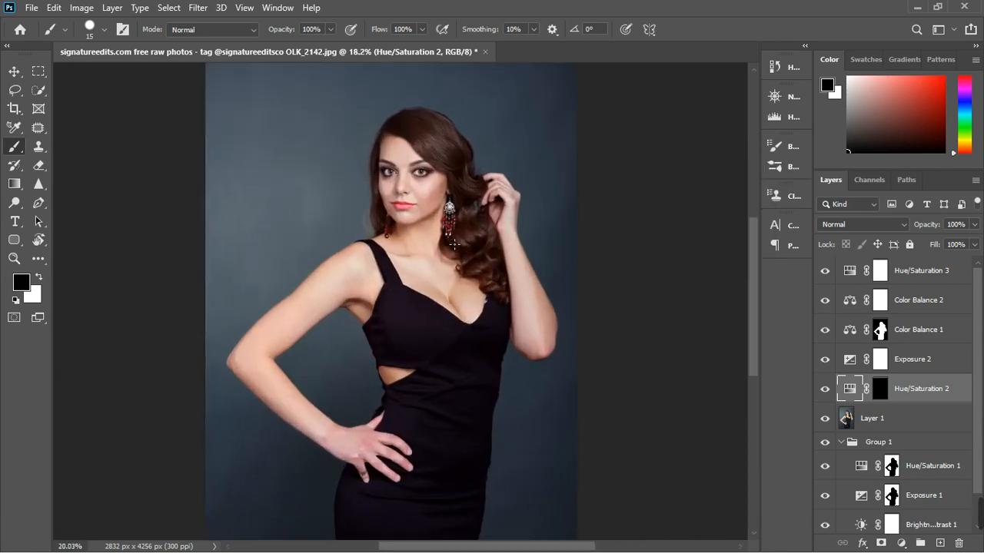
{"action": "scroll", "coordinate": [454, 245], "scroll_direction": "up", "scroll_amount": 2}
{"action": "scroll", "coordinate": [454, 238], "scroll_direction": "down", "scroll_amount": 3}
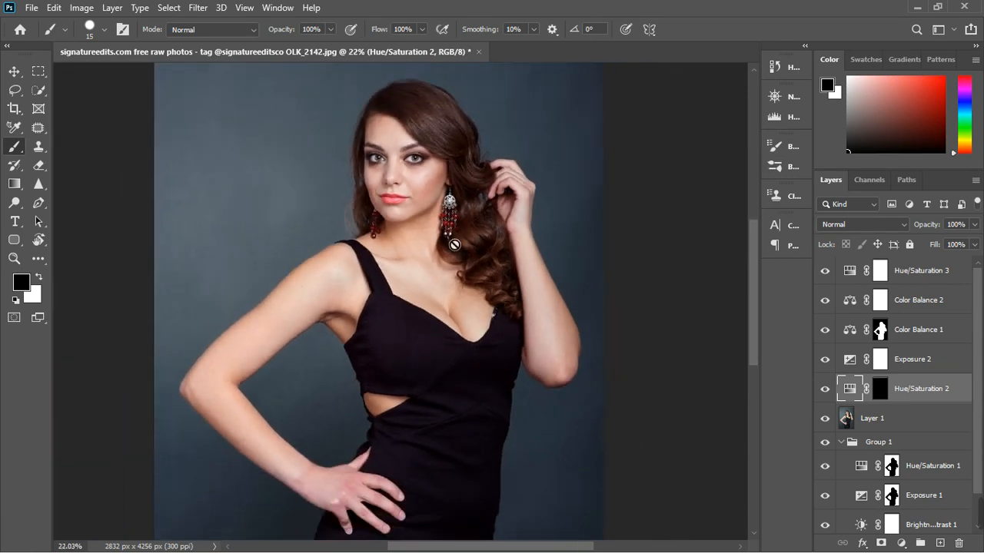
{"action": "scroll", "coordinate": [454, 230], "scroll_direction": "up", "scroll_amount": 2}
{"action": "scroll", "coordinate": [454, 228], "scroll_direction": "up", "scroll_amount": 1}
{"action": "scroll", "coordinate": [454, 228], "scroll_direction": "down", "scroll_amount": 5}
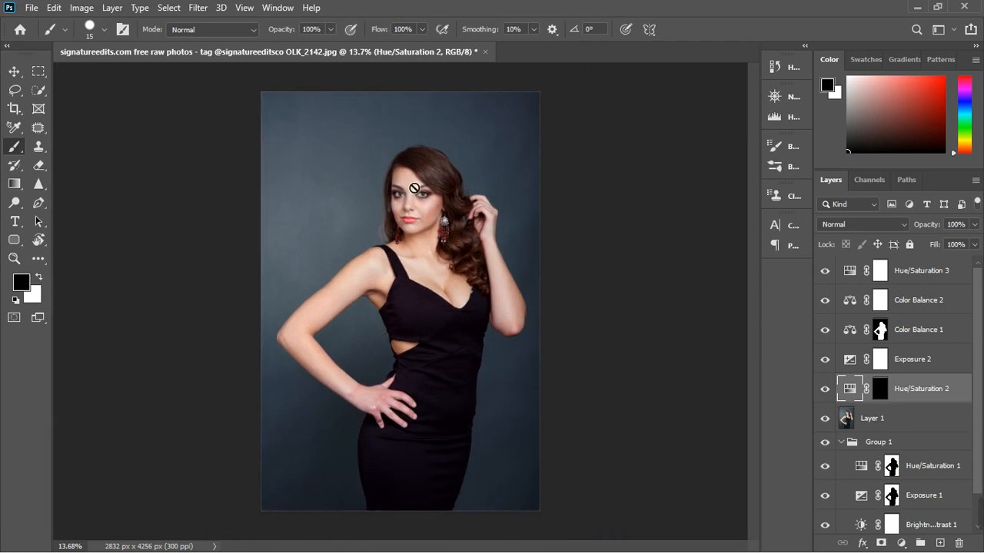
{"action": "scroll", "coordinate": [454, 230], "scroll_direction": "up", "scroll_amount": 4}
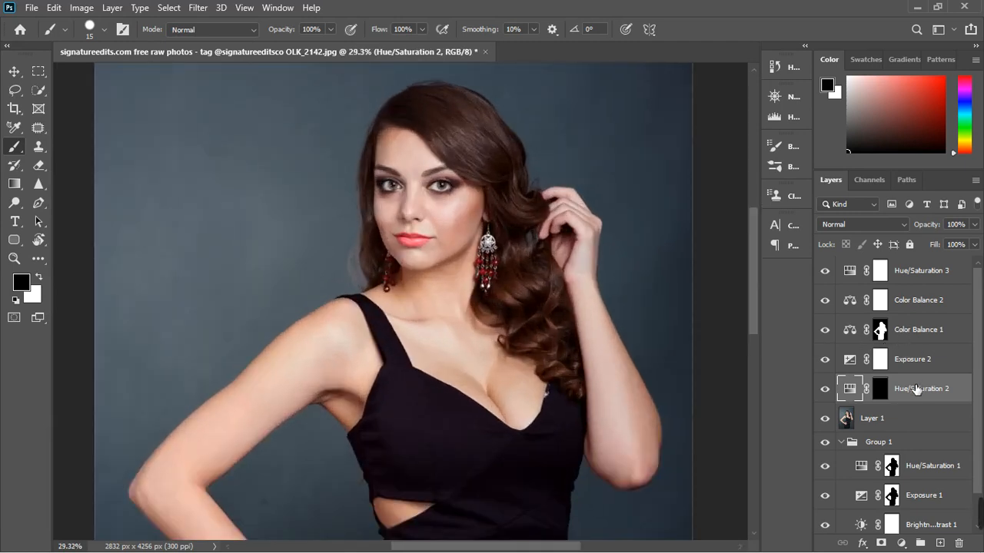
- Stamp all visible layers into a new top layer and group the adjustment layers from Hue/Saturation 3 down to Hue/Saturation 2
{"action": "left_click", "coordinate": [913, 278]}
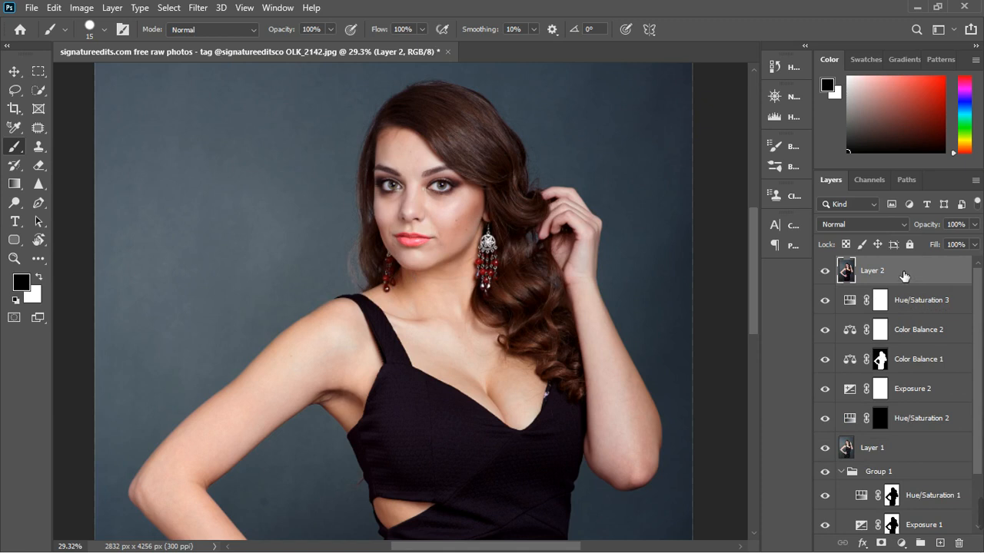
{"action": "left_click", "coordinate": [900, 307]}
{"action": "key", "text": "x"}
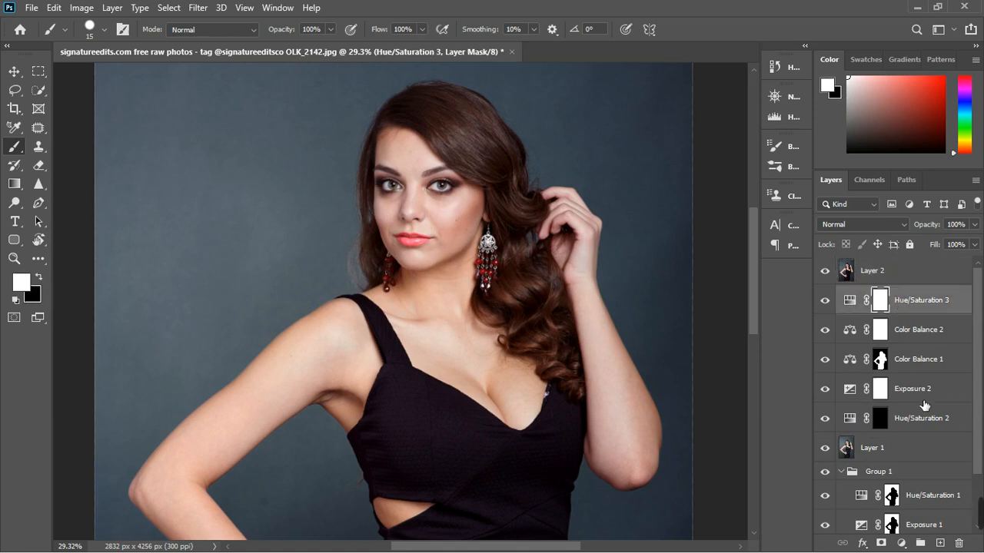
{"action": "left_click", "coordinate": [928, 429], "text": "shift"}
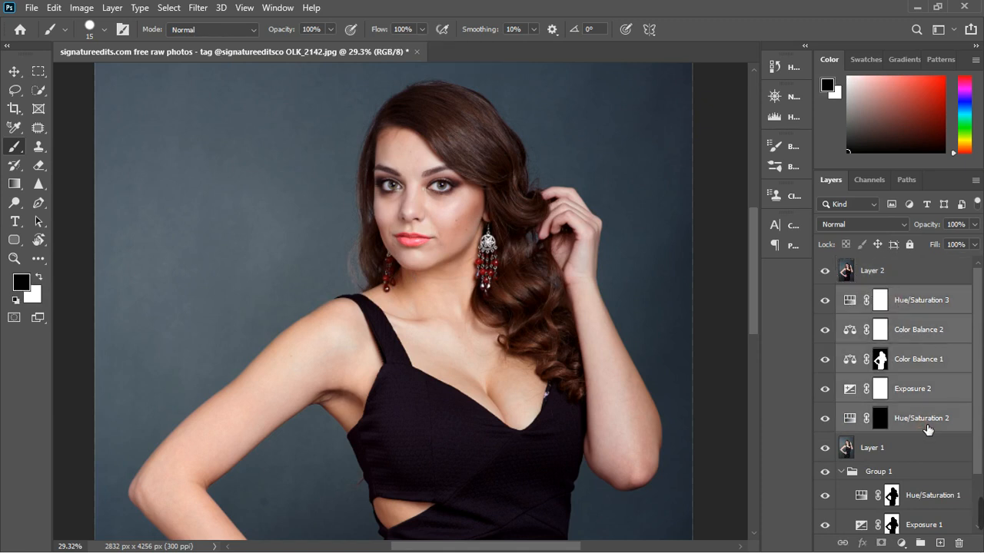
{"action": "left_click", "coordinate": [920, 543]}
- Hide Group 2, and collapse and hide Group 1
{"action": "left_click", "coordinate": [825, 295]}
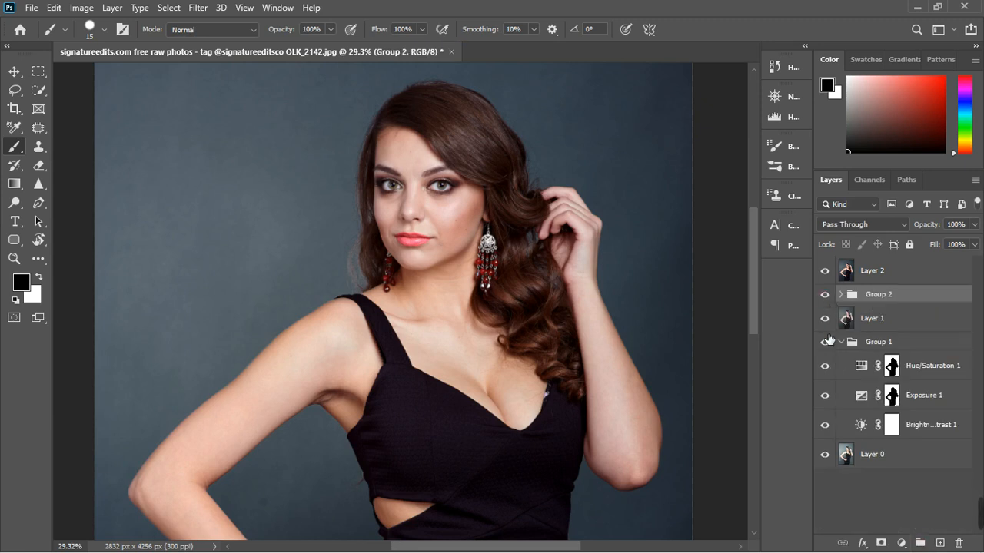
{"action": "left_click", "coordinate": [827, 343]}
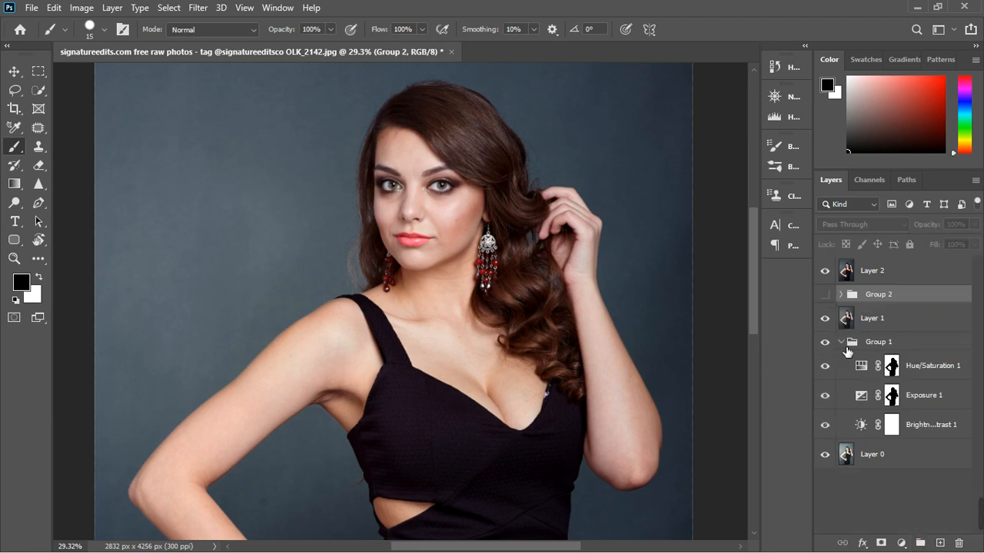
{"action": "left_click", "coordinate": [841, 342]}
{"action": "left_click", "coordinate": [842, 342]}
{"action": "left_click", "coordinate": [842, 343]}
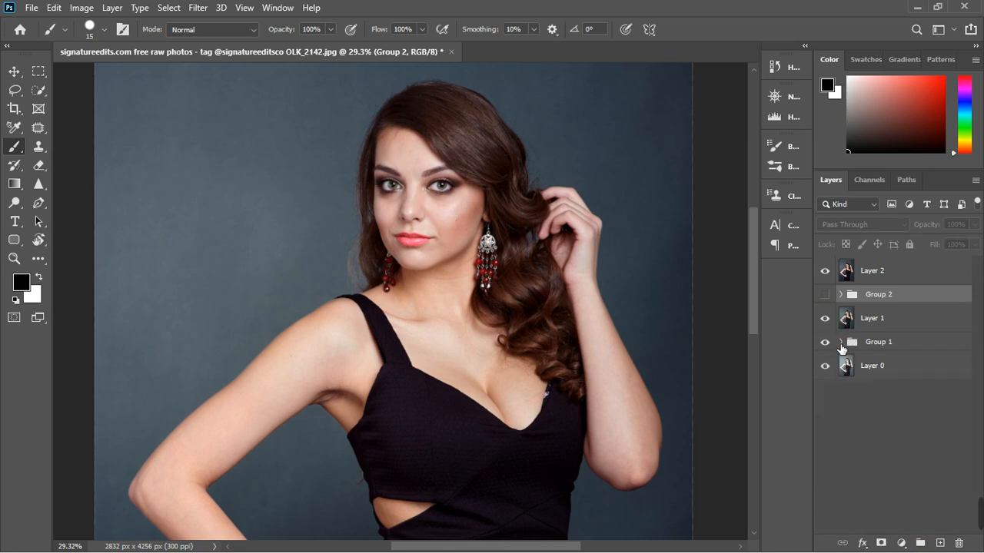
{"action": "left_click", "coordinate": [833, 345]}
- Select Layer 2 and duplicate it twice
{"action": "left_click", "coordinate": [882, 276]}
{"action": "scroll", "coordinate": [440, 190], "scroll_direction": "up", "scroll_amount": 3}
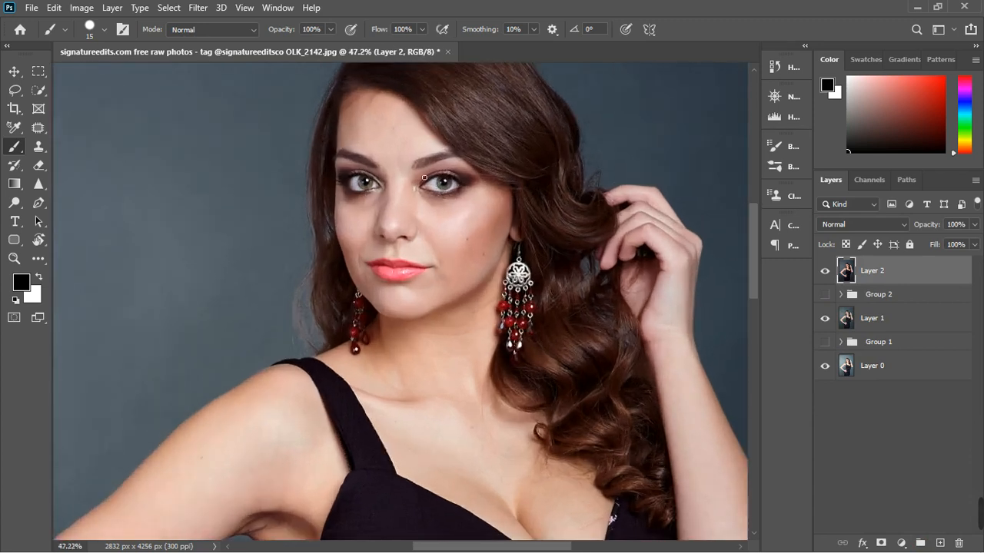
{"action": "scroll", "coordinate": [389, 166], "scroll_direction": "up", "scroll_amount": 3}
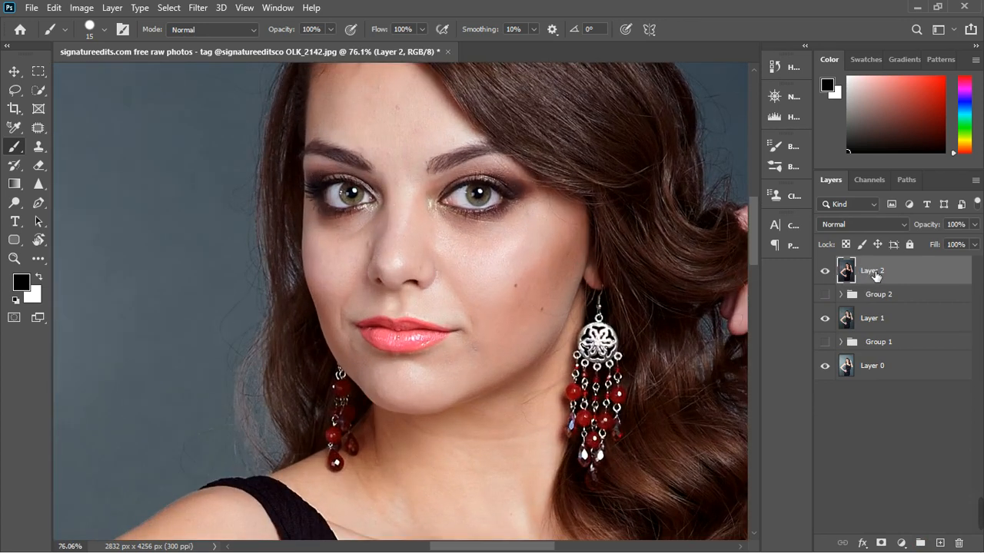
{"action": "key", "text": "ctrl+j"}
{"action": "key", "text": "ctrl+j"}
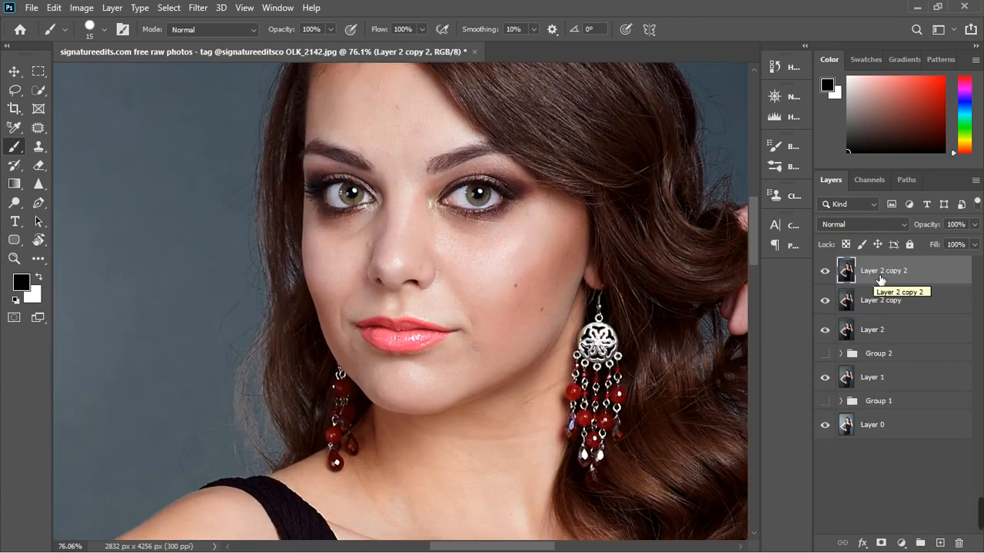
- Rename the lower duplicate of Layer 2 as color
{"action": "double_click", "coordinate": [876, 300]}
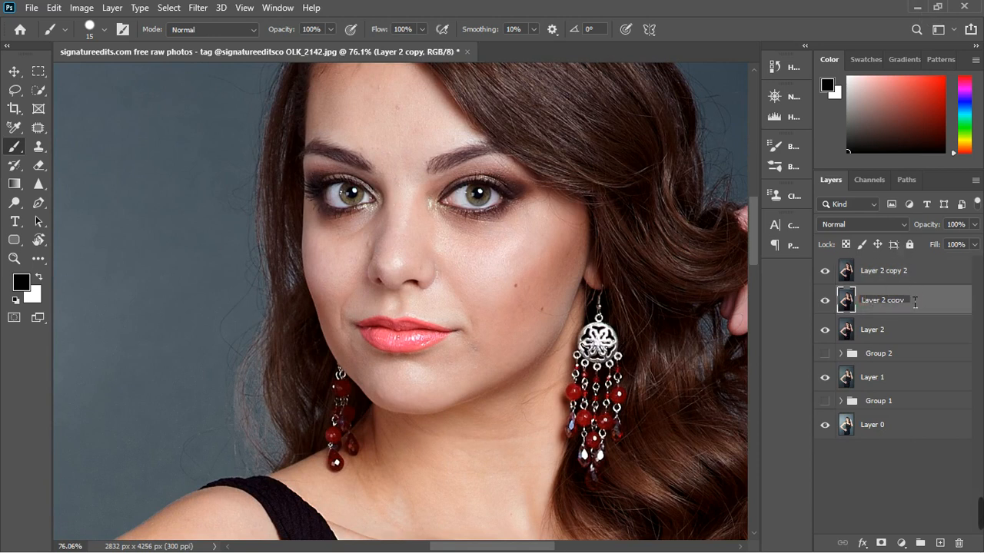
{"action": "left_click_drag", "start_coordinate": [877, 300], "coordinate": [854, 299]}
{"action": "key", "text": "BackSpace"}
{"action": "type", "text": "color"}
{"action": "key", "text": "Return"}
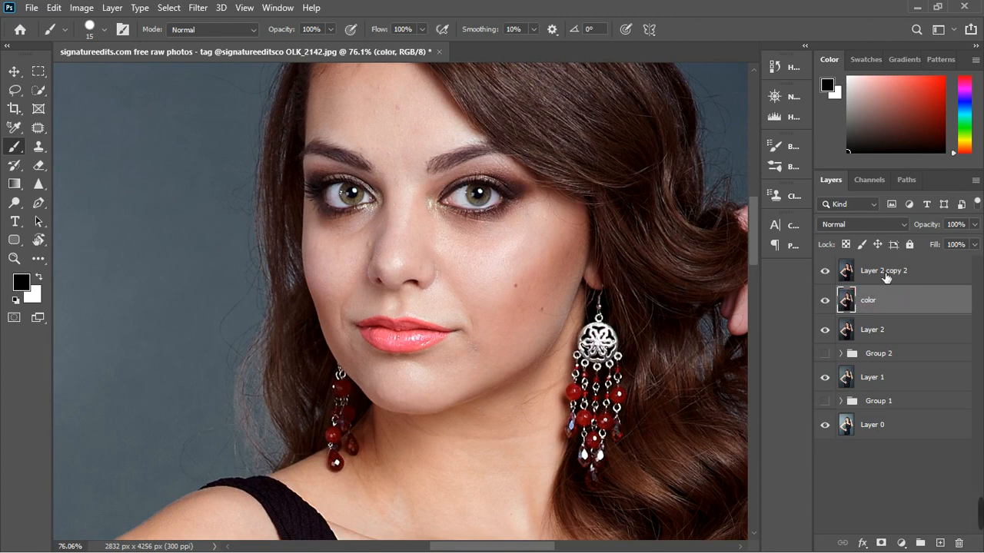
- Rename the upper duplicate of Layer 2 as texture and select the color layer
{"action": "double_click", "coordinate": [886, 272]}
{"action": "type", "text": "text"}
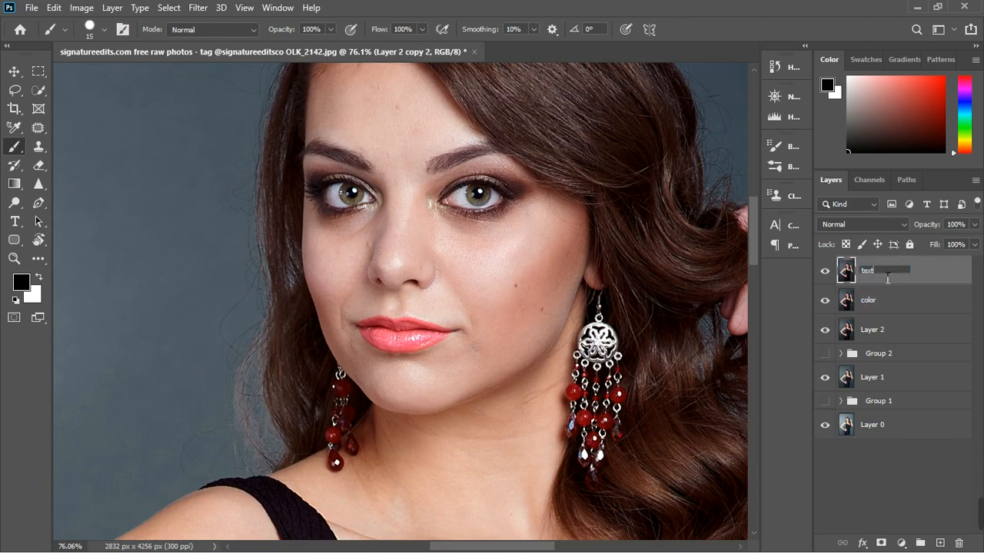
{"action": "type", "text": "ure"}
{"action": "key", "text": "Return"}
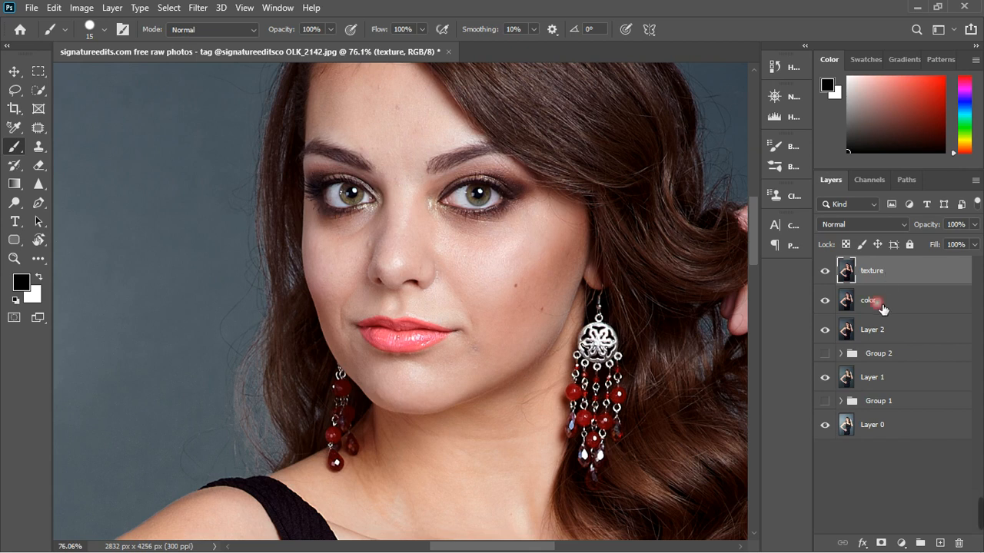
{"action": "left_click", "coordinate": [882, 308]}
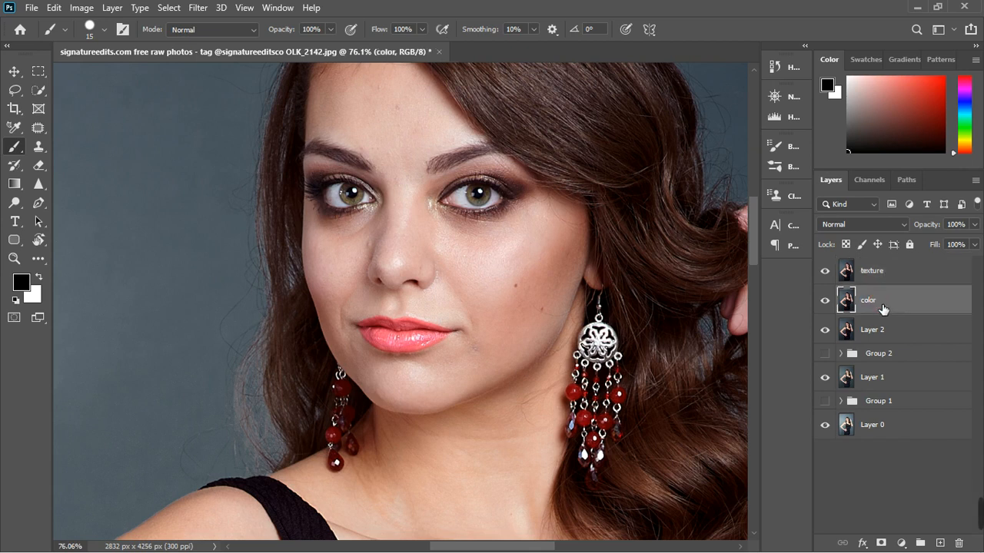
{"action": "left_click", "coordinate": [201, 9]}
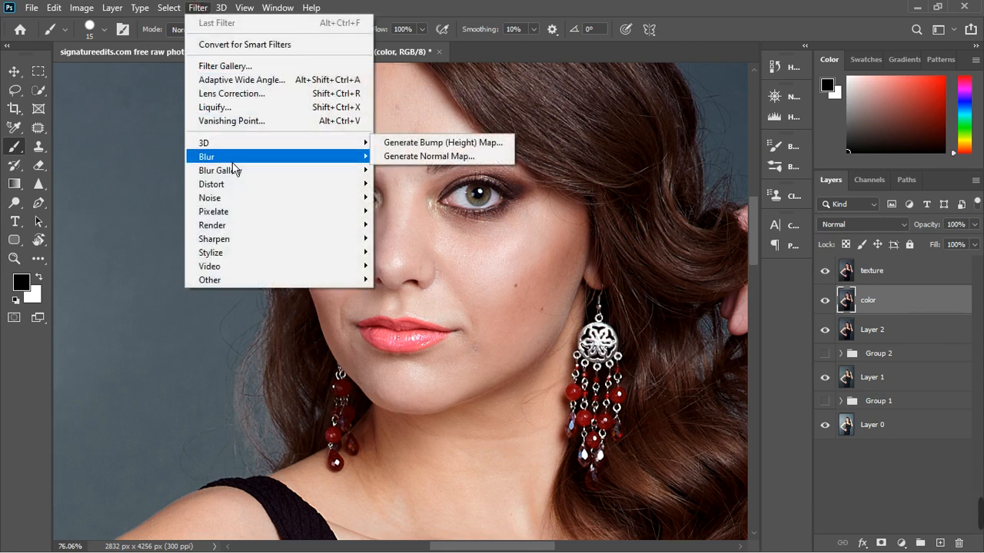
{"action": "left_click", "coordinate": [435, 213]}
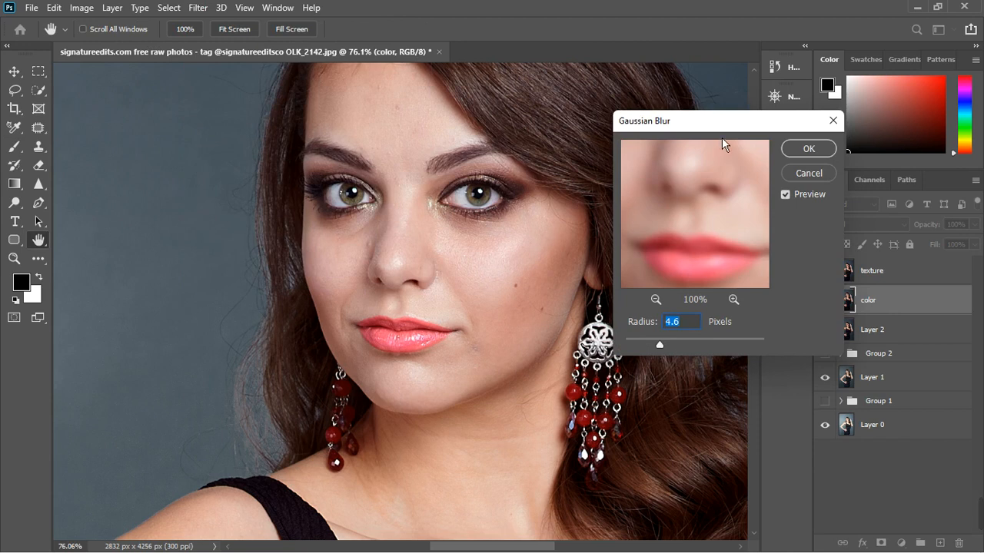
{"action": "mouse_move", "coordinate": [728, 140]}
{"action": "left_mouse_down"}
{"action": "mouse_move", "coordinate": [624, 141]}
{"action": "mouse_move", "coordinate": [707, 138]}
{"action": "mouse_move", "coordinate": [696, 143]}
{"action": "left_mouse_up"}
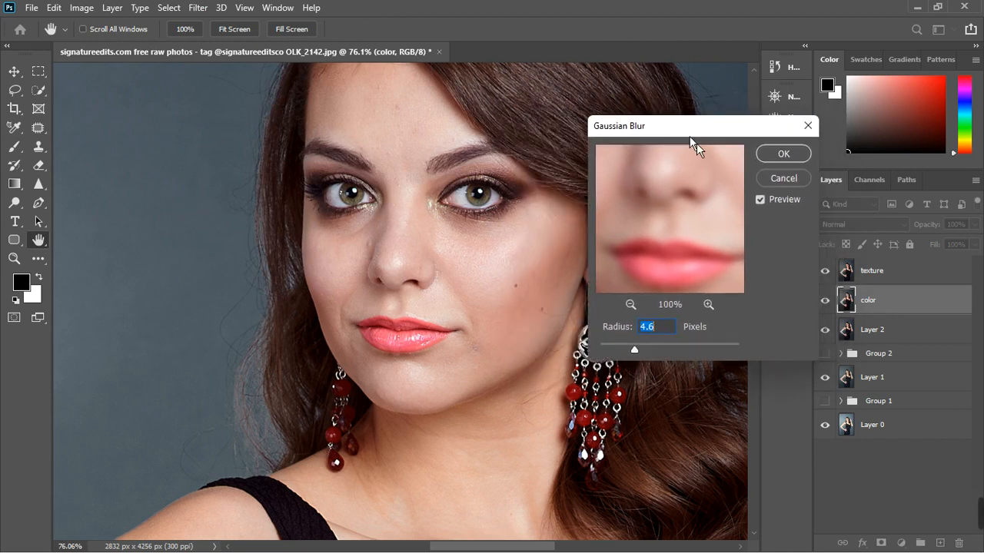
{"action": "left_click", "coordinate": [784, 181]}
- Hide the texture layer and apply a Gaussian Blur with an increased radius to the color layer
{"action": "left_click", "coordinate": [830, 271]}
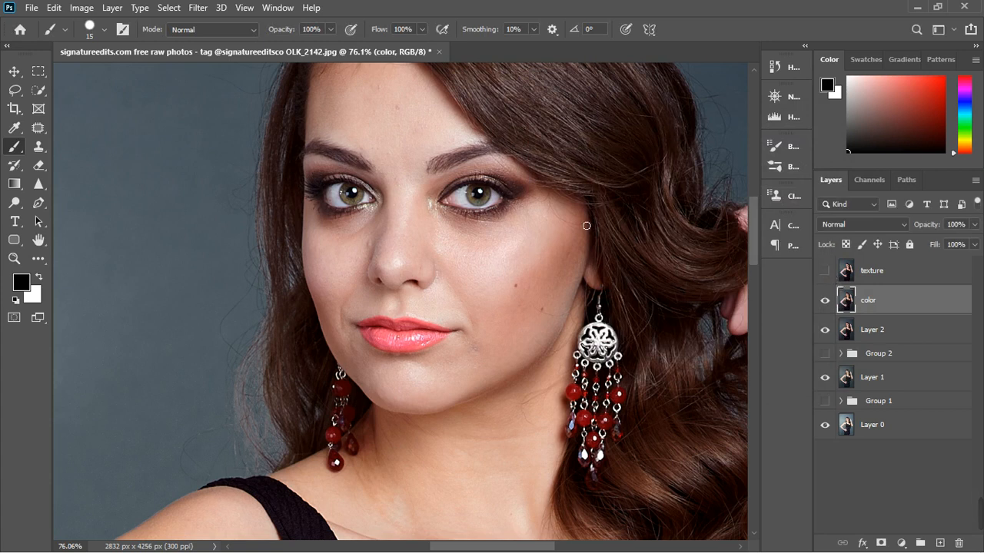
{"action": "left_click", "coordinate": [203, 10]}
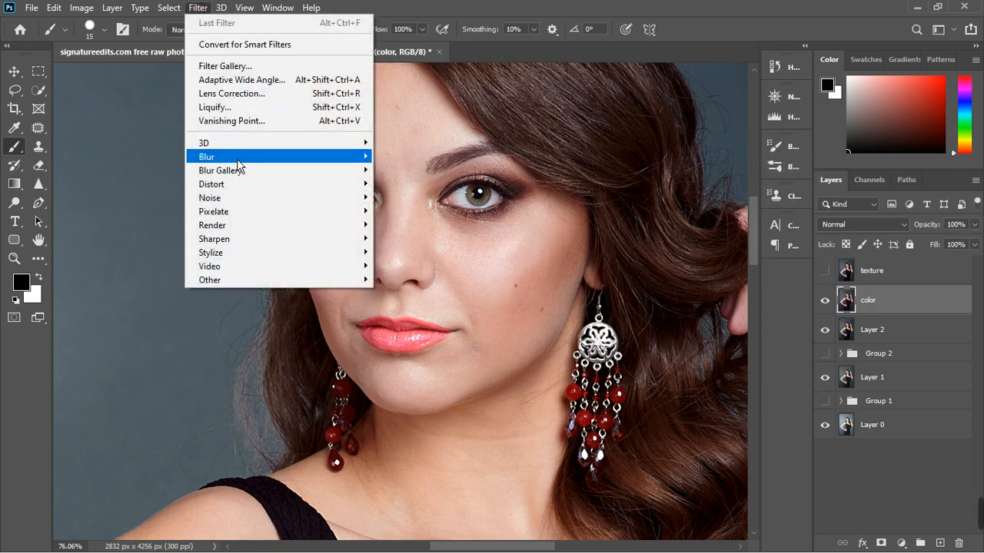
{"action": "mouse_move", "coordinate": [231, 156]}
{"action": "left_click", "coordinate": [428, 213]}
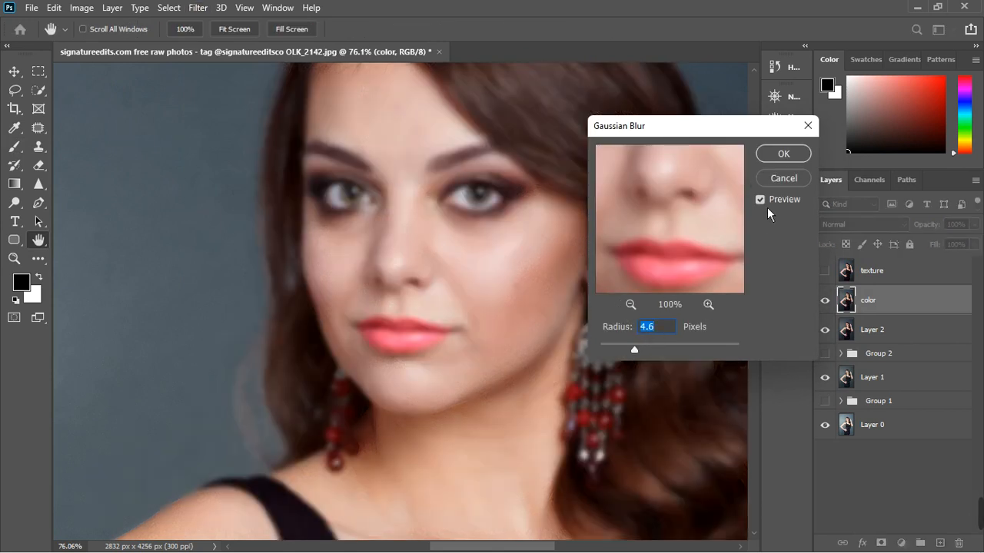
{"action": "left_click", "coordinate": [647, 356]}
{"action": "left_click", "coordinate": [779, 161]}
{"action": "key", "text": "b"}
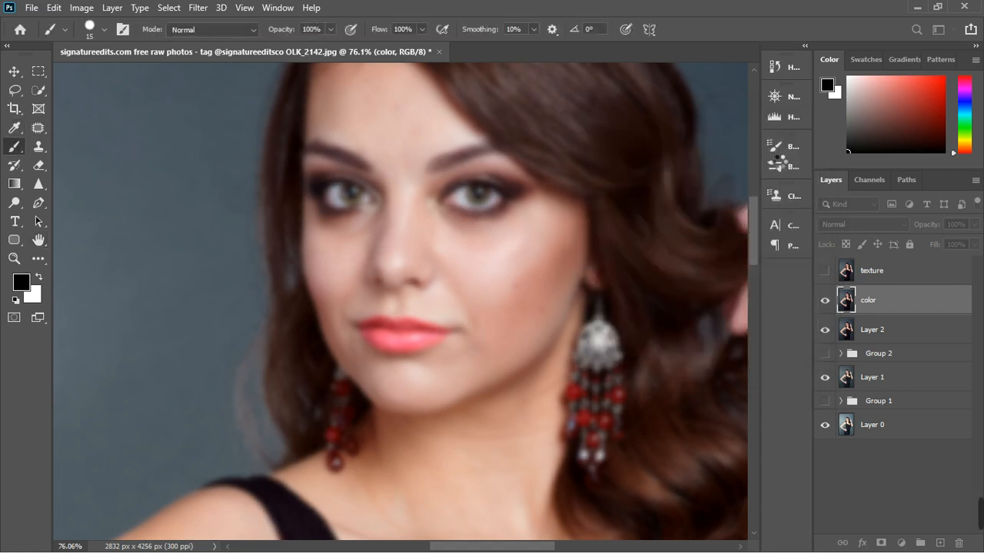
- Apply the color layer to the visible texture layer using Subtract, scale 2 and offset 128, and set texture's blend mode to Linear Light
{"action": "left_click", "coordinate": [824, 271]}
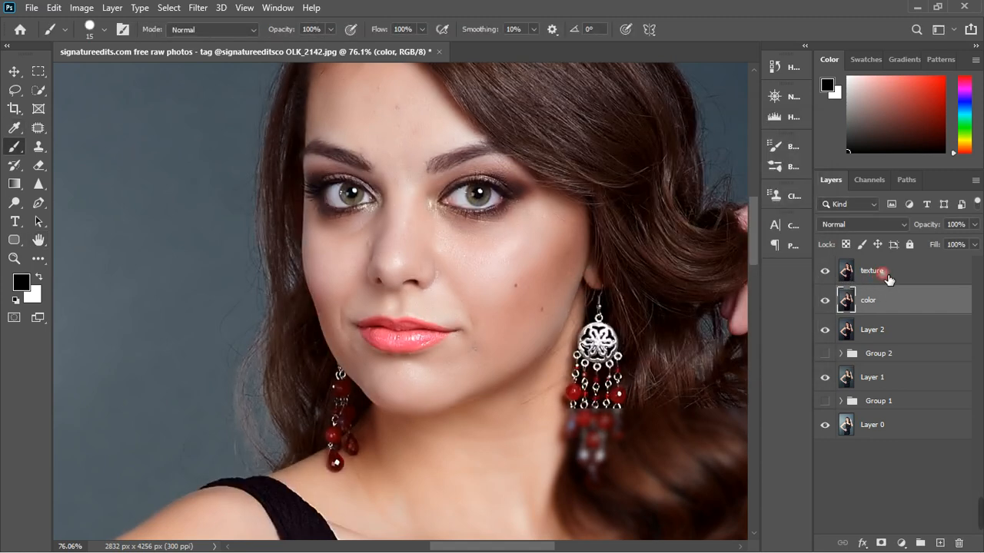
{"action": "left_click", "coordinate": [876, 270]}
{"action": "left_click", "coordinate": [82, 7]}
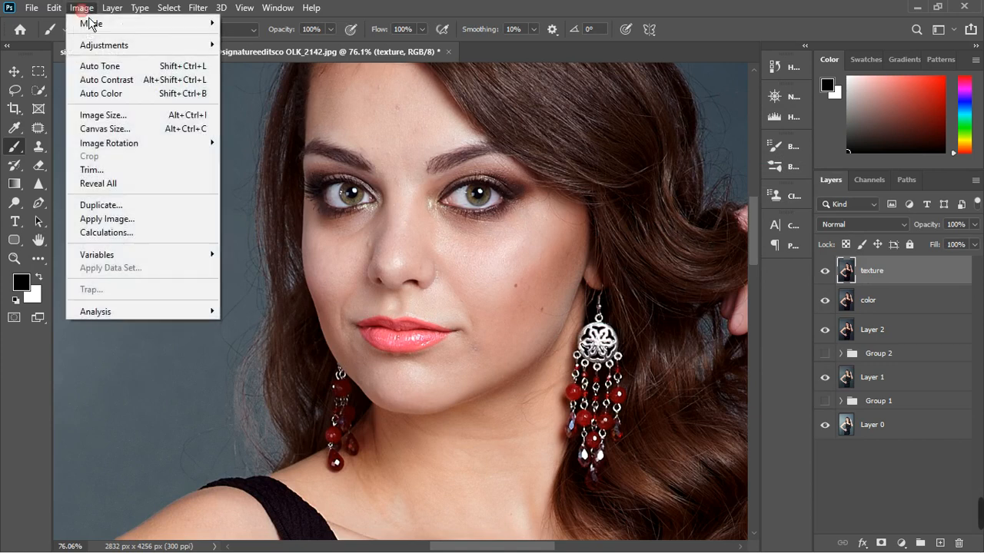
{"action": "left_click", "coordinate": [117, 219]}
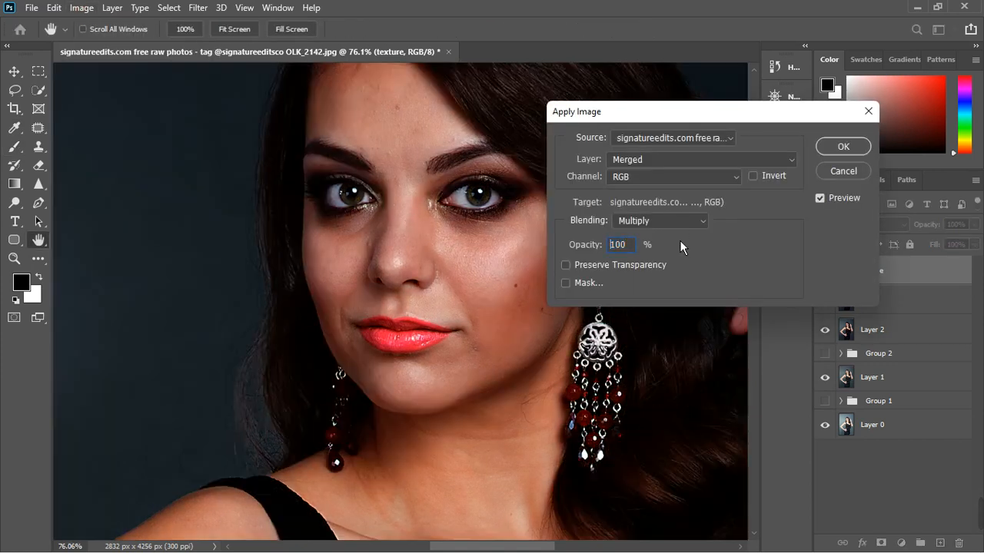
{"action": "left_click", "coordinate": [682, 228]}
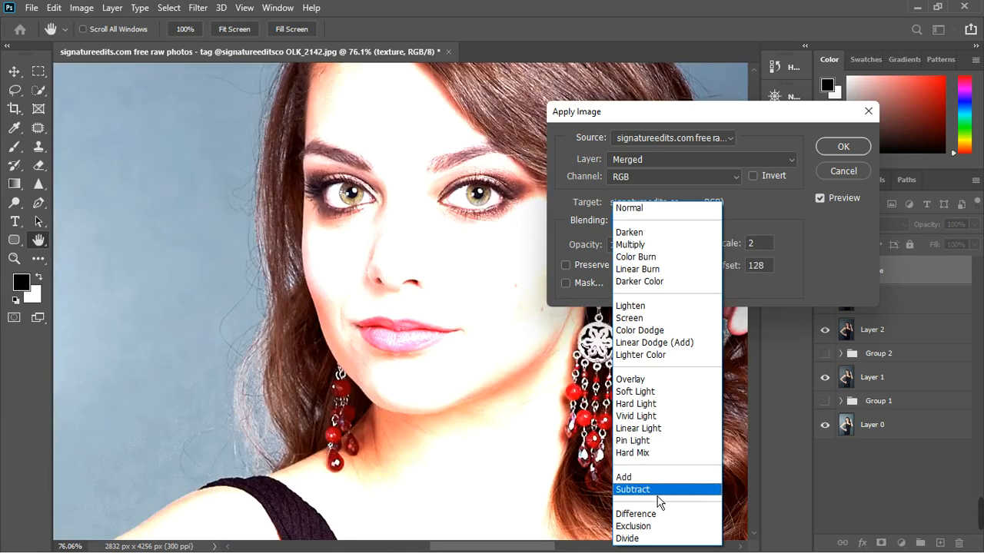
{"action": "left_click", "coordinate": [657, 491]}
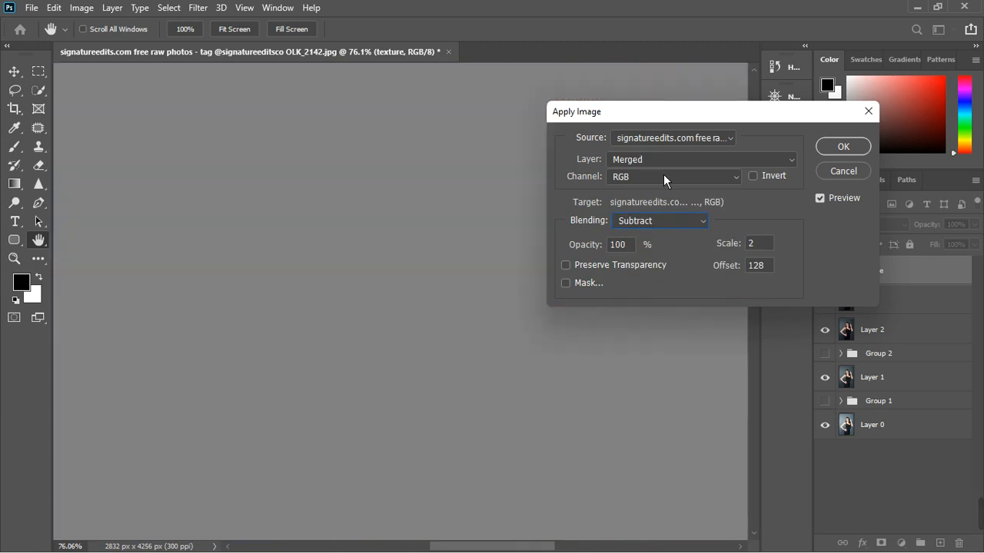
{"action": "left_click", "coordinate": [681, 162]}
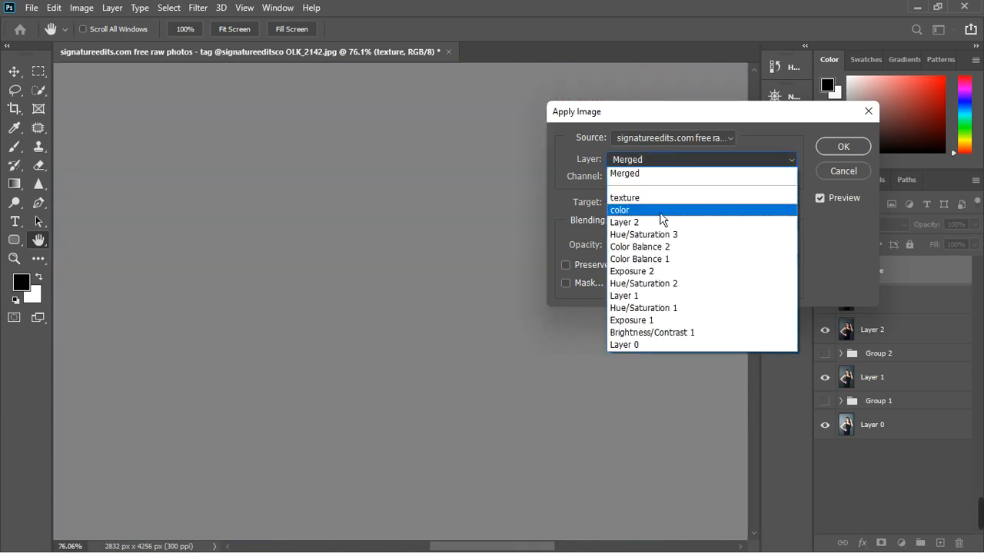
{"action": "left_click", "coordinate": [658, 216]}
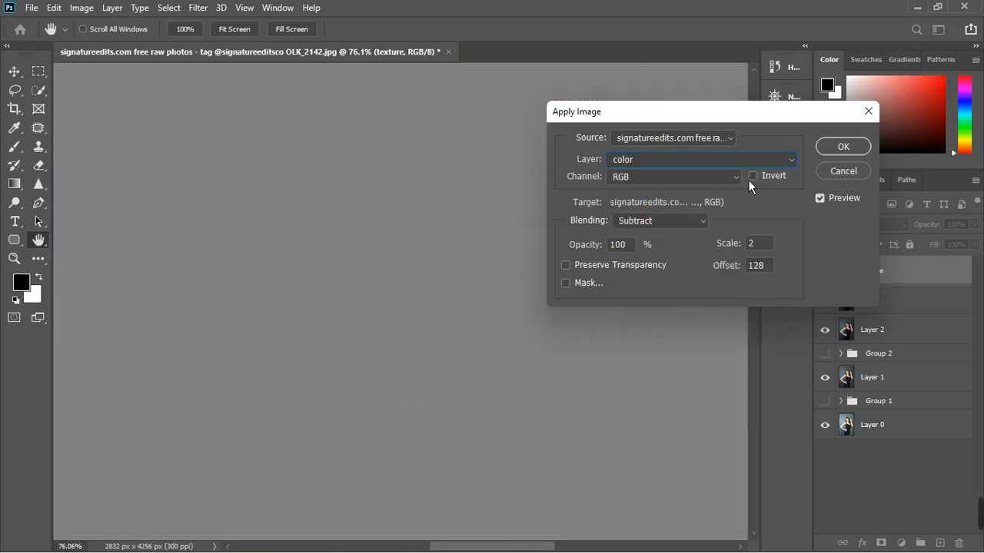
{"action": "left_click", "coordinate": [843, 148]}
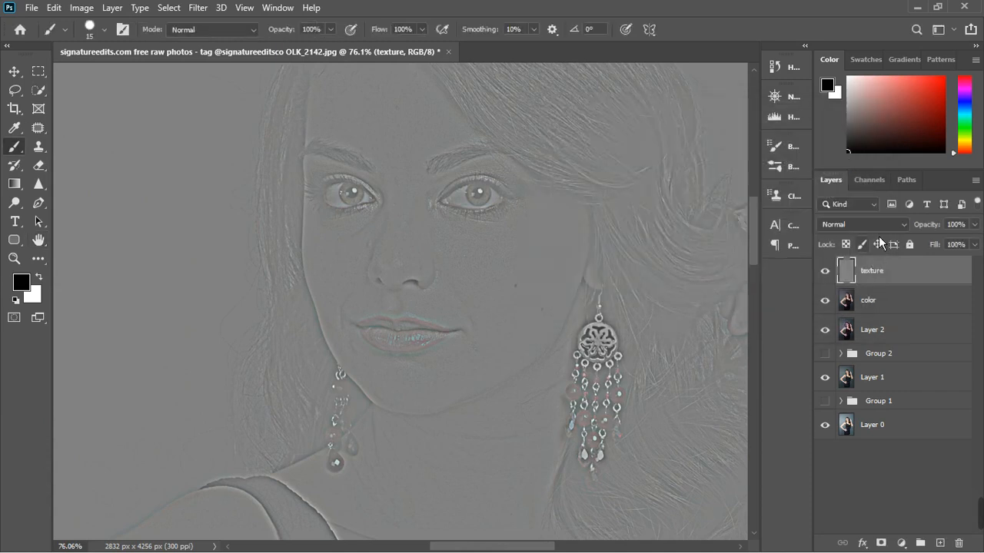
{"action": "left_click", "coordinate": [879, 230]}
{"action": "left_click", "coordinate": [861, 416]}
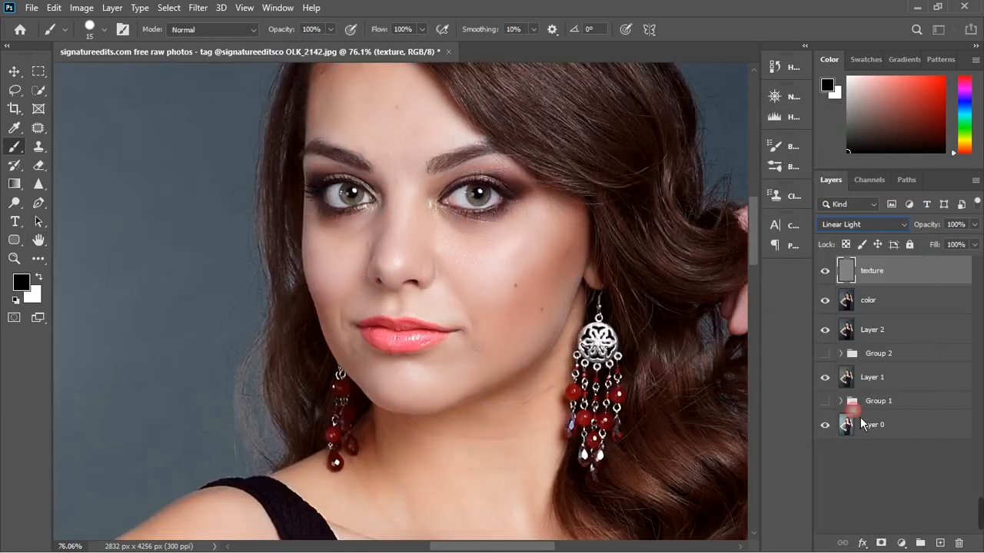
- Select the color layer and switch to the Mixer Brush tool
{"action": "left_click", "coordinate": [38, 146]}
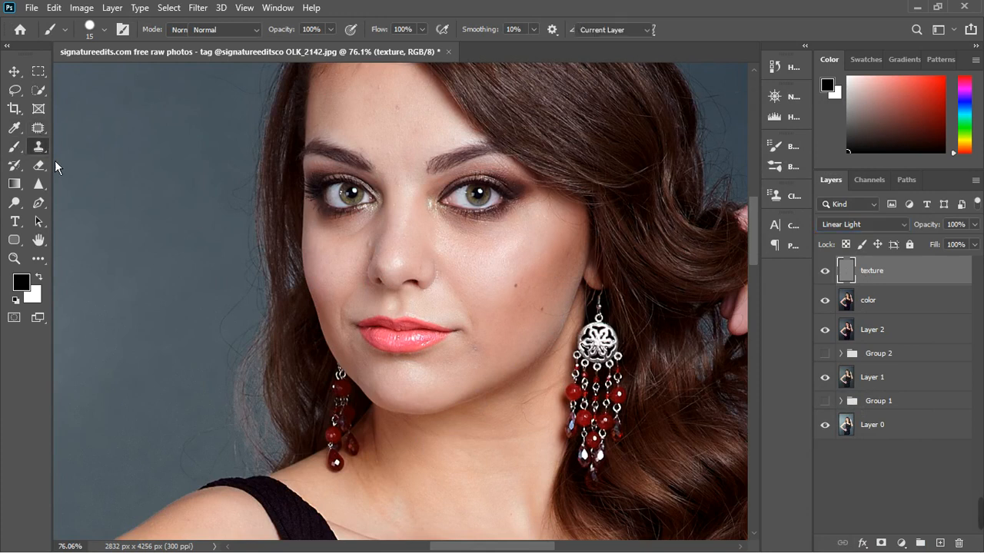
{"action": "left_click", "coordinate": [899, 299]}
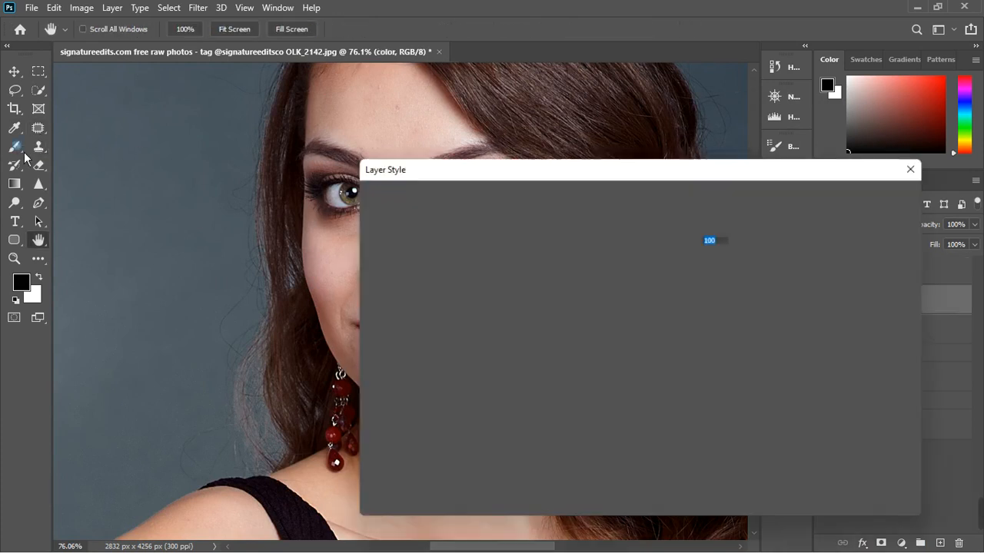
{"action": "left_click", "coordinate": [853, 224]}
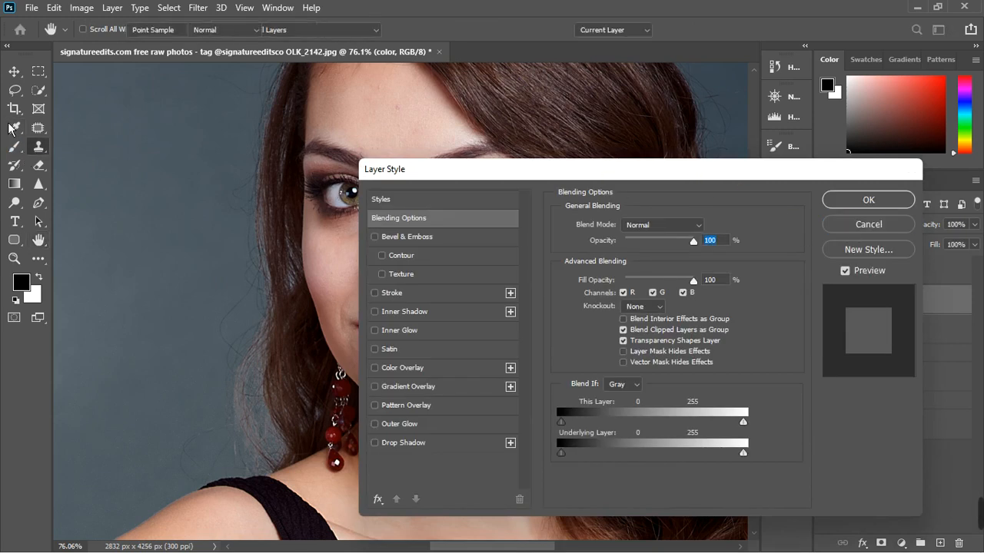
{"action": "left_click", "coordinate": [14, 148]}
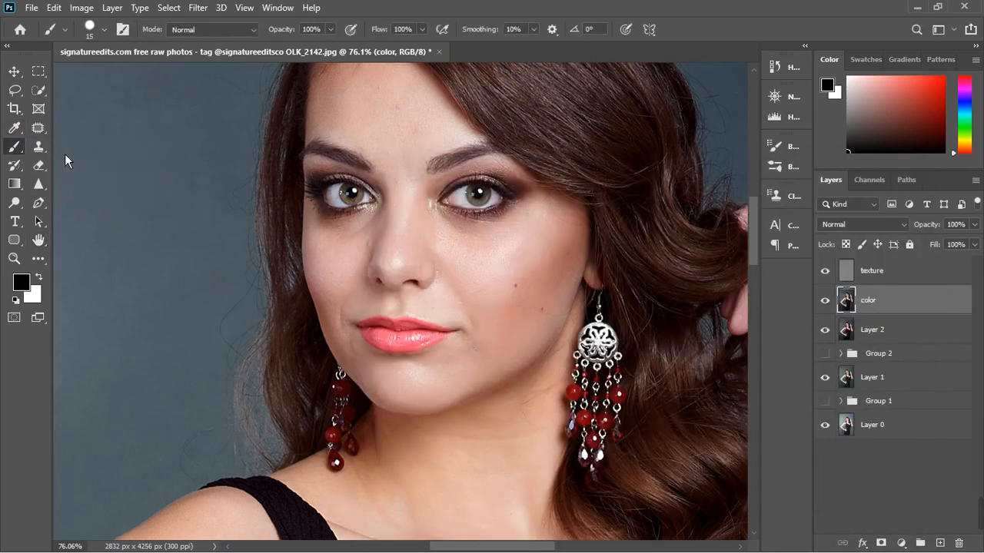
{"action": "right_click", "coordinate": [15, 149]}
{"action": "left_click", "coordinate": [77, 191]}
- On the texture layer, clone clean cheek texture over the blemishes beside the nose with a size 25 Clone Stamp
{"action": "left_click", "coordinate": [883, 274]}
{"action": "left_click", "coordinate": [39, 146]}
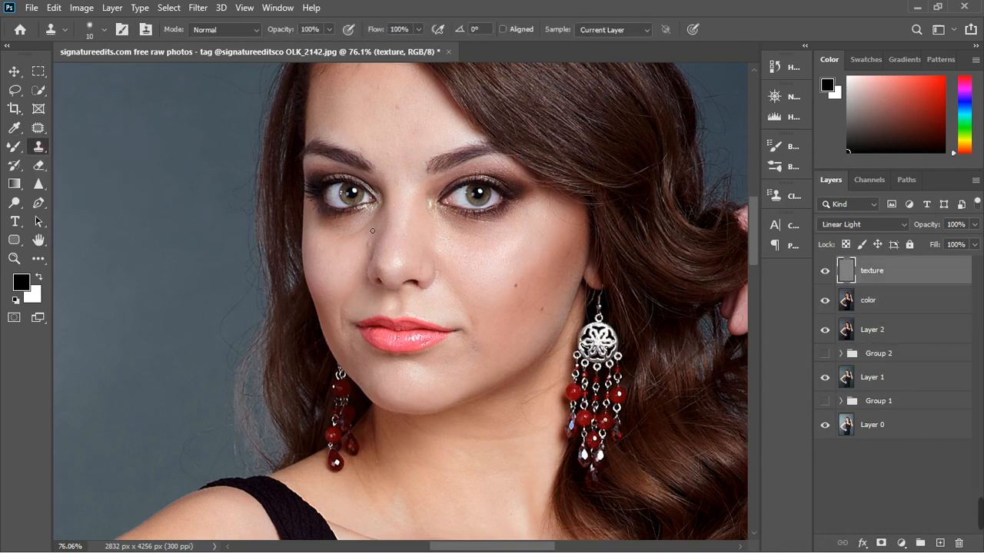
{"action": "scroll", "coordinate": [372, 230], "scroll_direction": "up", "scroll_amount": 6}
{"action": "key", "text": "bracketright"}
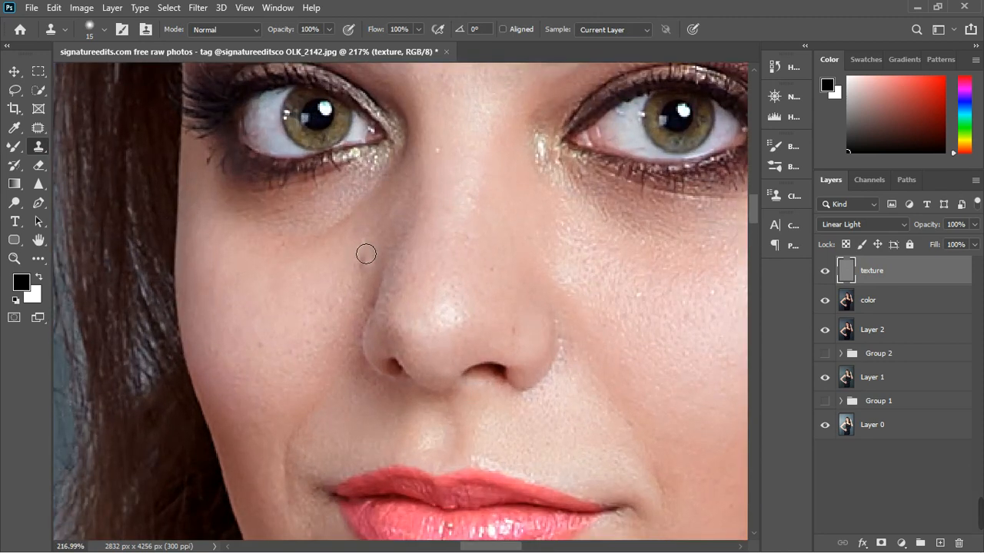
{"action": "key", "text": "bracketright"}
{"action": "key", "text": "bracketright"}
{"action": "left_click", "coordinate": [345, 294], "text": "alt"}
{"action": "left_click", "coordinate": [356, 261]}
{"action": "left_click", "coordinate": [359, 263]}
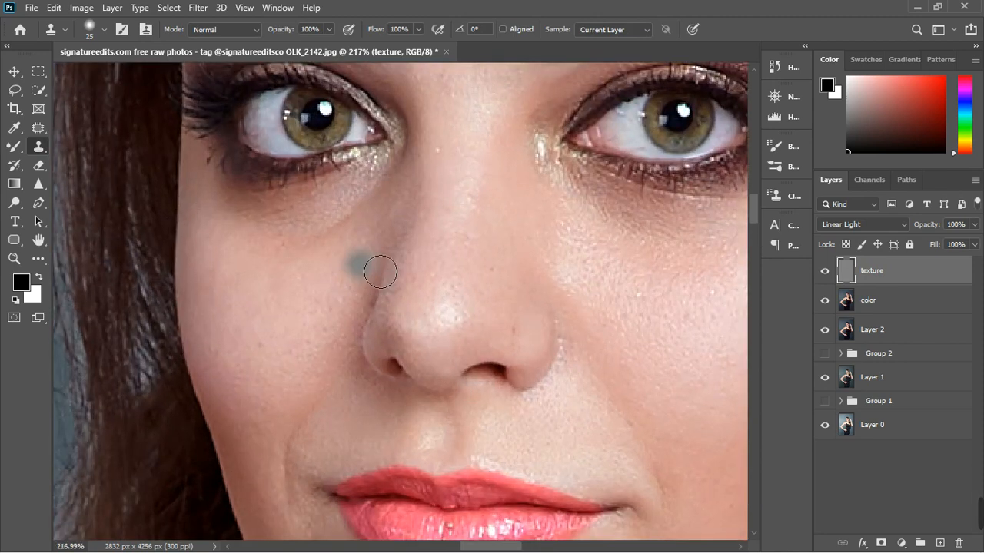
{"action": "left_click", "coordinate": [359, 241]}
{"action": "left_click", "coordinate": [361, 265]}
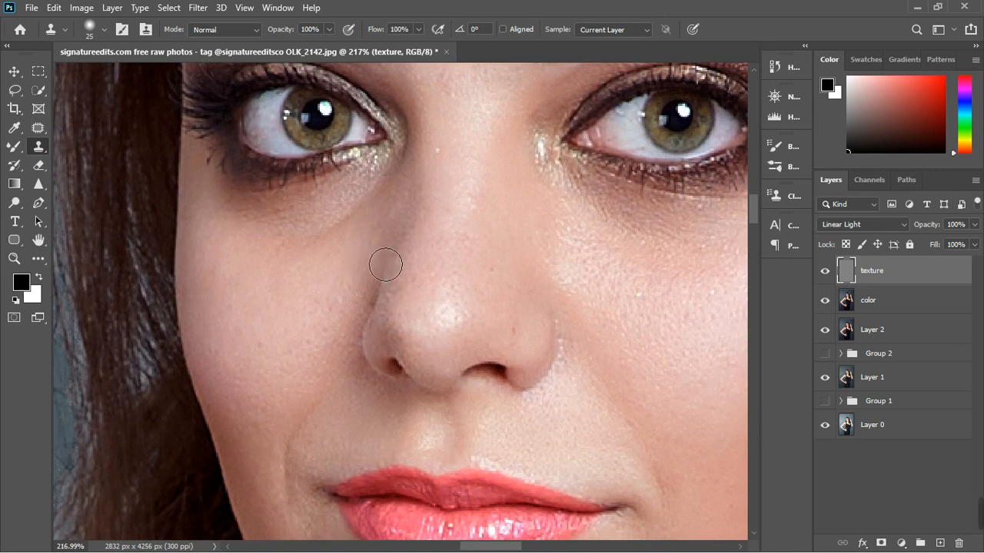
{"action": "left_click", "coordinate": [307, 271]}
- Clone nearby skin texture over the rough spots below the mouth corner on the earring side
{"action": "scroll", "coordinate": [310, 273], "scroll_direction": "down", "scroll_amount": 4}
{"action": "left_click", "coordinate": [482, 331]}
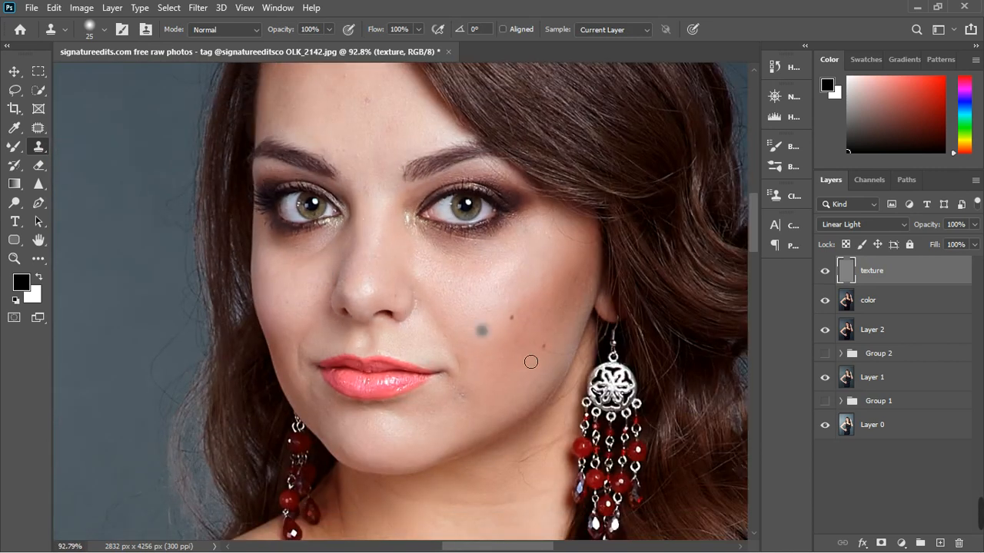
{"action": "scroll", "coordinate": [524, 354], "scroll_direction": "up", "scroll_amount": 3}
{"action": "scroll", "coordinate": [572, 222], "scroll_direction": "up", "scroll_amount": 2}
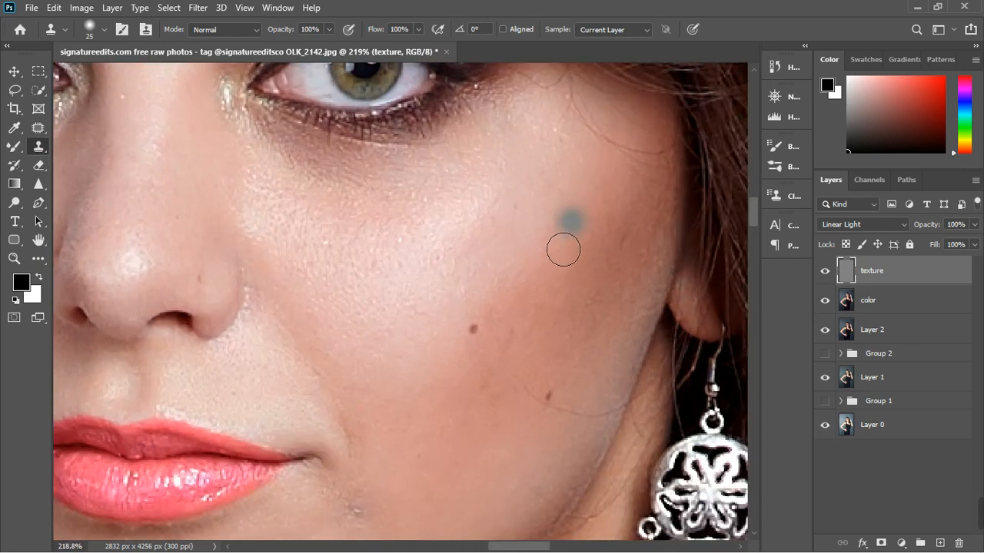
{"action": "scroll", "coordinate": [564, 249], "scroll_direction": "down", "scroll_amount": 4}
{"action": "scroll", "coordinate": [485, 250], "scroll_direction": "down", "scroll_amount": 1}
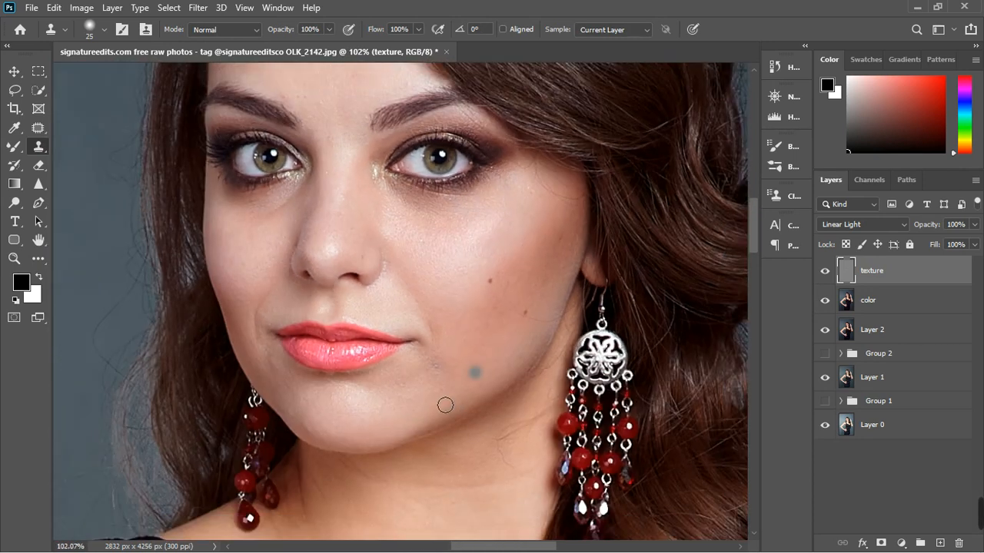
{"action": "scroll", "coordinate": [461, 391], "scroll_direction": "up", "scroll_amount": 4}
{"action": "left_click", "coordinate": [442, 384]}
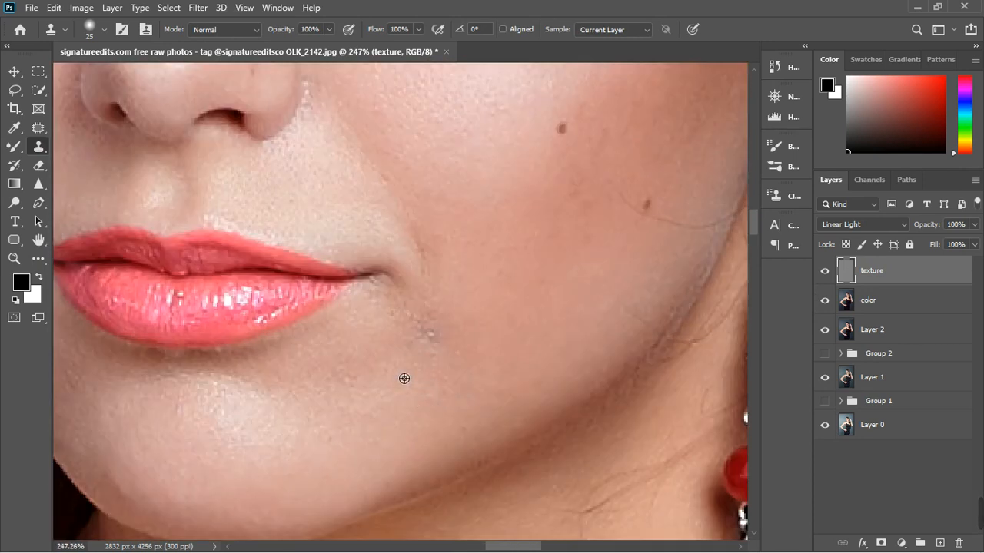
{"action": "left_click", "coordinate": [447, 358]}
{"action": "left_click", "coordinate": [429, 346]}
{"action": "left_click", "coordinate": [393, 346], "text": "alt"}
{"action": "left_click", "coordinate": [421, 346]}
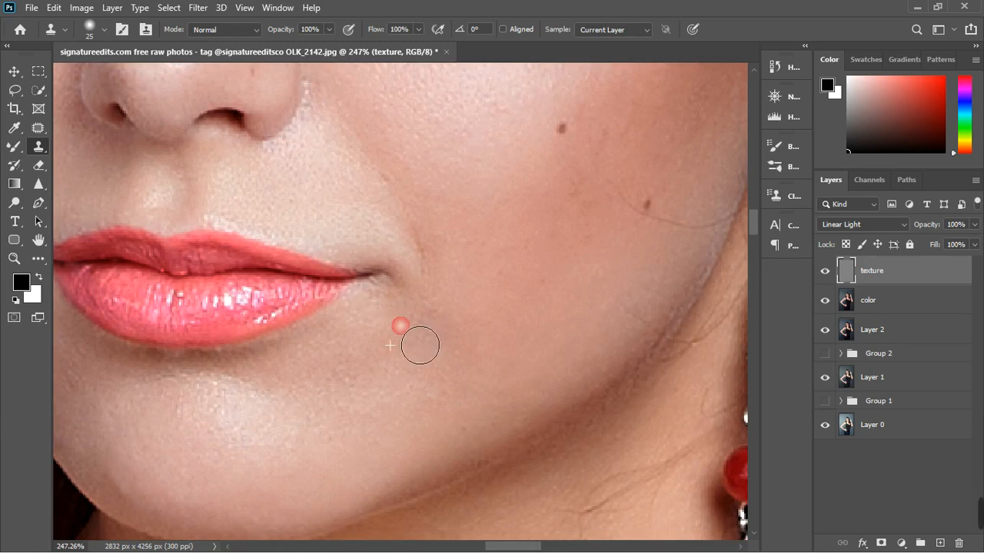
- Reduce the Clone Stamp size to 8 and clone skin texture along the fold between nose and mouth corner
{"action": "key", "text": "["}
{"action": "key", "text": "["}
{"action": "key", "text": "["}
{"action": "key", "text": "["}
{"action": "key", "text": "["}
{"action": "left_click", "coordinate": [378, 193], "text": "alt"}
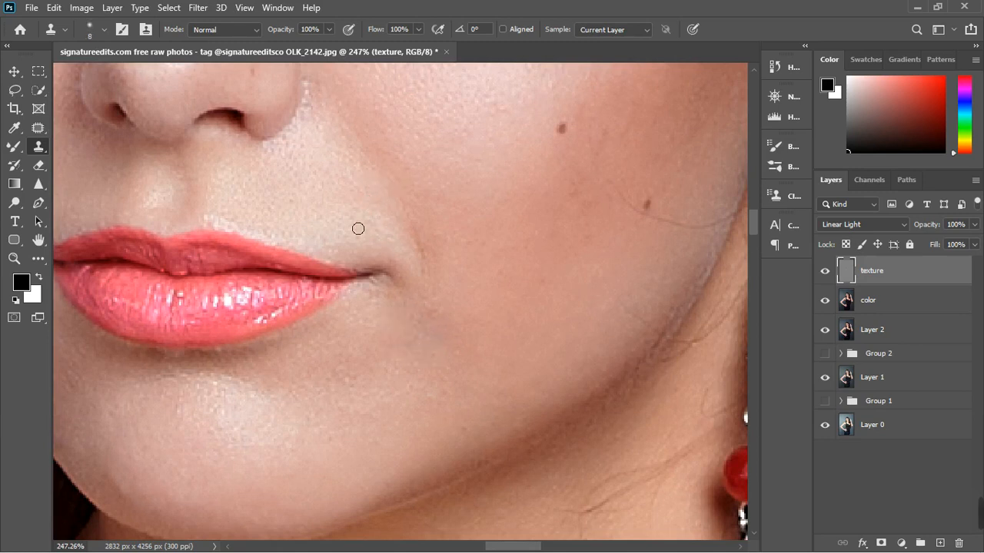
{"action": "left_click_drag", "start_coordinate": [427, 194], "coordinate": [393, 173]}
- Clone clean skin texture over the small dark mark on the side of the nose
{"action": "scroll", "coordinate": [409, 179], "scroll_direction": "down", "scroll_amount": 4}
{"action": "scroll", "coordinate": [327, 106], "scroll_direction": "up", "scroll_amount": 5}
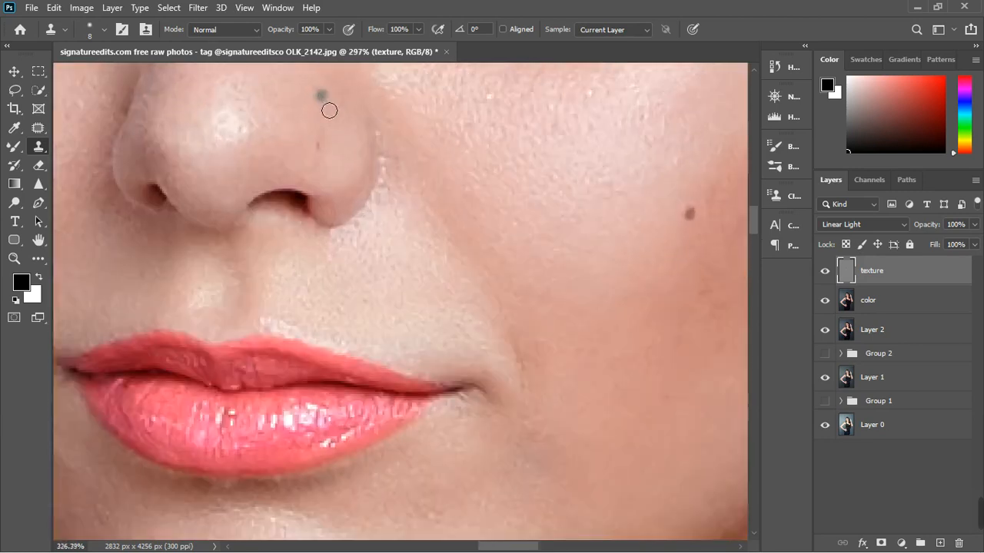
{"action": "left_click", "coordinate": [343, 149], "text": "alt"}
{"action": "left_click", "coordinate": [322, 156]}
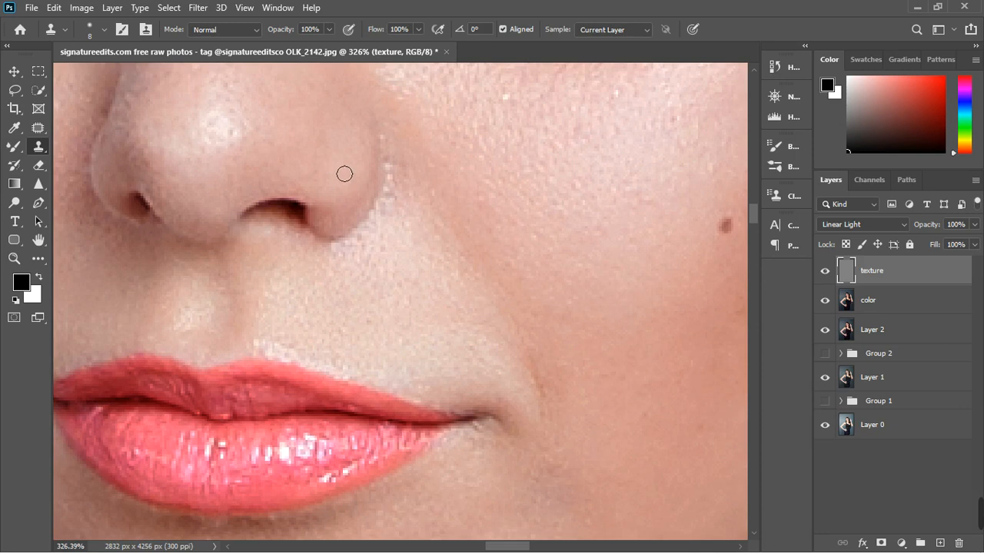
- Clone nearby skin texture over the dark specks along the lower edge of the chin
{"action": "scroll", "coordinate": [344, 174], "scroll_direction": "down", "scroll_amount": 5}
{"action": "scroll", "coordinate": [345, 378], "scroll_direction": "down", "scroll_amount": 2}
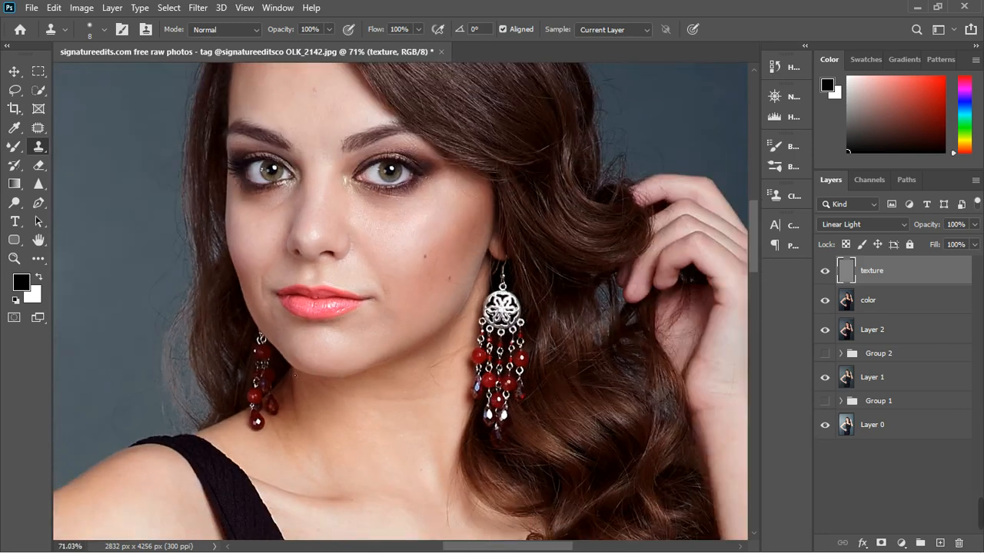
{"action": "scroll", "coordinate": [330, 365], "scroll_direction": "up", "scroll_amount": 6}
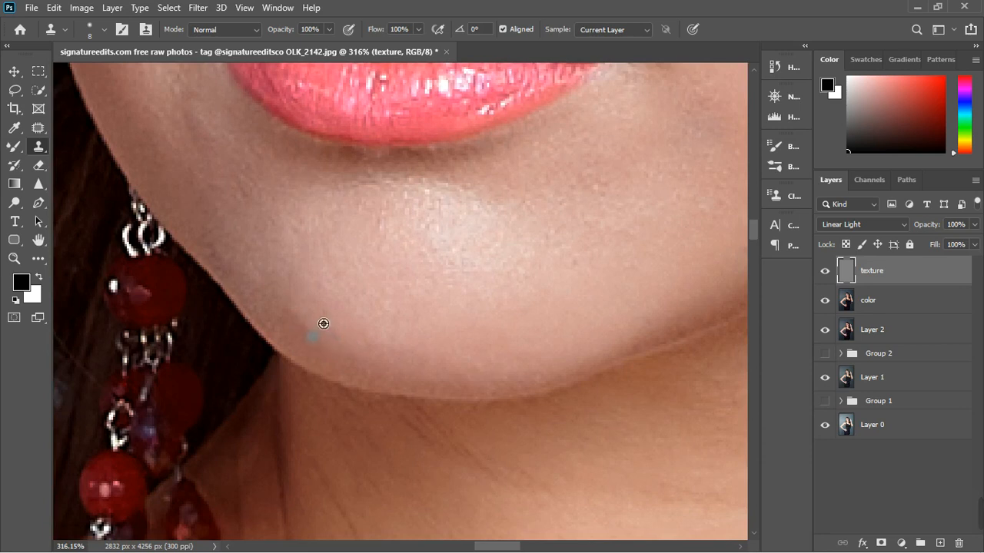
{"action": "left_click", "coordinate": [324, 323], "text": "alt"}
{"action": "left_click_drag", "start_coordinate": [308, 339], "coordinate": [292, 311]}
{"action": "left_click", "coordinate": [293, 296], "text": "alt"}
{"action": "left_click", "coordinate": [336, 295]}
- Clone clean skin texture over the uneven spots between the lower lip's corner and the jawline
{"action": "scroll", "coordinate": [375, 283], "scroll_direction": "down", "scroll_amount": 3}
{"action": "scroll", "coordinate": [240, 173], "scroll_direction": "up", "scroll_amount": 5}
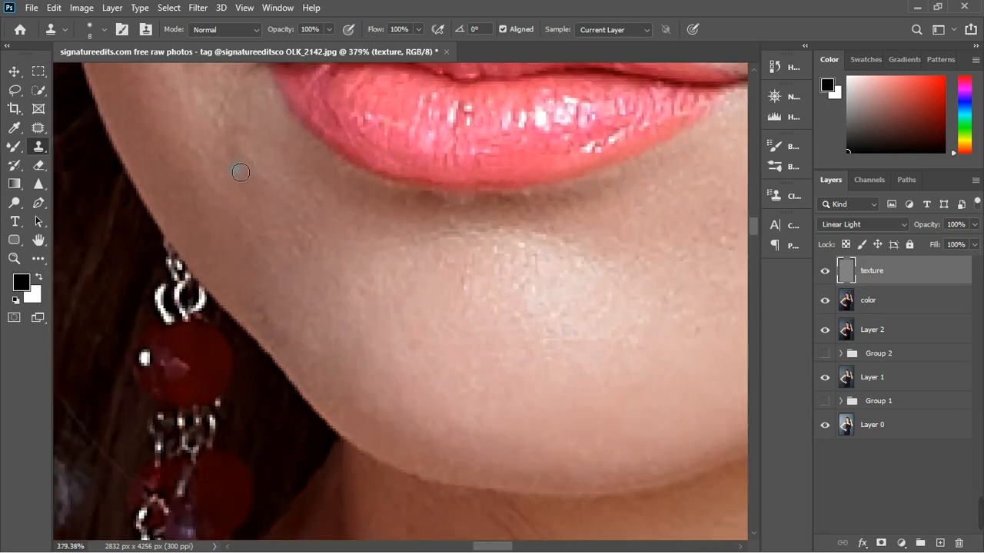
{"action": "left_click", "coordinate": [227, 146]}
{"action": "left_click", "coordinate": [250, 192]}
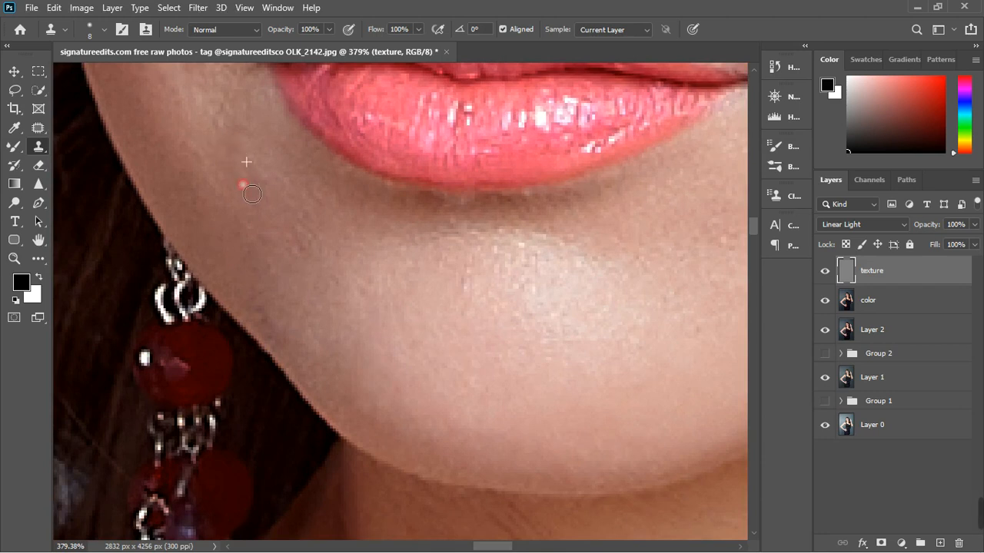
{"action": "left_click", "coordinate": [239, 158]}
{"action": "left_click", "coordinate": [257, 172]}
{"action": "left_click", "coordinate": [272, 202]}
{"action": "left_click", "coordinate": [302, 248]}
- Examine the mouth, cheeks and forehead for remaining skin blemishes
{"action": "scroll", "coordinate": [307, 223], "scroll_direction": "down", "scroll_amount": 8}
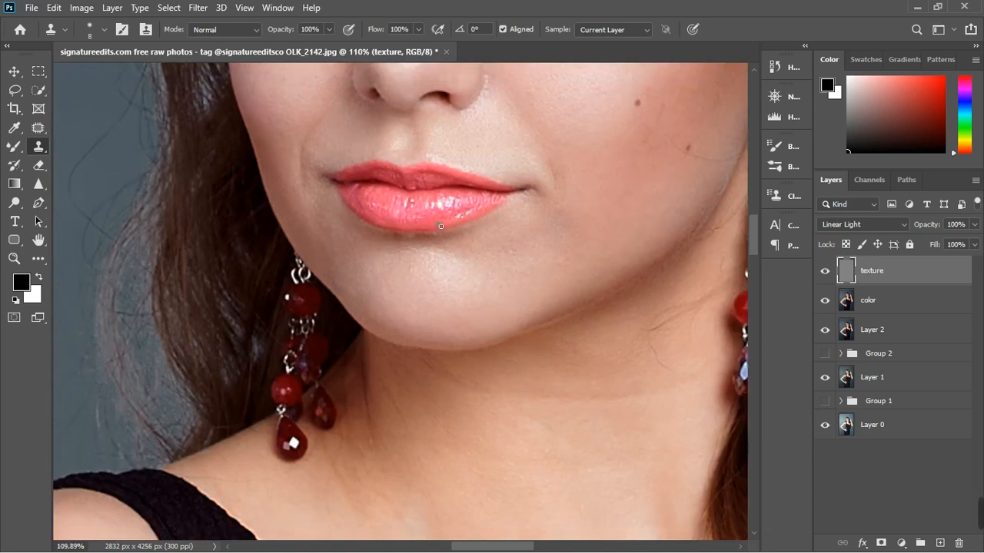
{"action": "scroll", "coordinate": [440, 226], "scroll_direction": "down", "scroll_amount": 3}
{"action": "scroll", "coordinate": [348, 119], "scroll_direction": "up", "scroll_amount": 10}
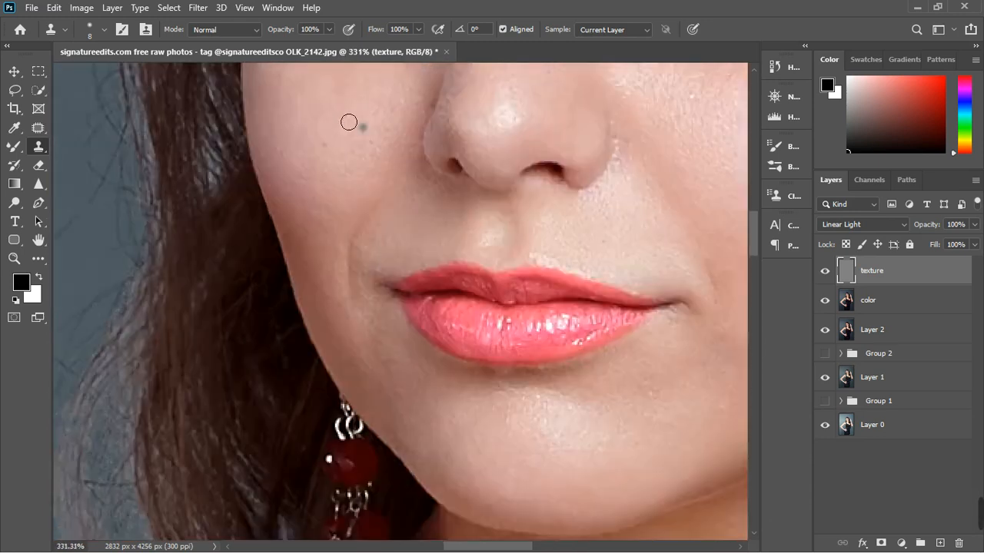
{"action": "scroll", "coordinate": [349, 122], "scroll_direction": "up", "scroll_amount": 3}
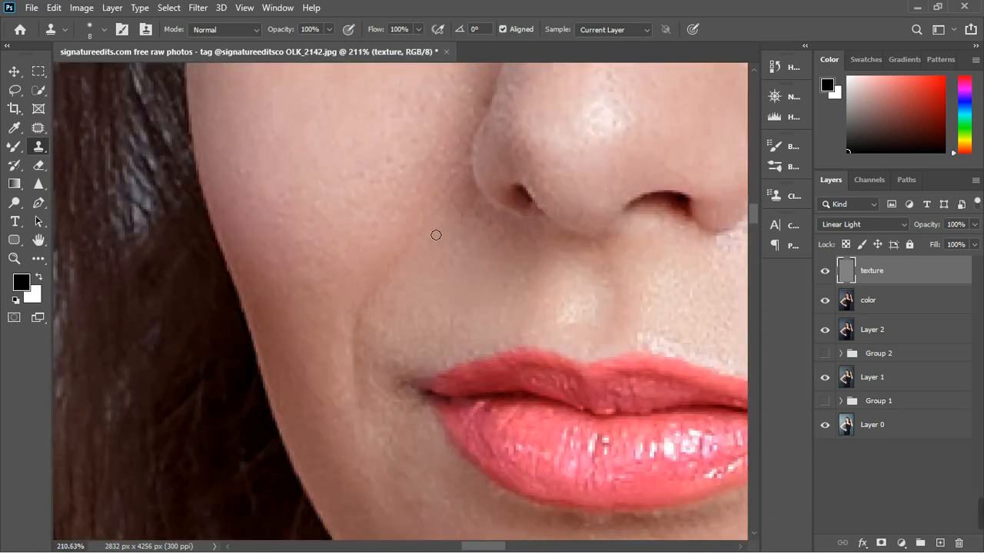
{"action": "scroll", "coordinate": [436, 235], "scroll_direction": "down", "scroll_amount": 8}
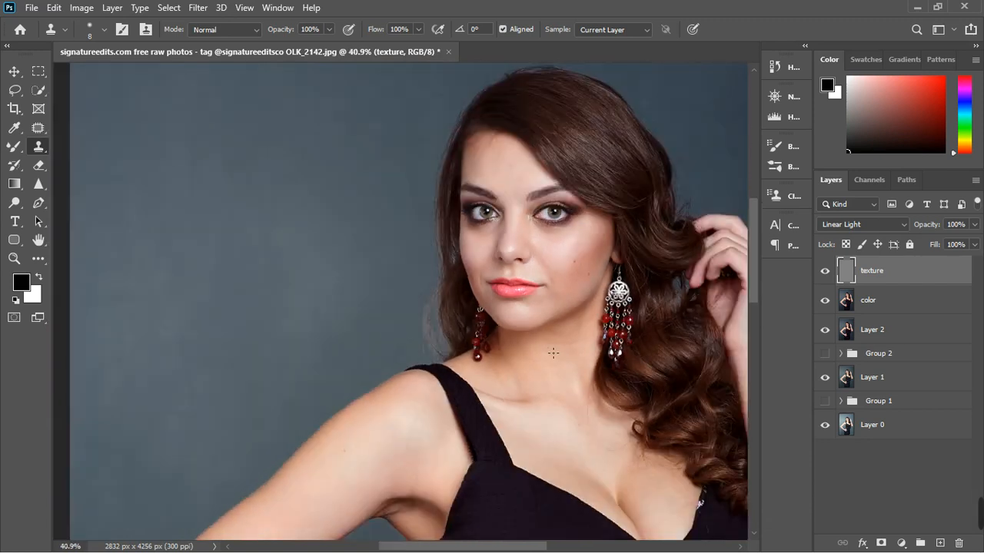
{"action": "scroll", "coordinate": [552, 353], "scroll_direction": "up", "scroll_amount": 3}
{"action": "scroll", "coordinate": [529, 192], "scroll_direction": "up", "scroll_amount": 3}
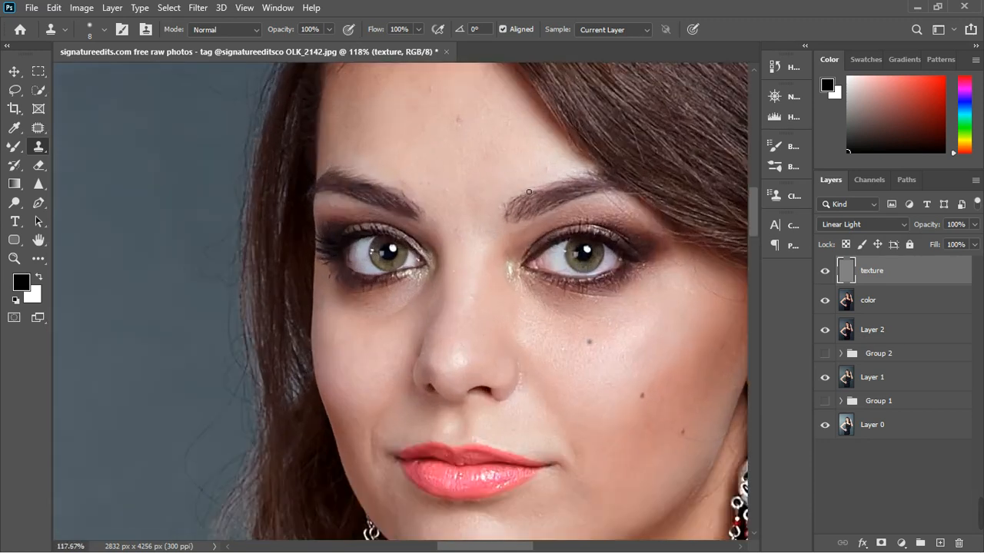
{"action": "scroll", "coordinate": [687, 411], "scroll_direction": "up", "scroll_amount": 2}
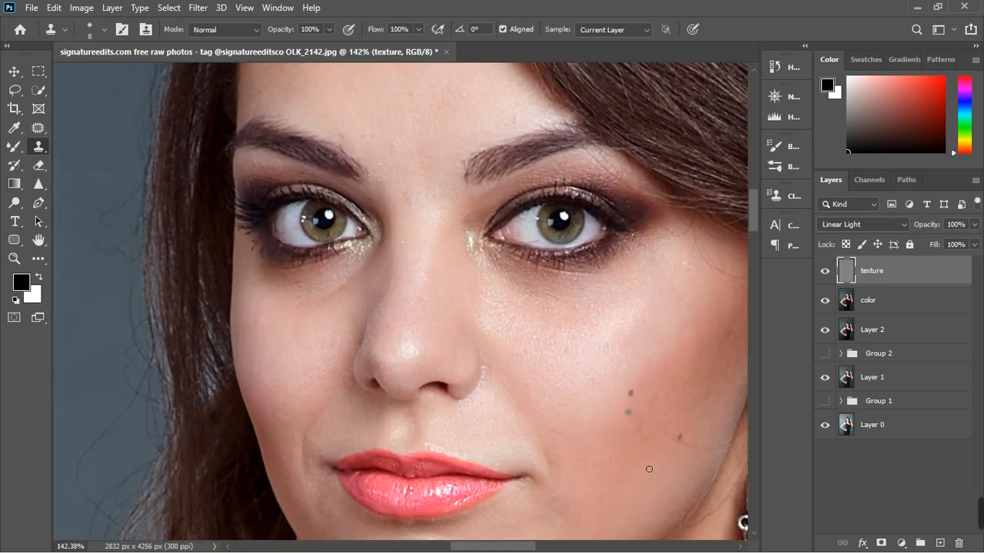
- Try to clone skin texture over the stray hair beside the lower cheek mole with aligned sampling
{"action": "scroll", "coordinate": [683, 483], "scroll_direction": "up", "scroll_amount": 3}
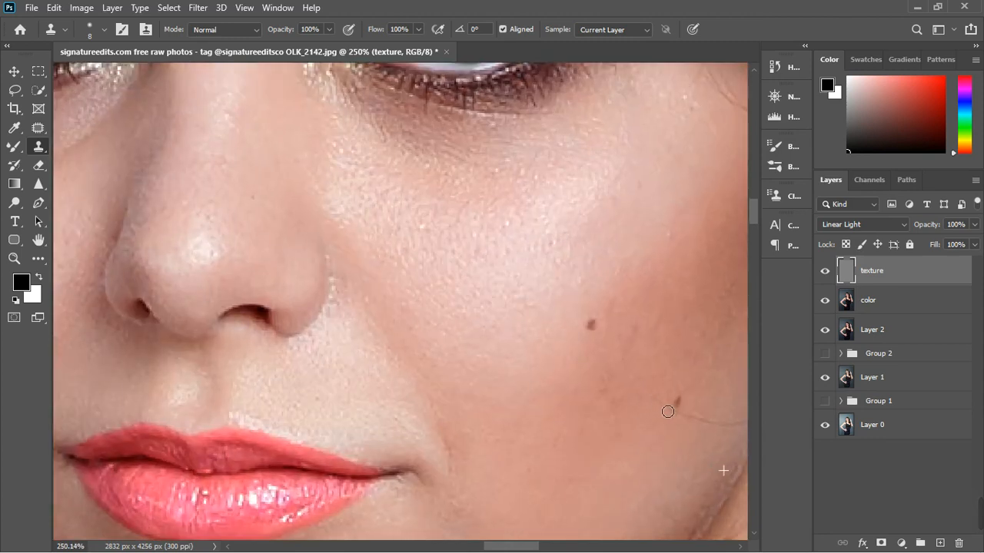
{"action": "left_click_drag", "start_coordinate": [668, 412], "coordinate": [692, 419]}
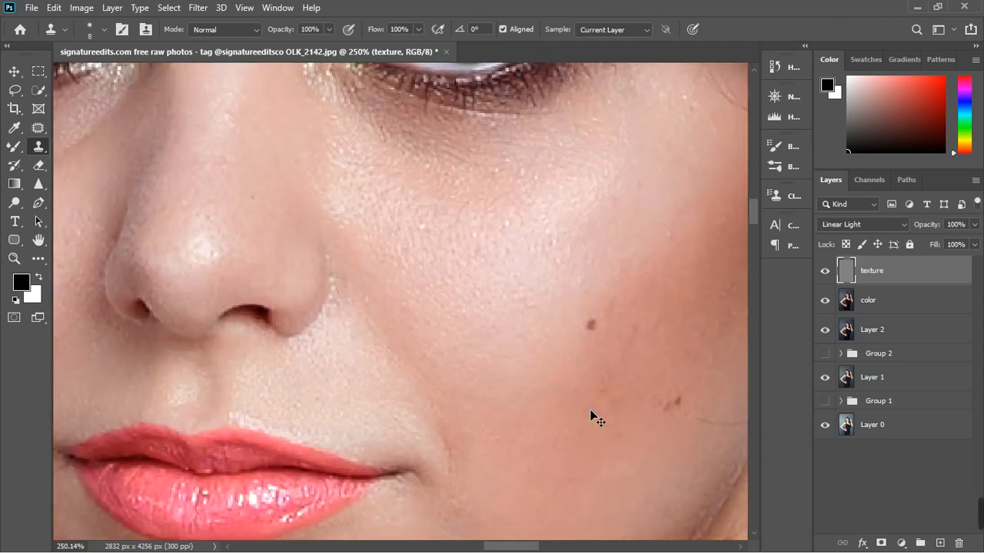
{"action": "scroll", "coordinate": [590, 416], "scroll_direction": "down", "scroll_amount": 5}
{"action": "scroll", "coordinate": [660, 430], "scroll_direction": "up", "scroll_amount": 5}
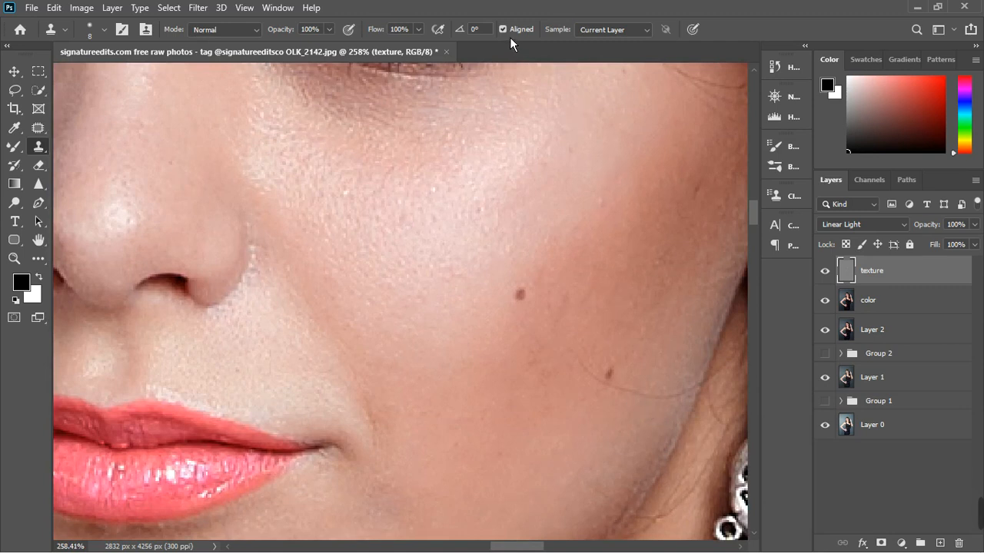
- Turn off aligned sampling and clone clean skin texture over the stray hair crossing the lower cheek
{"action": "left_click", "coordinate": [581, 379]}
{"action": "left_click", "coordinate": [582, 394], "text": "alt"}
{"action": "mouse_move", "coordinate": [581, 376]}
{"action": "left_mouse_down"}
{"action": "mouse_move", "coordinate": [630, 398]}
{"action": "mouse_move", "coordinate": [702, 392]}
{"action": "left_mouse_up"}
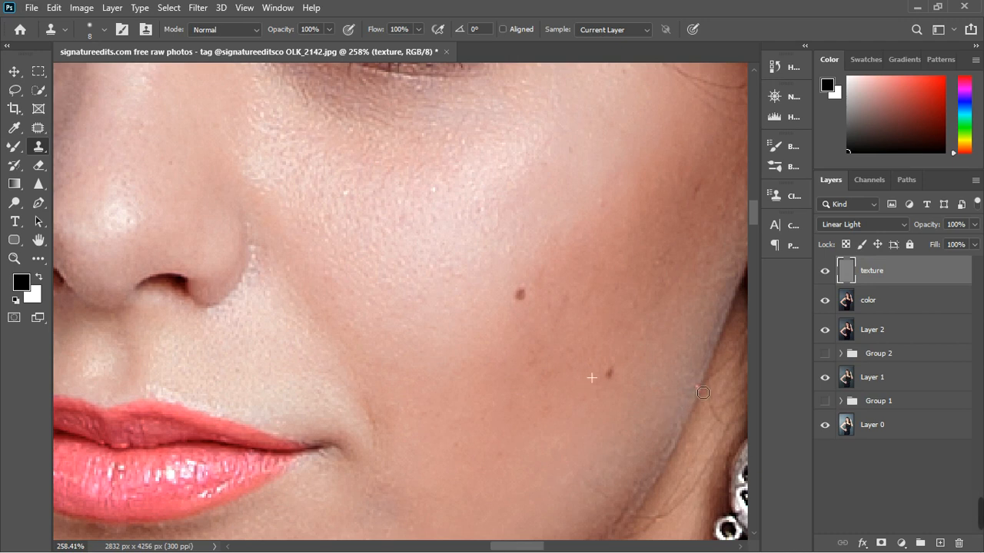
- Clone clean skin texture over the small dark specks around the cheek moles and on the outer cheekbone
{"action": "left_click", "coordinate": [569, 296]}
{"action": "left_click", "coordinate": [542, 359]}
{"action": "left_click_drag", "start_coordinate": [544, 379], "coordinate": [551, 350]}
{"action": "left_click_drag", "start_coordinate": [565, 317], "coordinate": [576, 308]}
{"action": "left_click_drag", "start_coordinate": [590, 340], "coordinate": [590, 320]}
{"action": "mouse_move", "coordinate": [700, 196]}
{"action": "left_mouse_down"}
{"action": "mouse_move", "coordinate": [696, 207]}
{"action": "mouse_move", "coordinate": [696, 182]}
{"action": "left_mouse_up"}
- Clone clean skin texture over the spots on the upper and middle forehead with a 20 px brush
{"action": "scroll", "coordinate": [552, 370], "scroll_direction": "down", "scroll_amount": 2}
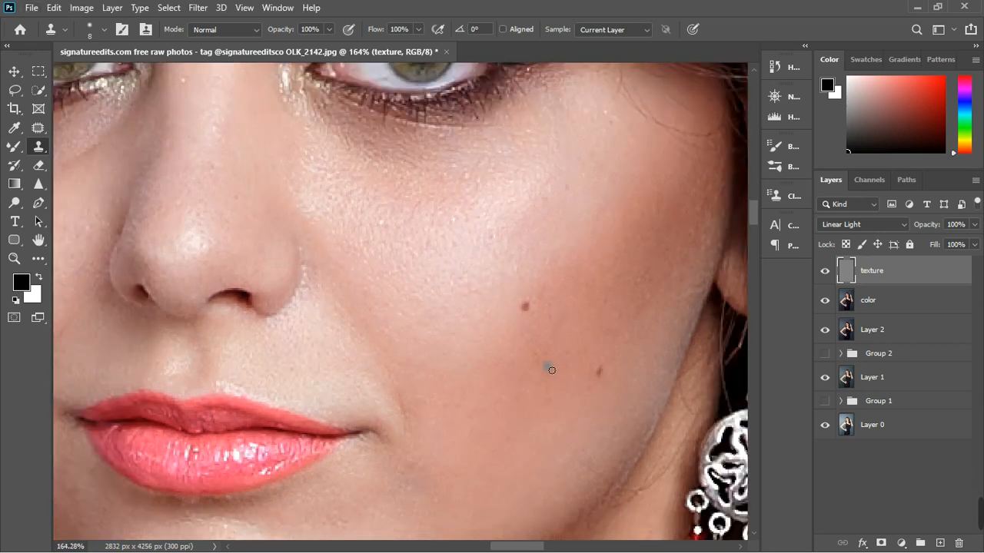
{"action": "scroll", "coordinate": [551, 370], "scroll_direction": "down", "scroll_amount": 4}
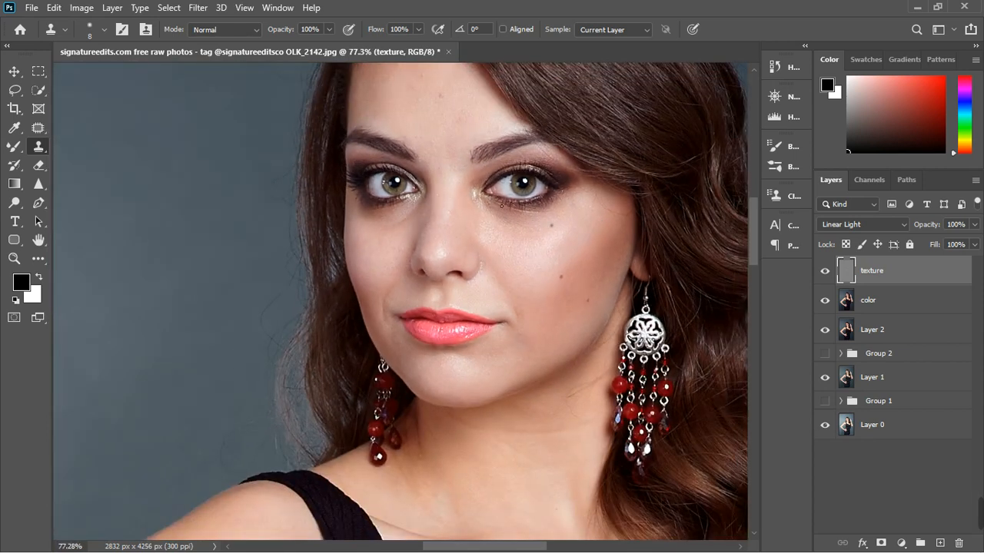
{"action": "scroll", "coordinate": [481, 194], "scroll_direction": "down", "scroll_amount": 1}
{"action": "scroll", "coordinate": [453, 100], "scroll_direction": "up", "scroll_amount": 5}
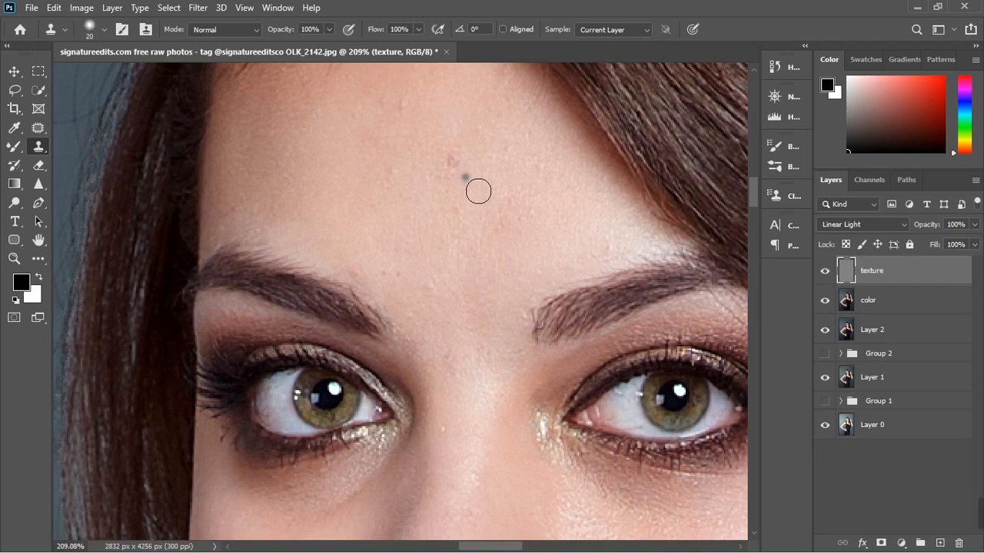
{"action": "left_click", "coordinate": [477, 191]}
{"action": "left_click", "coordinate": [466, 172]}
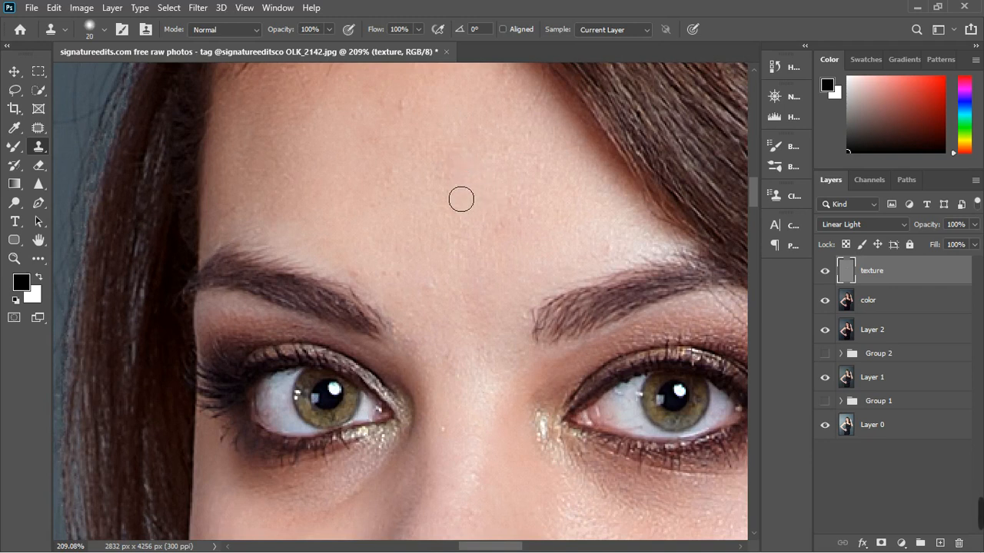
{"action": "left_click", "coordinate": [375, 137], "text": "alt"}
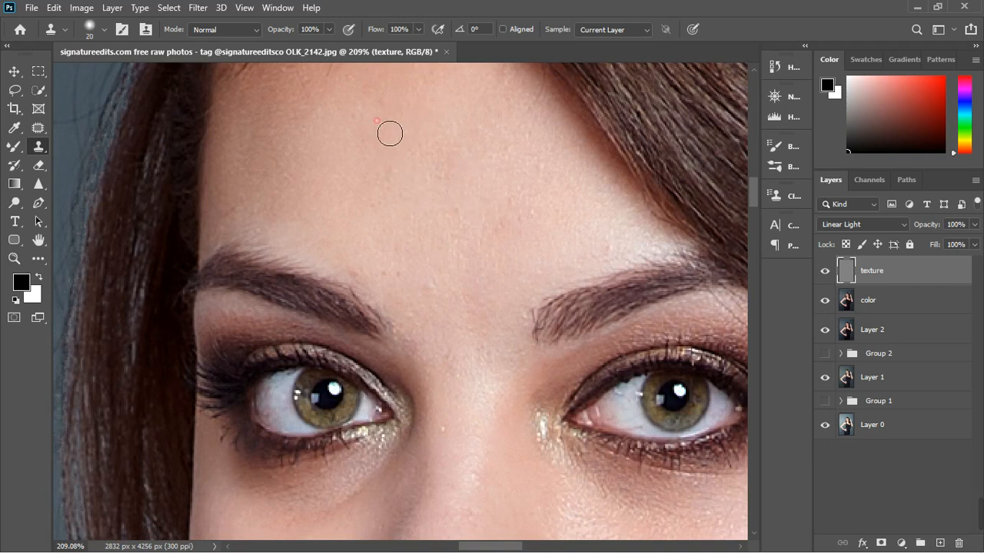
{"action": "left_click", "coordinate": [385, 182]}
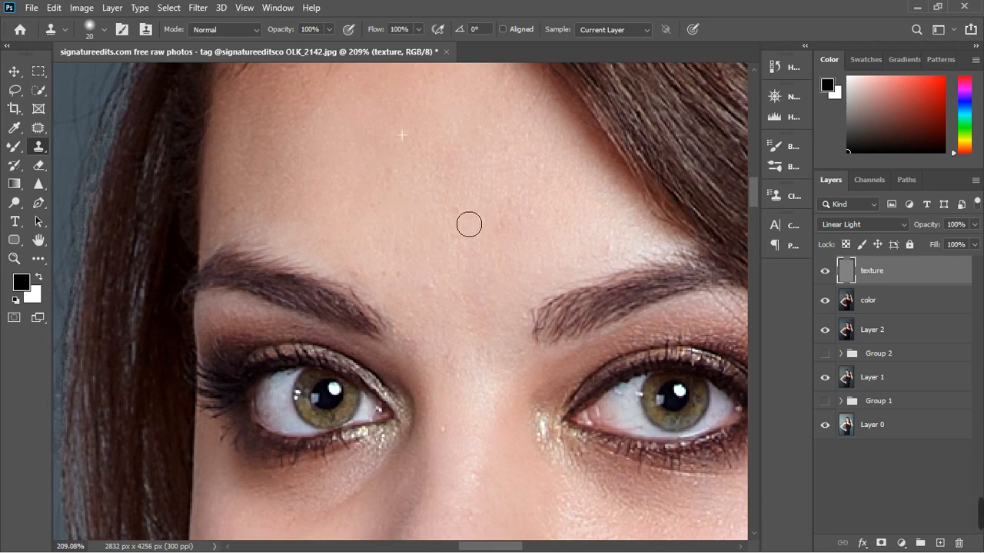
- Clone nearby skin texture over the remaining uneven spots above the eyebrows and across the central forehead
{"action": "left_click", "coordinate": [394, 259]}
{"action": "left_click", "coordinate": [422, 279], "text": "alt"}
{"action": "left_click", "coordinate": [516, 267]}
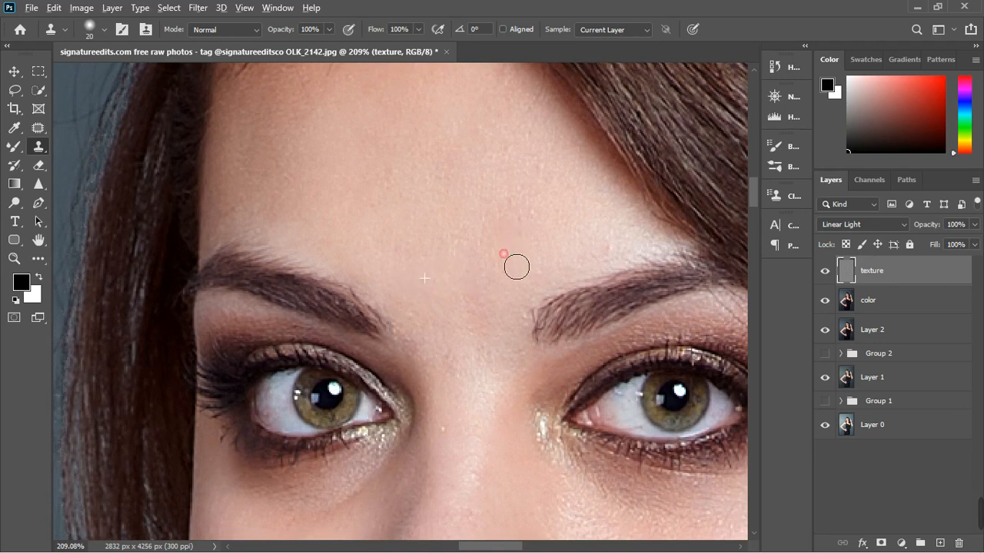
{"action": "left_click", "coordinate": [523, 236]}
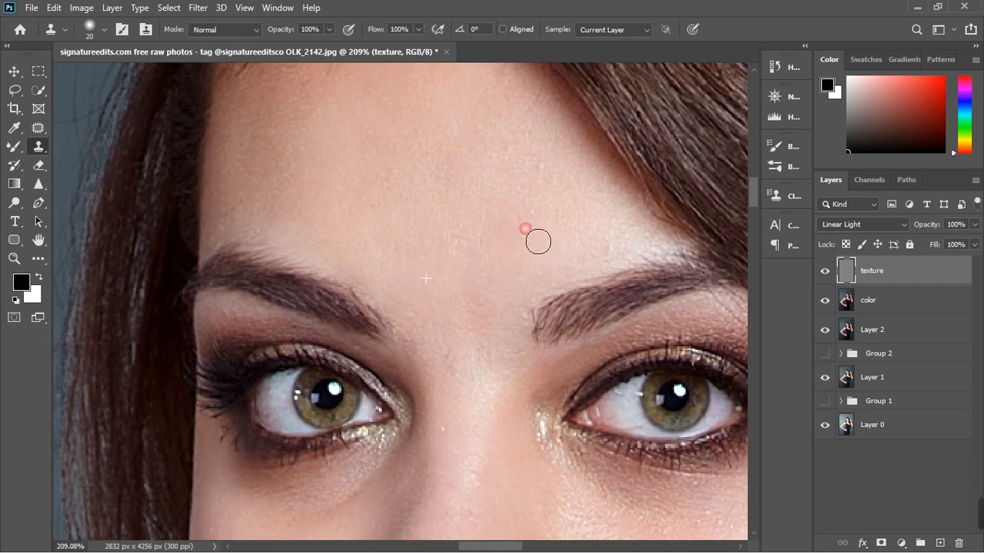
{"action": "left_click", "coordinate": [584, 242], "text": "alt"}
{"action": "left_click", "coordinate": [539, 182]}
{"action": "left_click", "coordinate": [414, 183]}
- On the color layer, blend the skin tones across the forehead using the Mixer Brush at 80 px
{"action": "scroll", "coordinate": [428, 266], "scroll_direction": "down", "scroll_amount": 2}
{"action": "scroll", "coordinate": [427, 265], "scroll_direction": "down", "scroll_amount": 5}
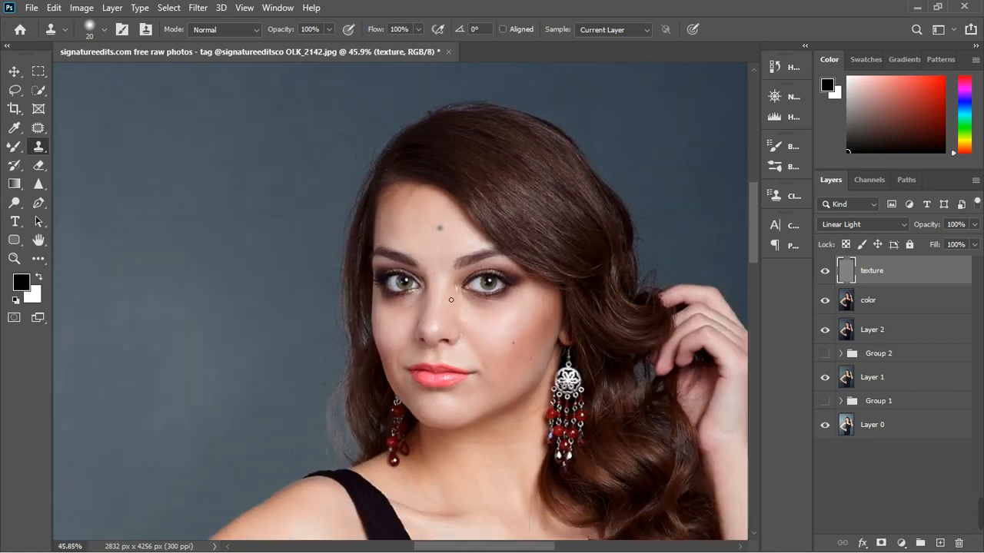
{"action": "scroll", "coordinate": [470, 350], "scroll_direction": "down", "scroll_amount": 5}
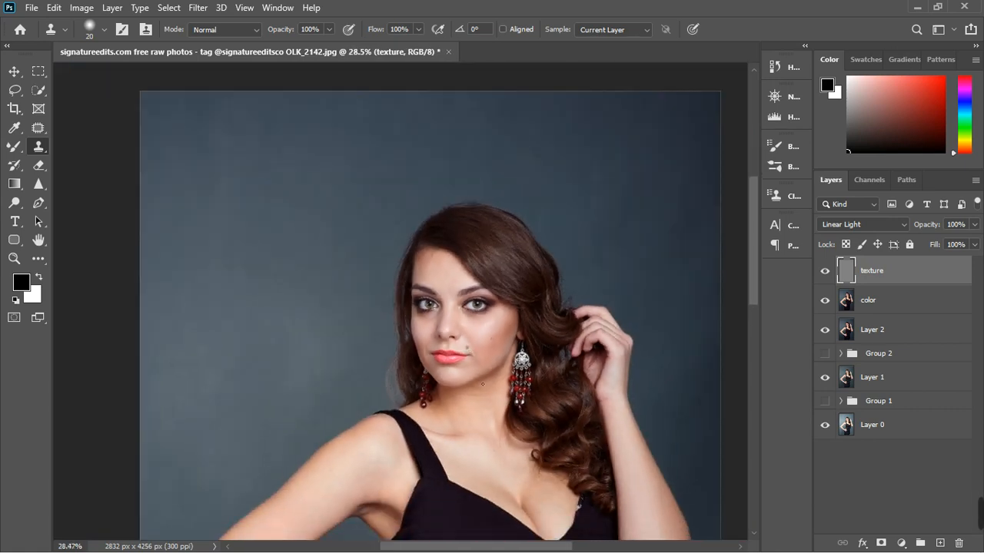
{"action": "scroll", "coordinate": [490, 401], "scroll_direction": "up", "scroll_amount": 7}
{"action": "left_click", "coordinate": [891, 305]}
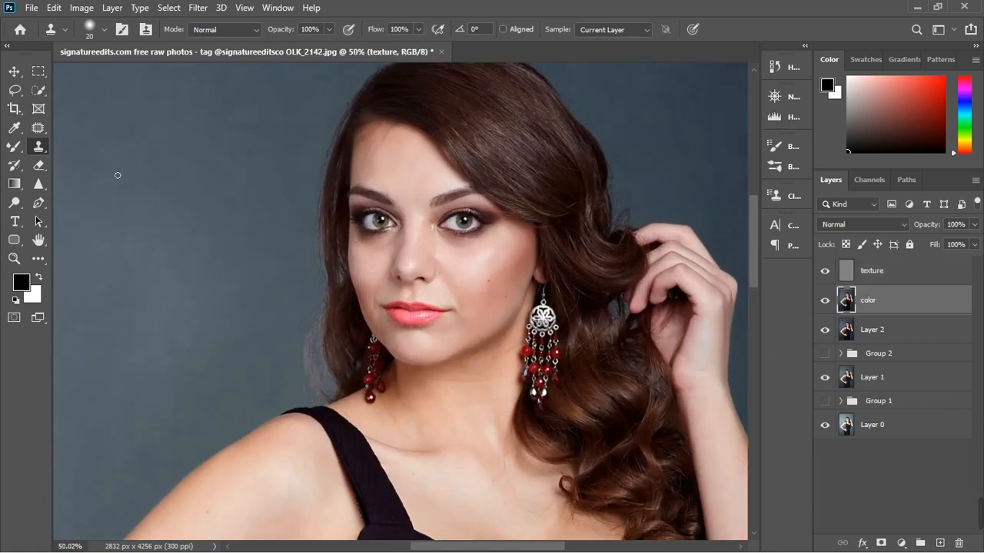
{"action": "key", "text": "b"}
{"action": "scroll", "coordinate": [408, 151], "scroll_direction": "up", "scroll_amount": 3}
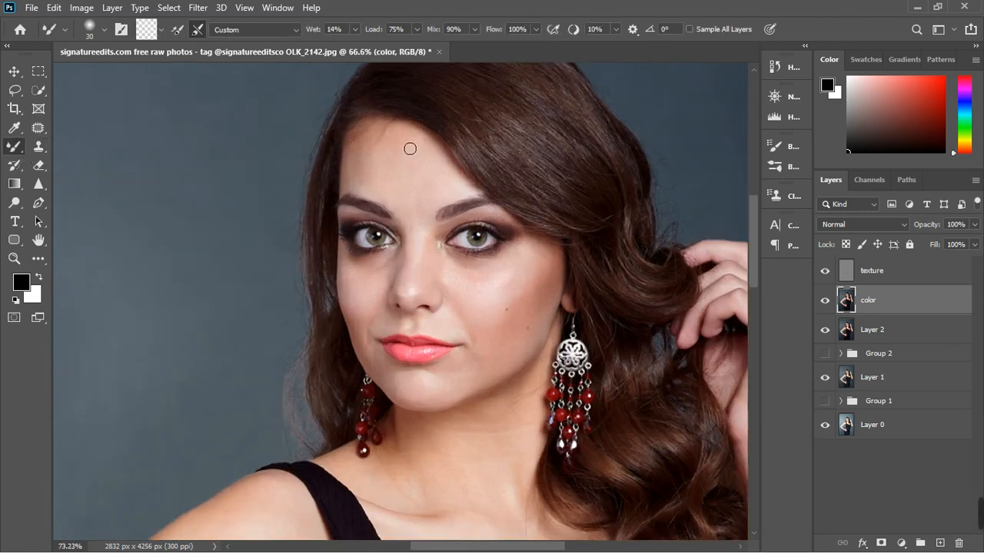
{"action": "key", "text": "bracketright"}
{"action": "key", "text": "bracketright"}
{"action": "key", "text": "bracketright"}
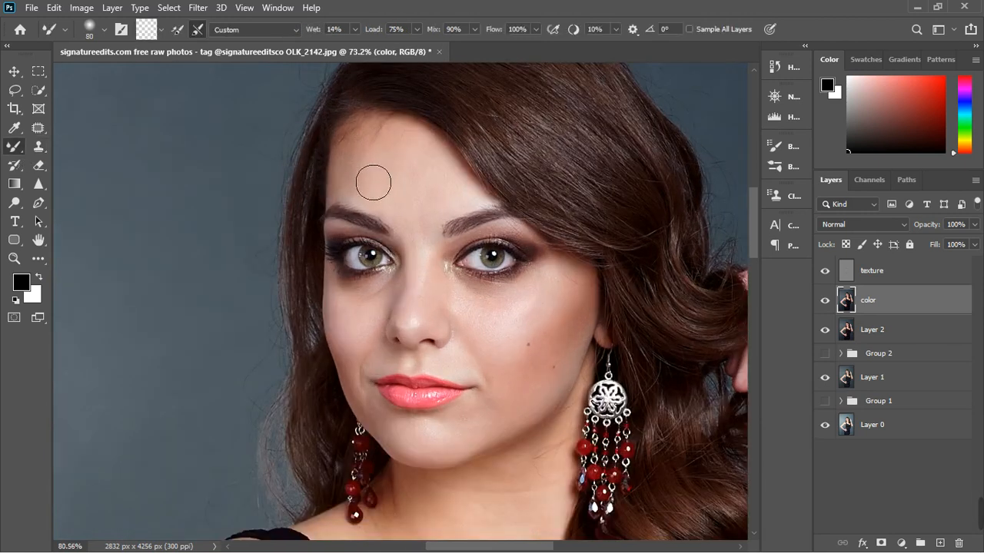
{"action": "scroll", "coordinate": [374, 180], "scroll_direction": "up", "scroll_amount": 3}
{"action": "mouse_move", "coordinate": [379, 158]}
{"action": "left_mouse_down"}
{"action": "mouse_move", "coordinate": [371, 202]}
{"action": "mouse_move", "coordinate": [386, 162]}
{"action": "mouse_move", "coordinate": [442, 173]}
{"action": "mouse_move", "coordinate": [450, 158]}
{"action": "mouse_move", "coordinate": [363, 137]}
{"action": "mouse_move", "coordinate": [451, 168]}
{"action": "mouse_move", "coordinate": [414, 138]}
{"action": "mouse_move", "coordinate": [366, 210]}
{"action": "mouse_move", "coordinate": [381, 157]}
{"action": "mouse_move", "coordinate": [381, 200]}
{"action": "mouse_move", "coordinate": [400, 162]}
{"action": "mouse_move", "coordinate": [449, 169]}
{"action": "mouse_move", "coordinate": [502, 203]}
{"action": "left_mouse_up"}
{"action": "left_click_drag", "start_coordinate": [455, 156], "coordinate": [486, 182]}
{"action": "mouse_move", "coordinate": [409, 145]}
{"action": "left_mouse_down"}
{"action": "mouse_move", "coordinate": [374, 192]}
{"action": "mouse_move", "coordinate": [366, 168]}
{"action": "mouse_move", "coordinate": [402, 160]}
{"action": "left_mouse_up"}
- Smooth the remaining tone transitions on the forehead and above the eyebrows with a 50 px Mixer Brush
{"action": "key", "text": "bracketleft"}
{"action": "key", "text": "bracketleft"}
{"action": "key", "text": "bracketleft"}
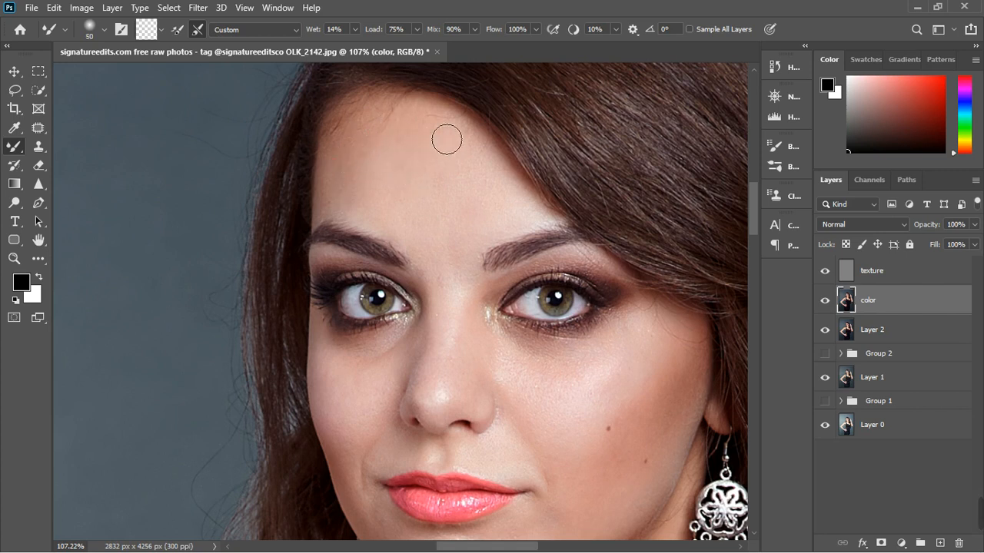
{"action": "left_click_drag", "start_coordinate": [492, 198], "coordinate": [508, 214]}
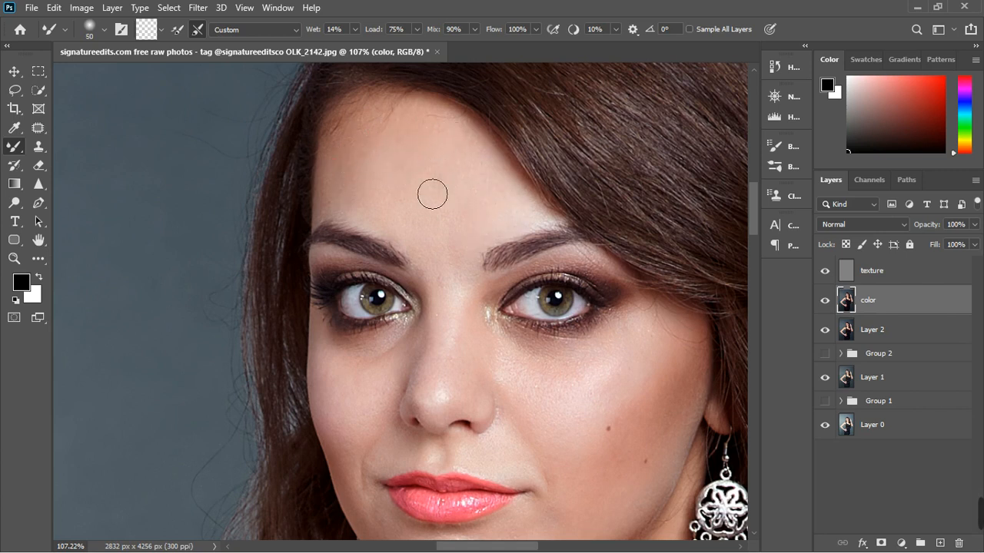
{"action": "left_click_drag", "start_coordinate": [352, 146], "coordinate": [369, 159]}
{"action": "mouse_move", "coordinate": [401, 190]}
{"action": "left_mouse_down"}
{"action": "mouse_move", "coordinate": [359, 202]}
{"action": "mouse_move", "coordinate": [370, 175]}
{"action": "left_mouse_up"}
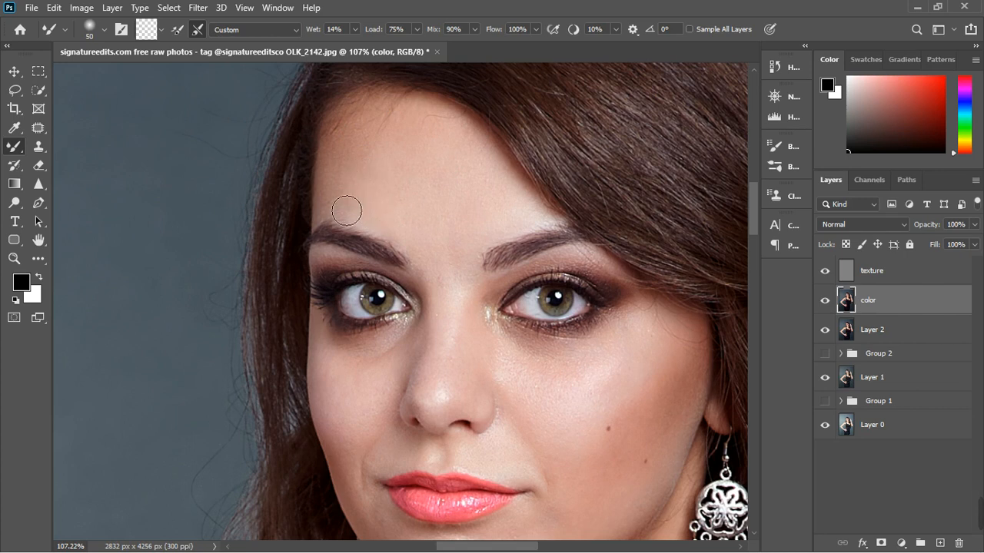
{"action": "left_click", "coordinate": [382, 170]}
- Blend the skin tones beside the nose and over the highlighted cheek on the color layer
{"action": "left_click", "coordinate": [503, 375]}
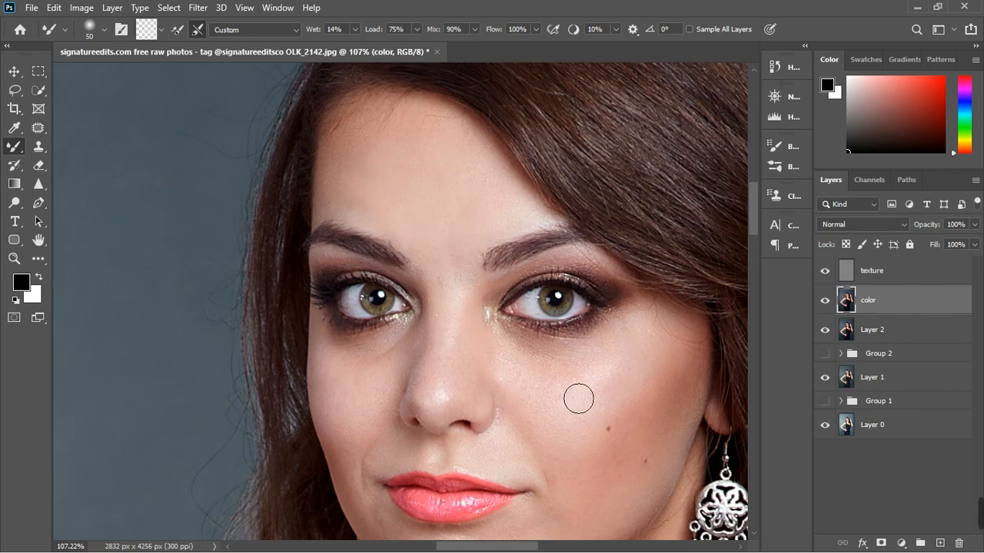
{"action": "left_click", "coordinate": [611, 369]}
{"action": "scroll", "coordinate": [584, 375], "scroll_direction": "down", "scroll_amount": 3}
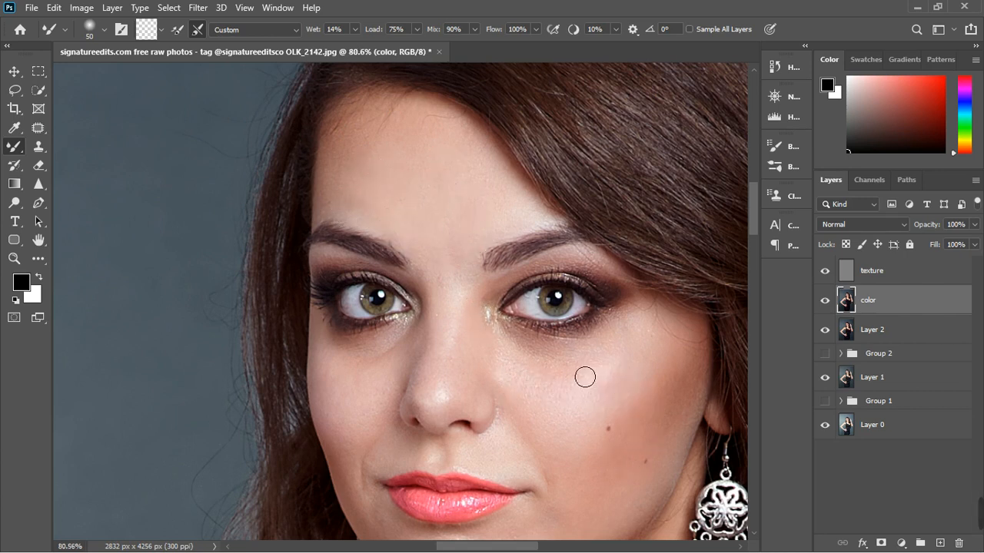
{"action": "scroll", "coordinate": [569, 455], "scroll_direction": "up", "scroll_amount": 3}
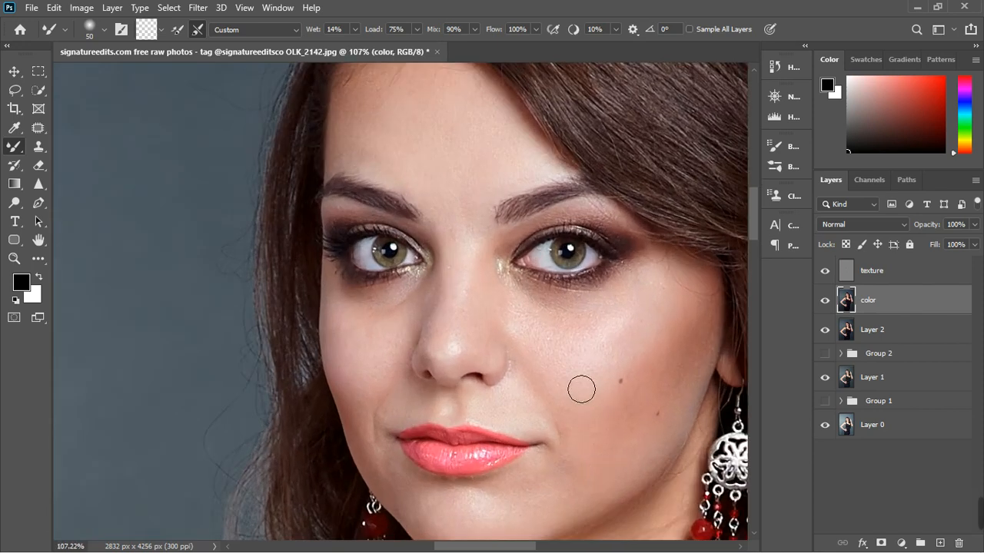
- Blend the skin tones along the jawline nearest the loose background-side hair and between the nose and inner eye
{"action": "scroll", "coordinate": [582, 389], "scroll_direction": "down", "scroll_amount": 3}
{"action": "scroll", "coordinate": [451, 461], "scroll_direction": "up", "scroll_amount": 3}
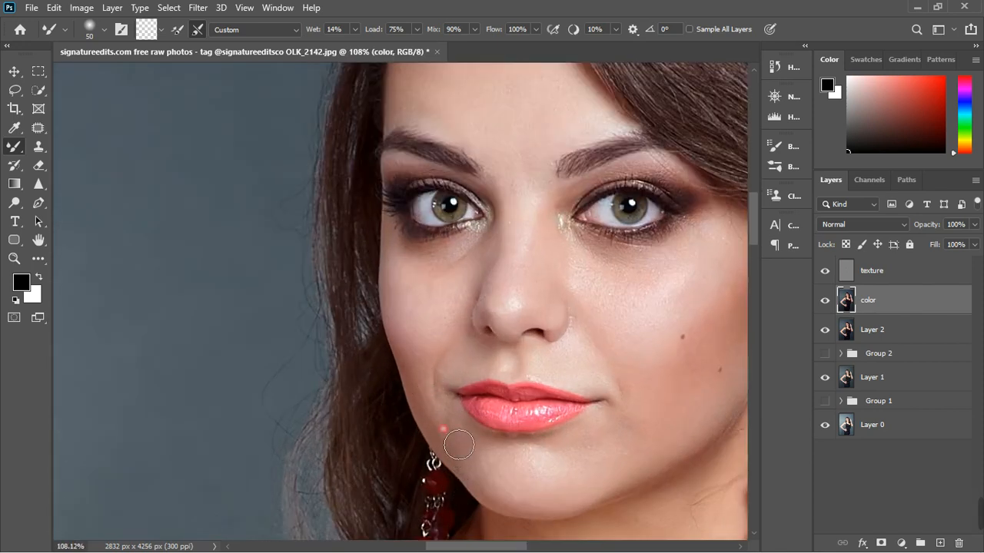
{"action": "left_click_drag", "start_coordinate": [459, 445], "coordinate": [462, 455]}
{"action": "left_click_drag", "start_coordinate": [419, 392], "coordinate": [465, 456]}
{"action": "mouse_move", "coordinate": [425, 411]}
{"action": "left_mouse_down"}
{"action": "mouse_move", "coordinate": [468, 471]}
{"action": "mouse_move", "coordinate": [499, 478]}
{"action": "mouse_move", "coordinate": [487, 476]}
{"action": "left_mouse_up"}
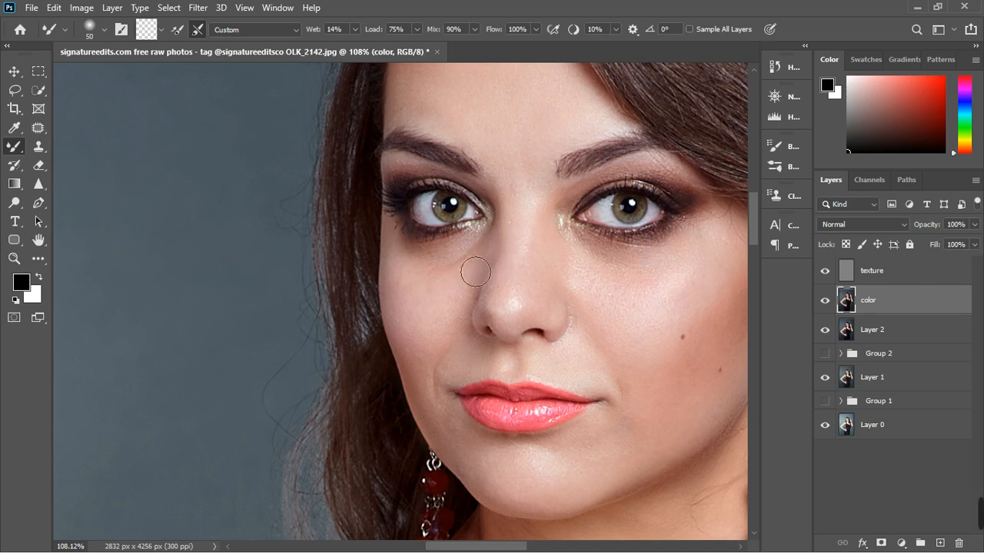
{"action": "mouse_move", "coordinate": [491, 266]}
{"action": "left_mouse_down"}
{"action": "mouse_move", "coordinate": [436, 300]}
{"action": "mouse_move", "coordinate": [493, 270]}
{"action": "mouse_move", "coordinate": [466, 281]}
{"action": "left_mouse_up"}
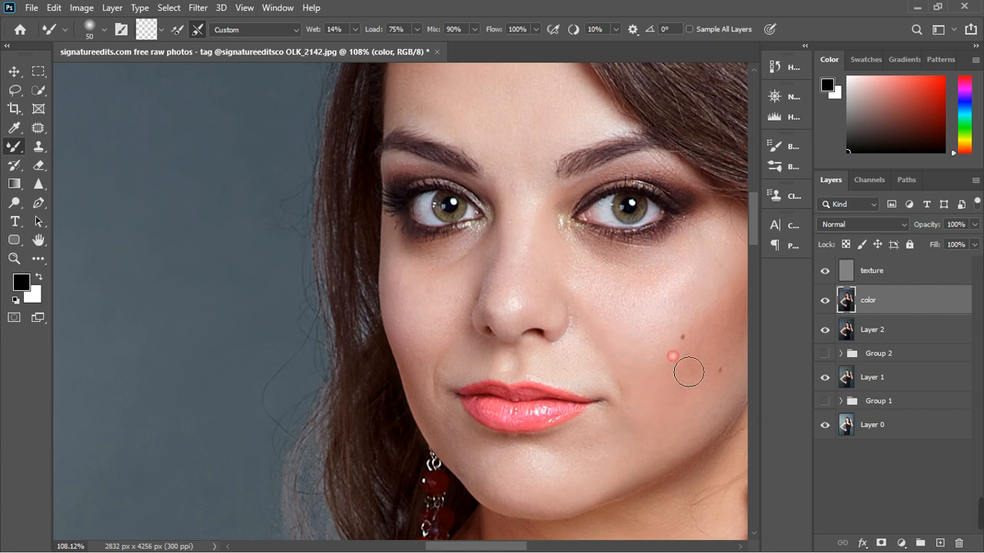
- Blend the lower cheek tones around the two moles with the Mixer Brush enlarged to 80 px
{"action": "key", "text": "bracketright"}
{"action": "key", "text": "bracketright"}
{"action": "key", "text": "bracketright"}
{"action": "mouse_move", "coordinate": [721, 414]}
{"action": "left_mouse_down"}
{"action": "mouse_move", "coordinate": [717, 374]}
{"action": "mouse_move", "coordinate": [657, 440]}
{"action": "mouse_move", "coordinate": [720, 349]}
{"action": "mouse_move", "coordinate": [693, 415]}
{"action": "mouse_move", "coordinate": [749, 349]}
{"action": "mouse_move", "coordinate": [732, 333]}
{"action": "mouse_move", "coordinate": [729, 441]}
{"action": "mouse_move", "coordinate": [754, 326]}
{"action": "mouse_move", "coordinate": [728, 399]}
{"action": "mouse_move", "coordinate": [758, 352]}
{"action": "mouse_move", "coordinate": [652, 370]}
{"action": "mouse_move", "coordinate": [724, 319]}
{"action": "mouse_move", "coordinate": [753, 363]}
{"action": "mouse_move", "coordinate": [744, 298]}
{"action": "mouse_move", "coordinate": [713, 387]}
{"action": "mouse_move", "coordinate": [728, 310]}
{"action": "mouse_move", "coordinate": [741, 346]}
{"action": "mouse_move", "coordinate": [703, 389]}
{"action": "left_mouse_up"}
{"action": "scroll", "coordinate": [650, 367], "scroll_direction": "down", "scroll_amount": 2}
{"action": "scroll", "coordinate": [527, 216], "scroll_direction": "down", "scroll_amount": 2}
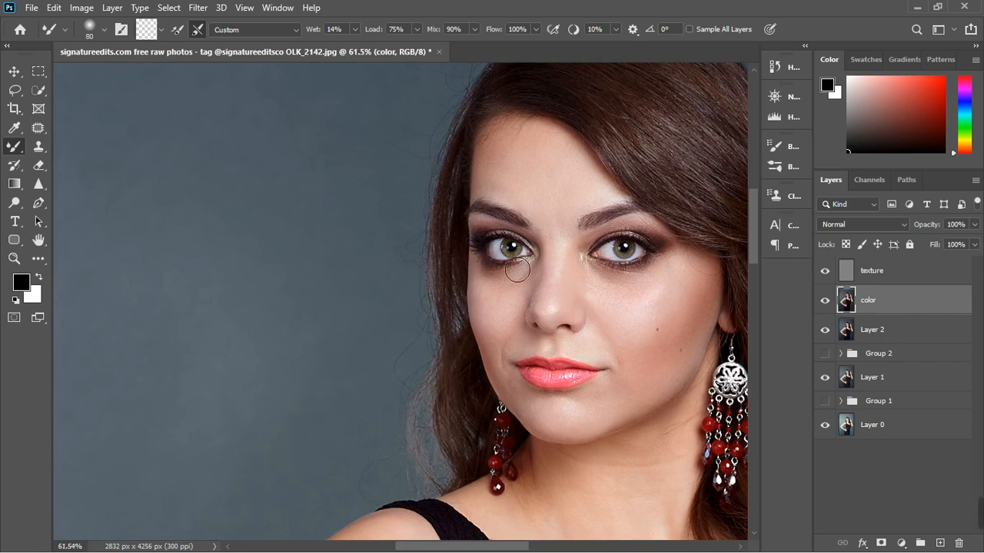
- Blend the skin tones over the bare shoulder and upper arm with the Mixer Brush enlarged to 150 px
{"action": "scroll", "coordinate": [512, 259], "scroll_direction": "down", "scroll_amount": 5}
{"action": "scroll", "coordinate": [579, 397], "scroll_direction": "up", "scroll_amount": 4}
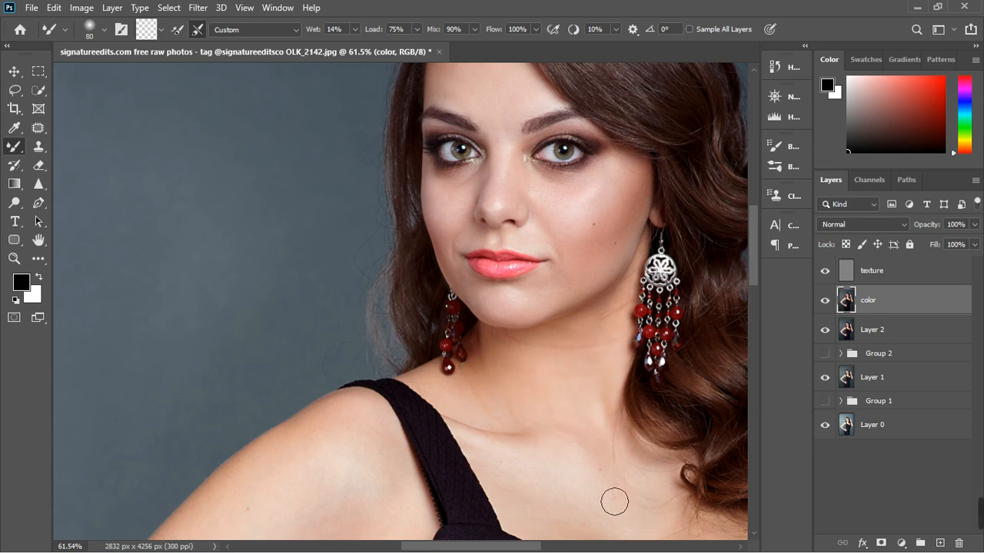
{"action": "scroll", "coordinate": [496, 449], "scroll_direction": "down", "scroll_amount": 2}
{"action": "scroll", "coordinate": [369, 350], "scroll_direction": "down", "scroll_amount": 2}
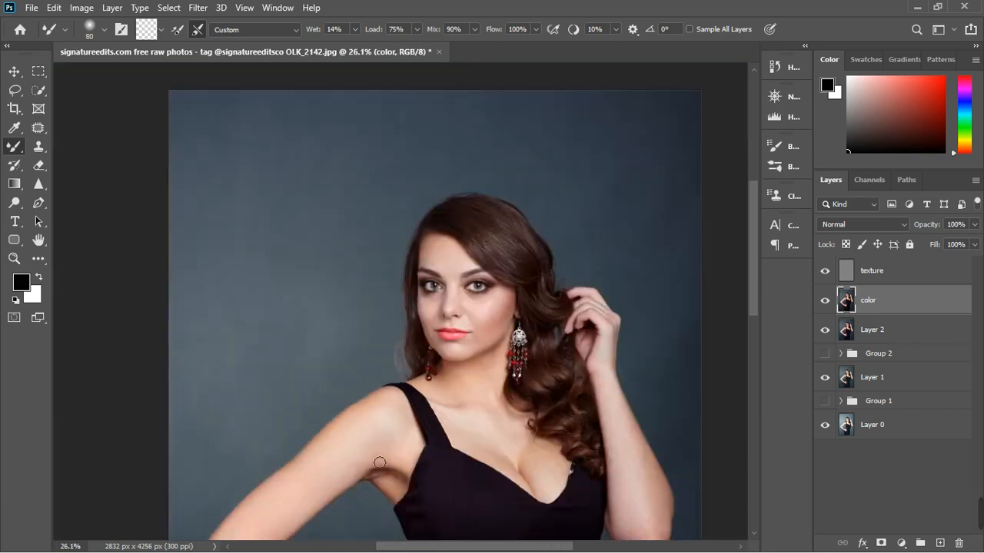
{"action": "scroll", "coordinate": [384, 459], "scroll_direction": "up", "scroll_amount": 3}
{"action": "key", "text": "bracketright"}
{"action": "key", "text": "bracketright"}
{"action": "key", "text": "bracketright"}
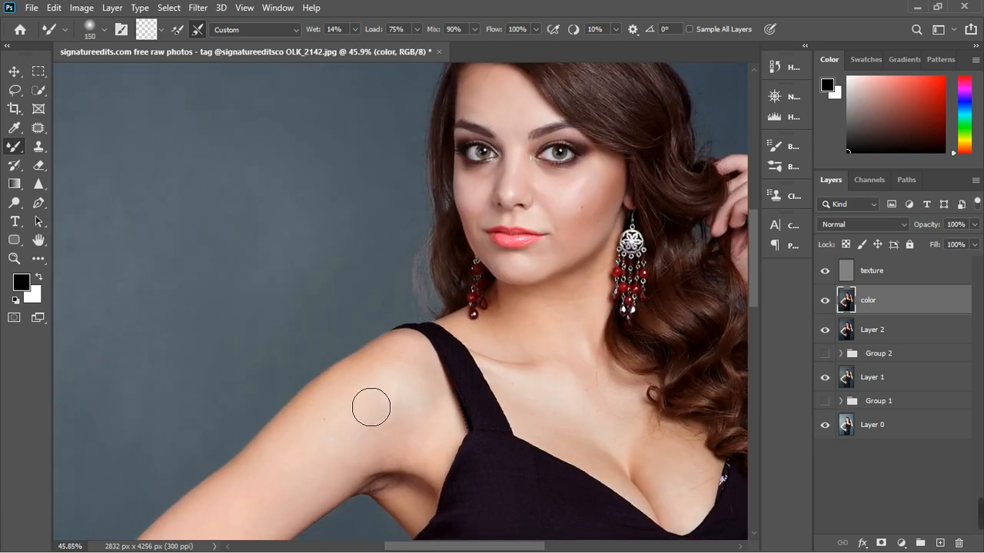
{"action": "left_click_drag", "start_coordinate": [299, 474], "coordinate": [398, 377]}
{"action": "mouse_move", "coordinate": [314, 454]}
{"action": "left_mouse_down"}
{"action": "mouse_move", "coordinate": [380, 399]}
{"action": "mouse_move", "coordinate": [250, 534]}
{"action": "left_mouse_up"}
{"action": "left_click_drag", "start_coordinate": [397, 441], "coordinate": [309, 523]}
- Blend the skin tones beside the armpit and from the chest up to the neck
{"action": "mouse_move", "coordinate": [439, 456]}
{"action": "left_mouse_down"}
{"action": "mouse_move", "coordinate": [476, 497]}
{"action": "mouse_move", "coordinate": [465, 485]}
{"action": "left_mouse_up"}
{"action": "mouse_move", "coordinate": [604, 429]}
{"action": "left_mouse_down"}
{"action": "mouse_move", "coordinate": [663, 483]}
{"action": "mouse_move", "coordinate": [643, 444]}
{"action": "mouse_move", "coordinate": [701, 504]}
{"action": "mouse_move", "coordinate": [662, 449]}
{"action": "mouse_move", "coordinate": [691, 468]}
{"action": "mouse_move", "coordinate": [629, 403]}
{"action": "mouse_move", "coordinate": [649, 440]}
{"action": "mouse_move", "coordinate": [558, 425]}
{"action": "mouse_move", "coordinate": [602, 420]}
{"action": "mouse_move", "coordinate": [565, 336]}
{"action": "mouse_move", "coordinate": [581, 368]}
{"action": "mouse_move", "coordinate": [597, 321]}
{"action": "left_mouse_up"}
{"action": "scroll", "coordinate": [597, 321], "scroll_direction": "down", "scroll_amount": 3}
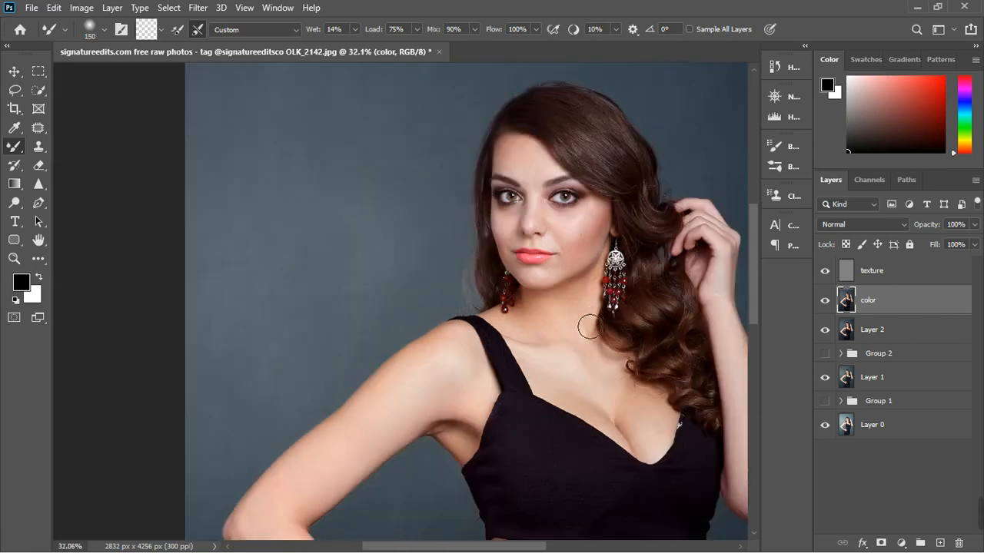
- Lasso the forehead skin near the hairline on the color layer and soften it with a 6.4 px Gaussian Blur
{"action": "left_click", "coordinate": [14, 90]}
{"action": "scroll", "coordinate": [565, 211], "scroll_direction": "up", "scroll_amount": 5}
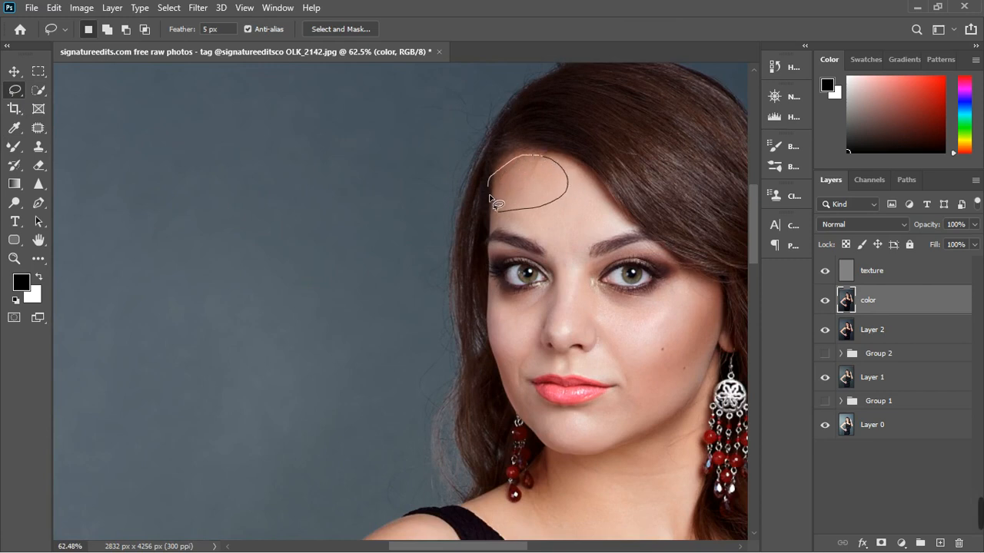
{"action": "left_click_drag", "start_coordinate": [504, 220], "coordinate": [504, 221]}
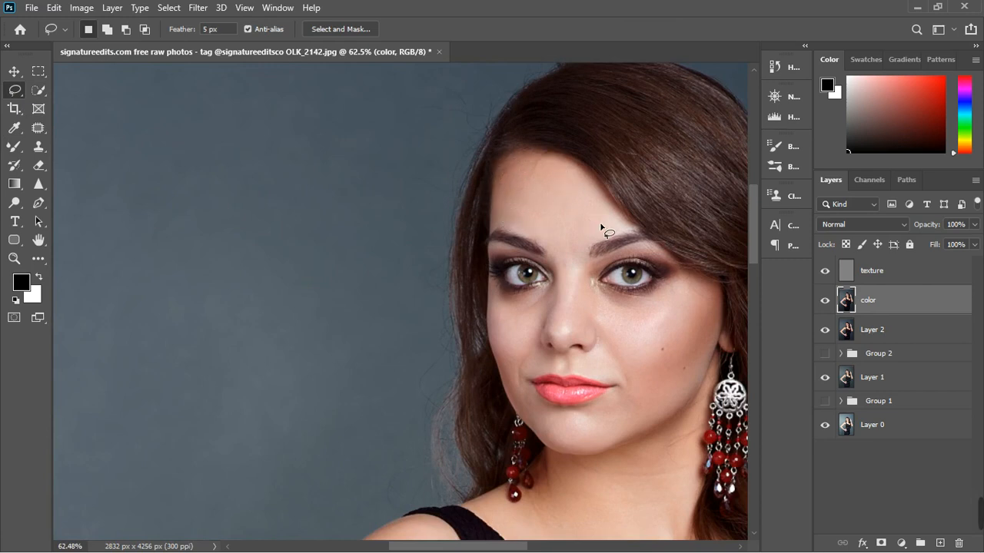
{"action": "left_click", "coordinate": [201, 9]}
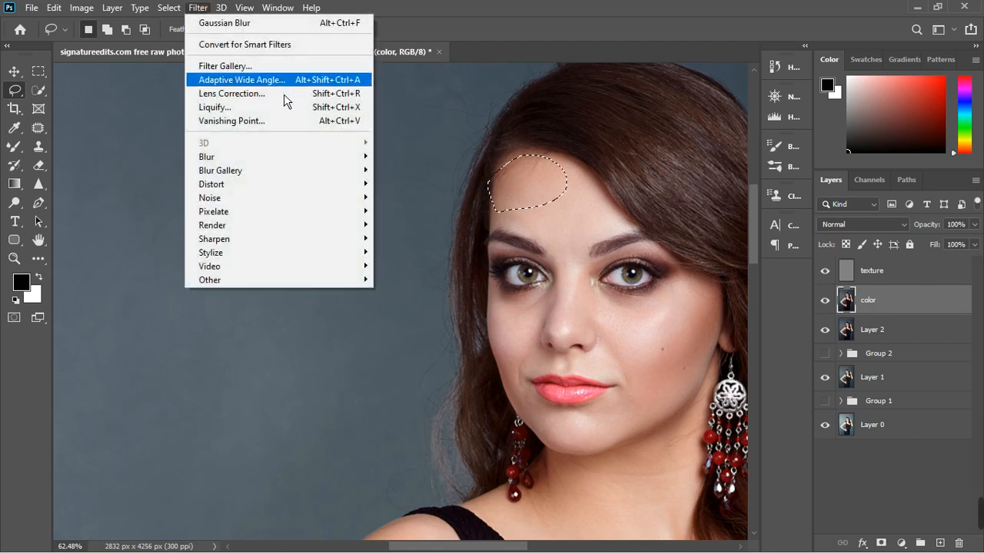
{"action": "mouse_move", "coordinate": [338, 157]}
{"action": "left_click", "coordinate": [409, 215]}
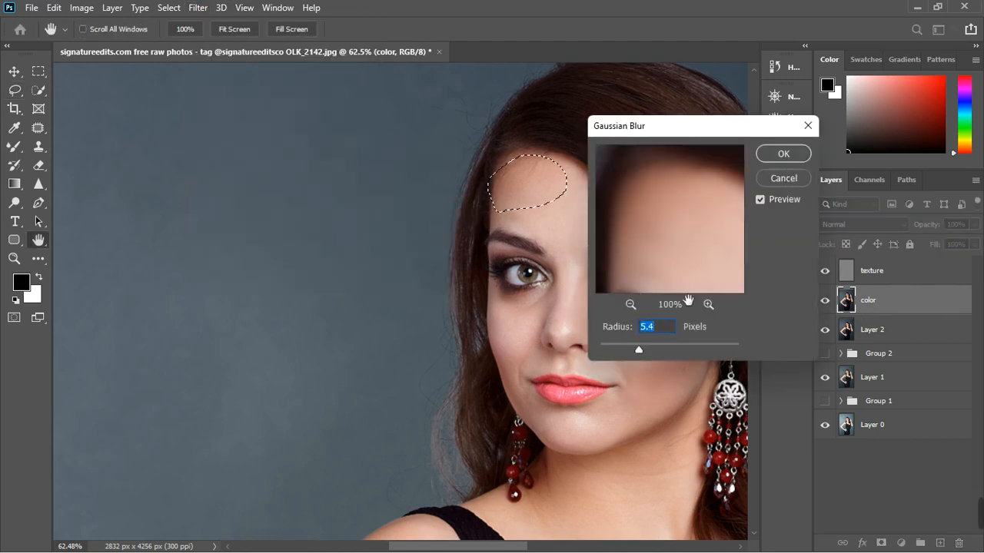
{"action": "left_click_drag", "start_coordinate": [649, 356], "coordinate": [652, 356]}
{"action": "left_click", "coordinate": [783, 155]}
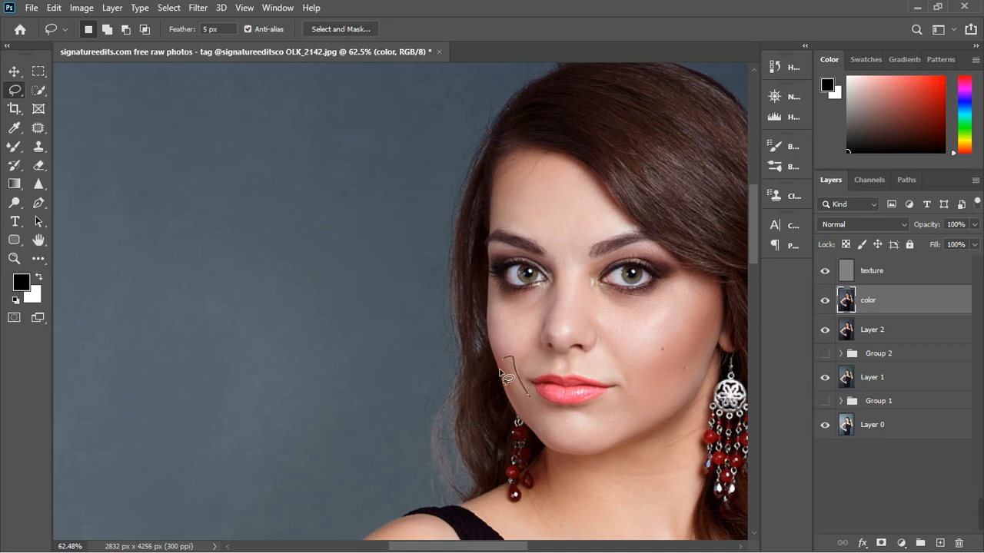
- Lasso the narrow strip of lower cheek on the background side of the mouth and apply a 6.4 px Gaussian Blur
{"action": "left_click_drag", "start_coordinate": [536, 401], "coordinate": [530, 396]}
{"action": "left_click", "coordinate": [209, 13]}
{"action": "mouse_move", "coordinate": [240, 160]}
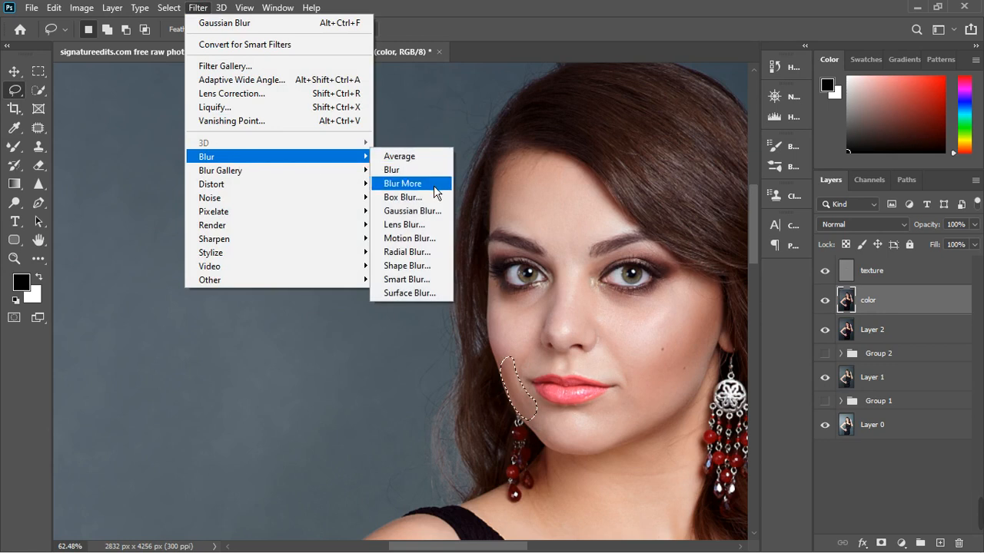
{"action": "left_click", "coordinate": [426, 215]}
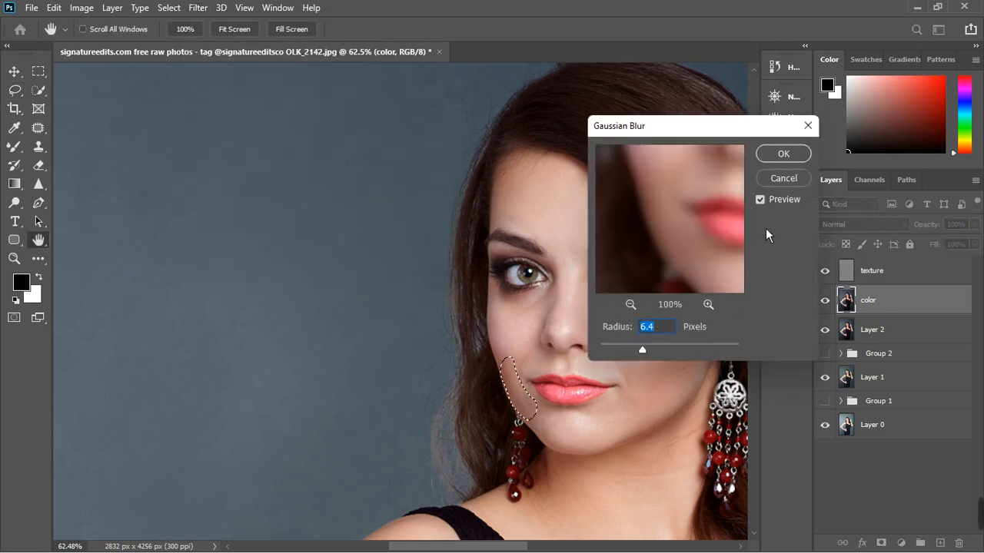
{"action": "left_click", "coordinate": [783, 154]}
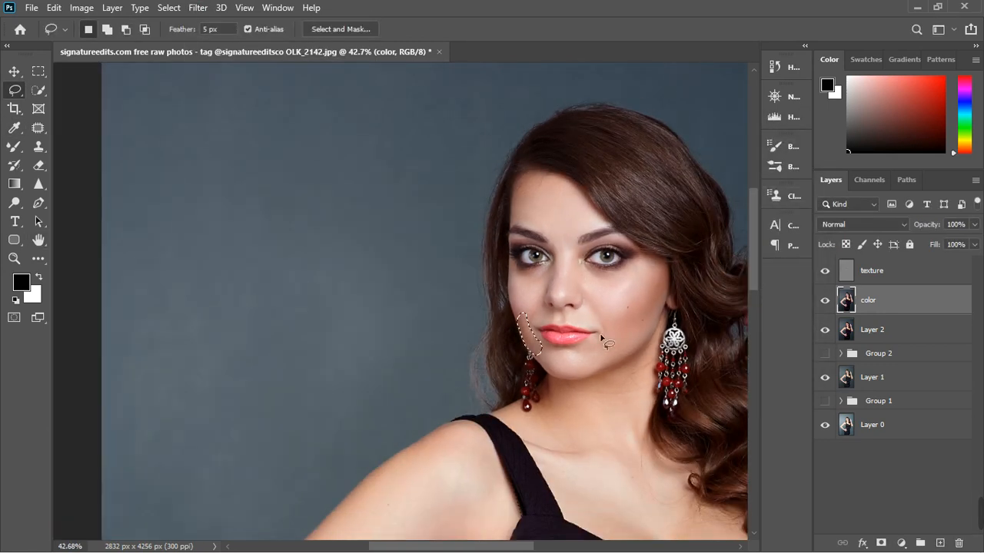
- Lasso the cheek between the mouth corner and the two moles, leaving the moles out, and apply a 6.4 px Gaussian Blur
{"action": "scroll", "coordinate": [615, 338], "scroll_direction": "up", "scroll_amount": 3}
{"action": "left_click_drag", "start_coordinate": [614, 297], "coordinate": [650, 250]}
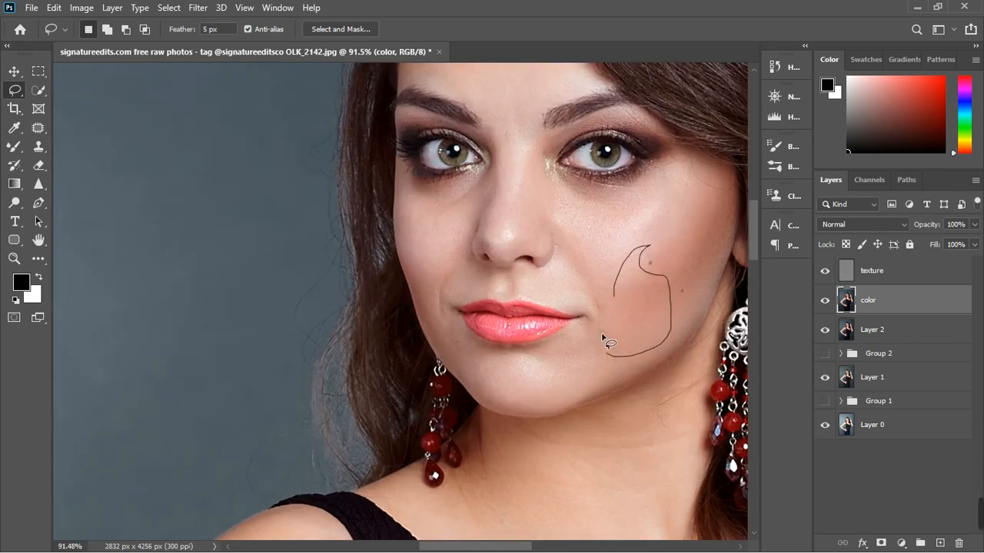
{"action": "left_click_drag", "start_coordinate": [621, 304], "coordinate": [614, 298]}
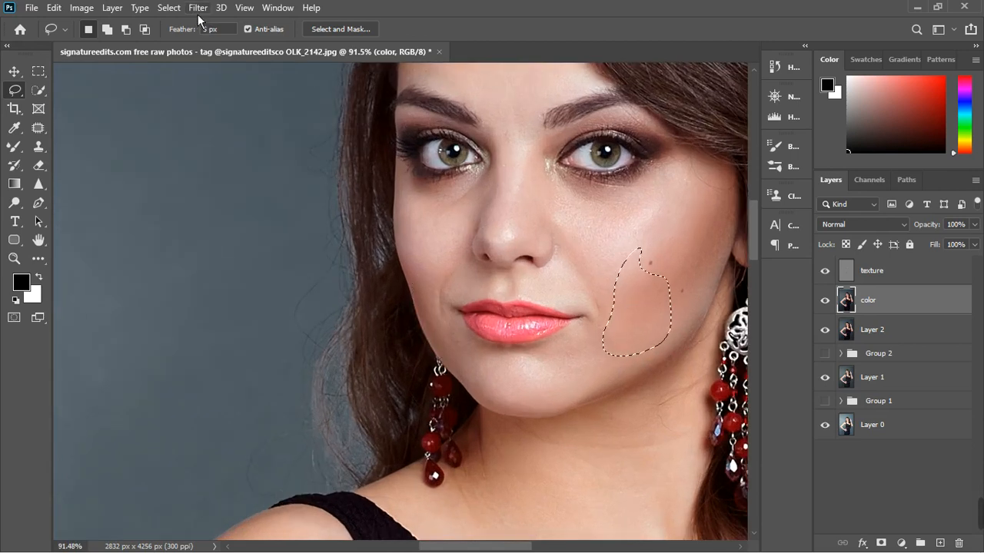
{"action": "left_click", "coordinate": [198, 8]}
{"action": "mouse_move", "coordinate": [230, 157]}
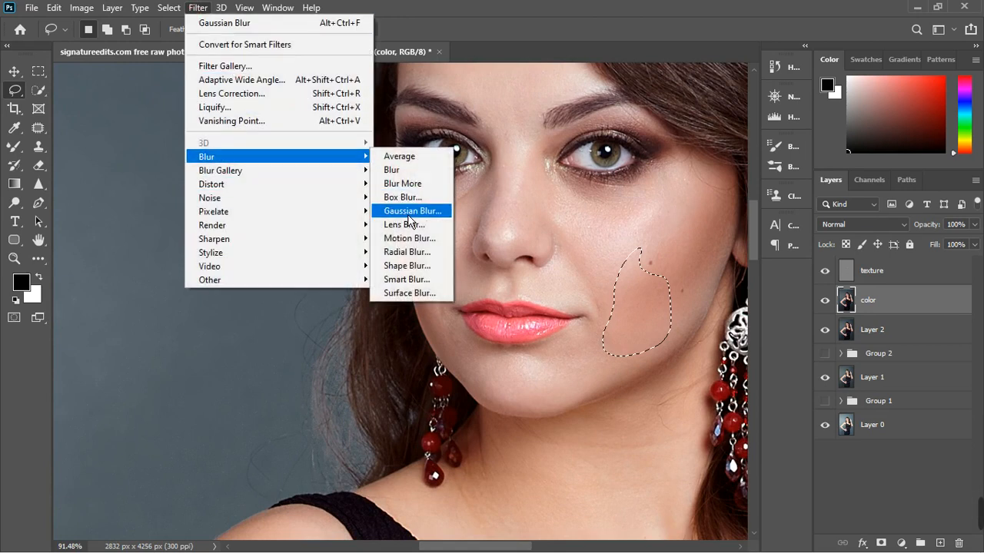
{"action": "left_click", "coordinate": [408, 212]}
{"action": "left_click", "coordinate": [783, 156]}
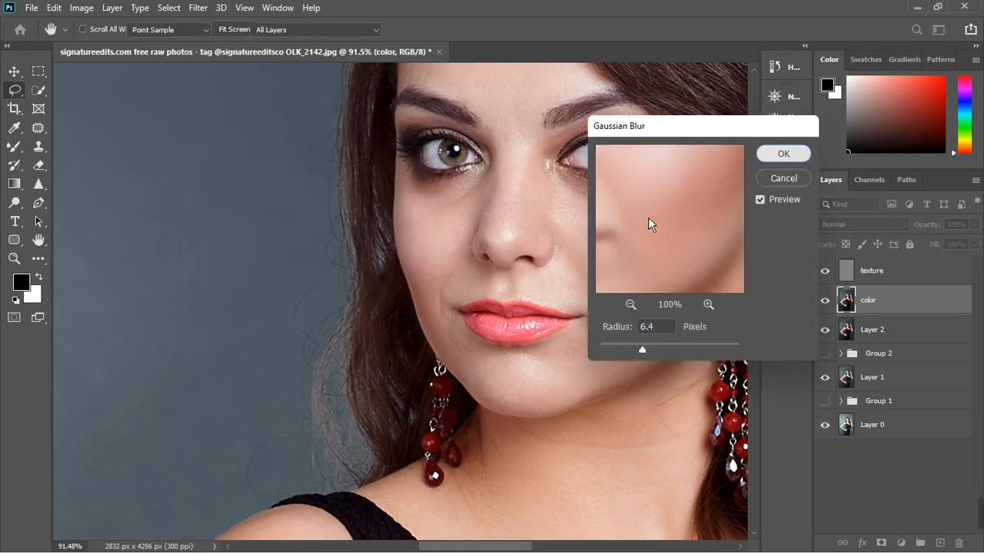
- Lasso the front of the neck below the chin, apply a 6.4 px Gaussian Blur and clear the selection
{"action": "scroll", "coordinate": [607, 345], "scroll_direction": "down", "scroll_amount": 3}
{"action": "left_click_drag", "start_coordinate": [544, 401], "coordinate": [638, 421]}
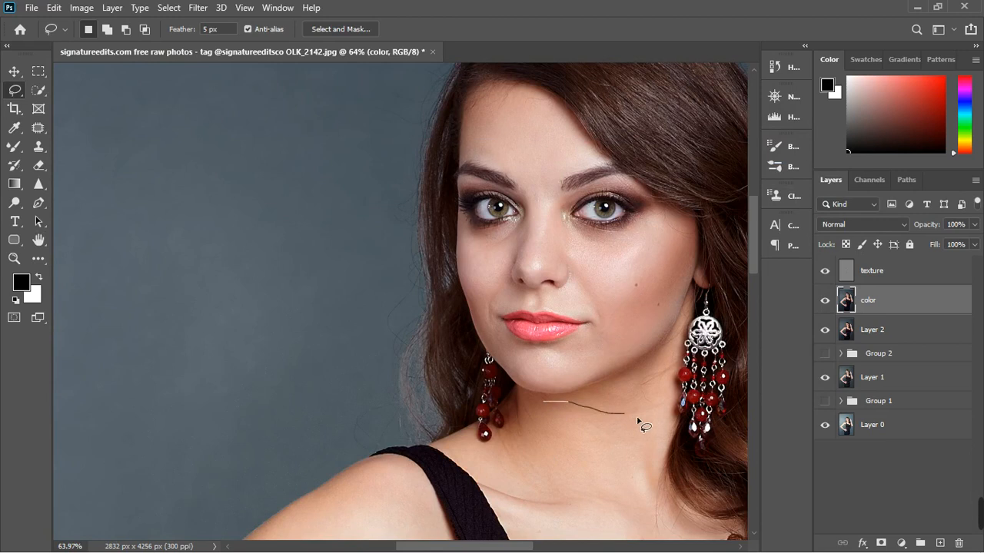
{"action": "left_click_drag", "start_coordinate": [548, 413], "coordinate": [545, 405]}
{"action": "left_click", "coordinate": [206, 9]}
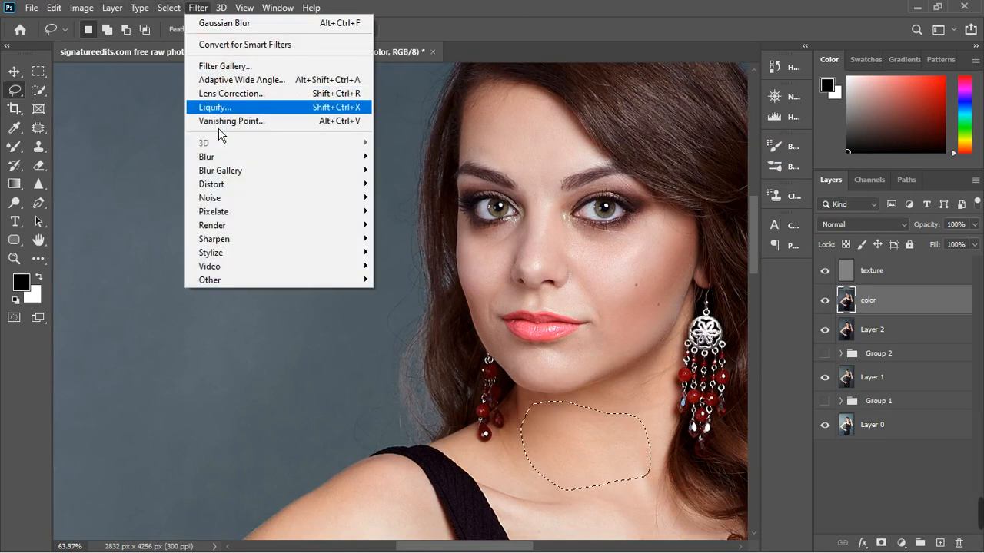
{"action": "mouse_move", "coordinate": [226, 157]}
{"action": "left_click", "coordinate": [430, 211]}
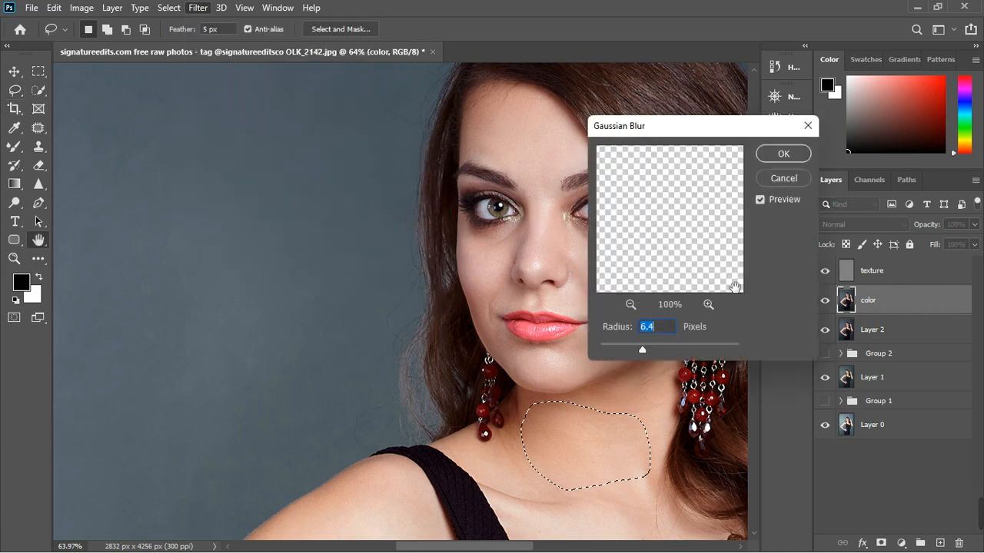
{"action": "left_click", "coordinate": [782, 155]}
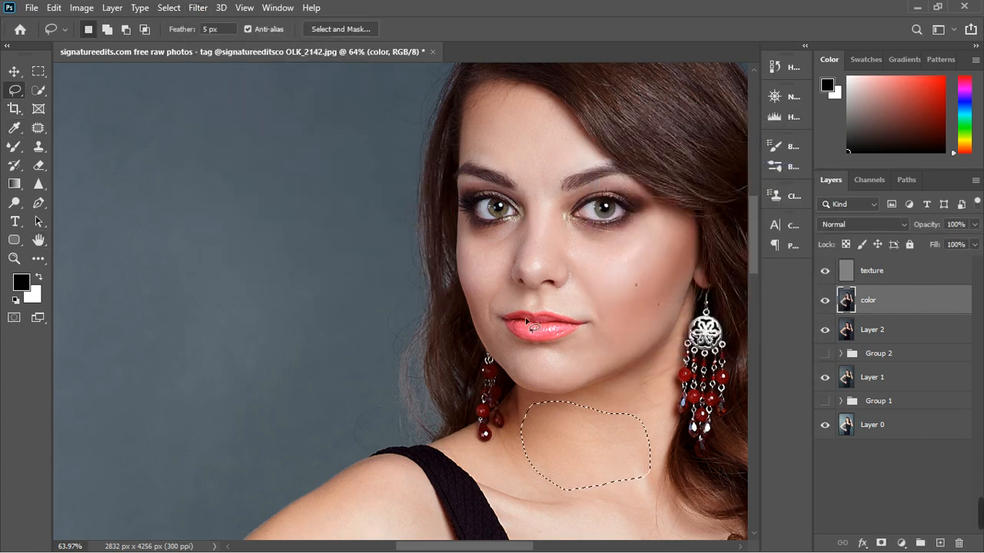
{"action": "scroll", "coordinate": [617, 371], "scroll_direction": "down", "scroll_amount": 4}
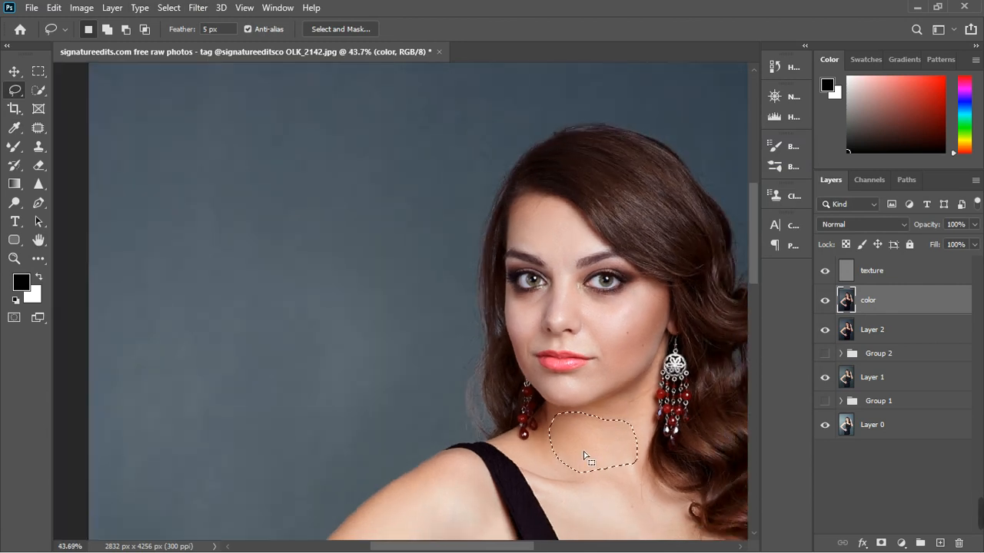
{"action": "key", "text": "ctrl+z"}
- Lasso the outer shoulder and upper arm beside the dress strap and soften the area with Gaussian Blur
{"action": "scroll", "coordinate": [505, 452], "scroll_direction": "down", "scroll_amount": 5}
{"action": "scroll", "coordinate": [594, 518], "scroll_direction": "up", "scroll_amount": 3}
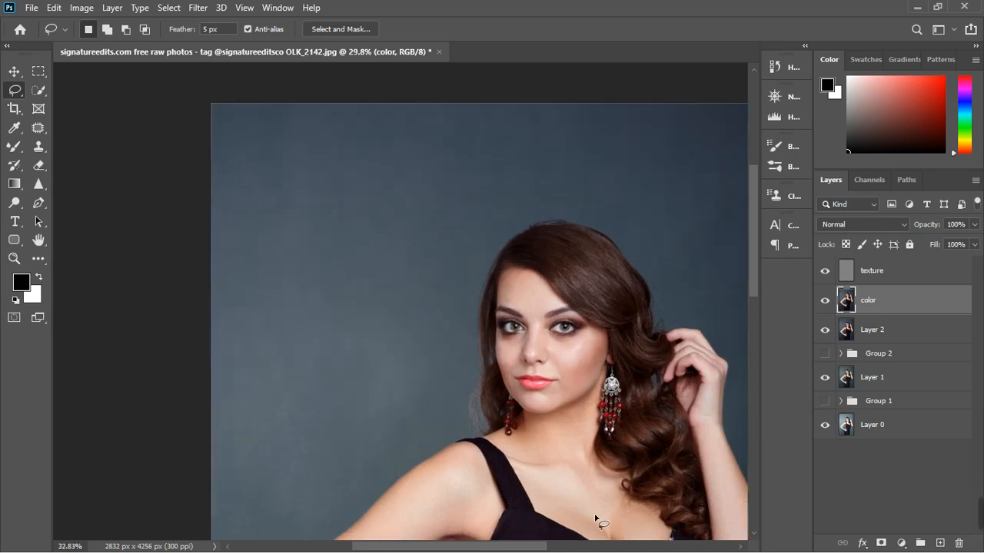
{"action": "left_click_drag", "start_coordinate": [546, 412], "coordinate": [461, 123]}
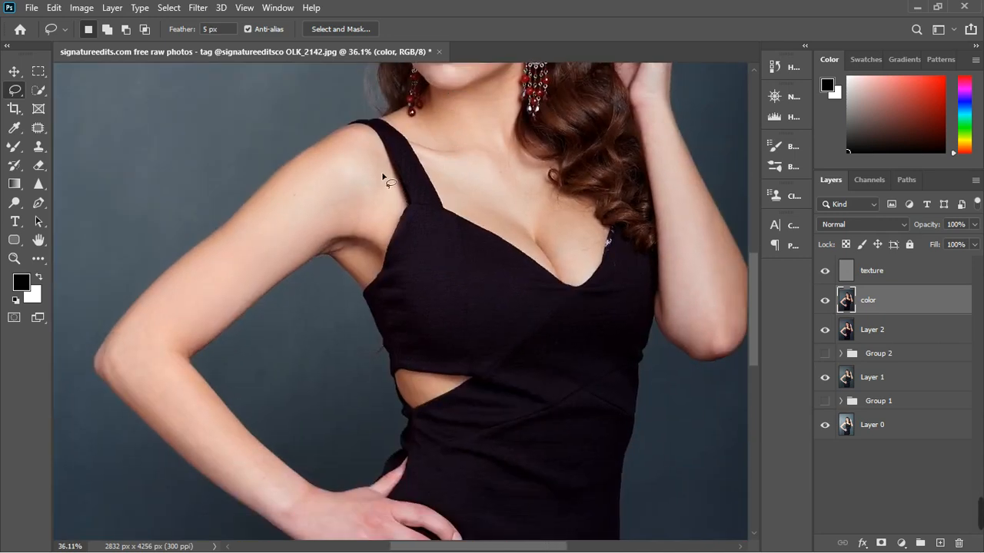
{"action": "mouse_move", "coordinate": [232, 254]}
{"action": "left_mouse_down"}
{"action": "mouse_move", "coordinate": [220, 235]}
{"action": "mouse_move", "coordinate": [358, 165]}
{"action": "left_mouse_up"}
{"action": "left_click", "coordinate": [474, 222]}
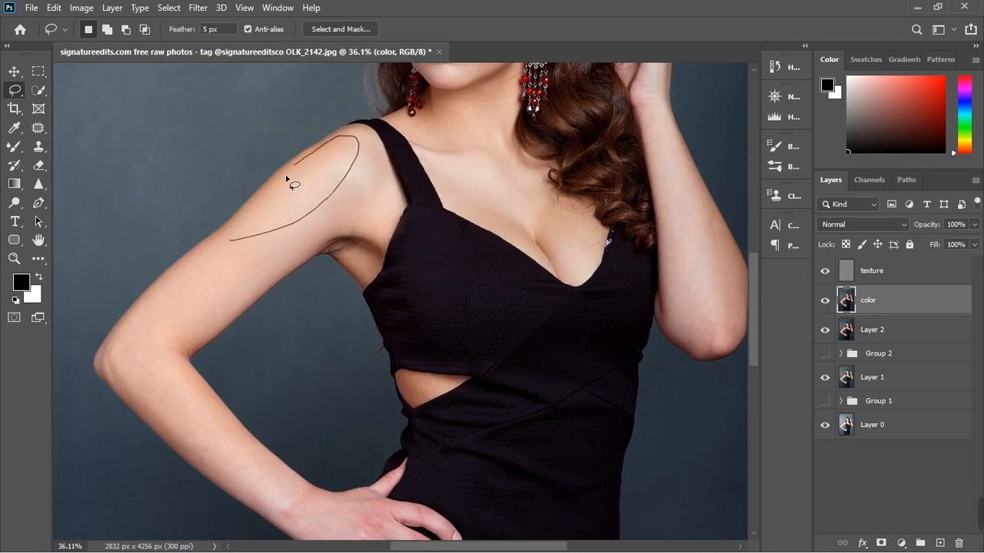
{"action": "left_click_drag", "start_coordinate": [234, 242], "coordinate": [233, 238]}
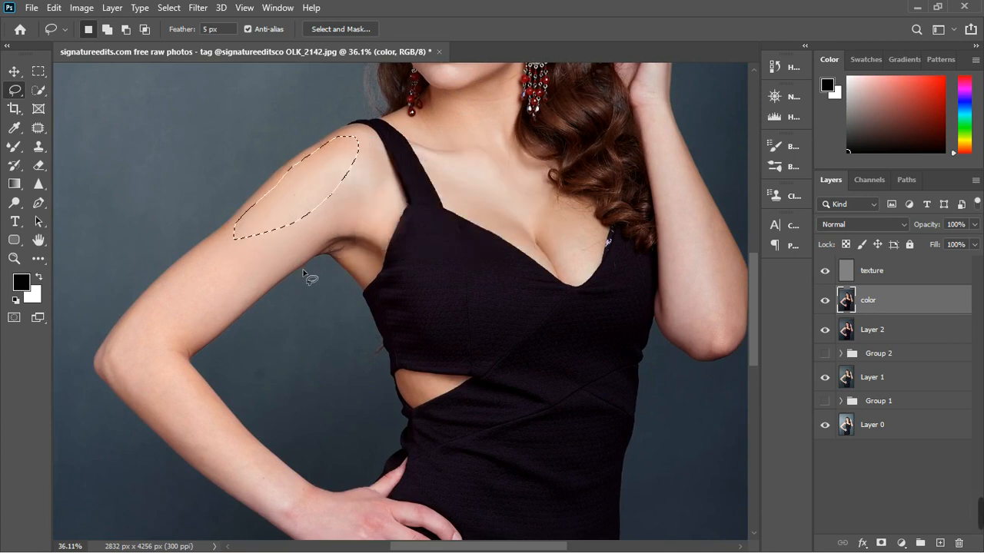
{"action": "left_click", "coordinate": [197, 8]}
{"action": "mouse_move", "coordinate": [241, 157]}
{"action": "left_click", "coordinate": [416, 215]}
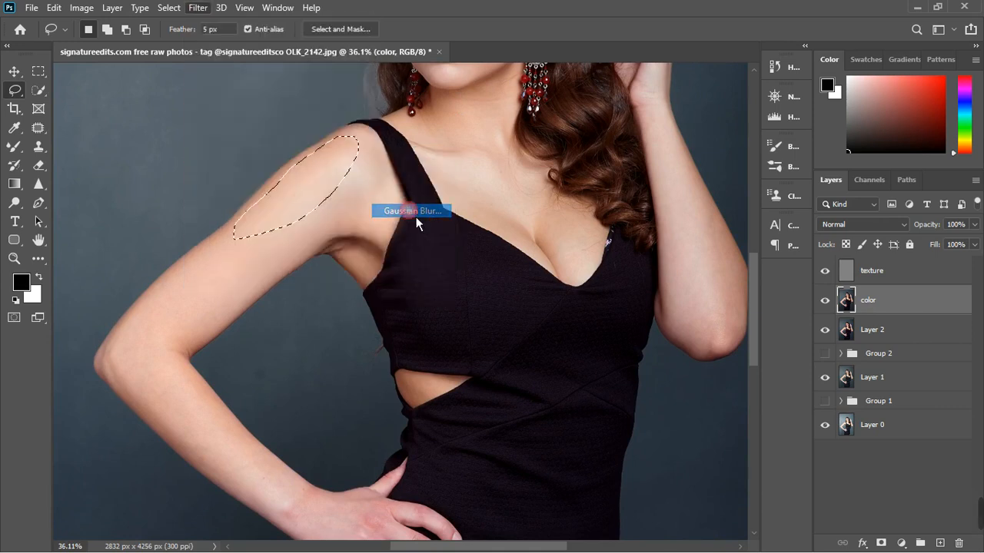
{"action": "left_click", "coordinate": [798, 157]}
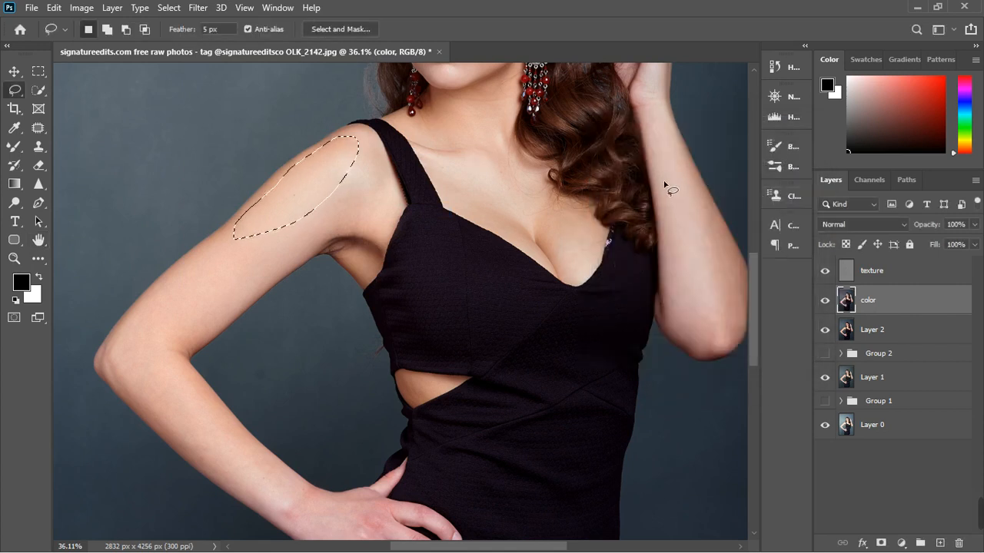
- Clear the arm selection and put the texture and color layers into a new group
{"action": "key", "text": "ctrl+d"}
{"action": "left_click", "coordinate": [904, 276], "text": "shift"}
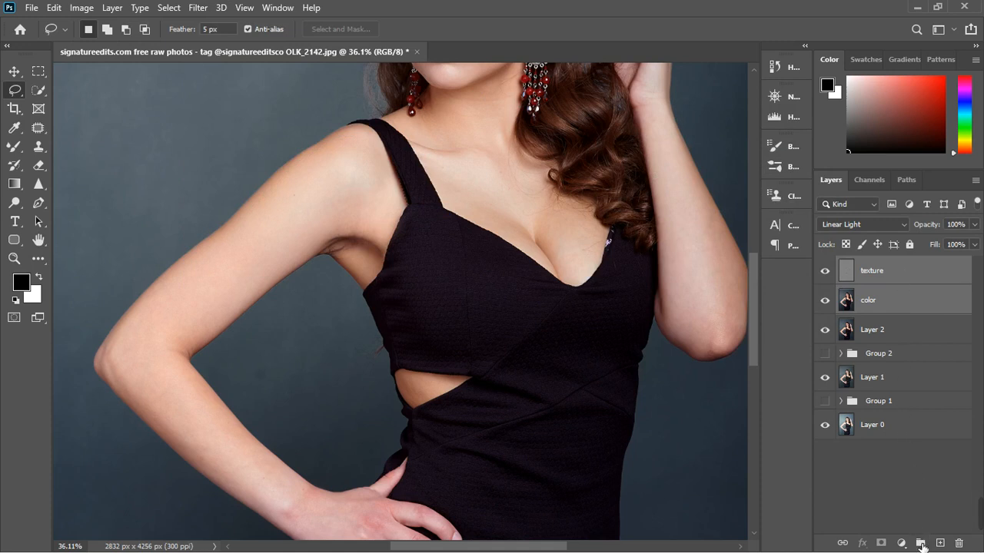
{"action": "left_click", "coordinate": [922, 545]}
- Compare the portrait with and without the retouching group, and inspect the face up close
{"action": "scroll", "coordinate": [563, 306], "scroll_direction": "down", "scroll_amount": 3}
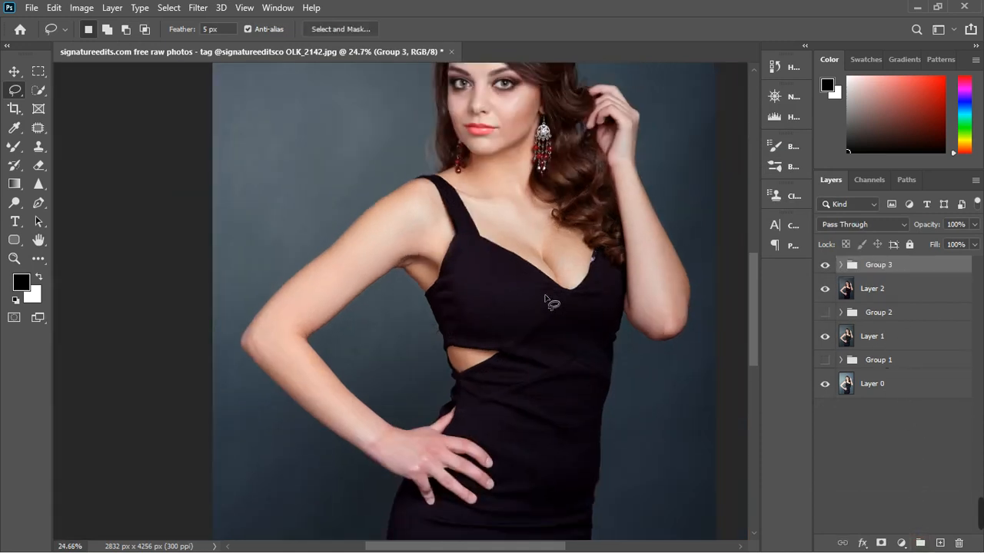
{"action": "scroll", "coordinate": [565, 79], "scroll_direction": "up", "scroll_amount": 1}
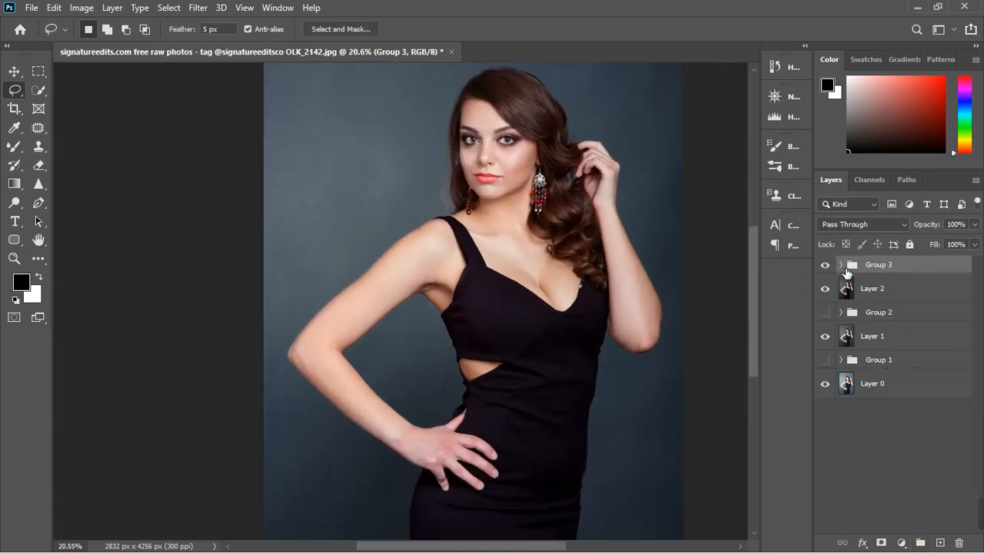
{"action": "left_click", "coordinate": [827, 267]}
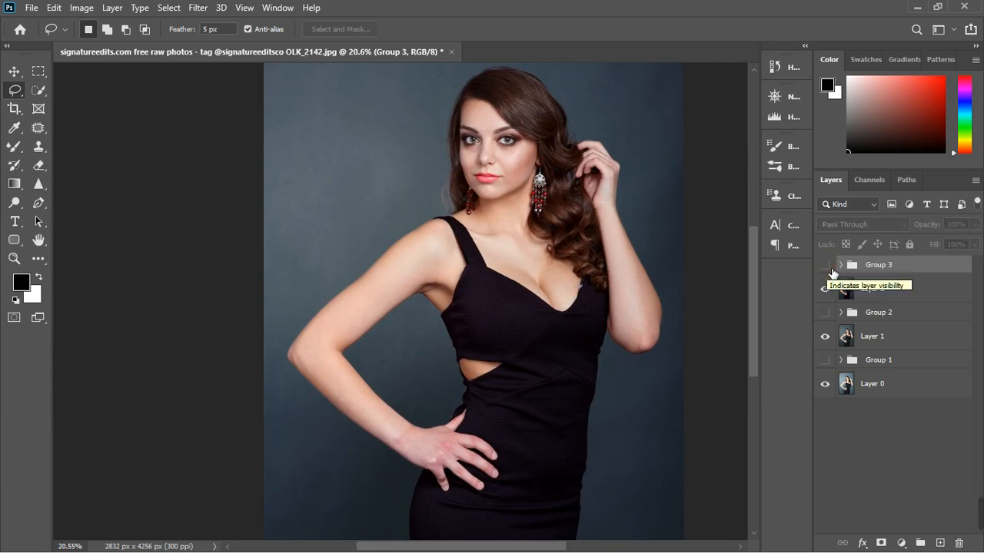
{"action": "left_click", "coordinate": [833, 273]}
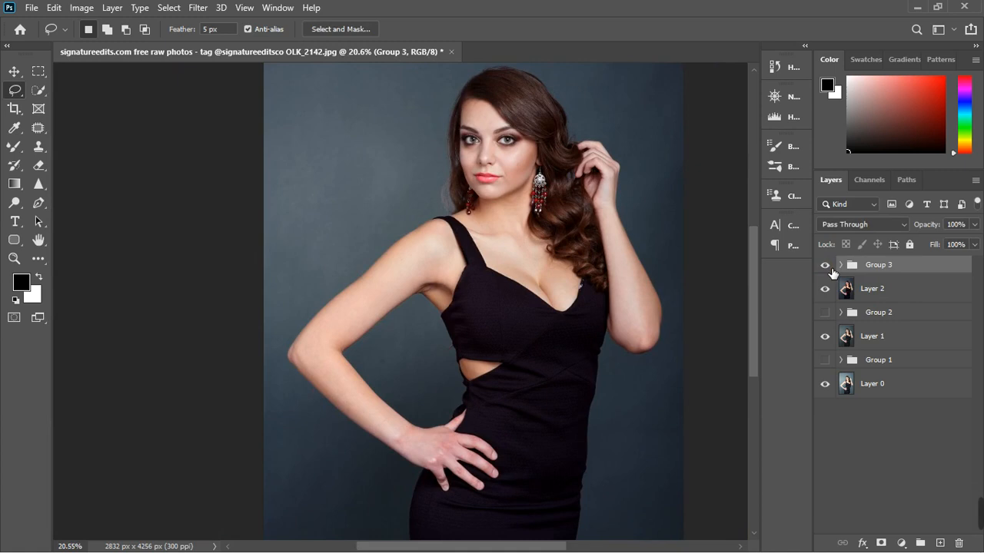
{"action": "left_click", "coordinate": [826, 265]}
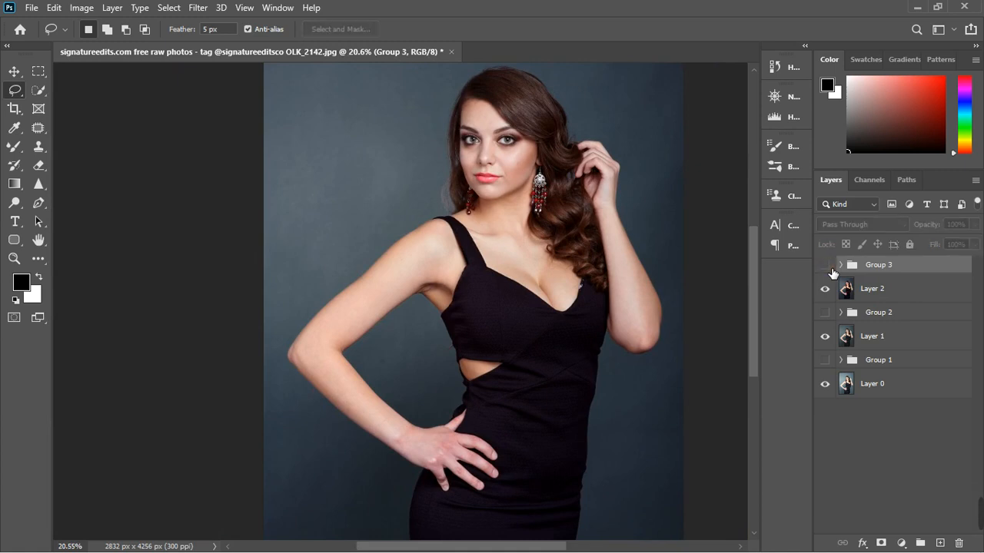
{"action": "left_click", "coordinate": [826, 265]}
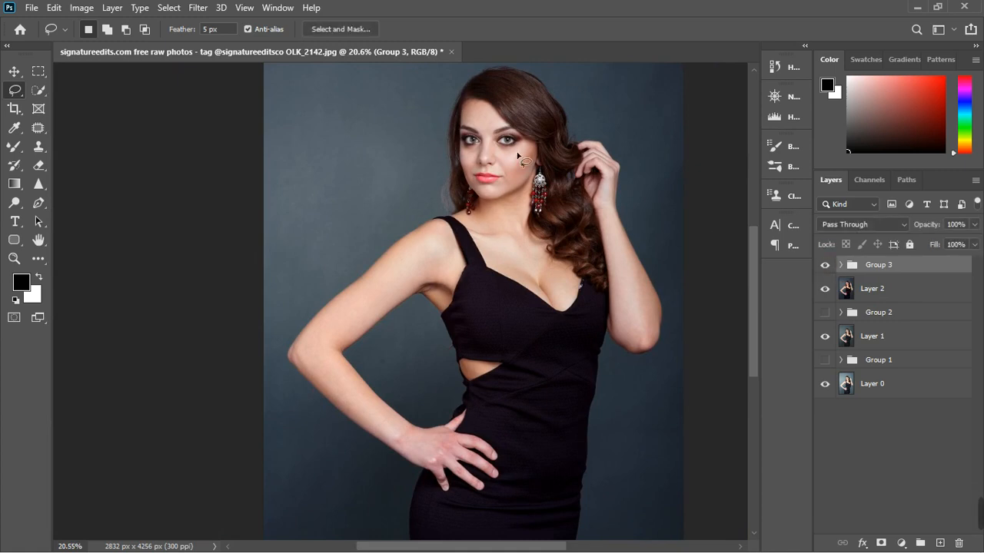
{"action": "scroll", "coordinate": [520, 158], "scroll_direction": "up", "scroll_amount": 5}
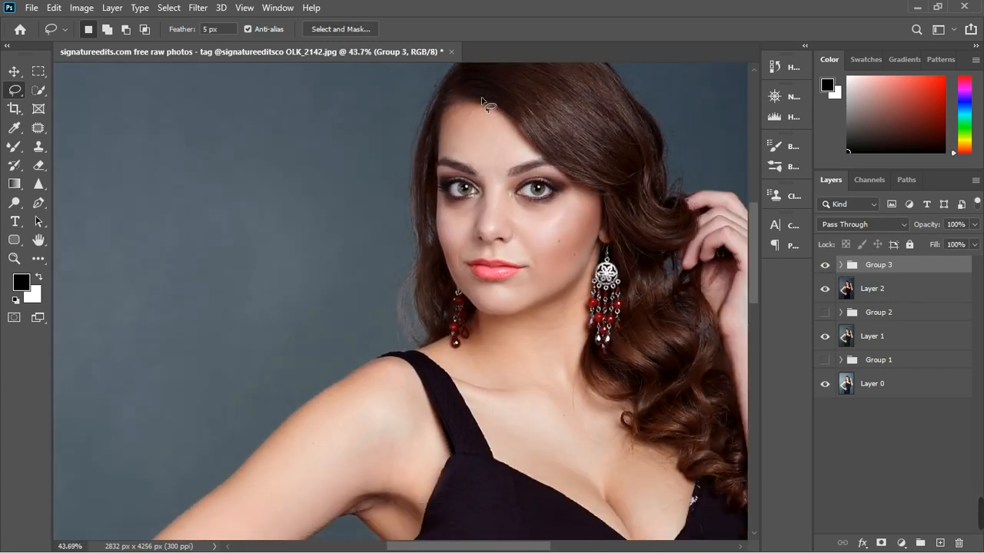
{"action": "scroll", "coordinate": [540, 230], "scroll_direction": "up", "scroll_amount": 2}
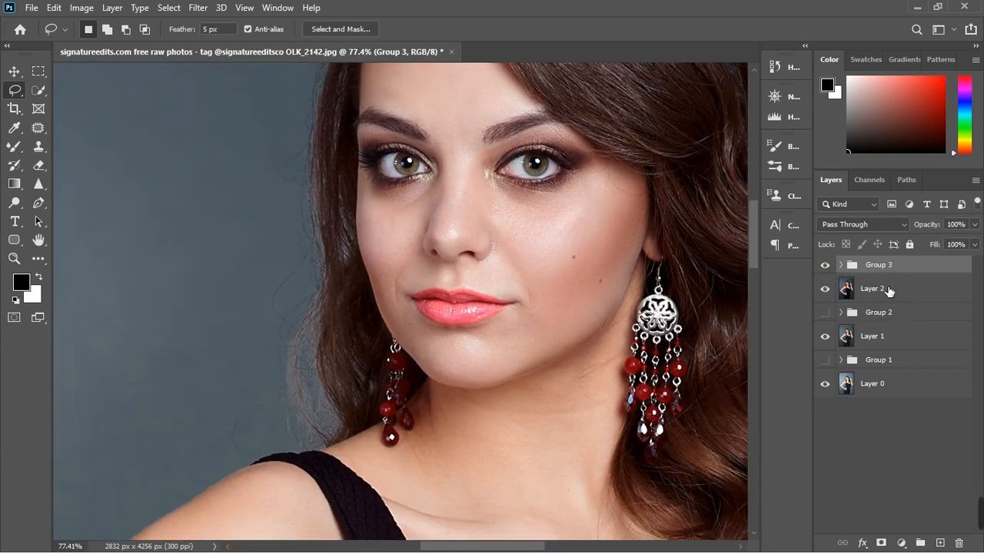
- Stamp all visible layers into a new merged layer above the retouching group
{"action": "scroll", "coordinate": [518, 222], "scroll_direction": "down", "scroll_amount": 10}
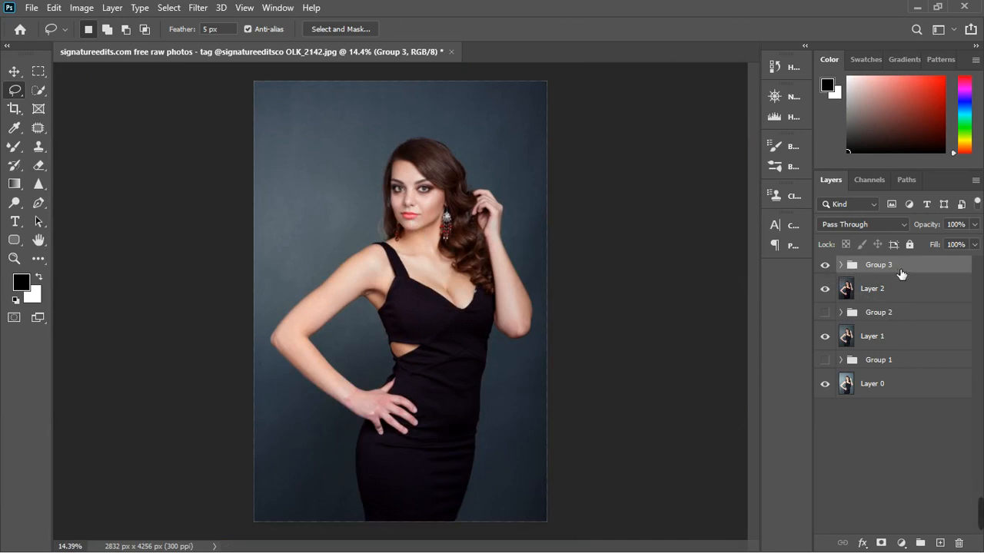
{"action": "key", "text": "ctrl+alt+shift+e"}
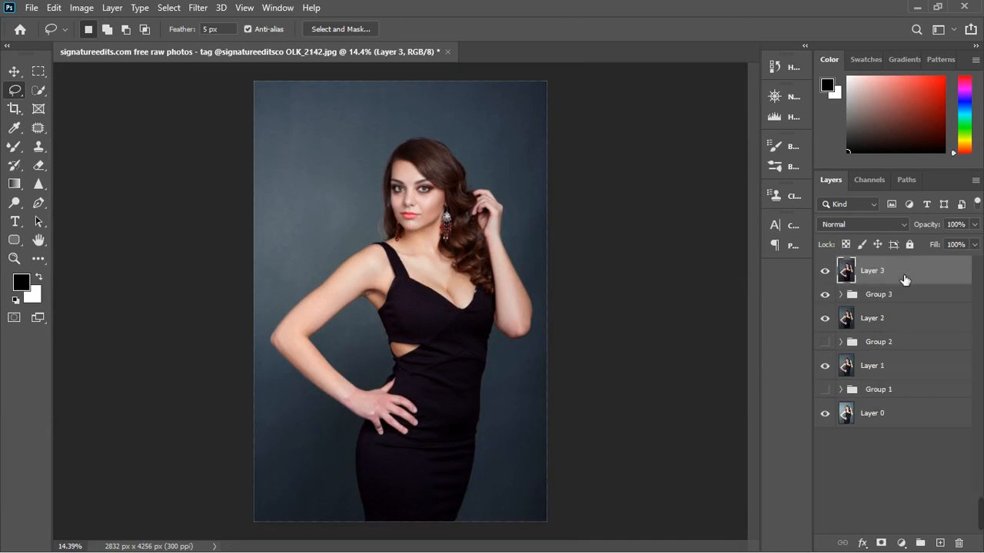
- Hide Group 3, Layer 1, Layer 2 and Layer 3, leaving only the original Layer 0 displayed
{"action": "left_click", "coordinate": [825, 294]}
{"action": "left_click", "coordinate": [825, 366]}
{"action": "left_click", "coordinate": [824, 319]}
{"action": "left_click", "coordinate": [827, 273]}
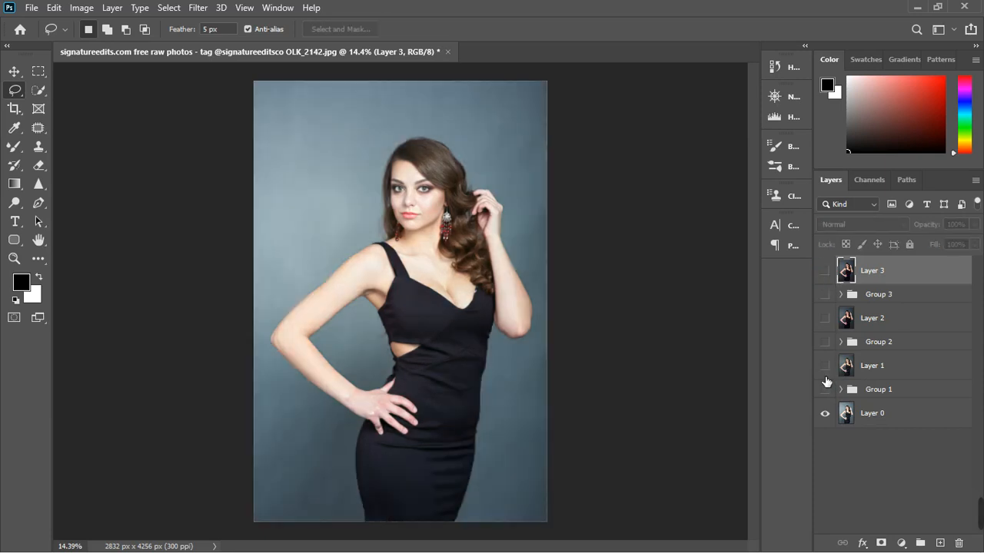
- Show Layer 1, Layer 2 and Layer 3 one after another above the original to compare each editing stage
{"action": "left_click", "coordinate": [825, 368]}
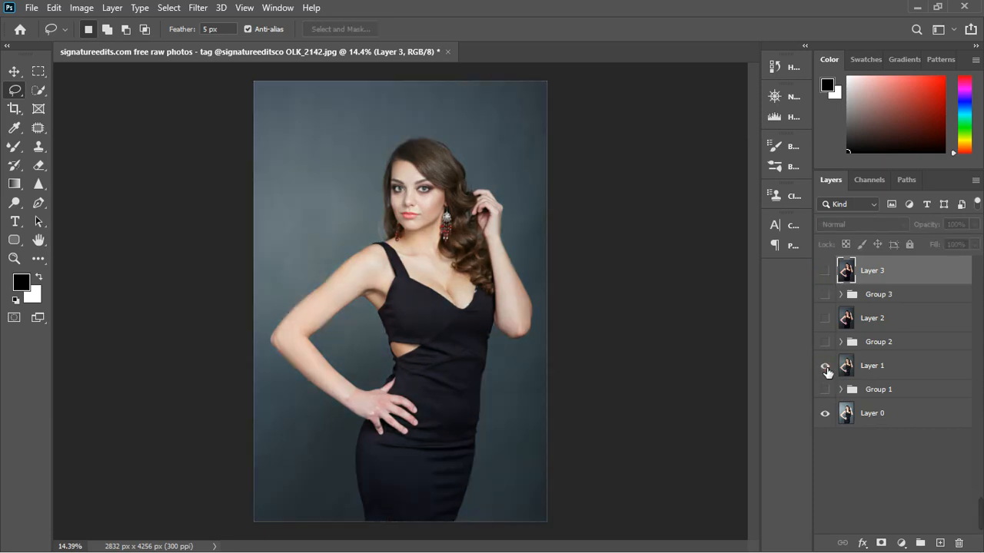
{"action": "left_click", "coordinate": [830, 320]}
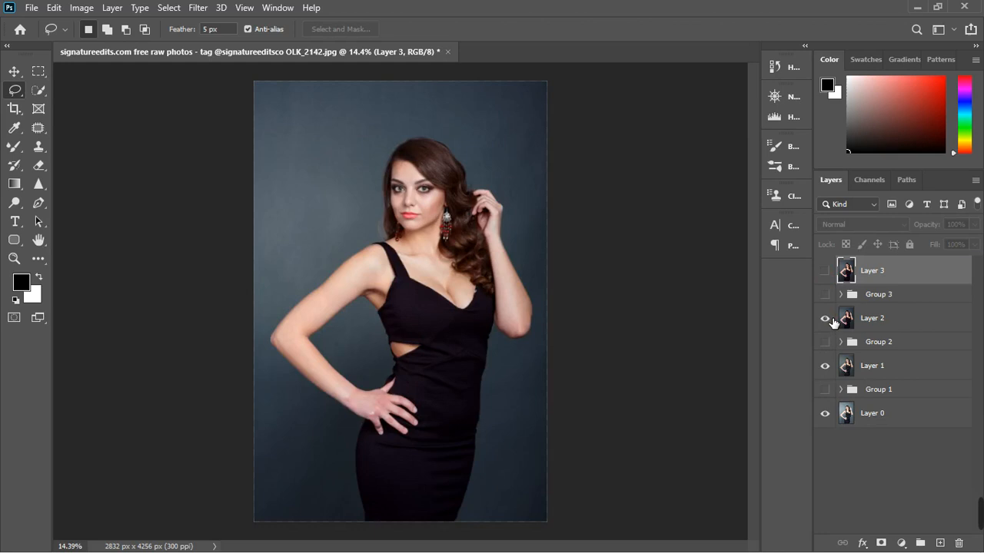
{"action": "left_click", "coordinate": [828, 272]}
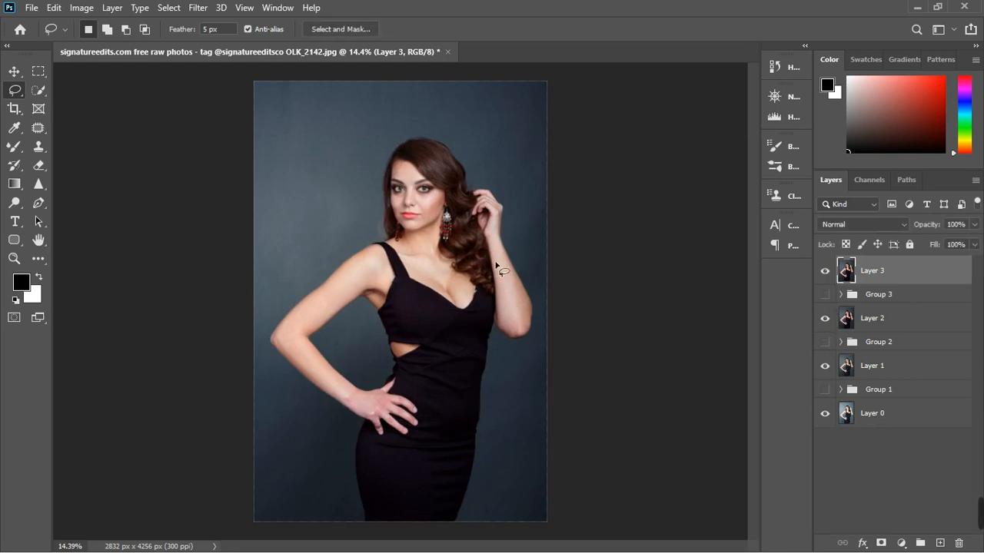
- Examine the retouched portrait up close around the face, eyes and skin, and review the whole image
{"action": "scroll", "coordinate": [464, 248], "scroll_direction": "up", "scroll_amount": 3}
{"action": "scroll", "coordinate": [462, 243], "scroll_direction": "down", "scroll_amount": 2}
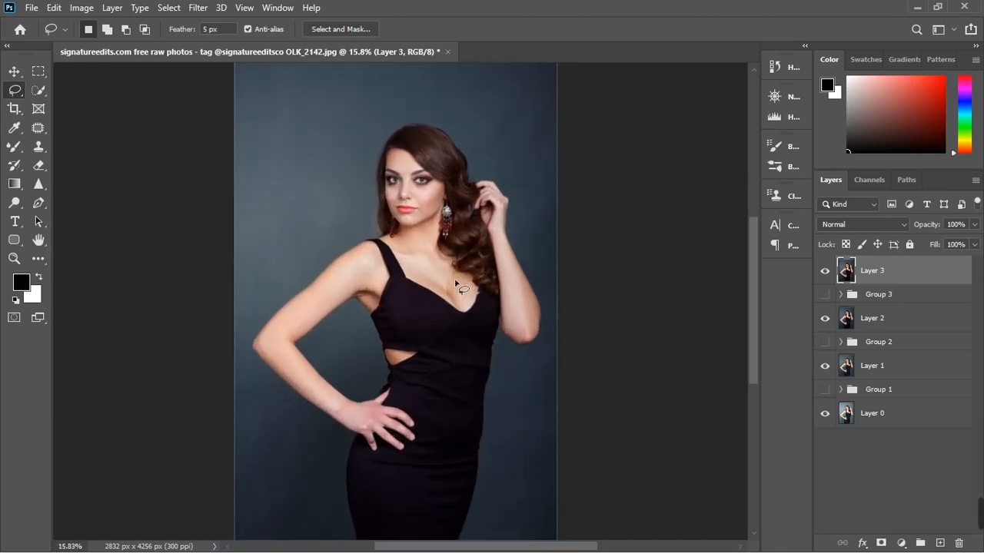
{"action": "scroll", "coordinate": [432, 200], "scroll_direction": "up", "scroll_amount": 6}
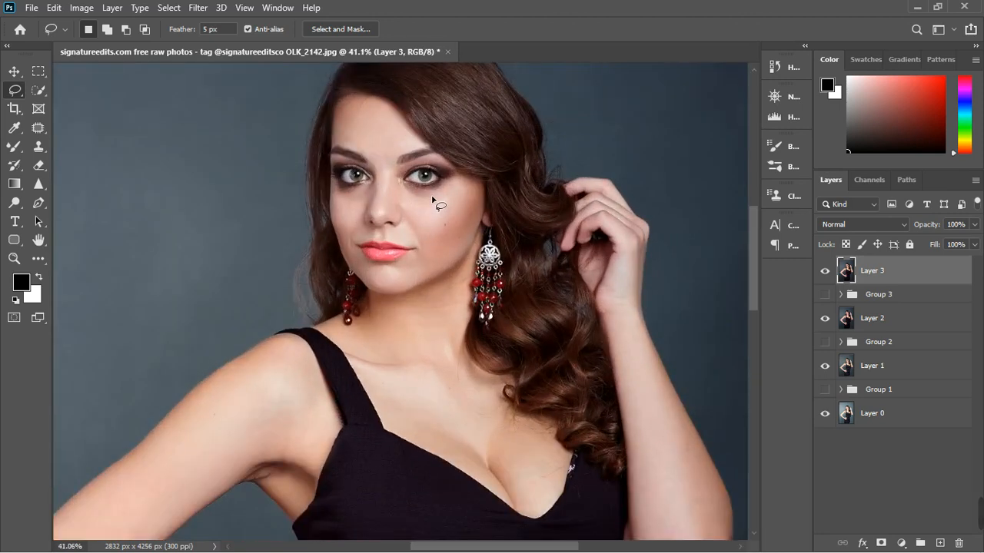
{"action": "scroll", "coordinate": [432, 199], "scroll_direction": "up", "scroll_amount": 3}
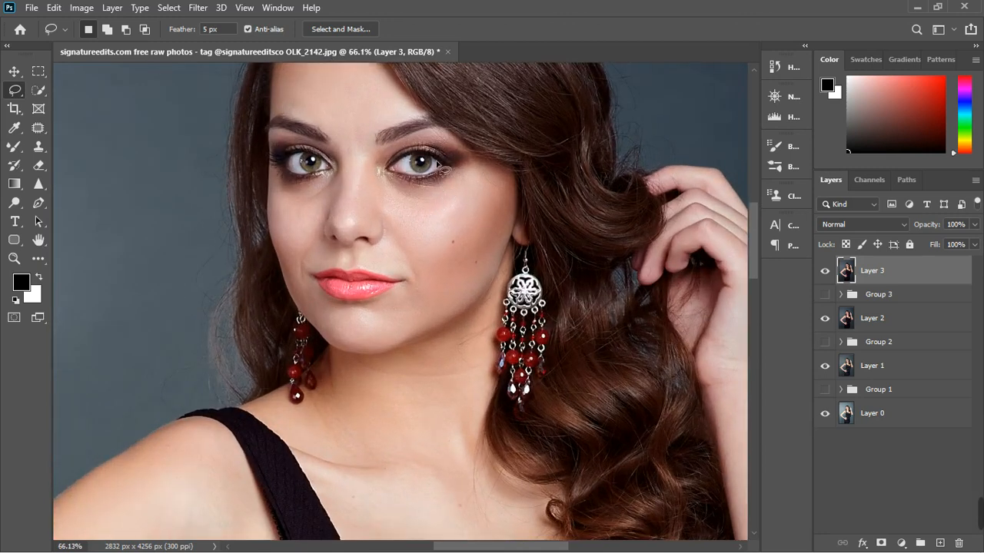
{"action": "scroll", "coordinate": [437, 163], "scroll_direction": "up", "scroll_amount": 2}
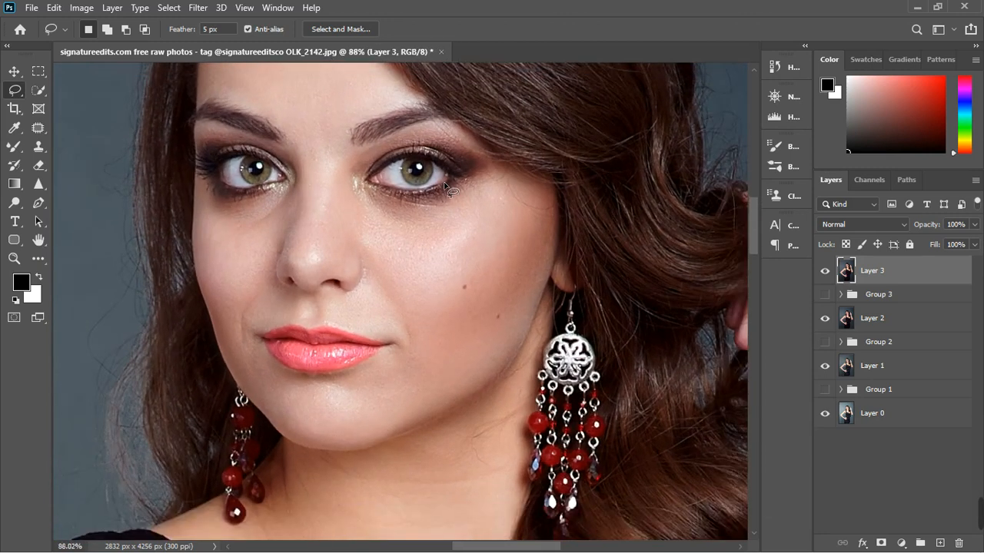
{"action": "scroll", "coordinate": [445, 185], "scroll_direction": "down", "scroll_amount": 5}
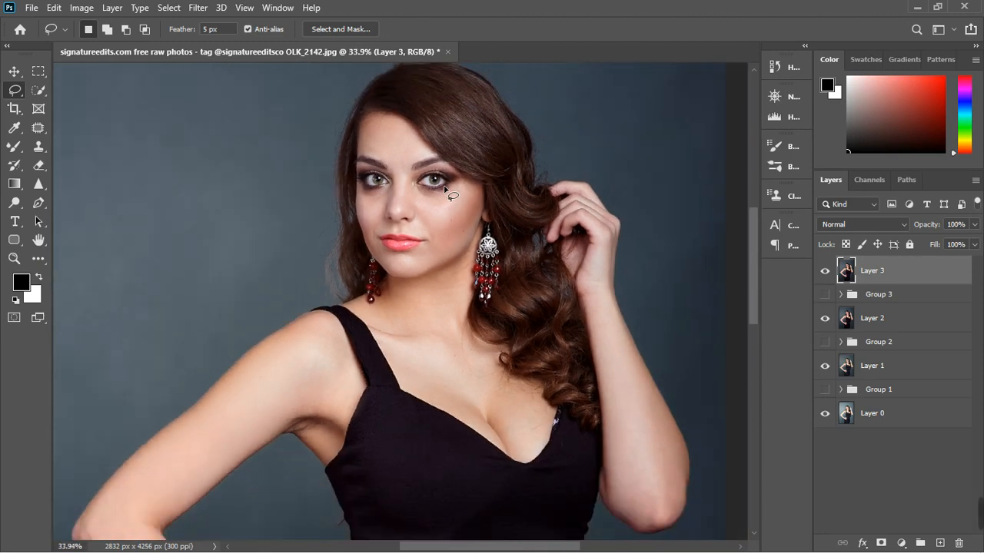
{"action": "scroll", "coordinate": [445, 185], "scroll_direction": "up", "scroll_amount": 3}
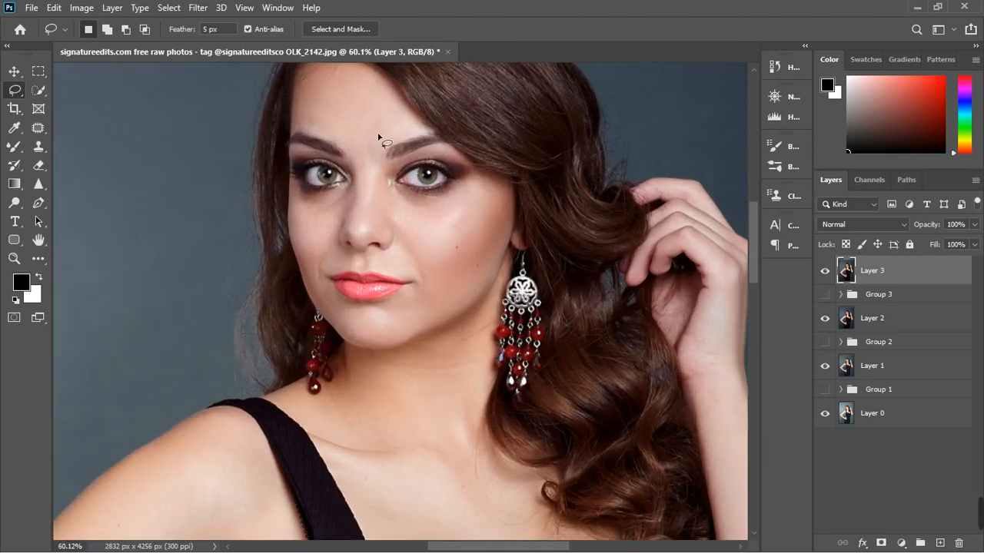
{"action": "scroll", "coordinate": [441, 278], "scroll_direction": "down", "scroll_amount": 2}
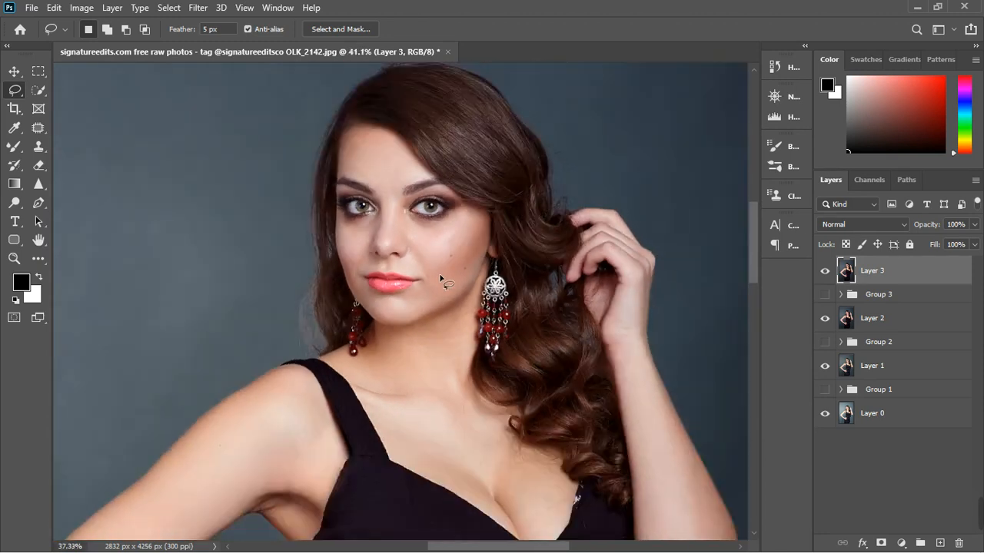
{"action": "scroll", "coordinate": [441, 278], "scroll_direction": "down", "scroll_amount": 6}
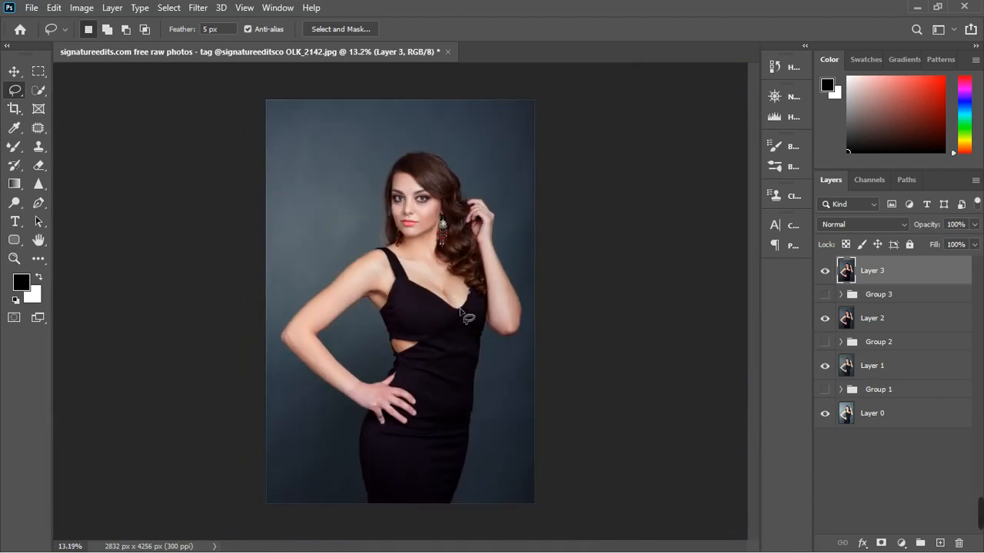